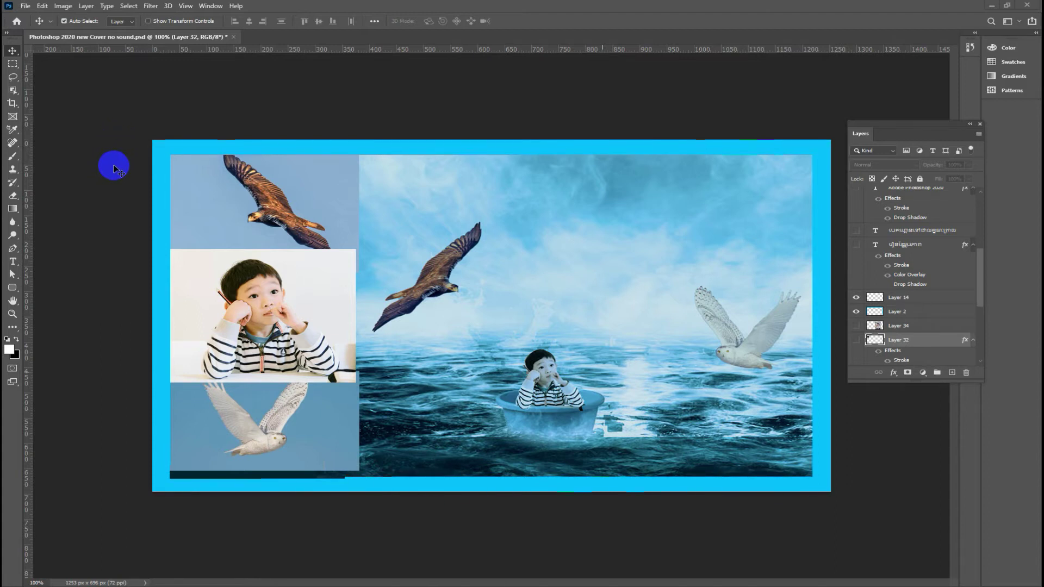
# Step: Open 1_2.jpg and both smoke images together from the Downloads folder
pyautogui.click(25, 7)
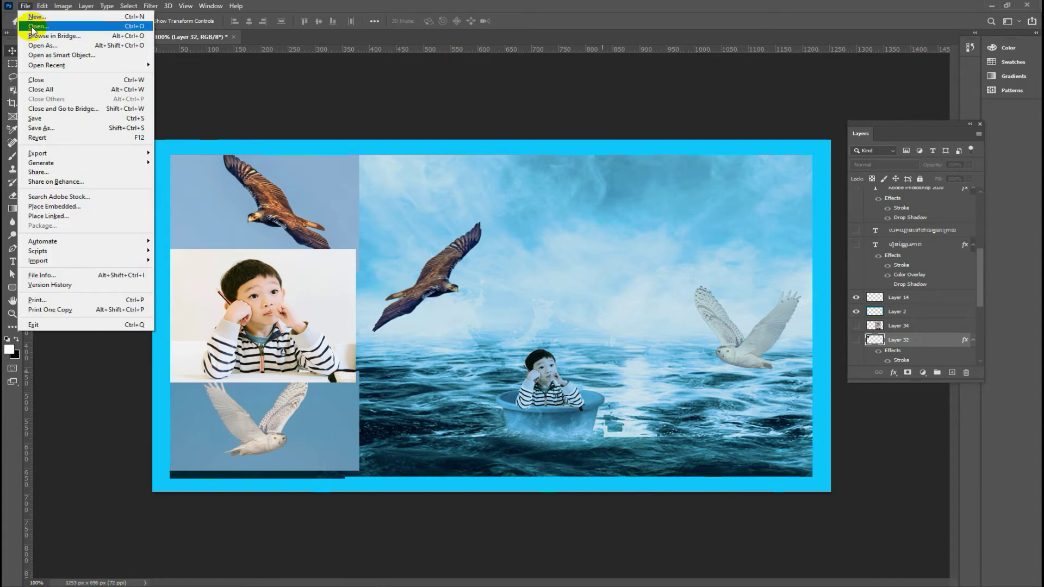
pyautogui.click(276, 293)
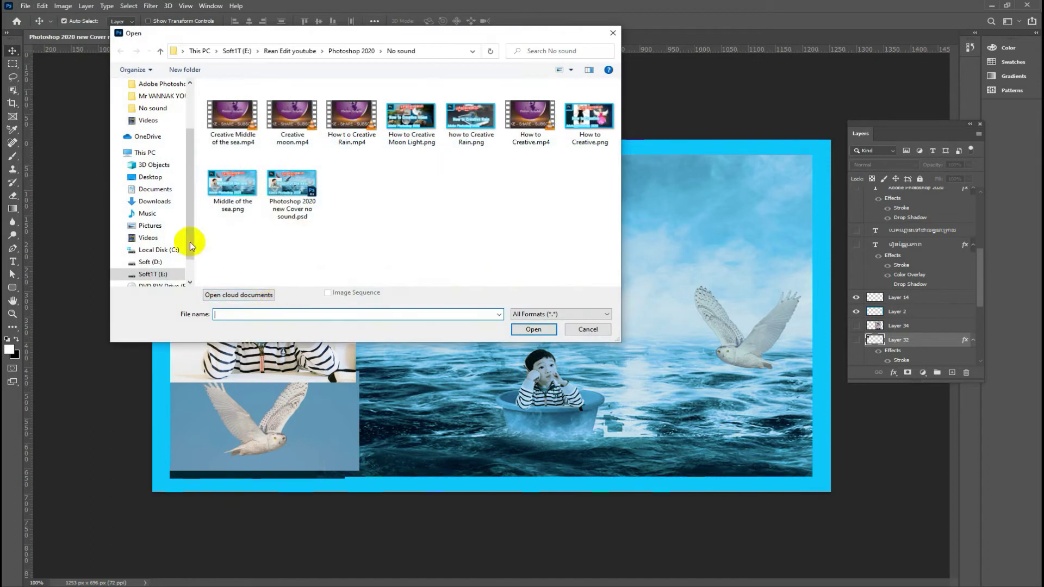
pyautogui.click(158, 202)
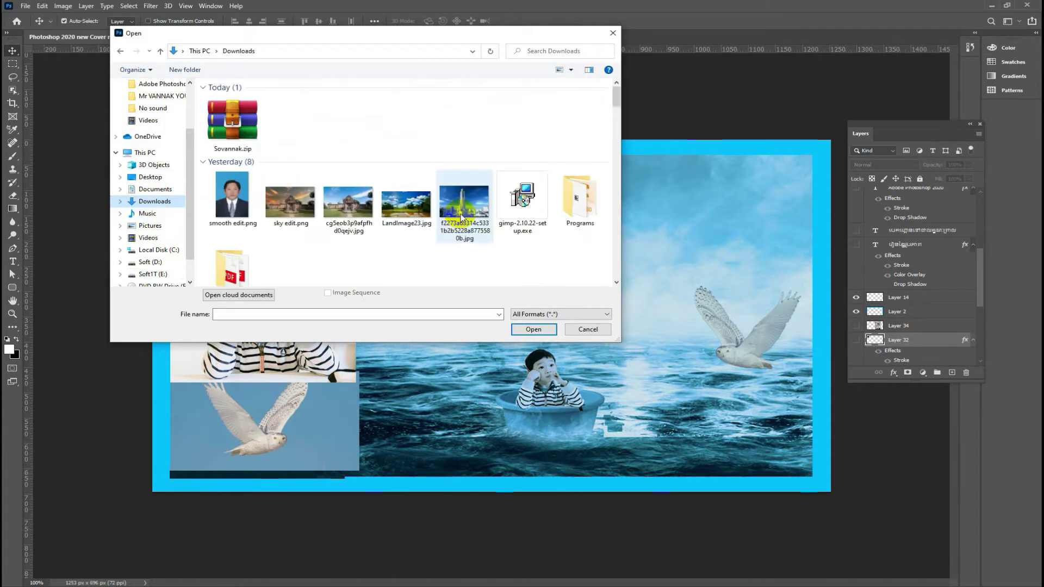
pyautogui.scroll(-1, 592, 175)
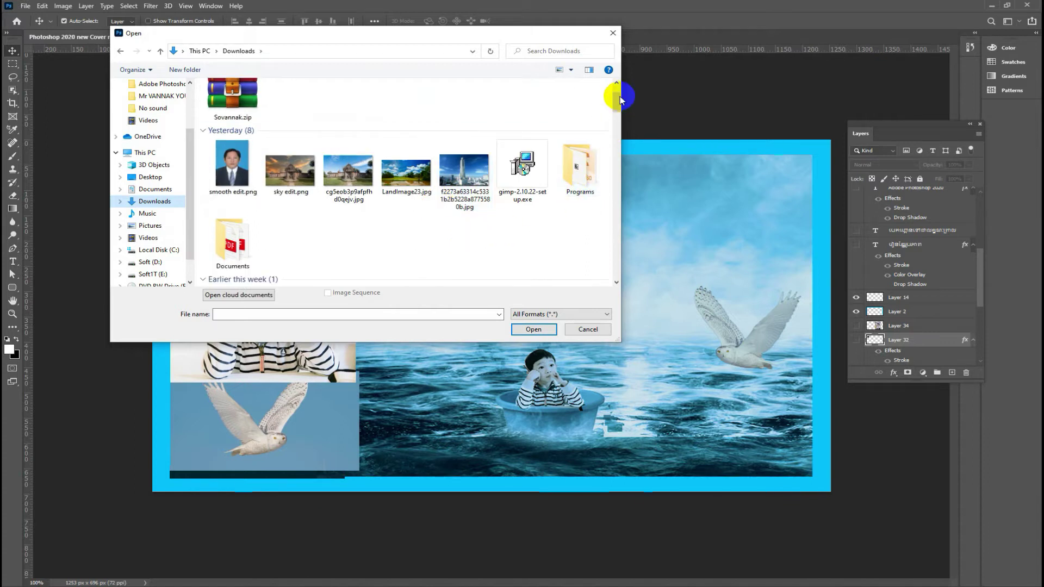
pyautogui.moveTo(617, 95); pyautogui.dragTo(615, 116)
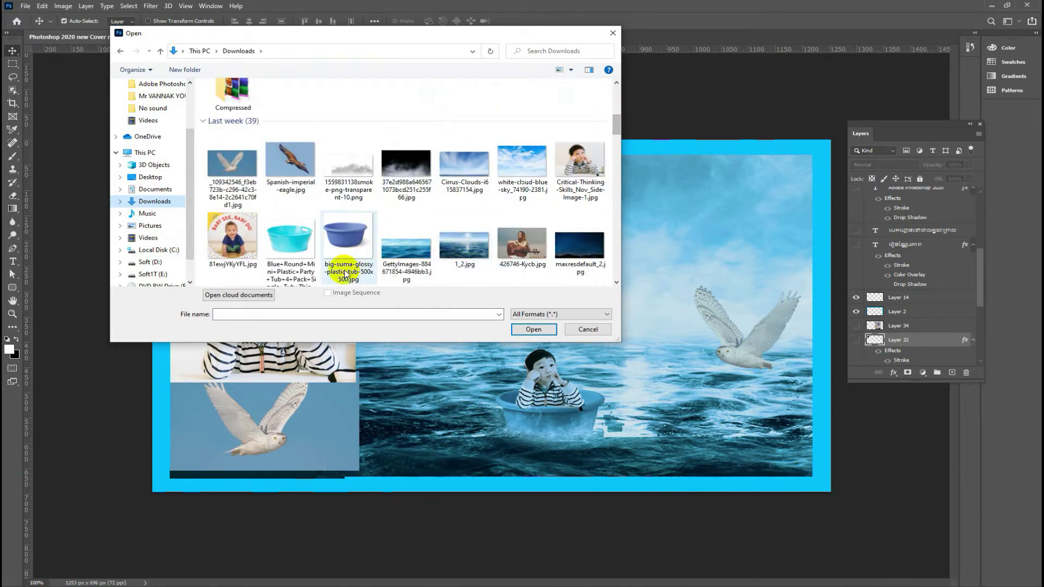
pyautogui.click(464, 249)
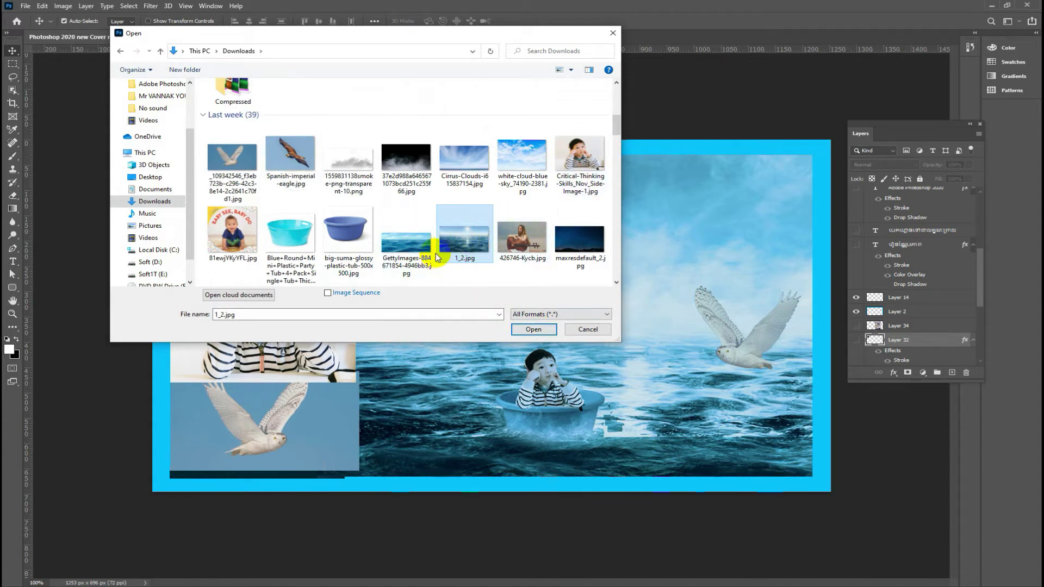
pyautogui.moveTo(464, 244)
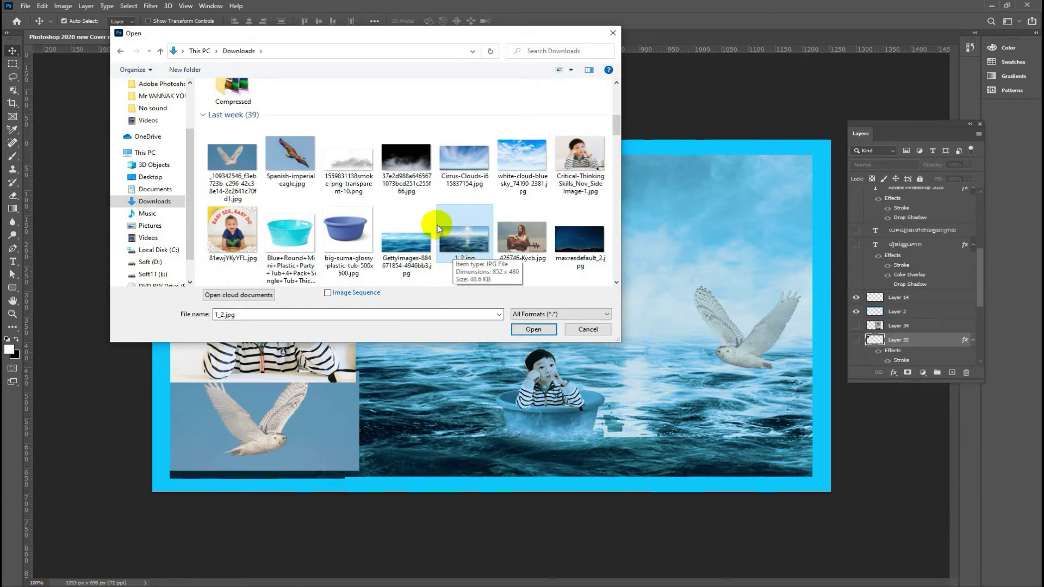
pyautogui.keyDown('ctrl'); pyautogui.click(408, 160); pyautogui.keyUp('ctrl')
pyautogui.keyDown('ctrl'); pyautogui.click(348, 161); pyautogui.keyUp('ctrl')
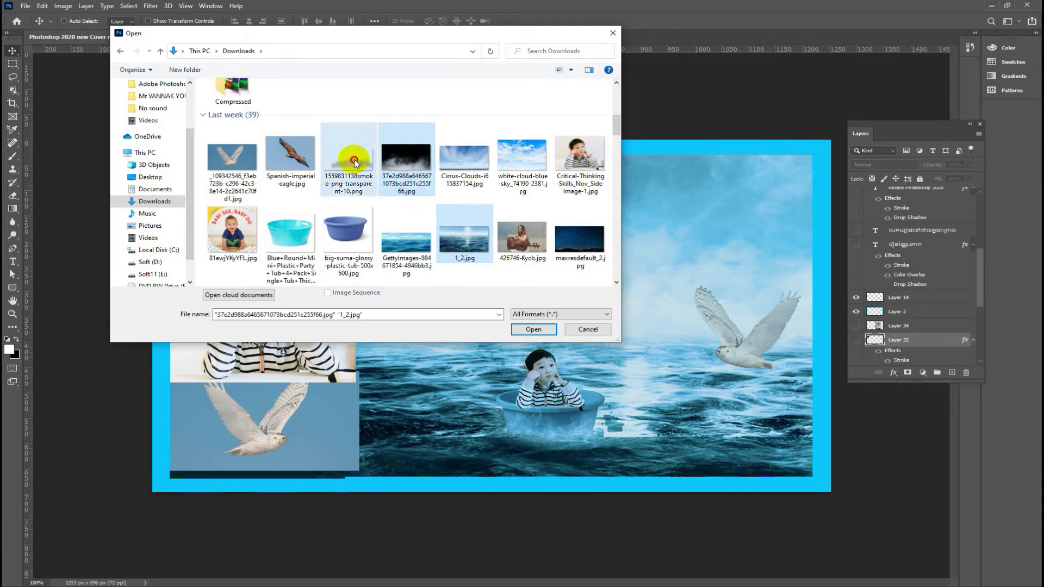
pyautogui.click(533, 329)
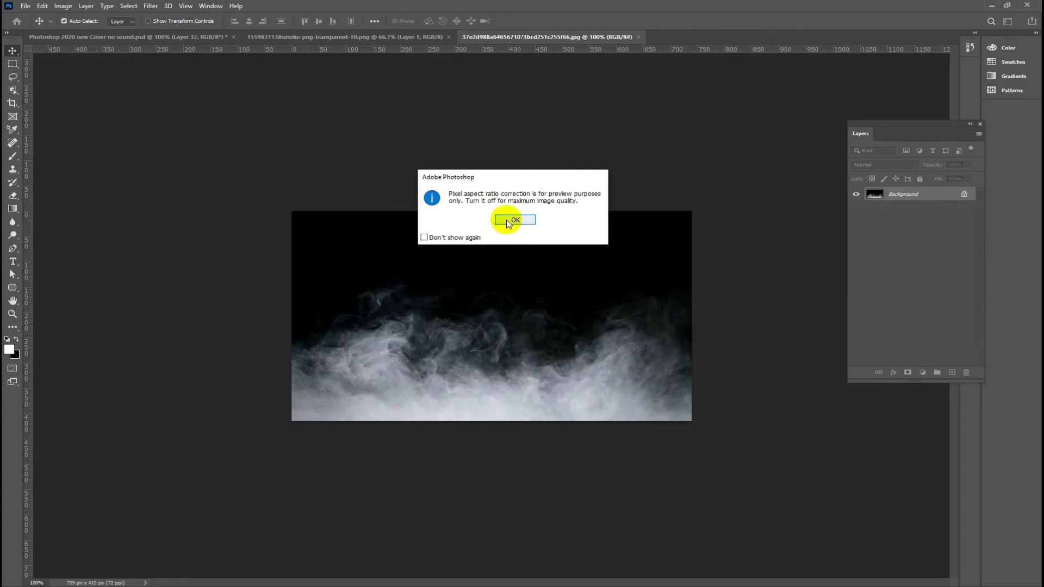
# Step: Dismiss the pixel aspect warning, then float the cover document and minimise it
pyautogui.click(502, 219)
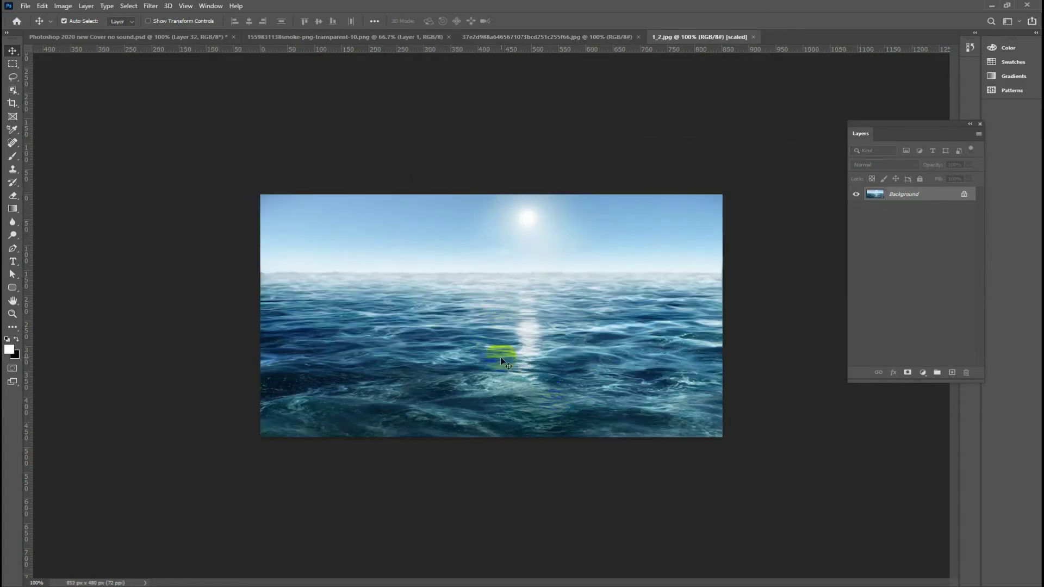
pyautogui.click(191, 37)
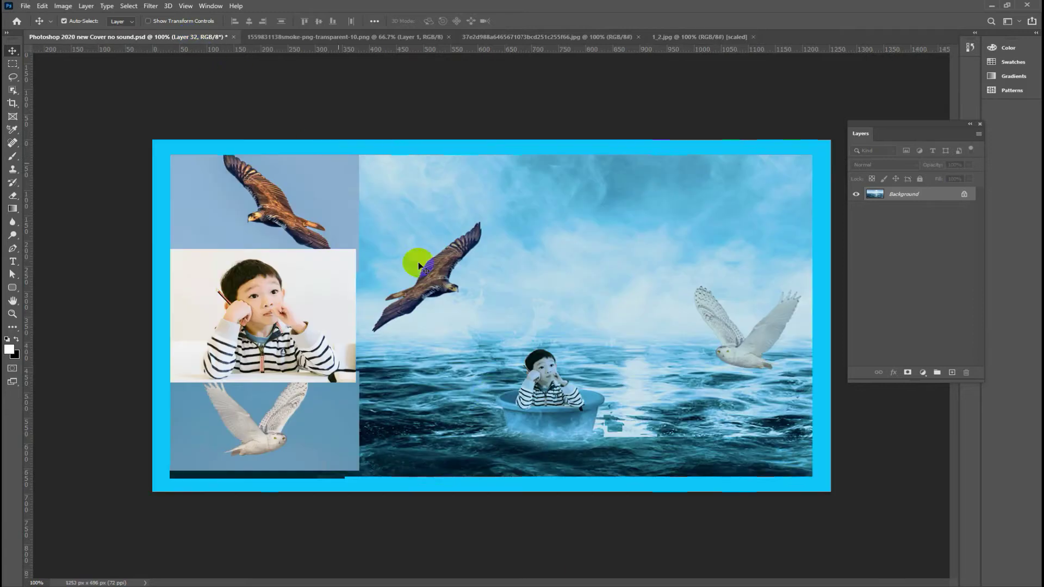
pyautogui.moveTo(172, 37); pyautogui.dragTo(392, 149)
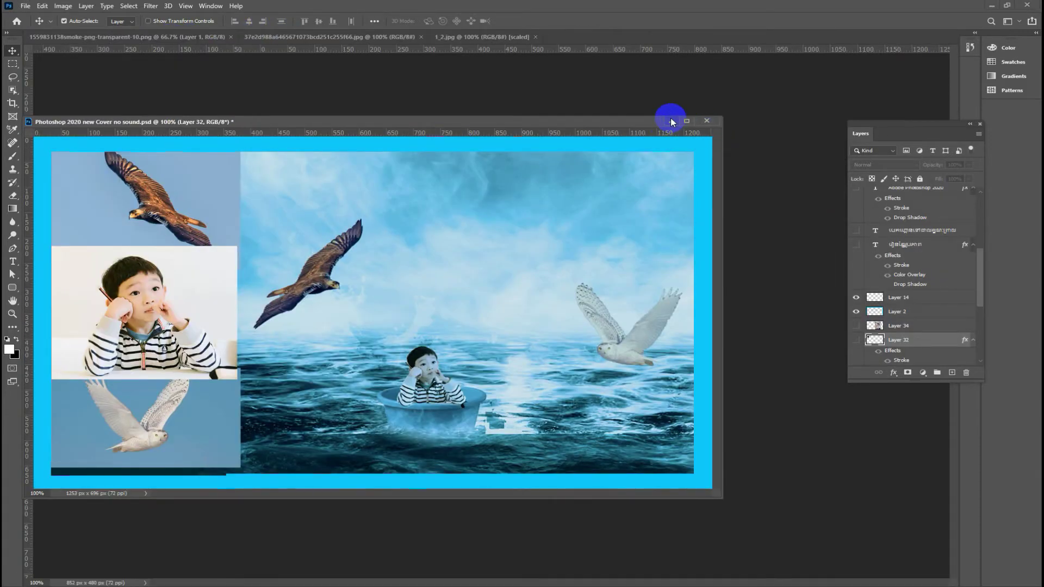
pyautogui.click(670, 121)
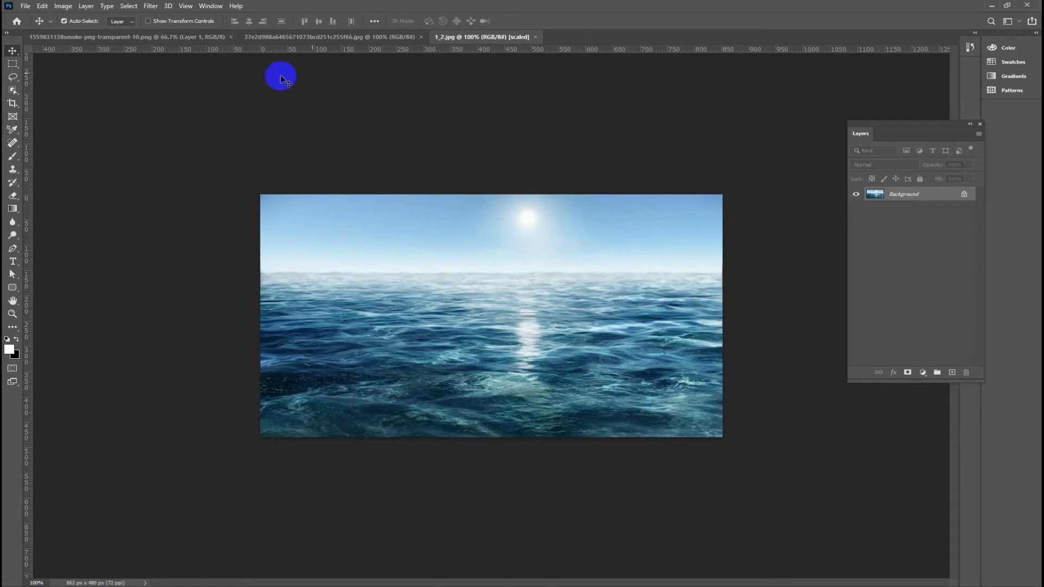
# Step: Float 1_2.jpg into its own window and enlarge it
pyautogui.moveTo(484, 37); pyautogui.dragTo(182, 71)
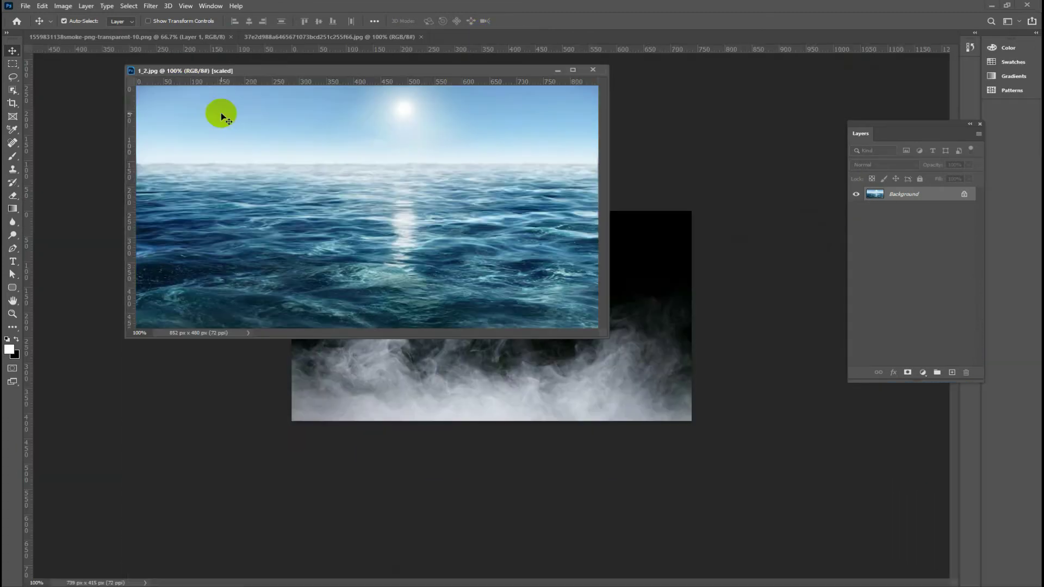
pyautogui.moveTo(337, 69); pyautogui.dragTo(377, 149)
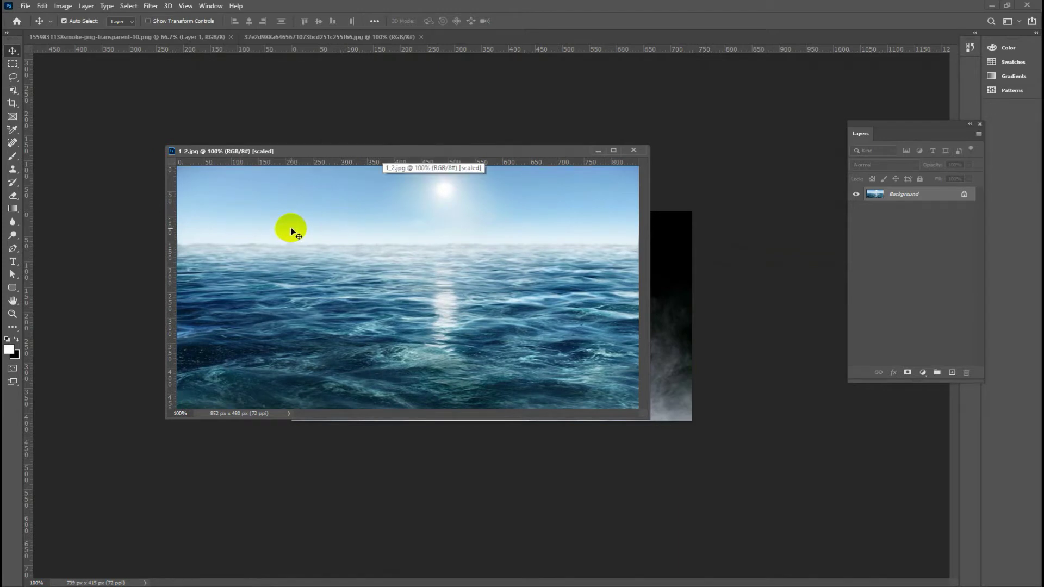
pyautogui.moveTo(291, 231); pyautogui.dragTo(411, 320)
pyautogui.moveTo(656, 422); pyautogui.dragTo(740, 479)
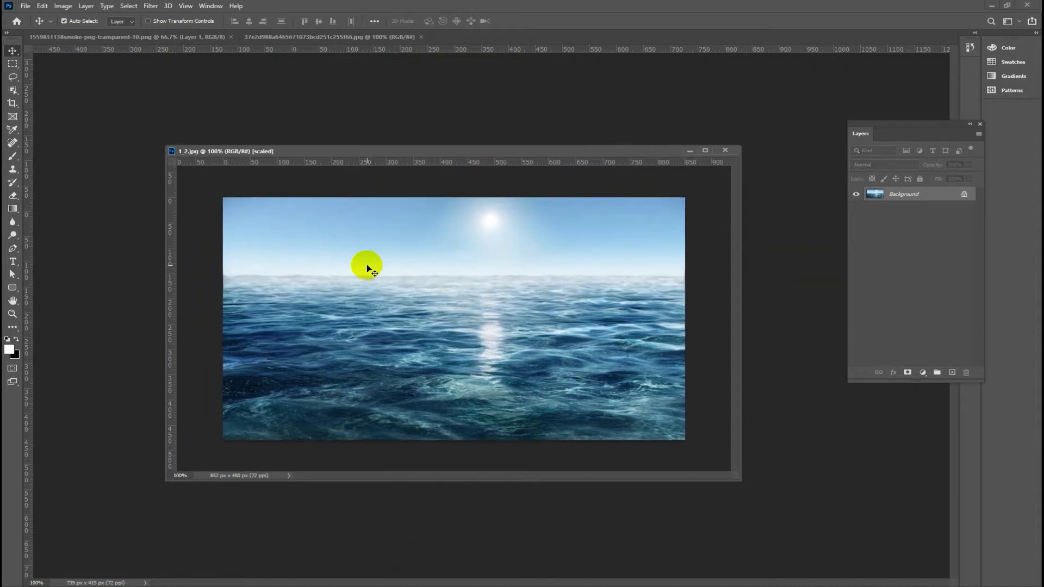
pyautogui.click(42, 6)
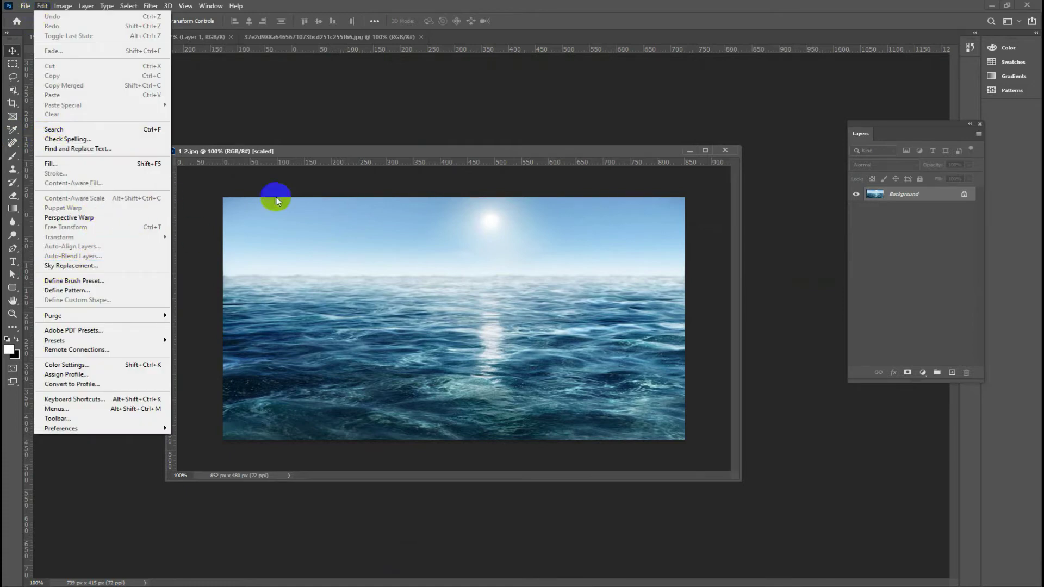
pyautogui.click(339, 153)
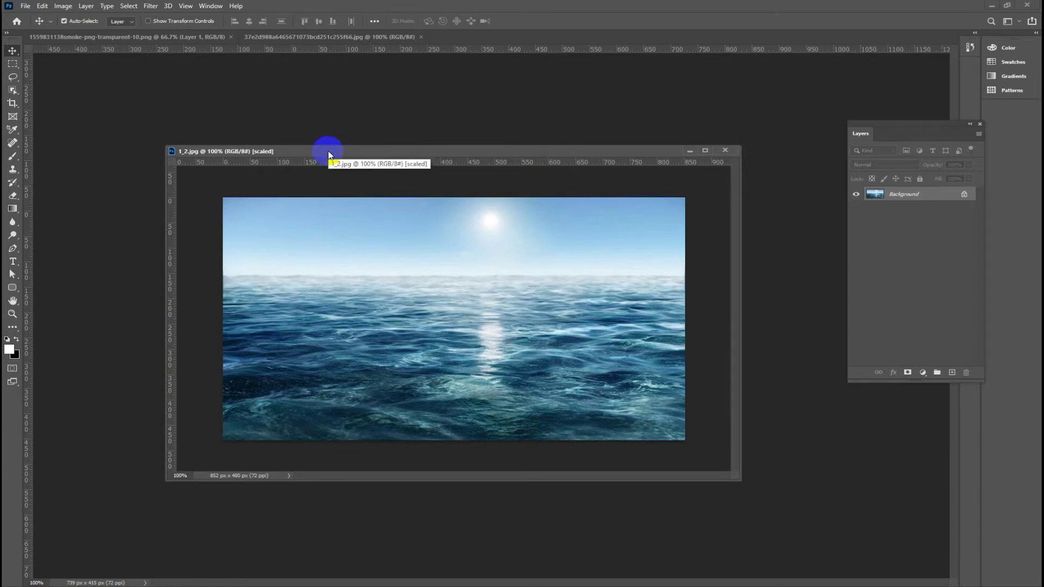
pyautogui.moveTo(328, 151); pyautogui.dragTo(313, 140)
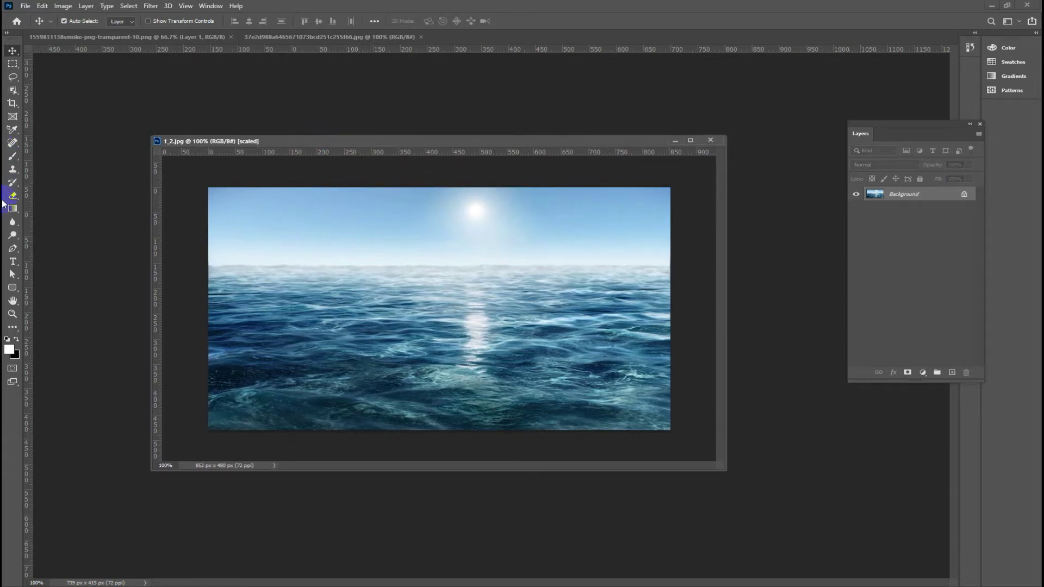
# Step: Abandon a first canvas extension and duplicate Background into Layer 1
pyautogui.click(12, 105)
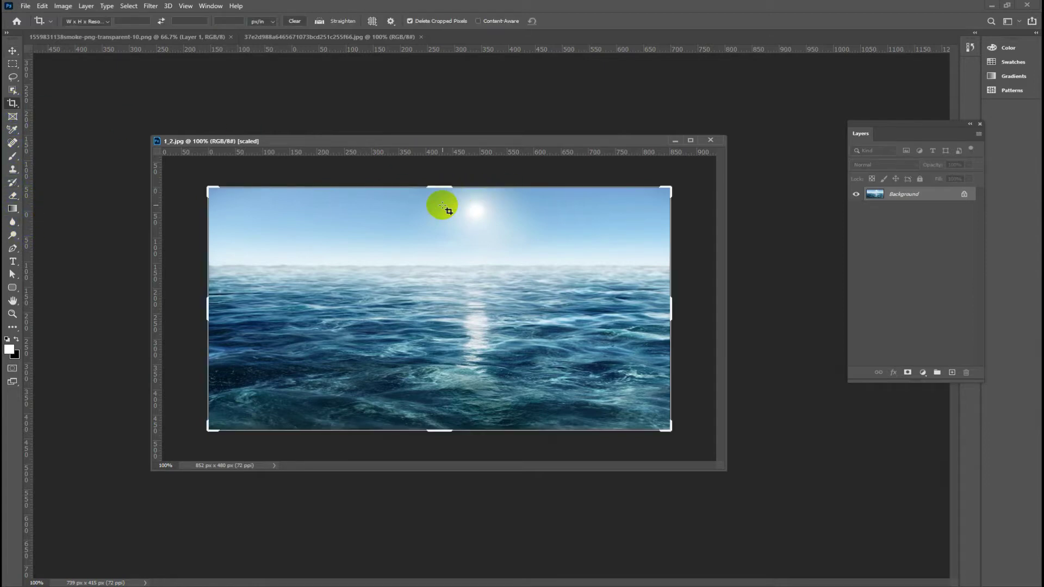
pyautogui.hotkey('ctrl', '-')
pyautogui.hotkey('ctrl', '-')
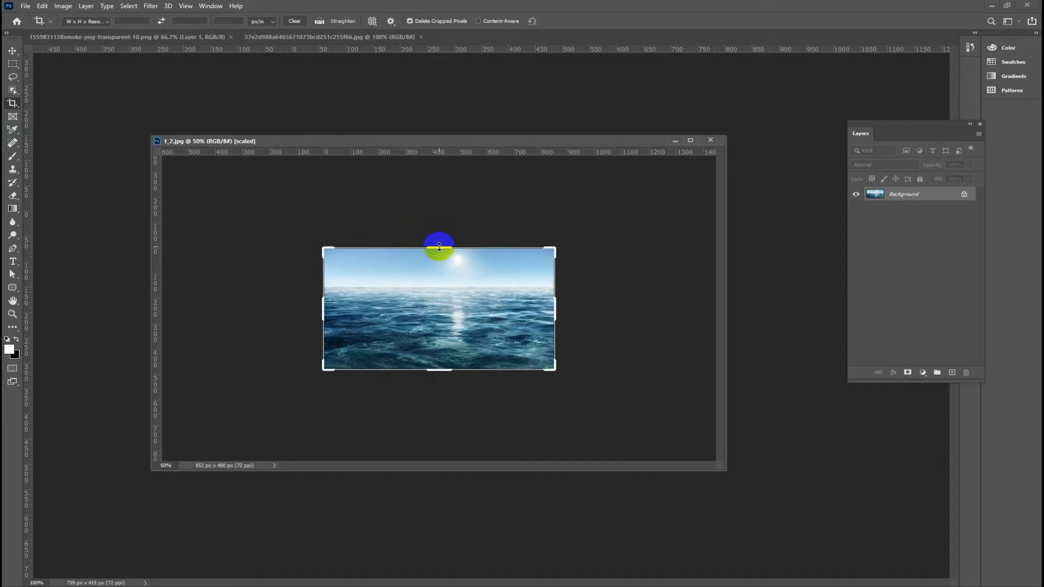
pyautogui.moveTo(439, 248); pyautogui.dragTo(440, 227)
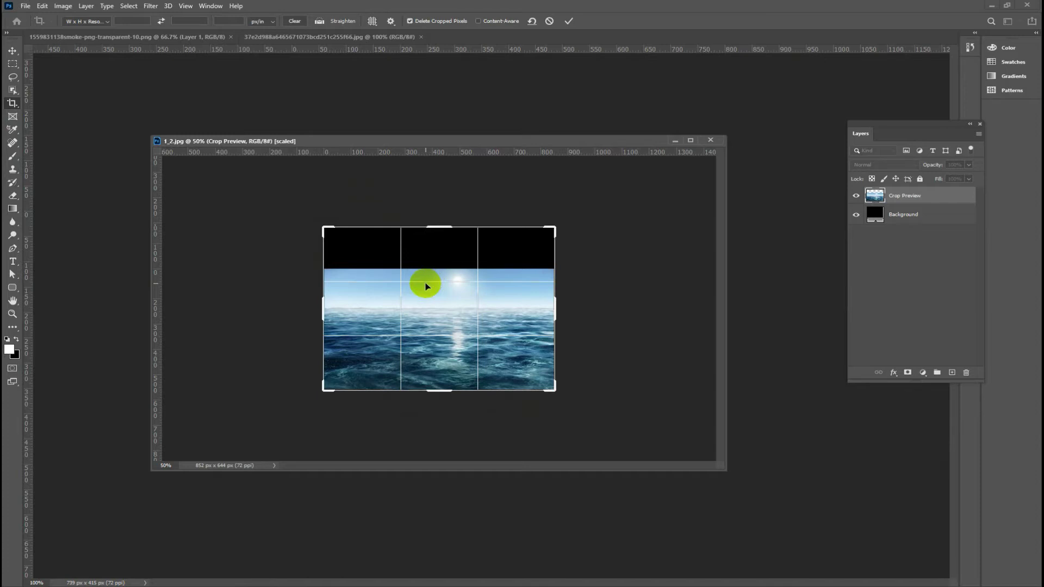
pyautogui.press('Escape')
pyautogui.click(909, 194)
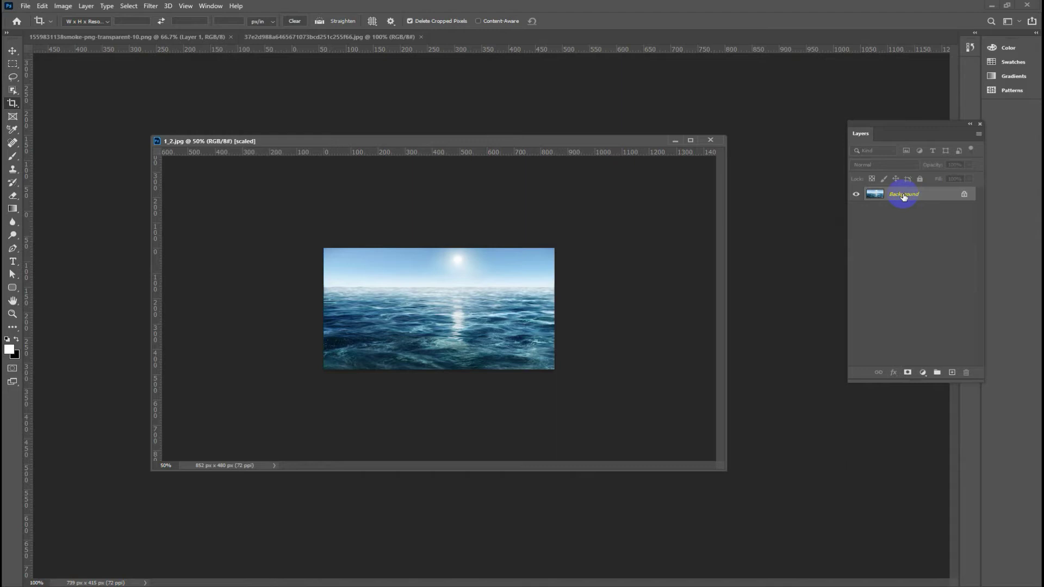
pyautogui.hotkey('ctrl', 'j')
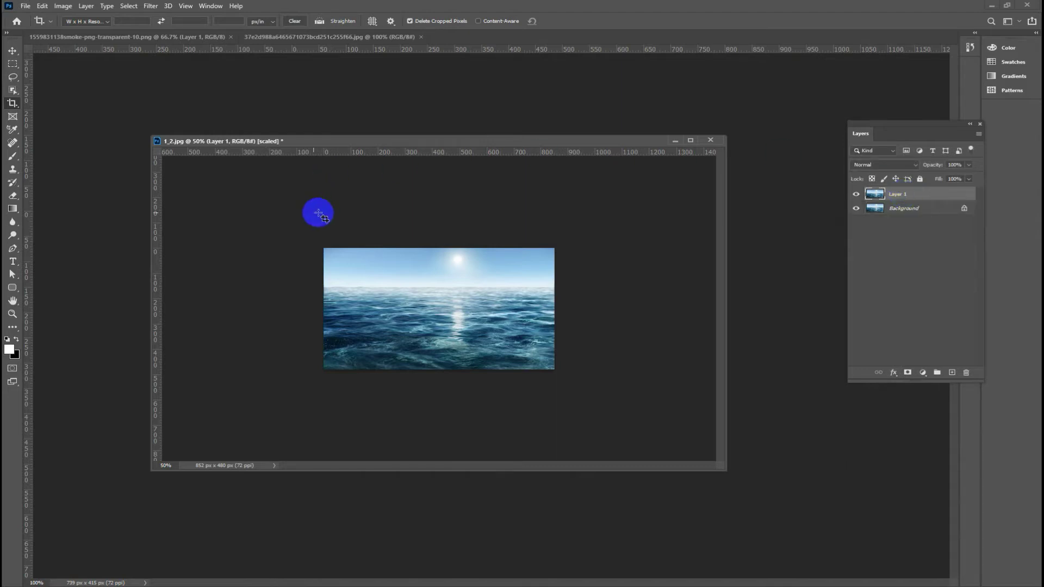
# Step: Crop the canvas upward to 852 × 604 px, adding a black band above the sky
pyautogui.click(9, 106)
pyautogui.moveTo(432, 247); pyautogui.dragTo(435, 231)
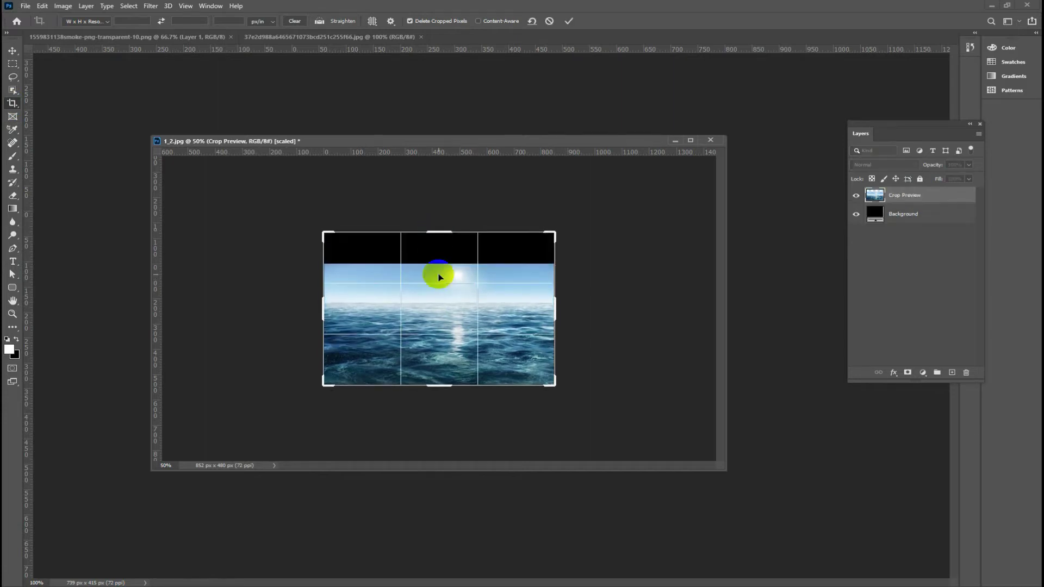
pyautogui.press('Return')
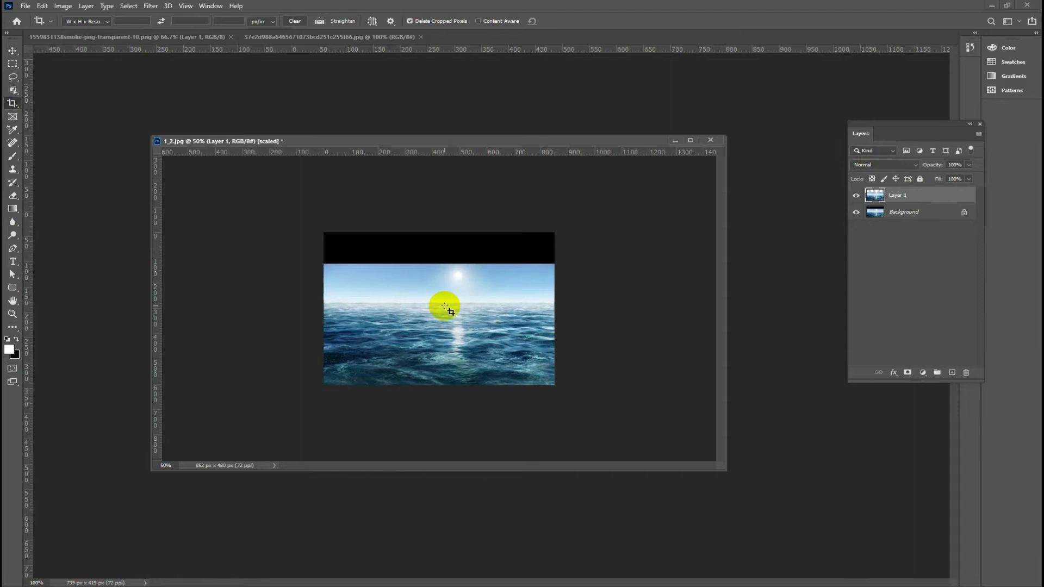
pyautogui.hotkey('ctrl', '+')
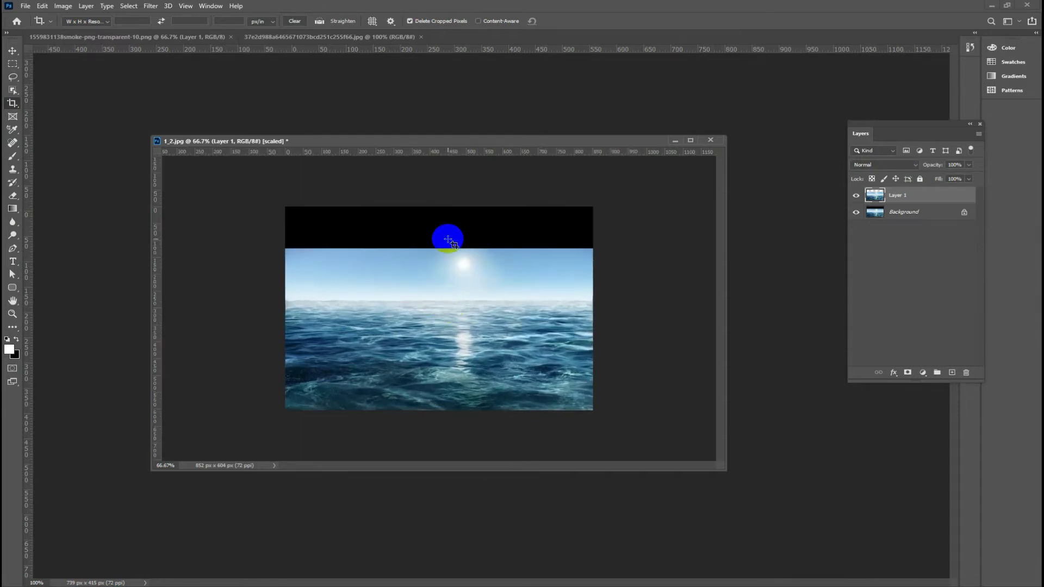
pyautogui.click(12, 50)
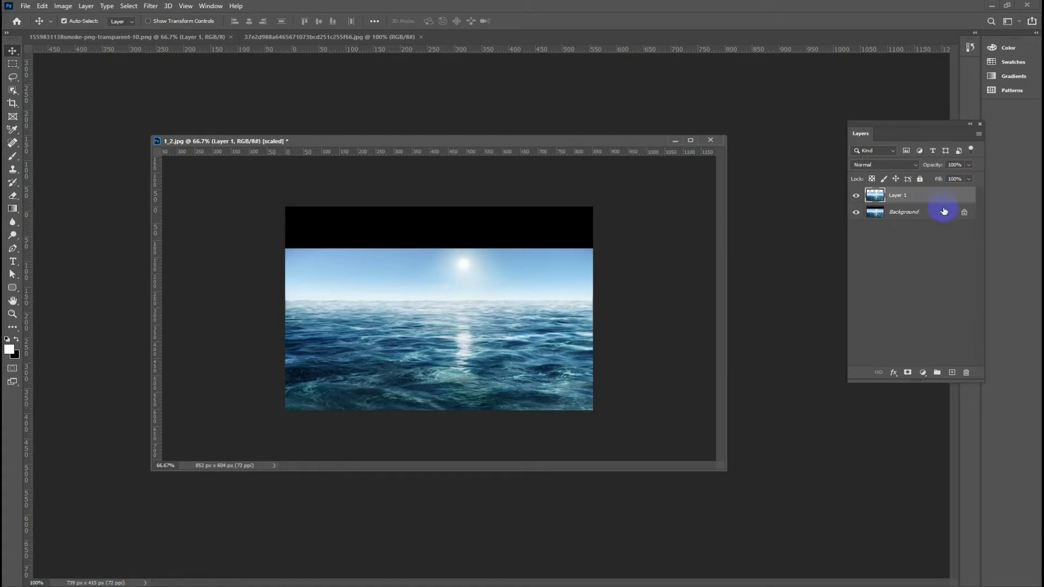
pyautogui.click(904, 212)
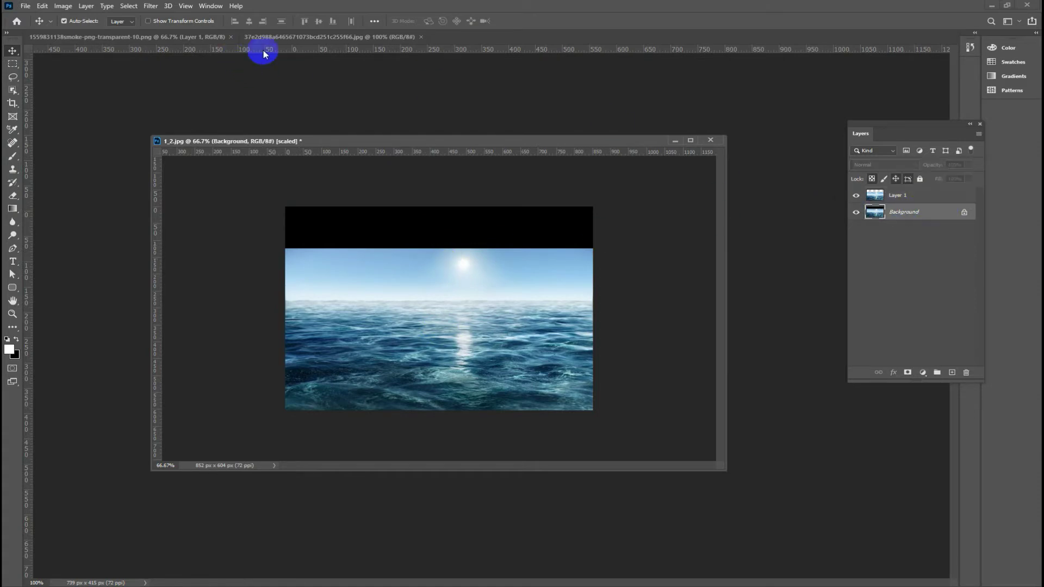
# Step: Float both smoke images into their own windows and bring the sea image forward
pyautogui.moveTo(270, 38); pyautogui.dragTo(282, 67)
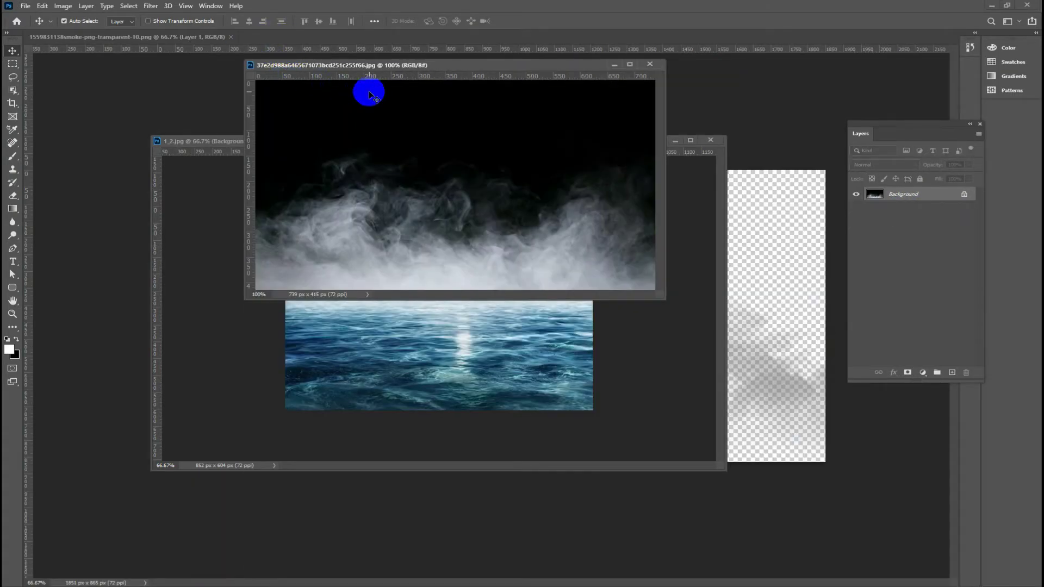
pyautogui.moveTo(119, 43); pyautogui.dragTo(171, 92)
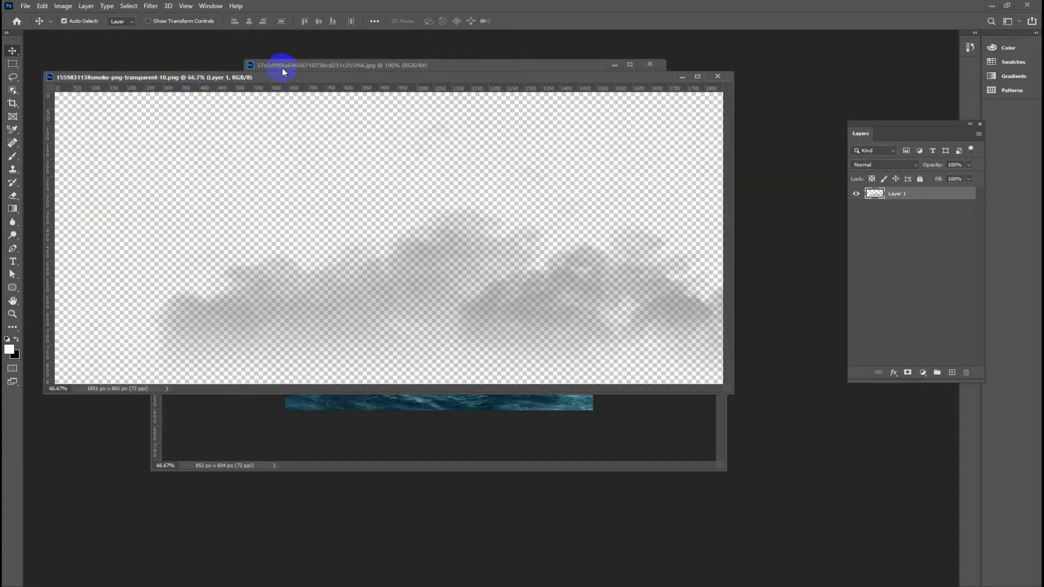
pyautogui.moveTo(308, 80); pyautogui.dragTo(378, 94)
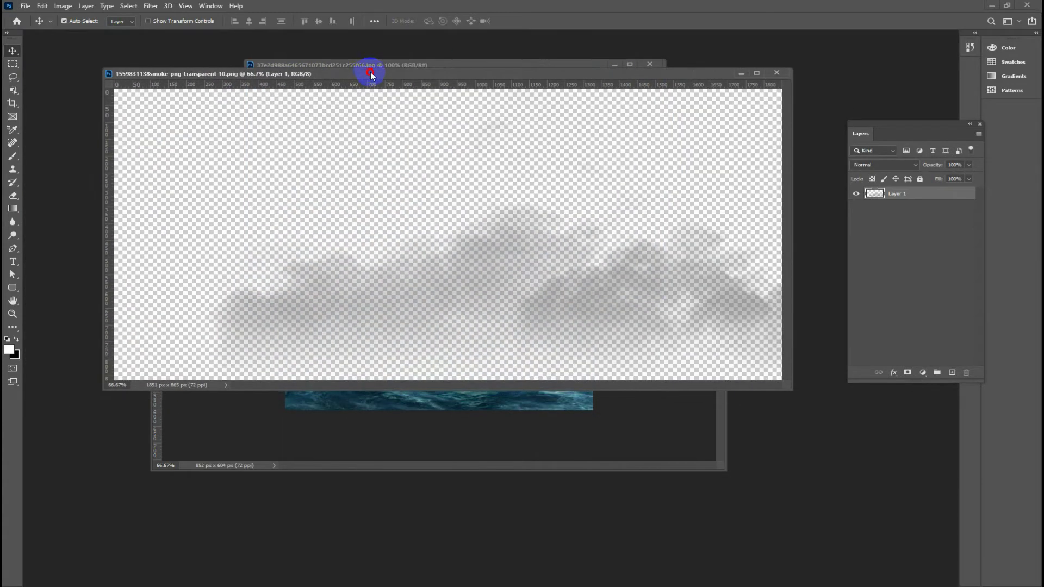
pyautogui.click(253, 440)
# Step: Open Cirrus-Clouds-i615837154.jpg from Downloads
pyautogui.click(25, 6)
pyautogui.click(47, 28)
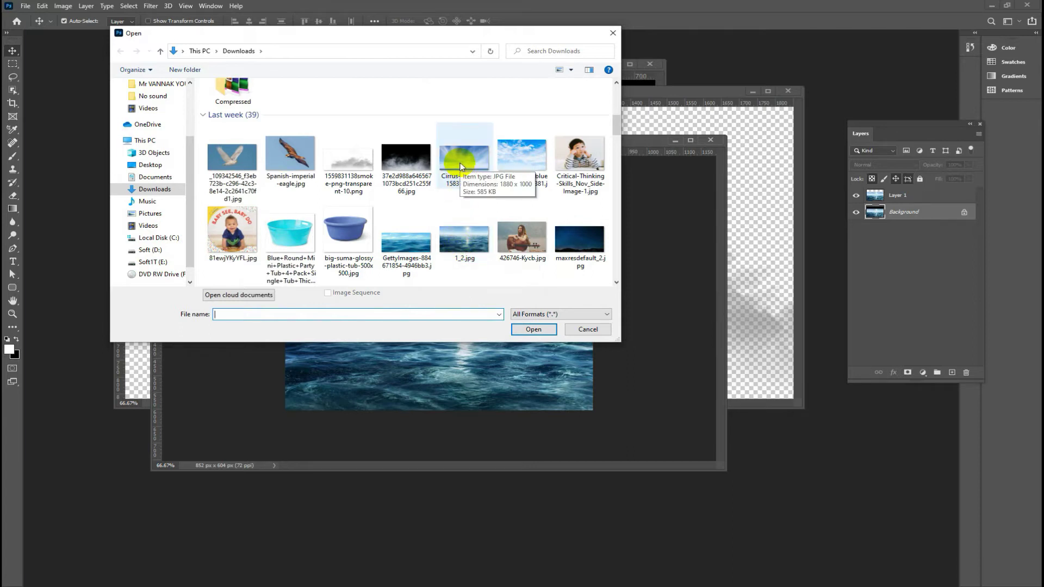
pyautogui.click(461, 163)
pyautogui.click(527, 166)
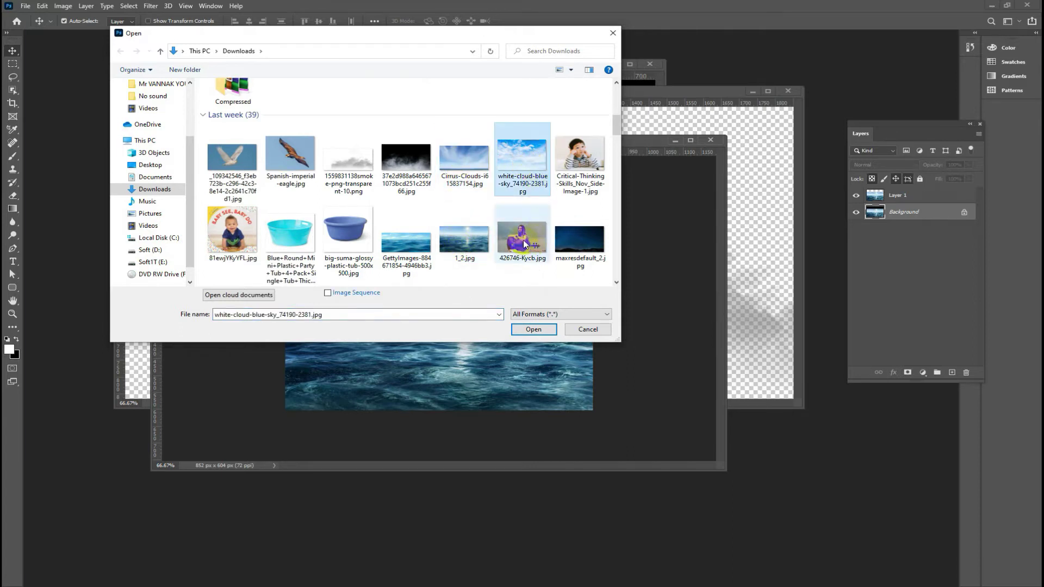
pyautogui.click(472, 184)
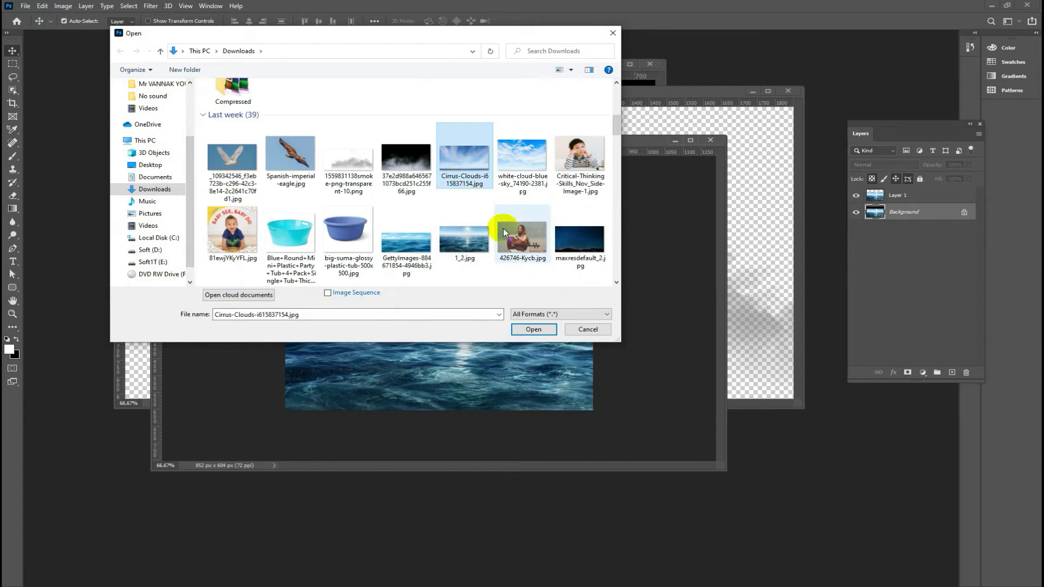
pyautogui.click(526, 329)
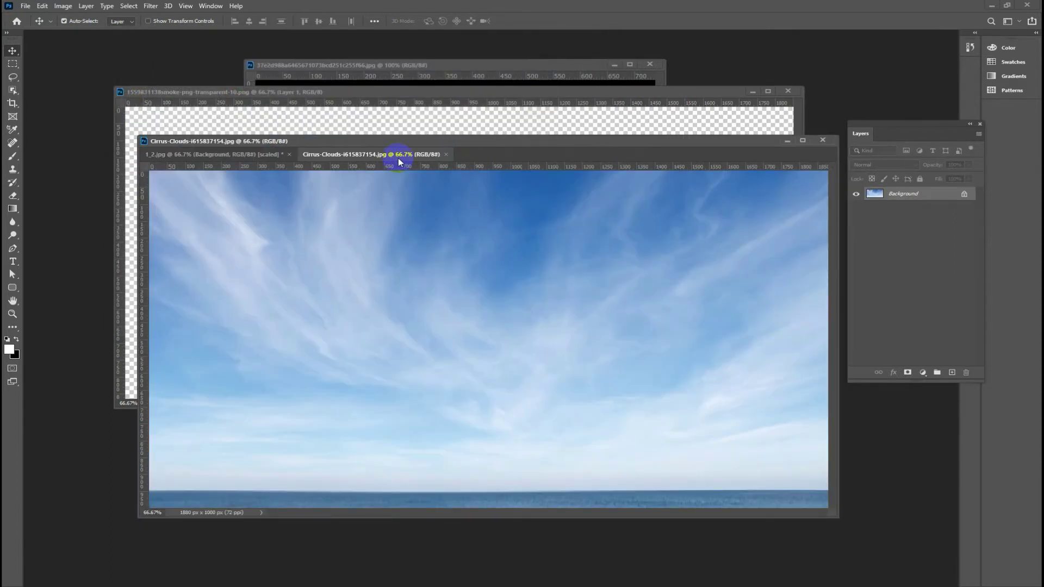
# Step: Drag the Cirrus-Clouds photo into the sea image as Layer 2
pyautogui.moveTo(398, 158); pyautogui.dragTo(297, 331)
pyautogui.moveTo(450, 432); pyautogui.dragTo(396, 249)
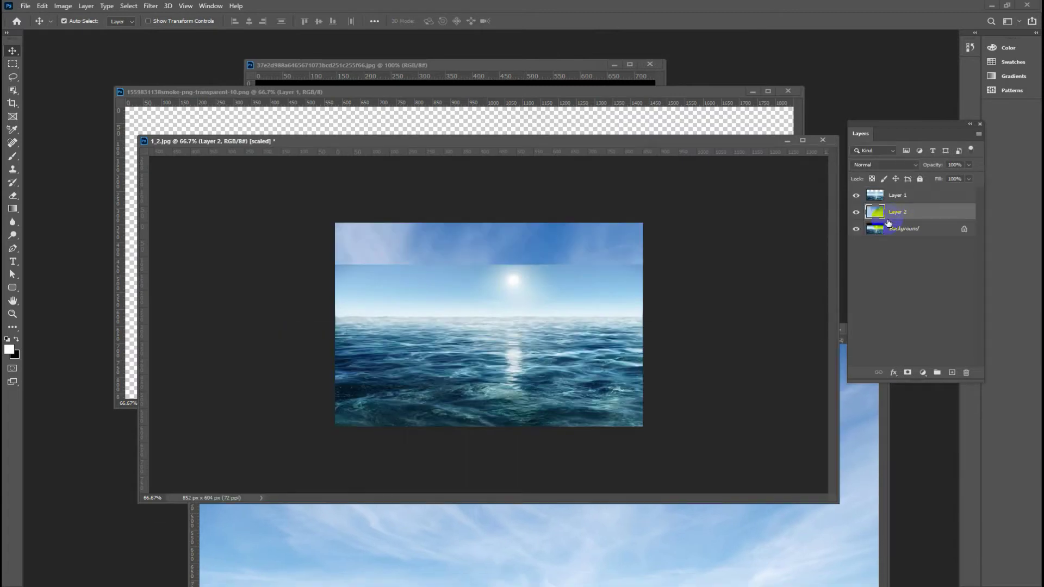
pyautogui.click(899, 214)
# Step: Free-transform the cloud layer, shrinking it from its corners
pyautogui.hotkey('ctrl', 't')
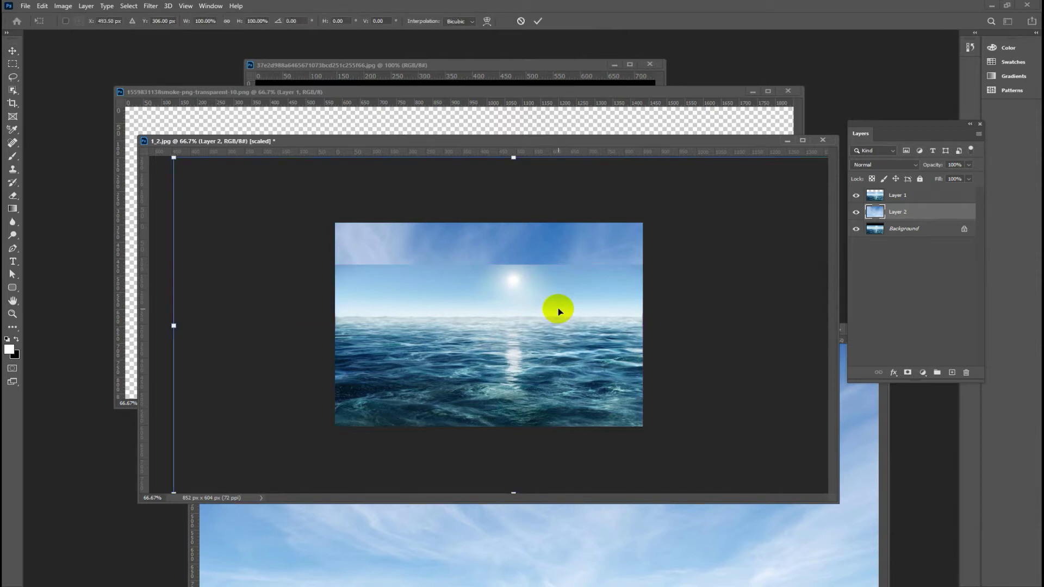
pyautogui.hotkey('ctrl', '-')
pyautogui.hotkey('ctrl', '-')
pyautogui.moveTo(671, 410); pyautogui.dragTo(574, 350)
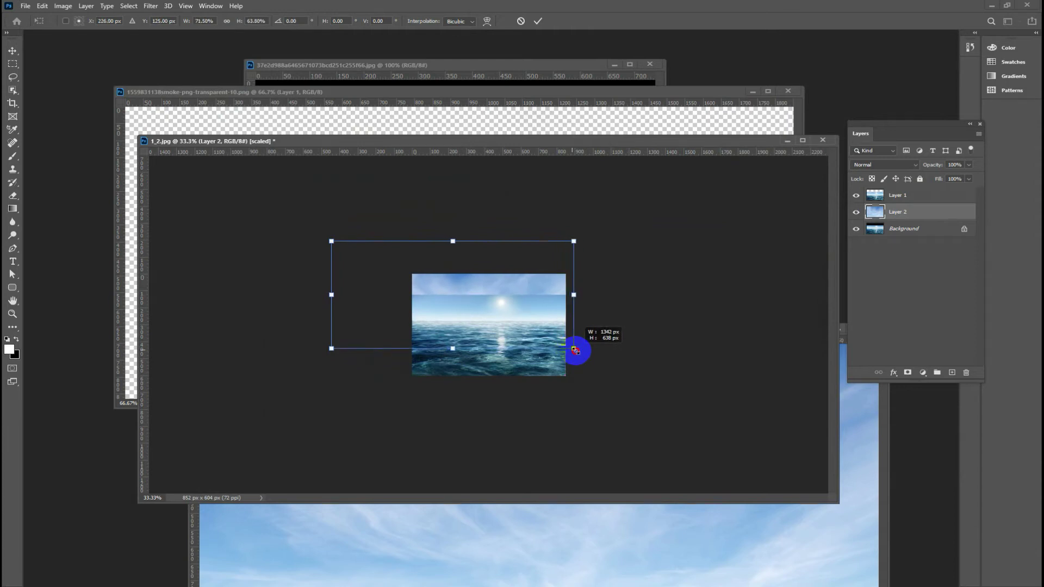
pyautogui.moveTo(332, 354); pyautogui.dragTo(373, 340)
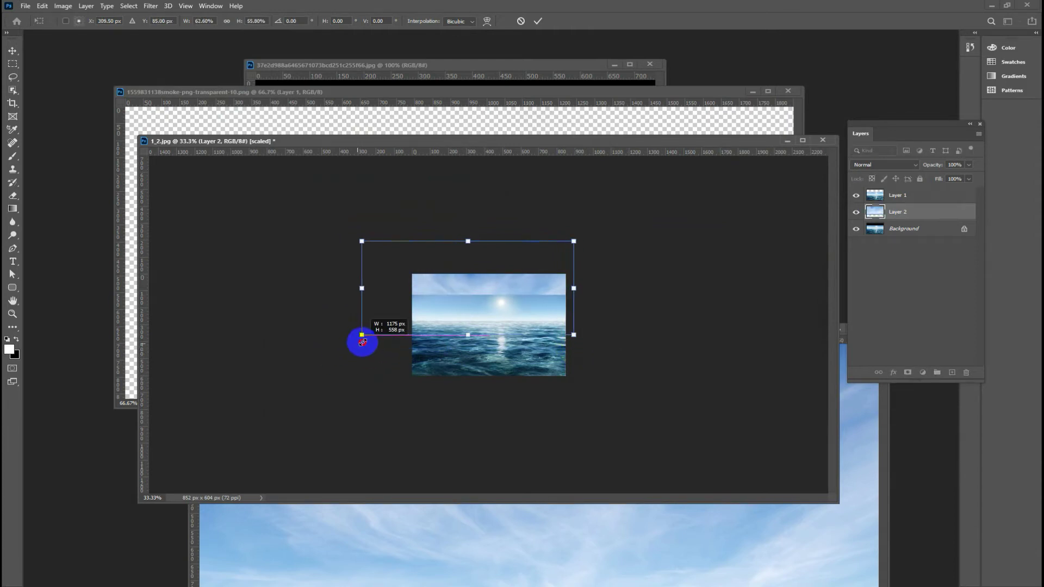
pyautogui.moveTo(373, 239); pyautogui.dragTo(406, 260)
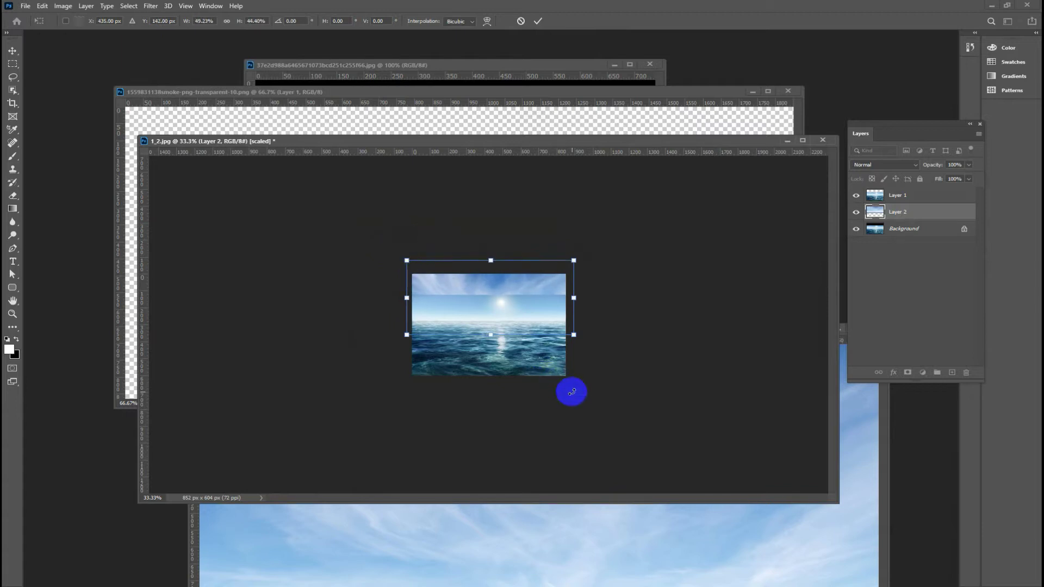
# Step: Fit the clouds over the top black band, commit, and view at 100%
pyautogui.hotkey('ctrl', '+')
pyautogui.hotkey('ctrl', '+')
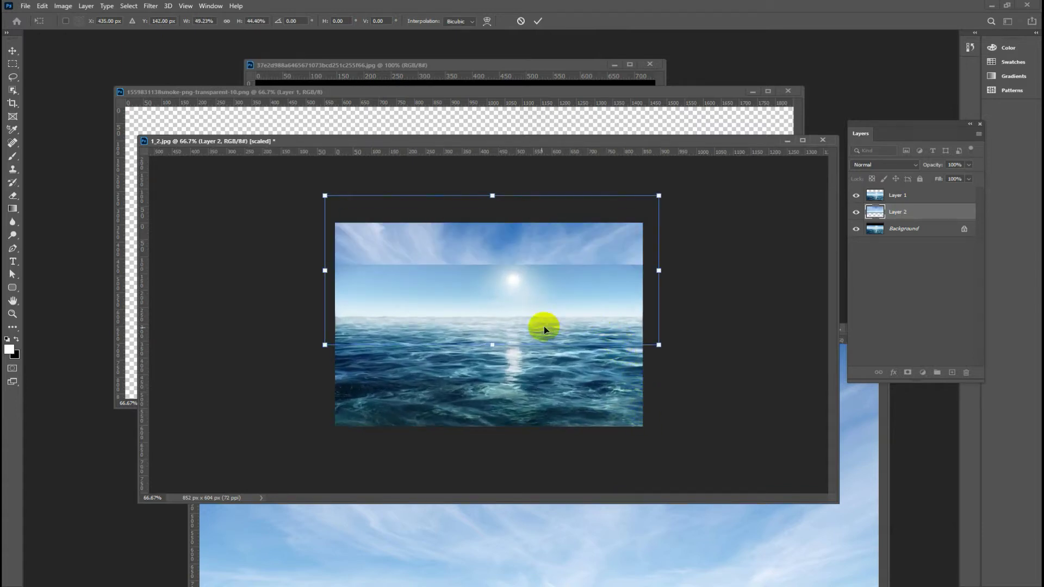
pyautogui.moveTo(566, 309); pyautogui.dragTo(561, 300)
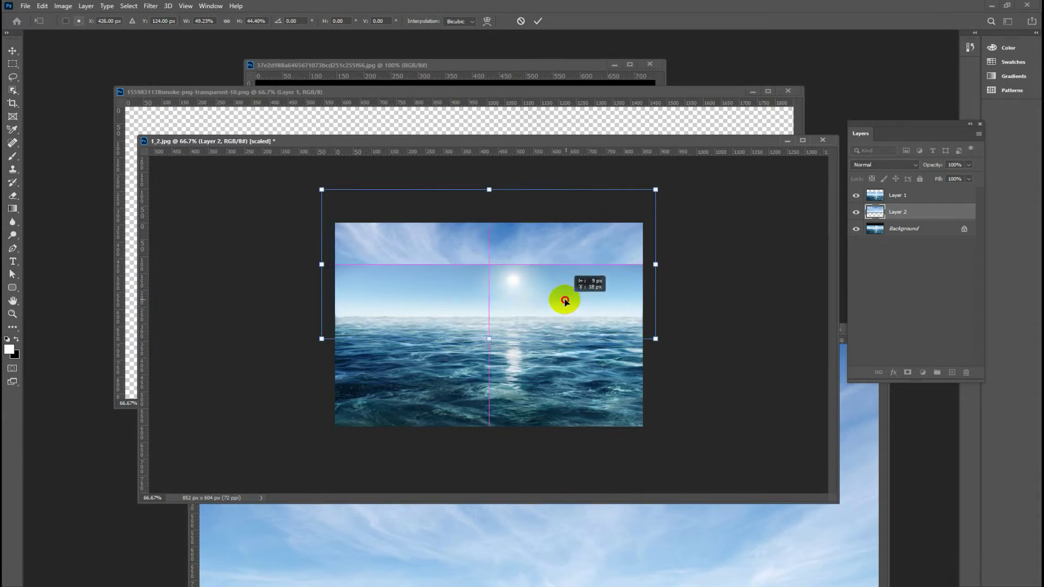
pyautogui.moveTo(656, 189); pyautogui.dragTo(643, 205)
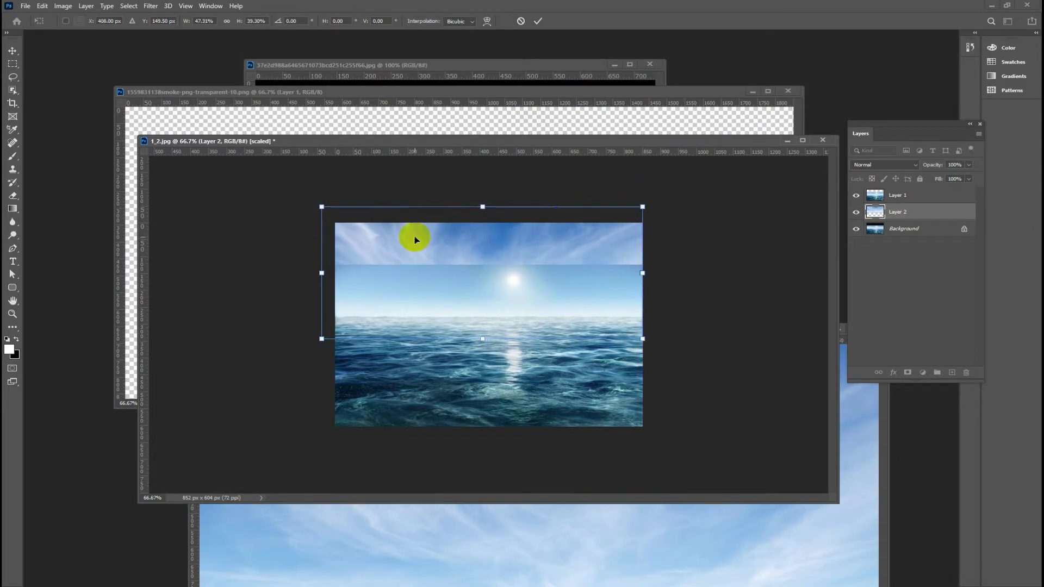
pyautogui.moveTo(321, 338); pyautogui.dragTo(332, 332)
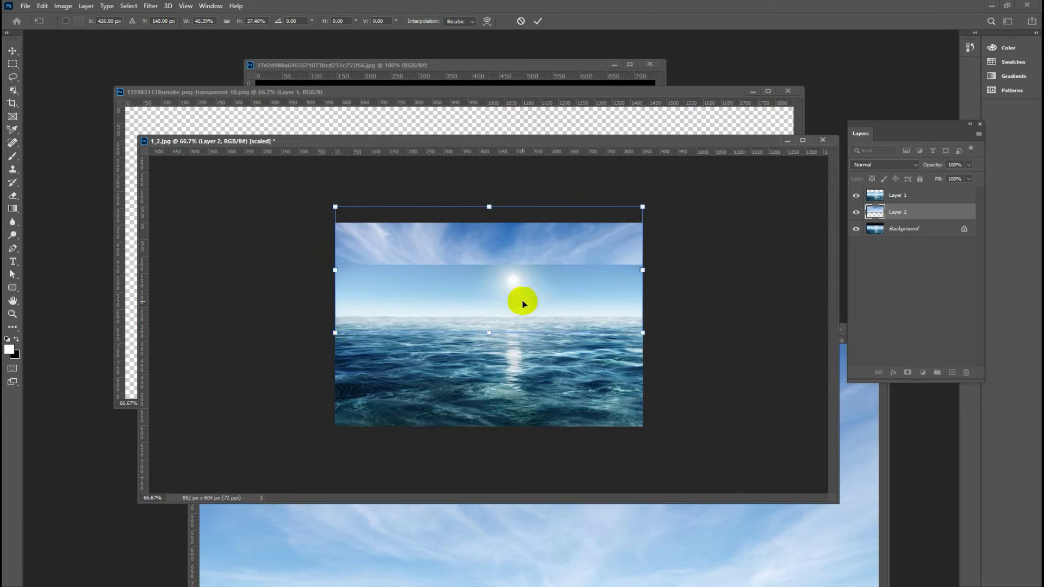
pyautogui.press('Down')
pyautogui.press('Down')
pyautogui.press('Down')
pyautogui.press('Down')
pyautogui.press('Down')
pyautogui.press('Down')
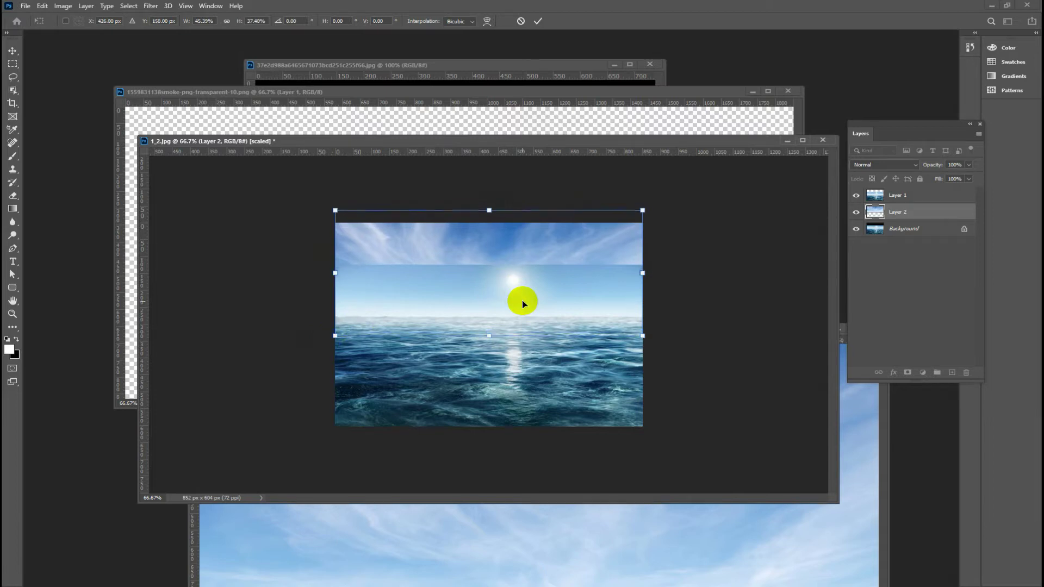
pyautogui.press('Down')
pyautogui.press('Down')
pyautogui.press('Down')
pyautogui.press('Down')
pyautogui.press('Down')
pyautogui.press('Return')
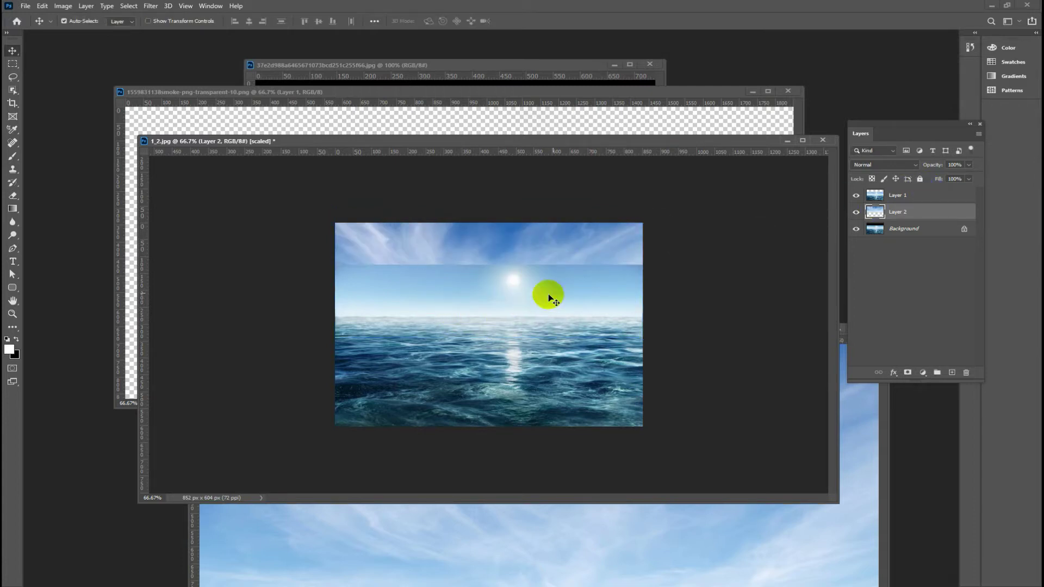
pyautogui.hotkey('ctrl', '1')
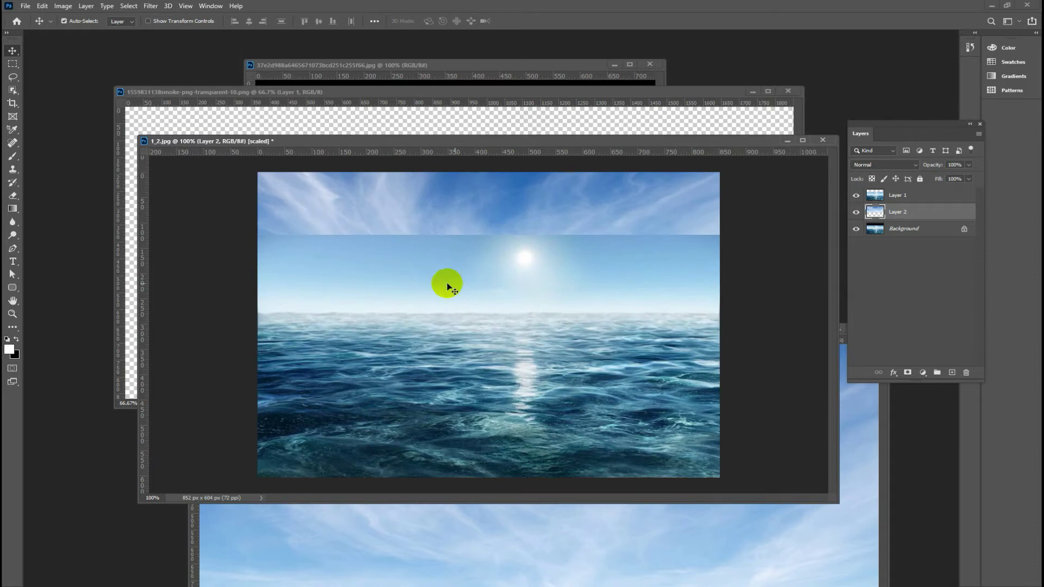
# Step: Compare Layer 1 and Layer 2 visibility, leave Background hidden, and select Layer 1
pyautogui.click(862, 200)
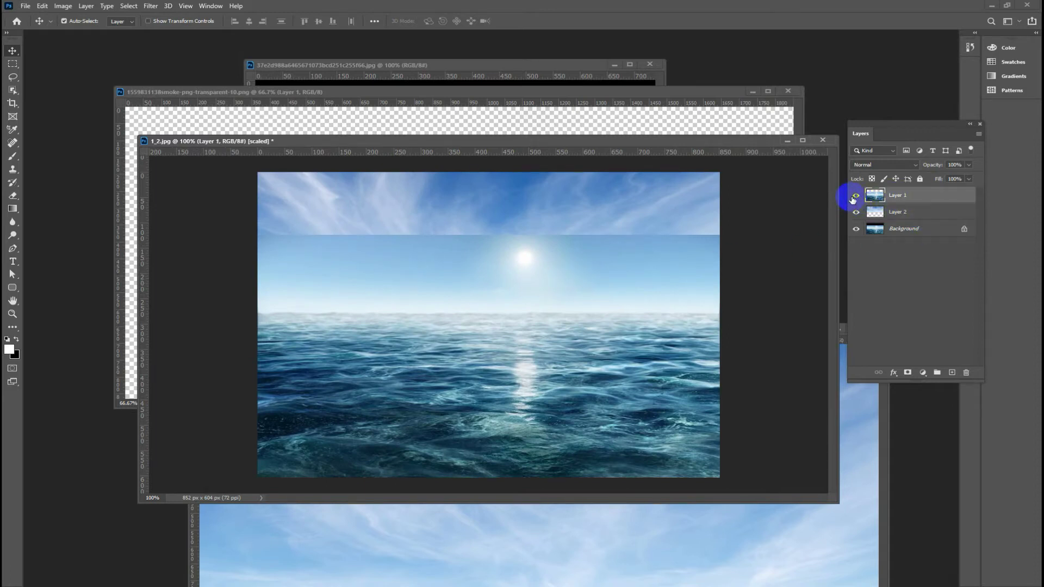
pyautogui.click(854, 196)
pyautogui.click(852, 197)
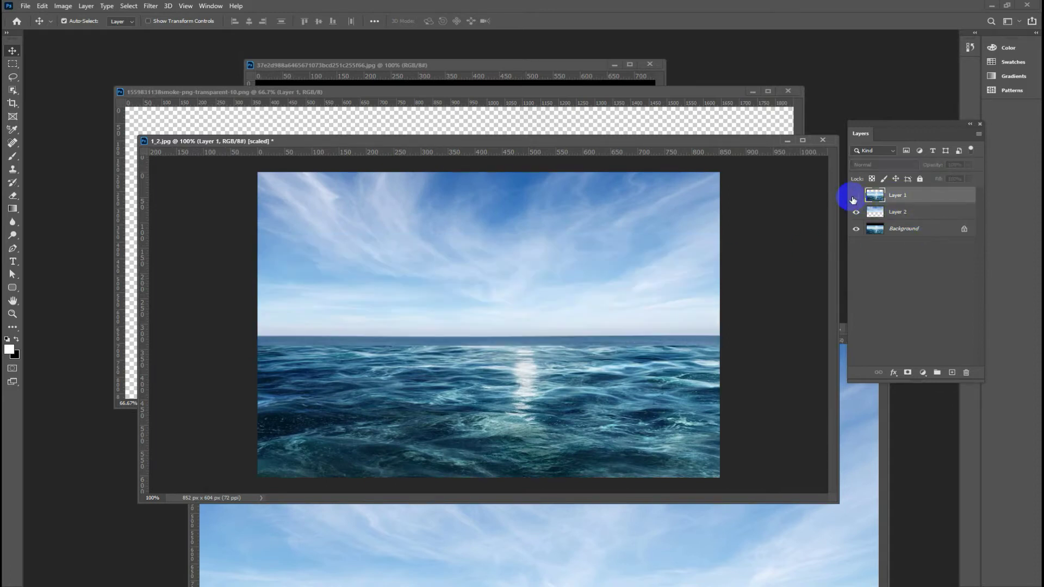
pyautogui.moveTo(835, 235); pyautogui.dragTo(836, 235)
pyautogui.click(857, 216)
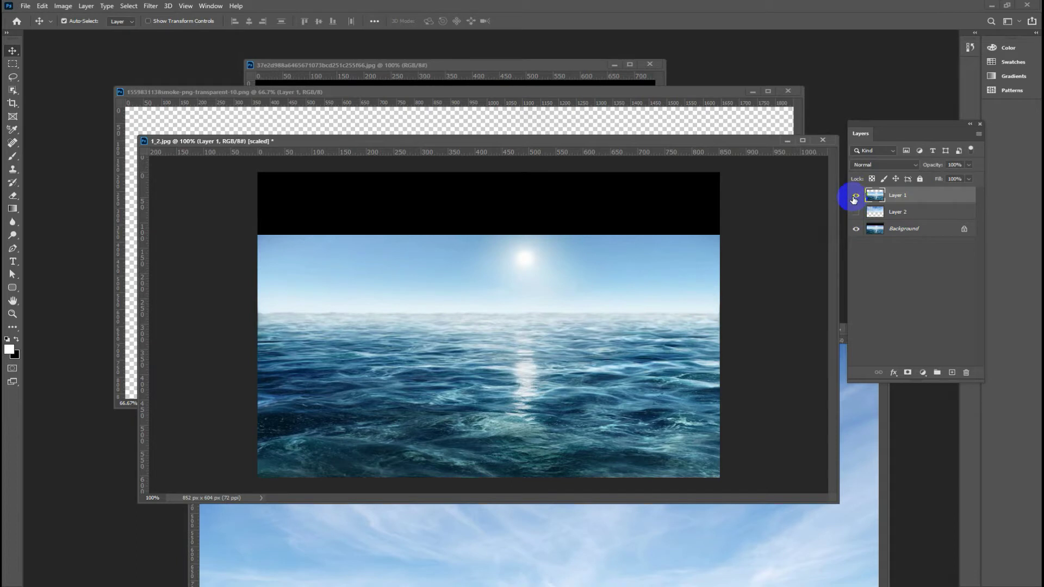
pyautogui.click(856, 228)
pyautogui.click(853, 214)
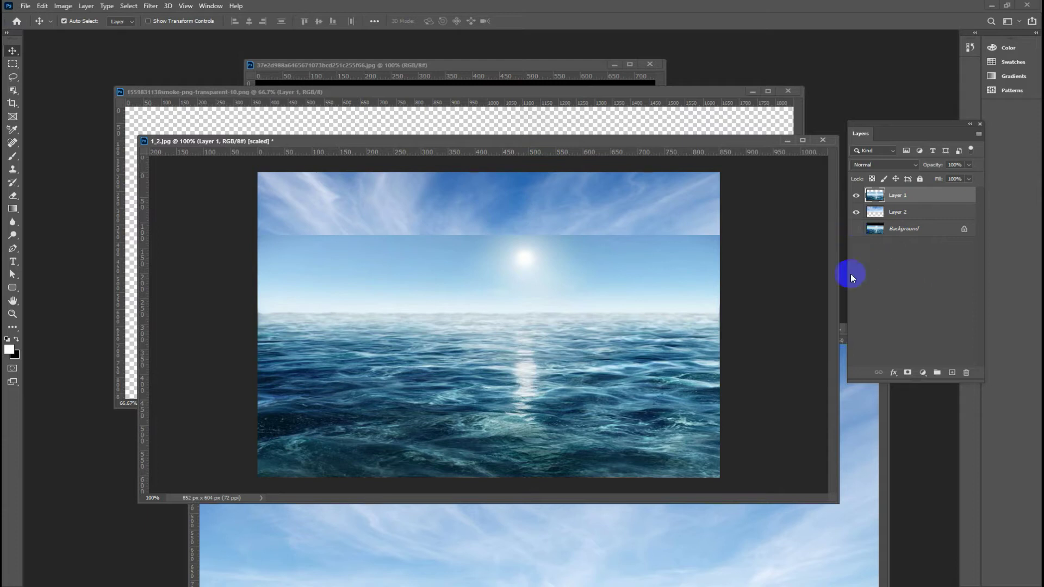
pyautogui.click(868, 258)
pyautogui.click(878, 216)
pyautogui.click(857, 212)
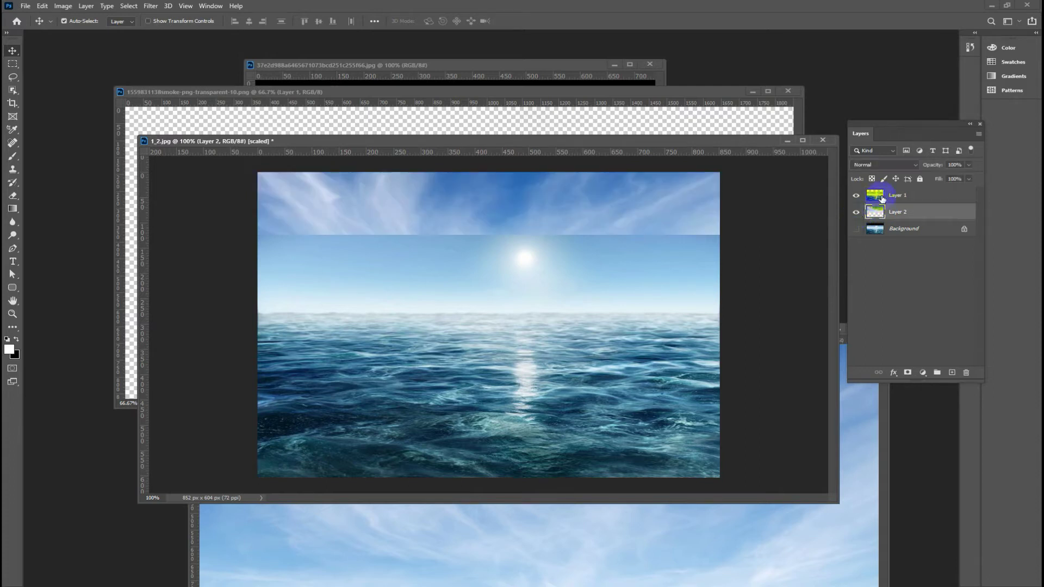
pyautogui.click(881, 199)
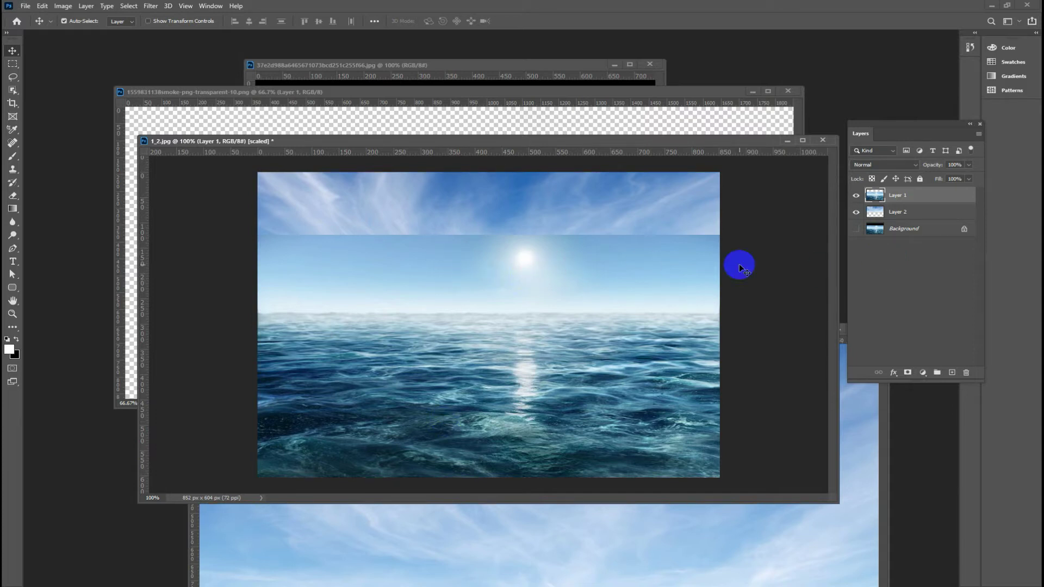
# Step: Add a layer mask to Layer 1 and set up a soft brush at 100% opacity
pyautogui.click(908, 372)
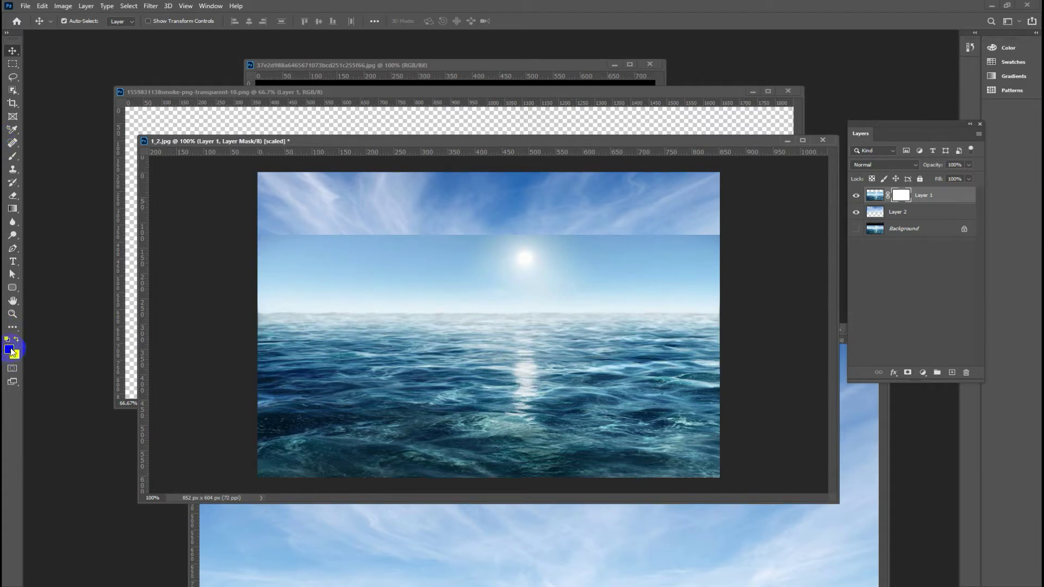
pyautogui.click(9, 157)
pyautogui.click(44, 159)
pyautogui.rightClick(384, 240)
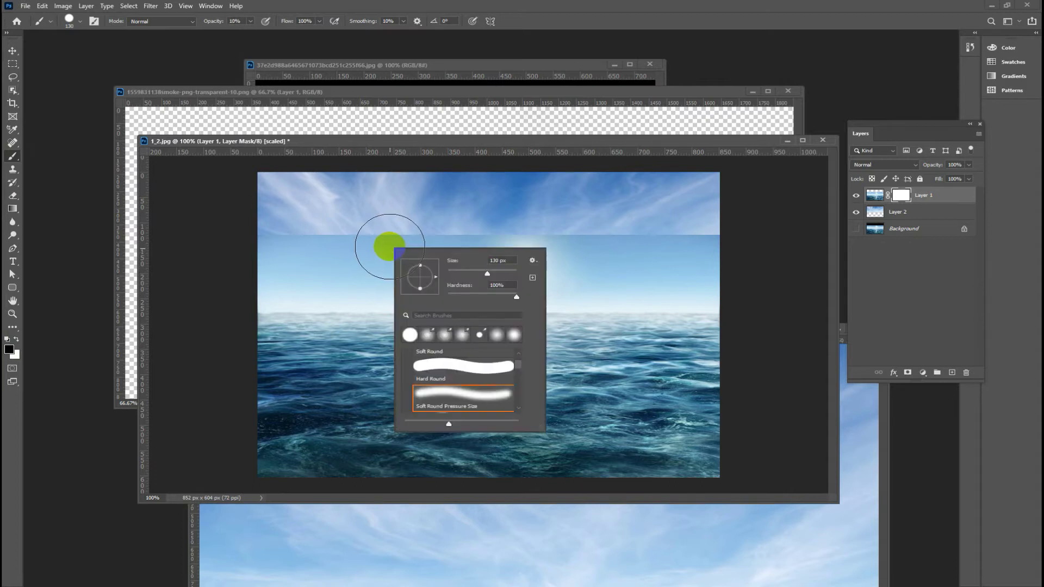
pyautogui.moveTo(514, 299); pyautogui.dragTo(462, 294)
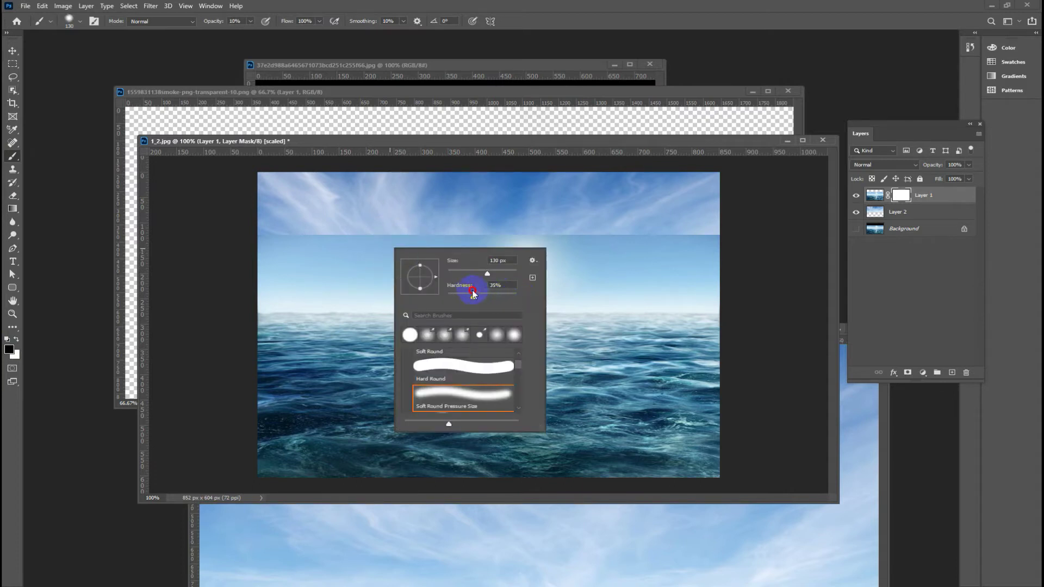
pyautogui.click(493, 285)
pyautogui.click(478, 274)
pyautogui.click(282, 251)
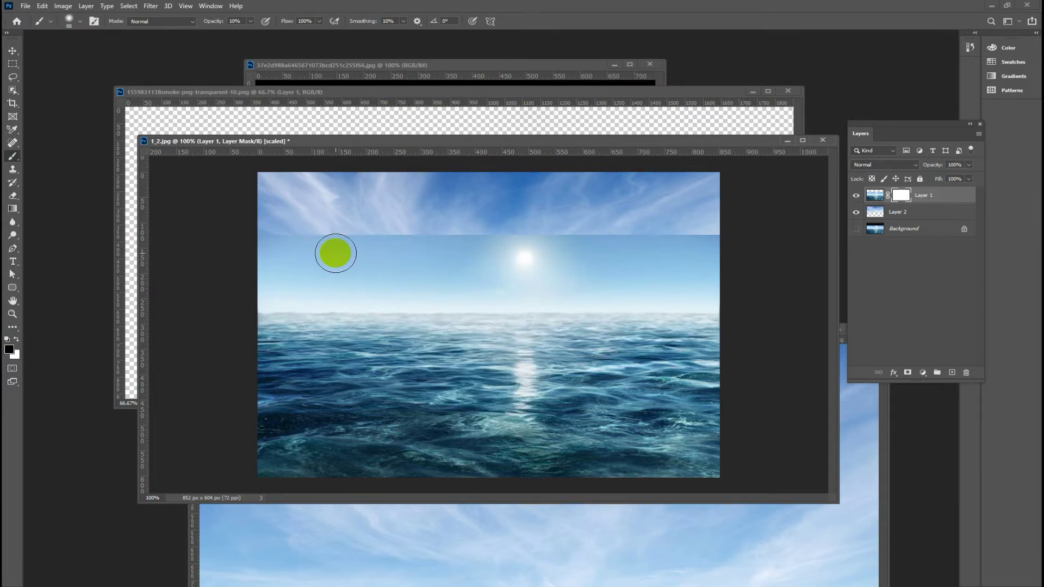
pyautogui.moveTo(252, 26); pyautogui.dragTo(342, 28)
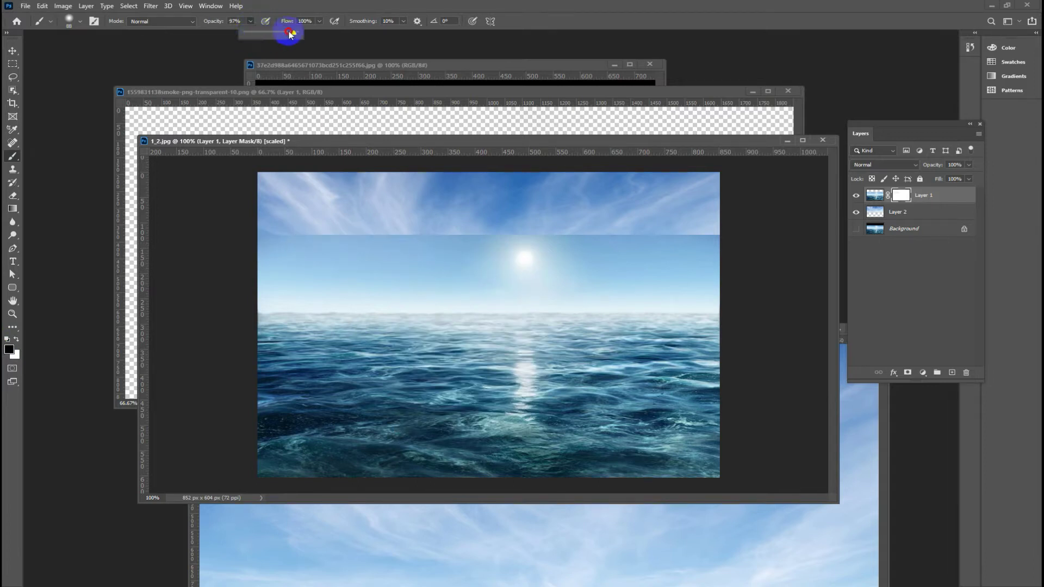
# Step: Paint along the horizon on the mask to soften the sky seam
pyautogui.moveTo(251, 236); pyautogui.dragTo(476, 242)
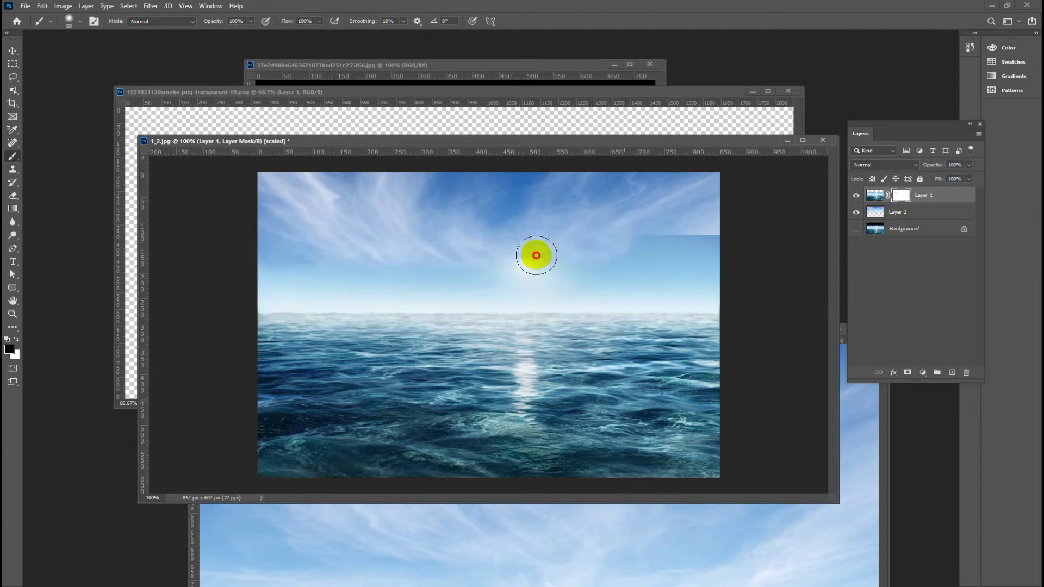
pyautogui.moveTo(476, 243); pyautogui.dragTo(725, 256)
pyautogui.moveTo(594, 240); pyautogui.dragTo(766, 277)
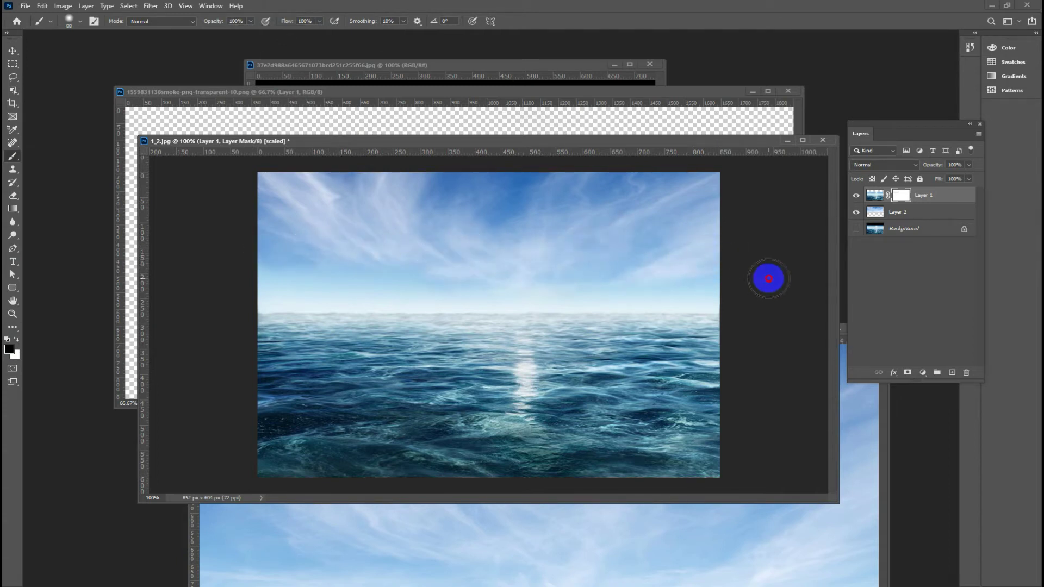
pyautogui.moveTo(255, 280); pyautogui.dragTo(334, 282)
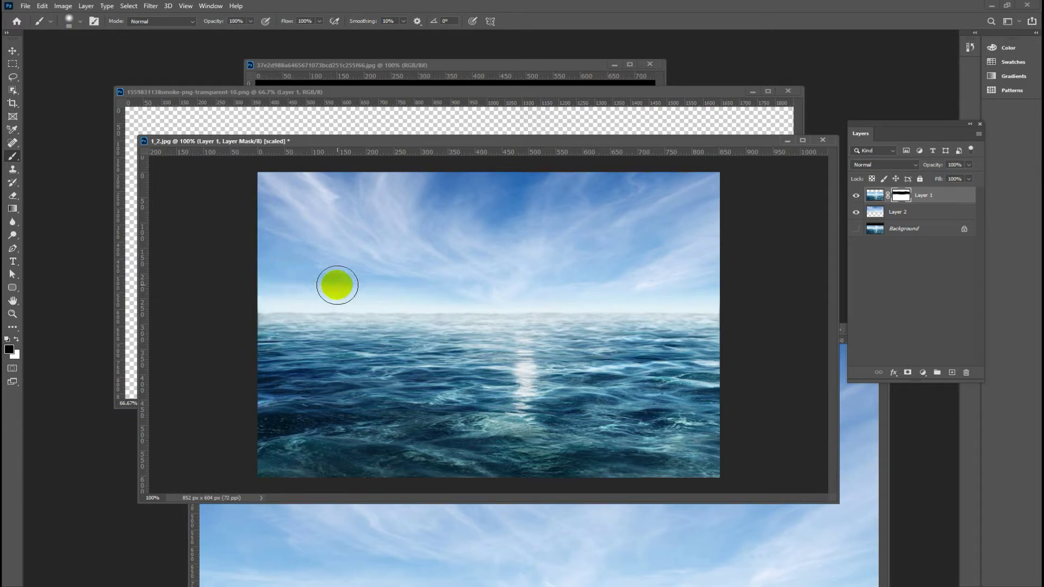
pyautogui.moveTo(257, 279)
pyautogui.mouseDown()
pyautogui.moveTo(362, 289)
pyautogui.moveTo(717, 283)
pyautogui.mouseUp()
pyautogui.moveTo(484, 305); pyautogui.dragTo(475, 308)
pyautogui.click(9, 354)
pyautogui.moveTo(564, 431); pyautogui.dragTo(428, 438)
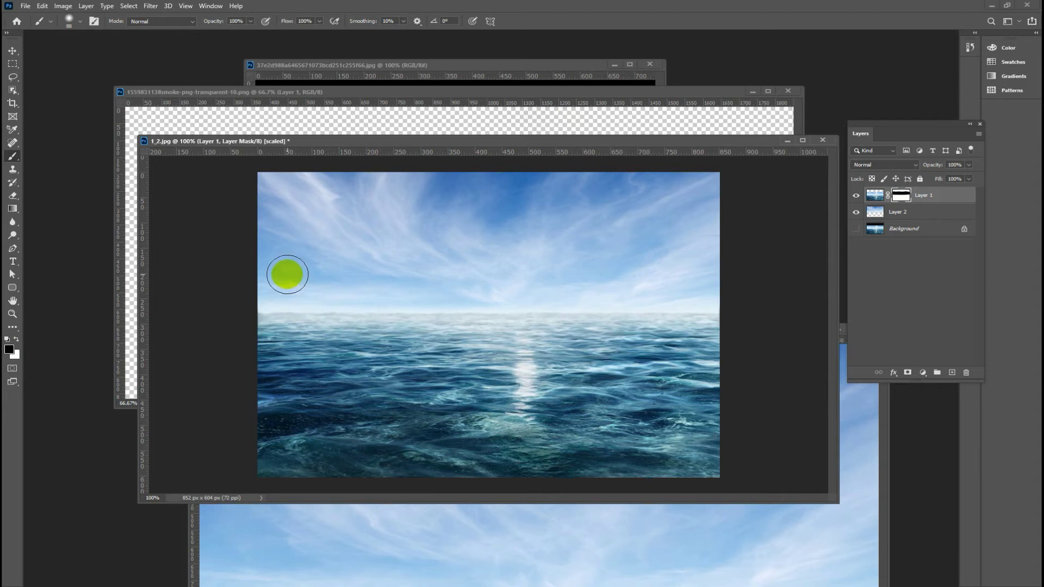
pyautogui.click(428, 292)
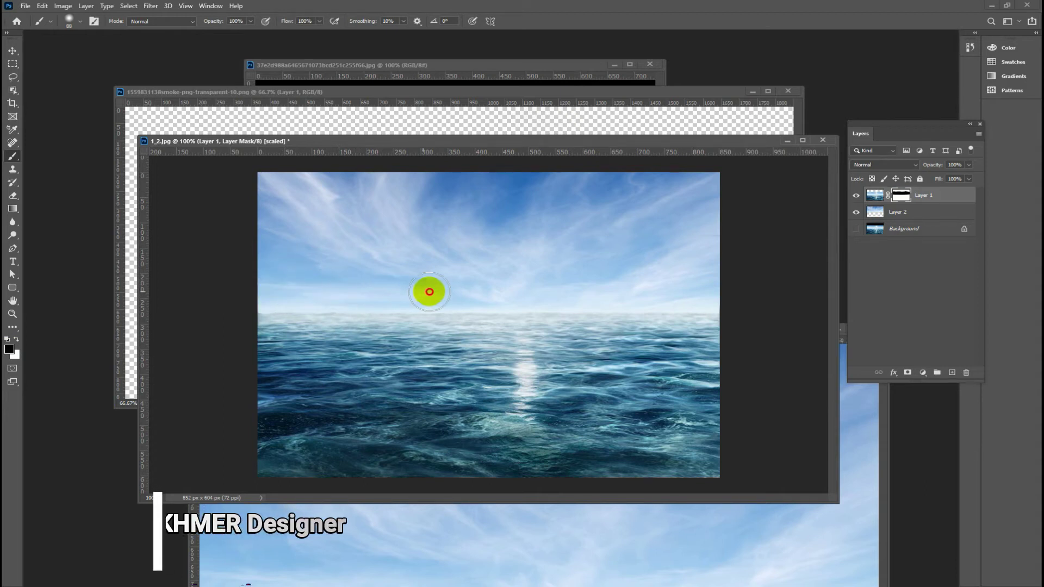
pyautogui.moveTo(725, 279); pyautogui.dragTo(532, 292)
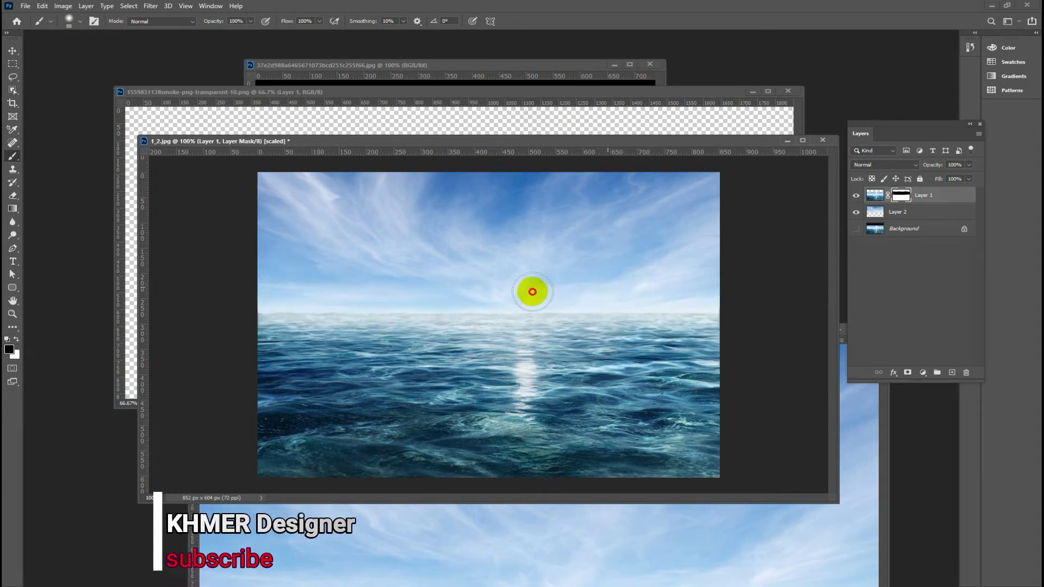
pyautogui.moveTo(257, 286); pyautogui.dragTo(873, 222)
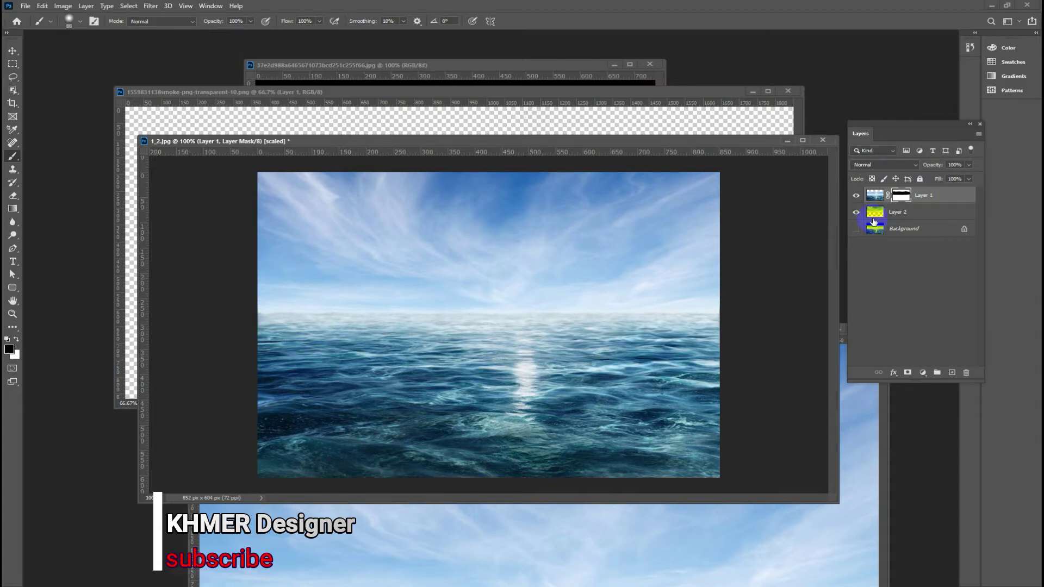
# Step: Hide Background, repaint the horizon on both sides, and check the blend against the sky layer
pyautogui.click(857, 197)
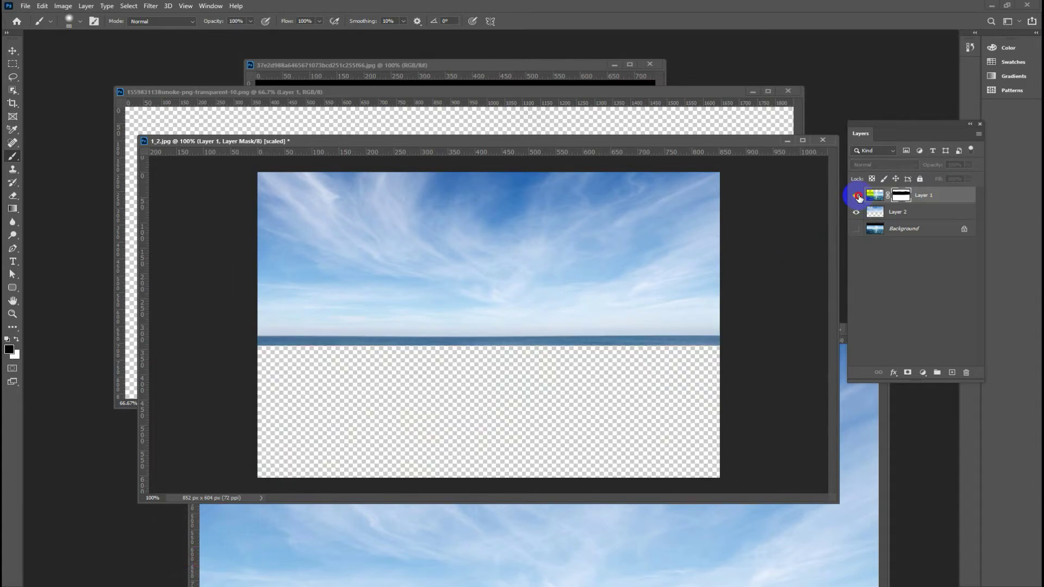
pyautogui.click(857, 197)
pyautogui.click(856, 223)
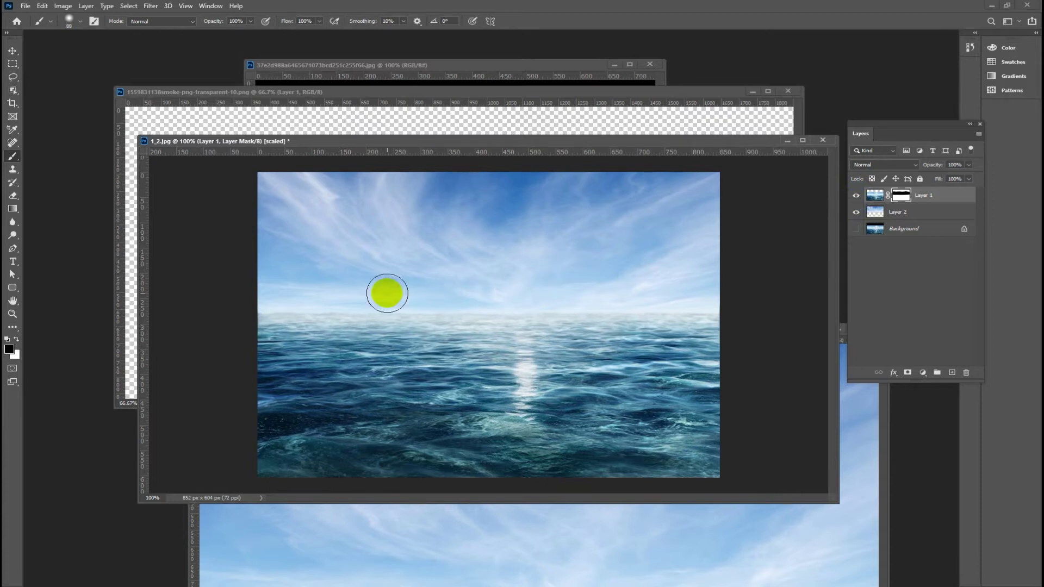
pyautogui.moveTo(223, 304); pyautogui.dragTo(594, 299)
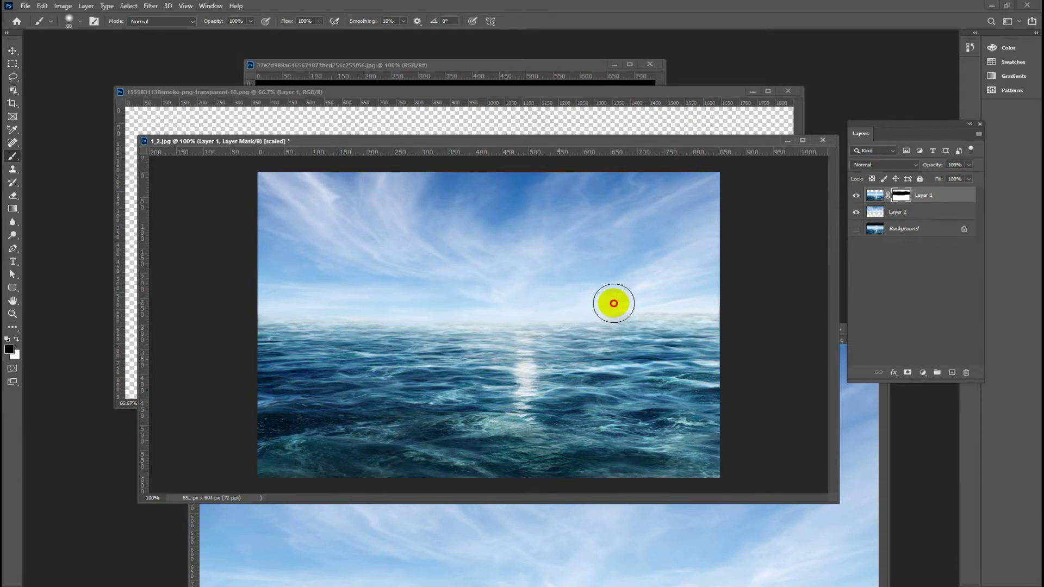
pyautogui.moveTo(711, 301); pyautogui.dragTo(242, 305)
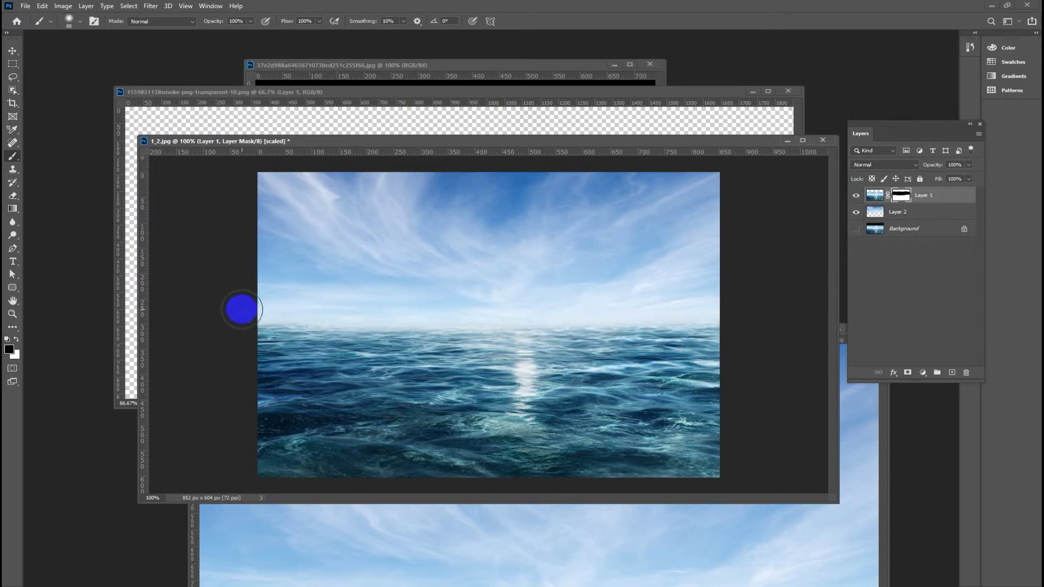
pyautogui.click(854, 213)
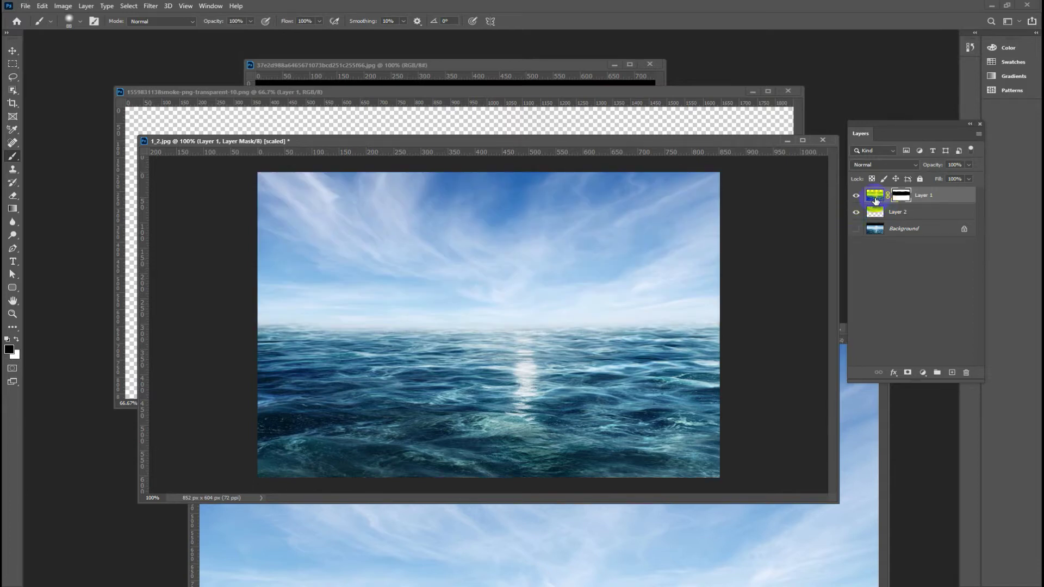
pyautogui.click(871, 213)
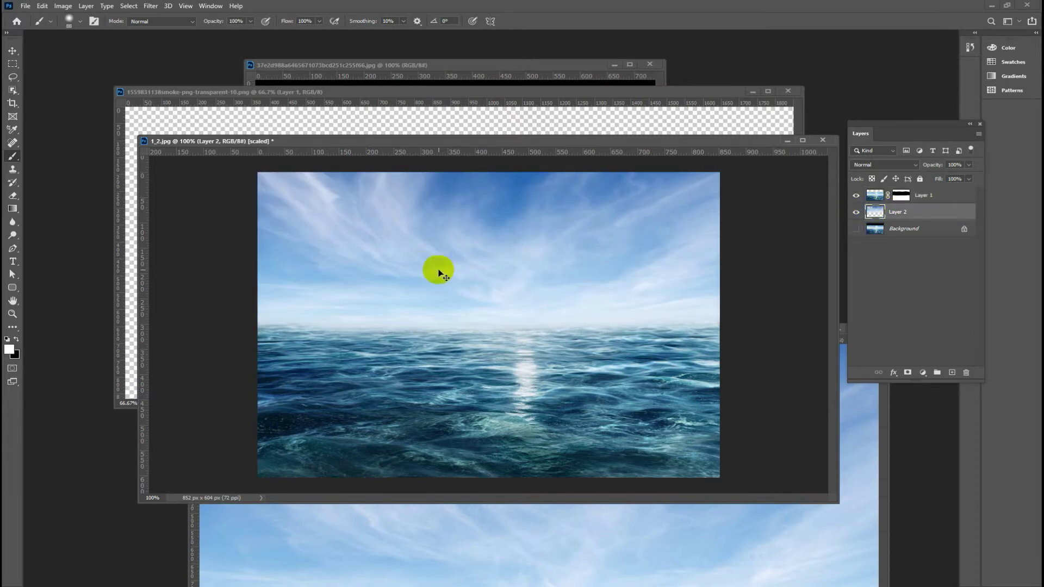
pyautogui.hotkey('ctrl', 't')
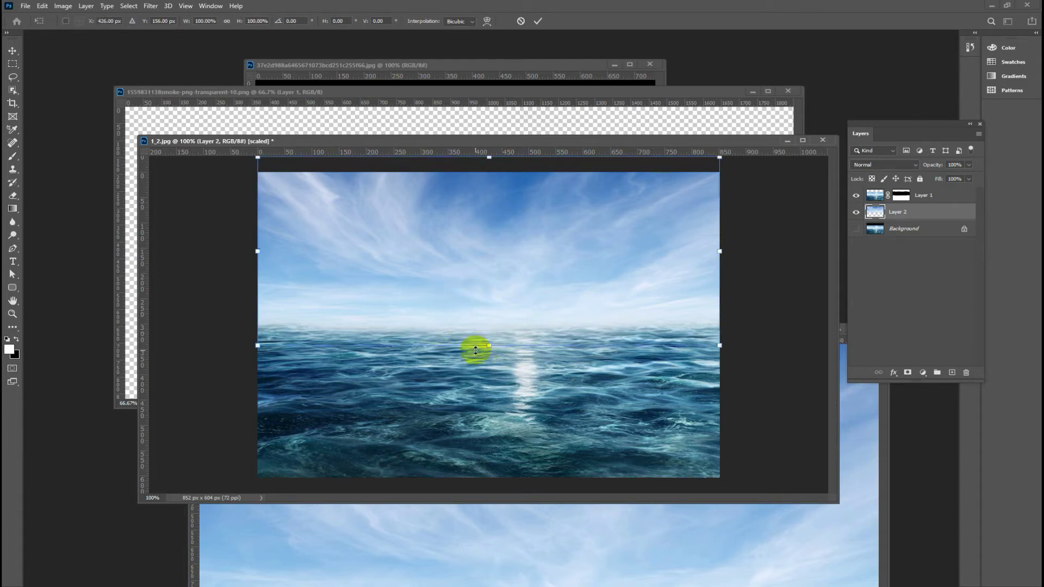
pyautogui.press('Return')
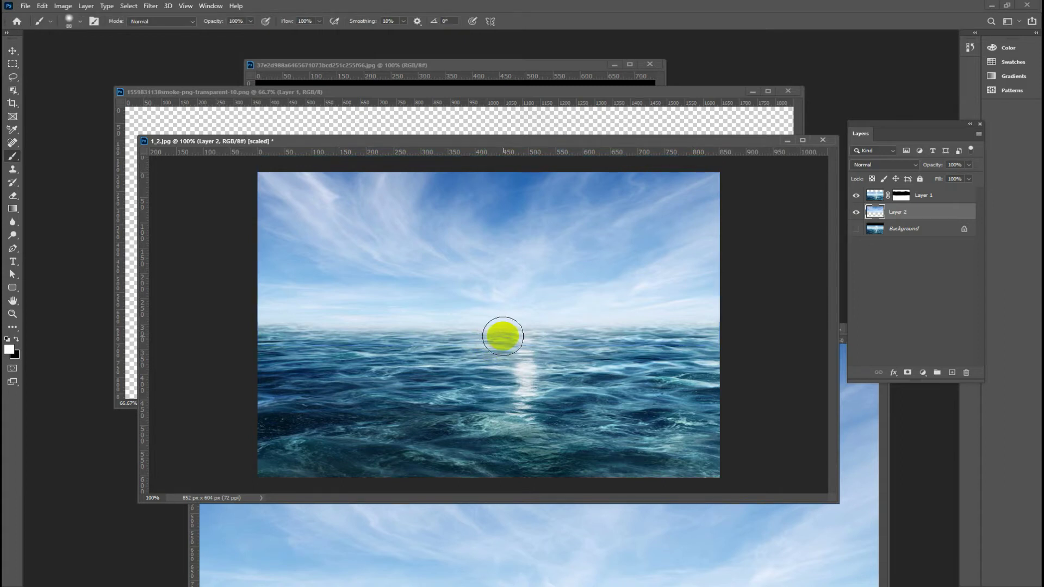
pyautogui.click(13, 52)
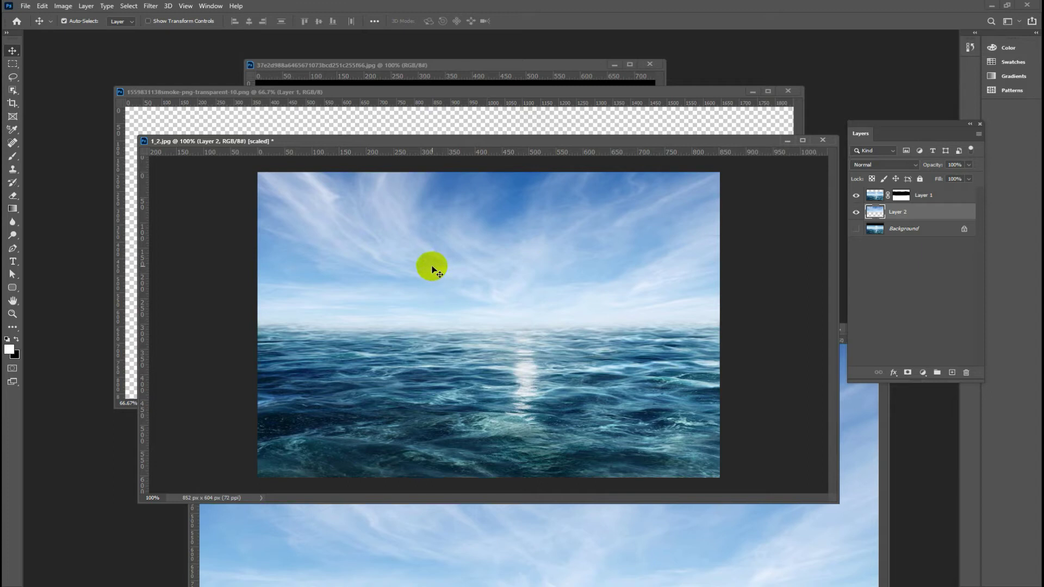
pyautogui.click(530, 164)
# Step: Close the cirrus clouds image and move the smoke window aside
pyautogui.click(826, 555)
pyautogui.moveTo(806, 326); pyautogui.dragTo(617, 272)
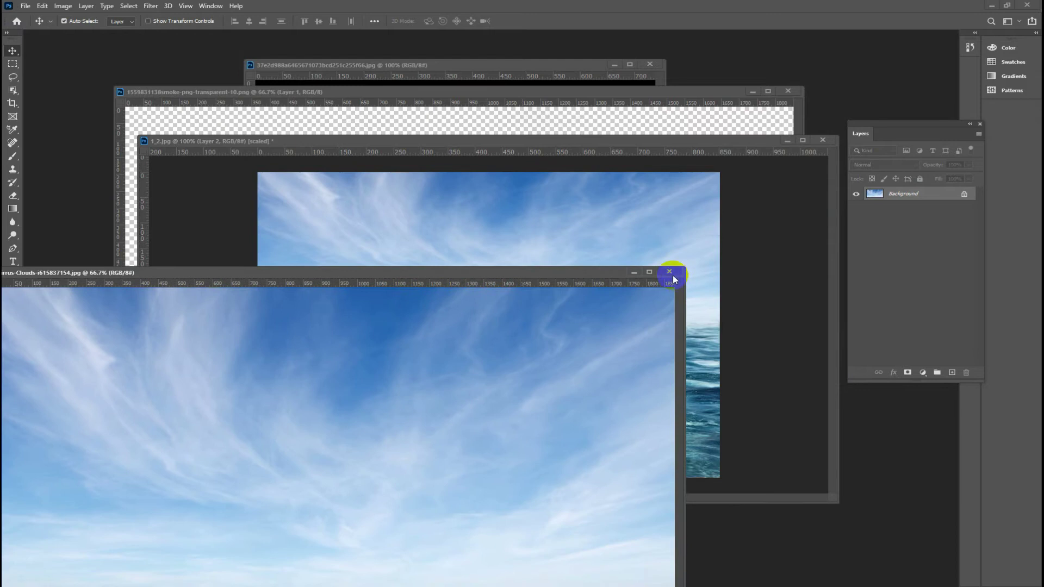
pyautogui.click(673, 276)
pyautogui.click(318, 93)
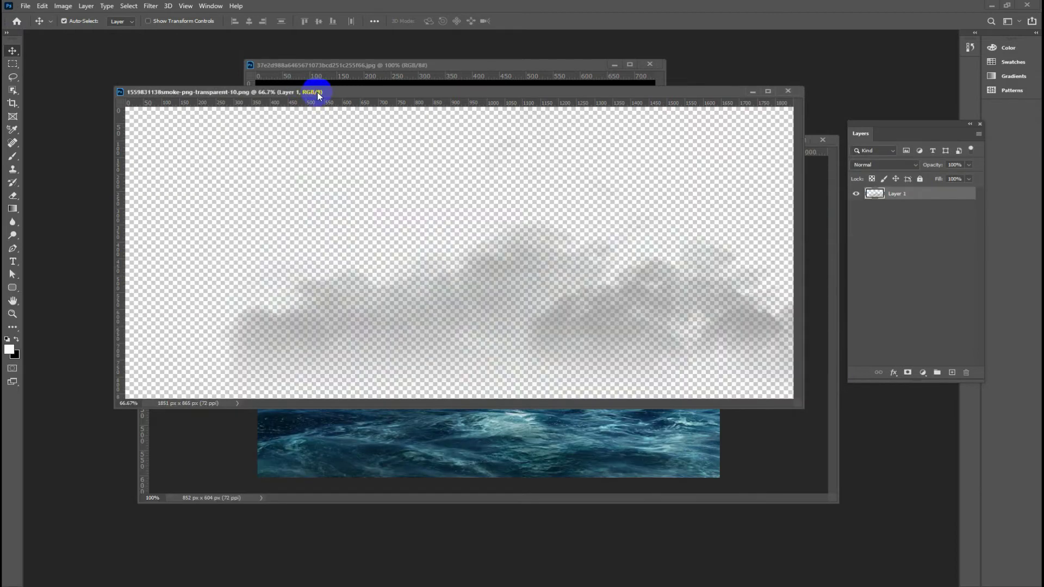
pyautogui.moveTo(318, 92); pyautogui.dragTo(227, 206)
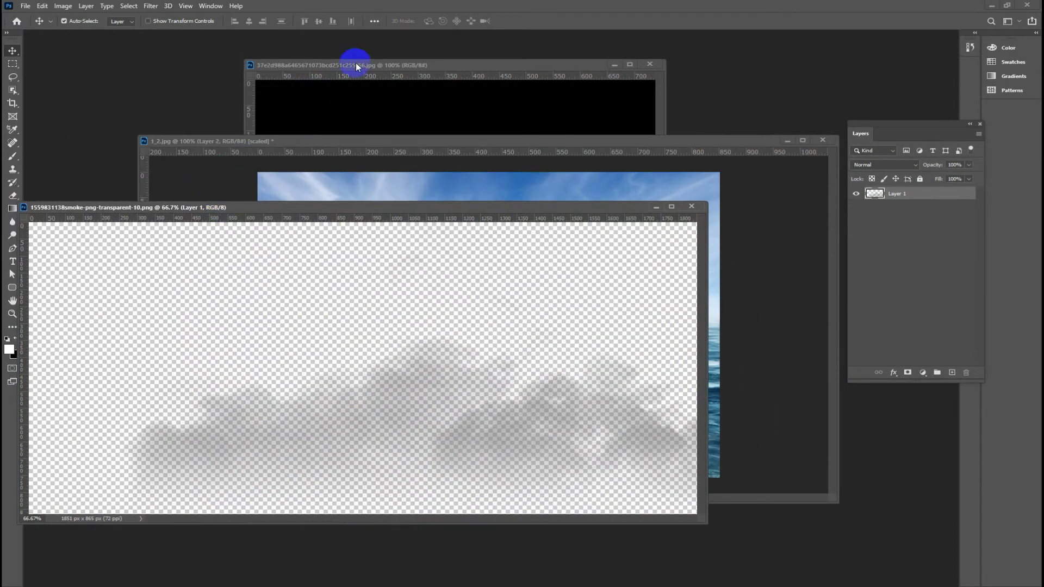
# Step: Try the smoke-on-black photo in the ocean scene, then delete that layer
pyautogui.click(356, 66)
pyautogui.moveTo(566, 266)
pyautogui.mouseDown()
pyautogui.moveTo(576, 241)
pyautogui.moveTo(550, 291)
pyautogui.mouseUp()
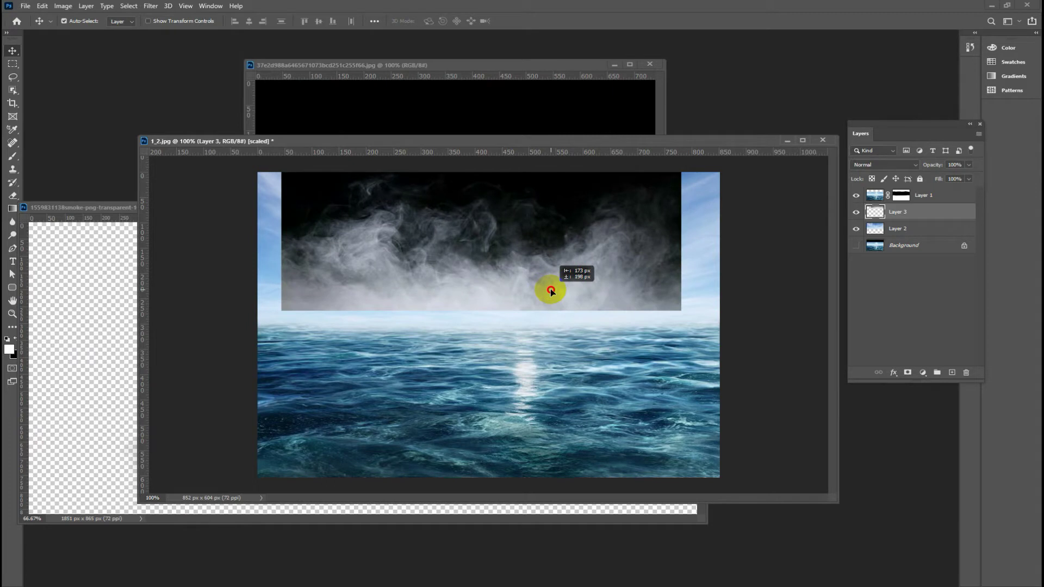
pyautogui.moveTo(550, 290); pyautogui.dragTo(550, 292)
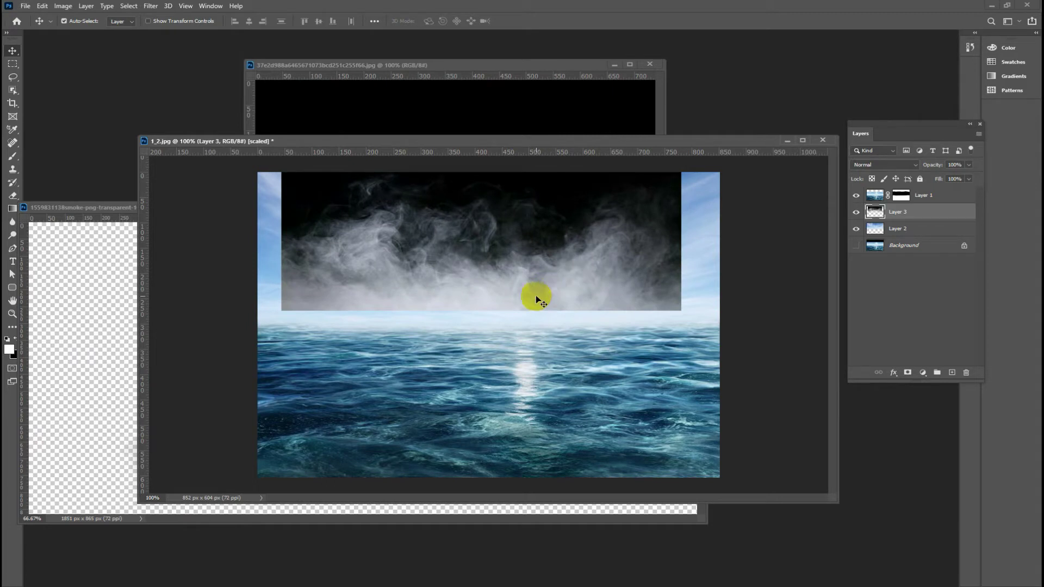
pyautogui.moveTo(511, 255); pyautogui.dragTo(519, 292)
pyautogui.press('Delete')
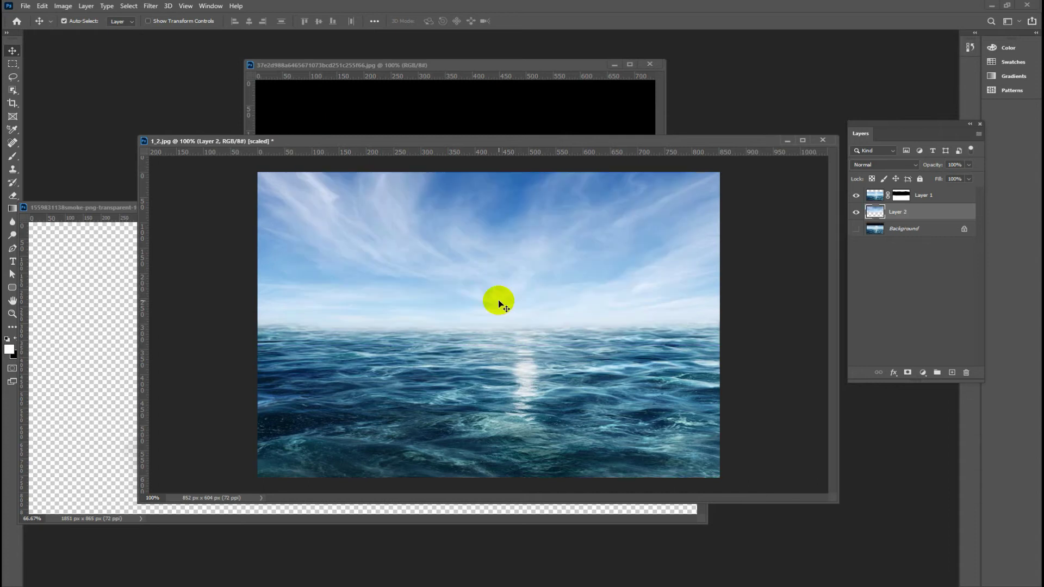
# Step: Add the transparent smoke PNG as Layer 3 above Layer 1, over the horizon
pyautogui.click(36, 291)
pyautogui.moveTo(350, 433); pyautogui.dragTo(426, 186)
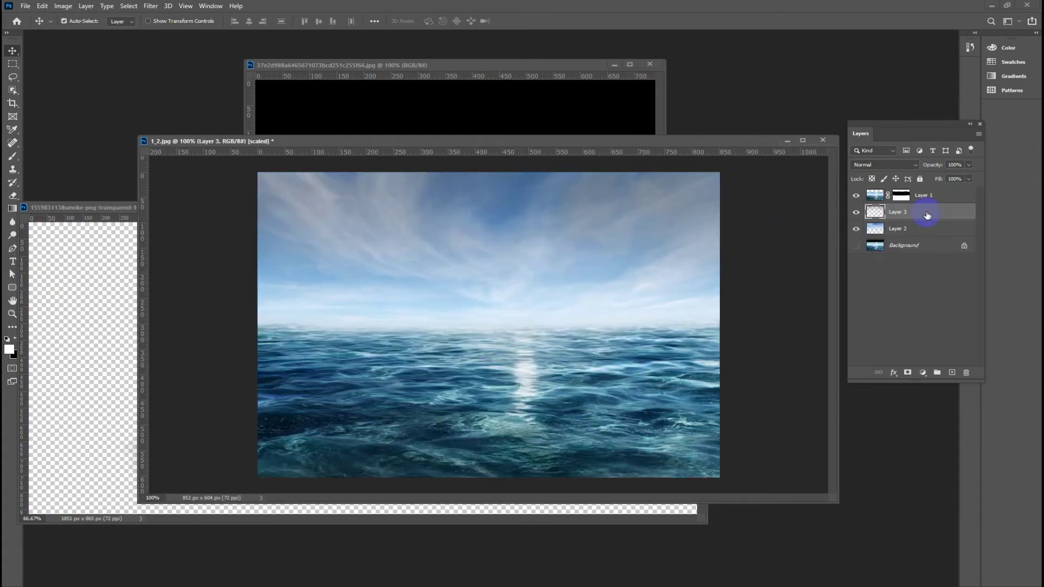
pyautogui.moveTo(927, 215); pyautogui.dragTo(922, 199)
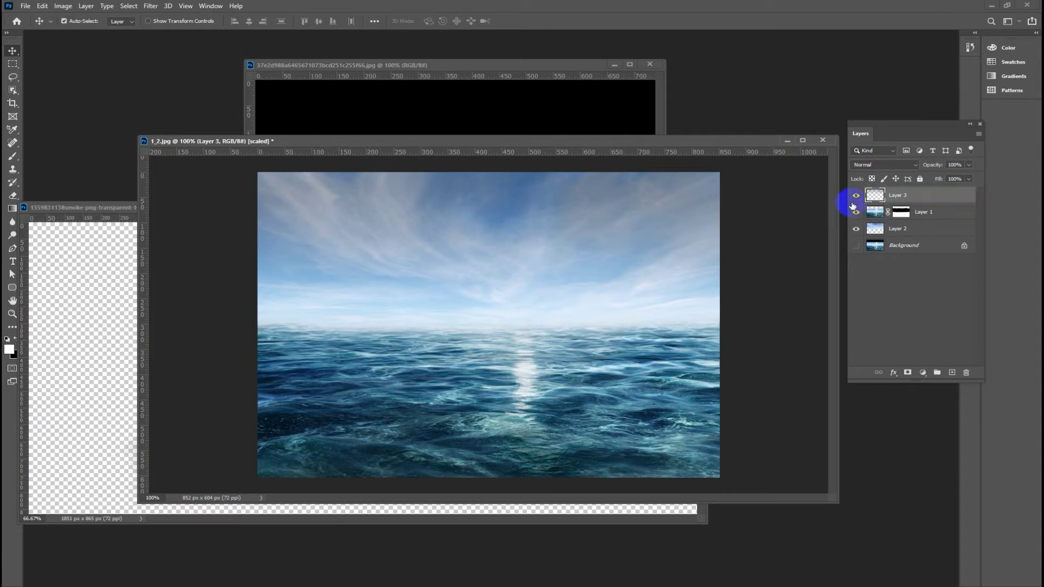
pyautogui.moveTo(391, 220); pyautogui.dragTo(323, 329)
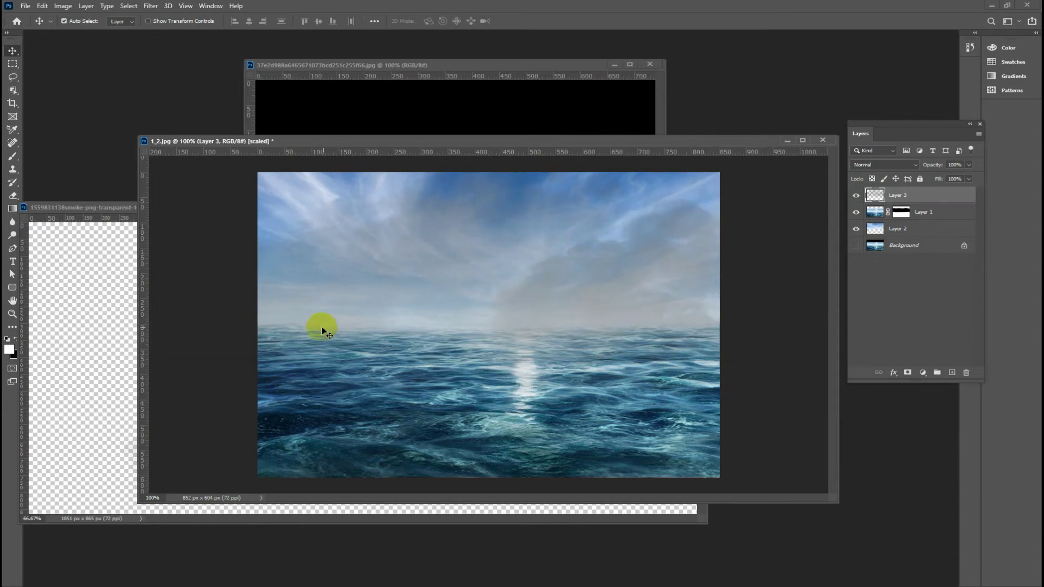
pyautogui.hotkey('ctrl', '-')
pyautogui.hotkey('ctrl', '-')
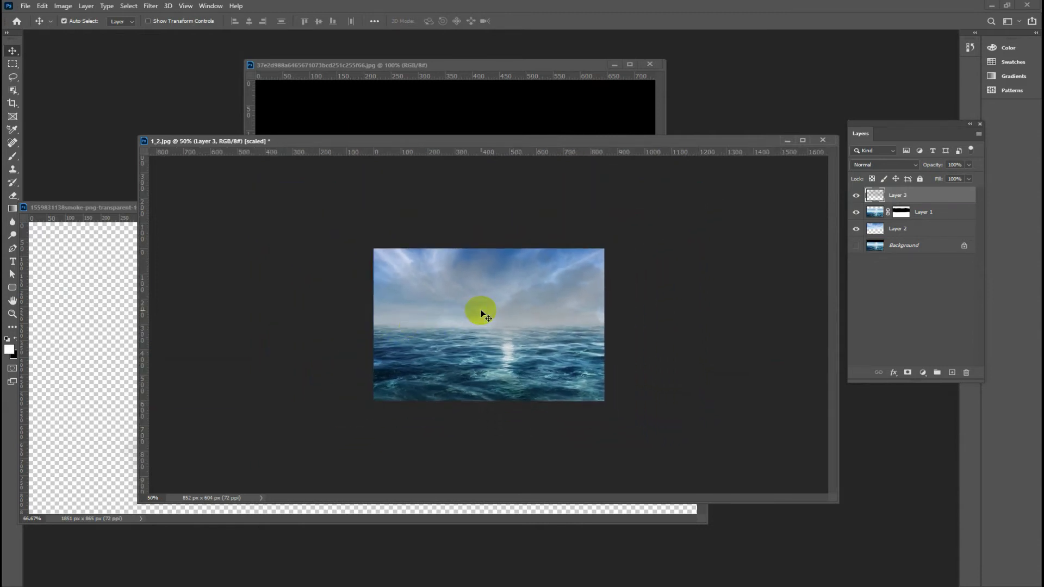
# Step: Scale smoke Layer 3 to about 55% and lay it along the horizon as haze
pyautogui.hotkey('ctrl', 't')
pyautogui.moveTo(189, 367); pyautogui.dragTo(387, 299)
pyautogui.moveTo(536, 273); pyautogui.dragTo(464, 308)
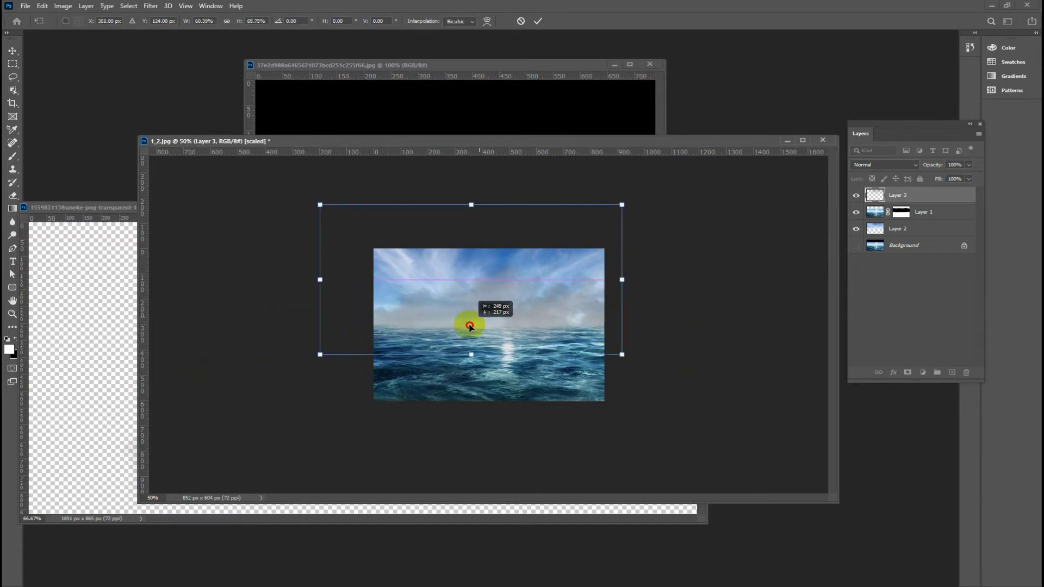
pyautogui.moveTo(623, 189); pyautogui.dragTo(569, 239)
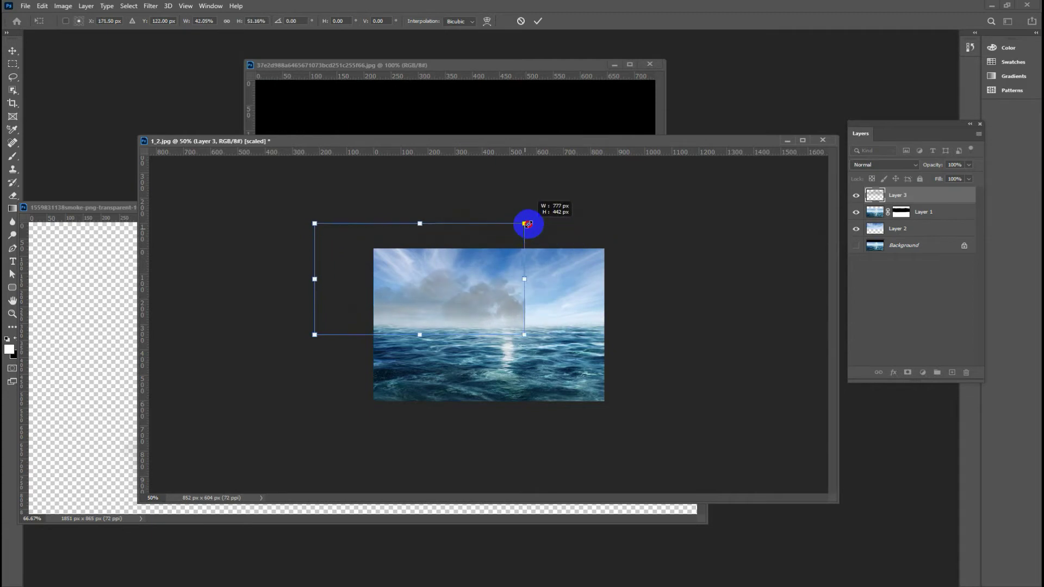
pyautogui.moveTo(569, 240); pyautogui.dragTo(524, 233)
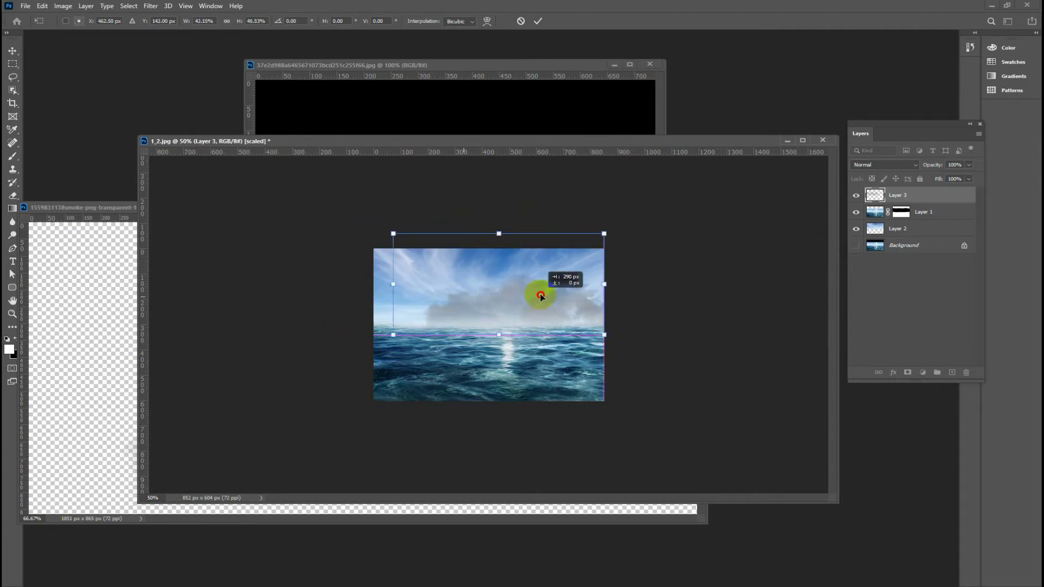
pyautogui.moveTo(480, 284); pyautogui.dragTo(538, 272)
pyautogui.moveTo(584, 325); pyautogui.dragTo(618, 335)
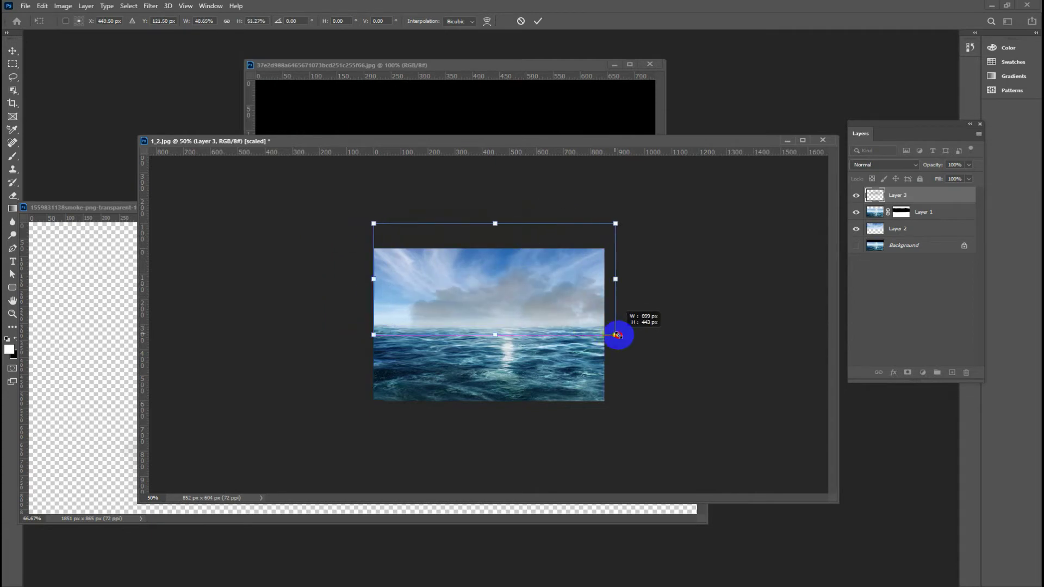
pyautogui.moveTo(512, 298); pyautogui.dragTo(491, 284)
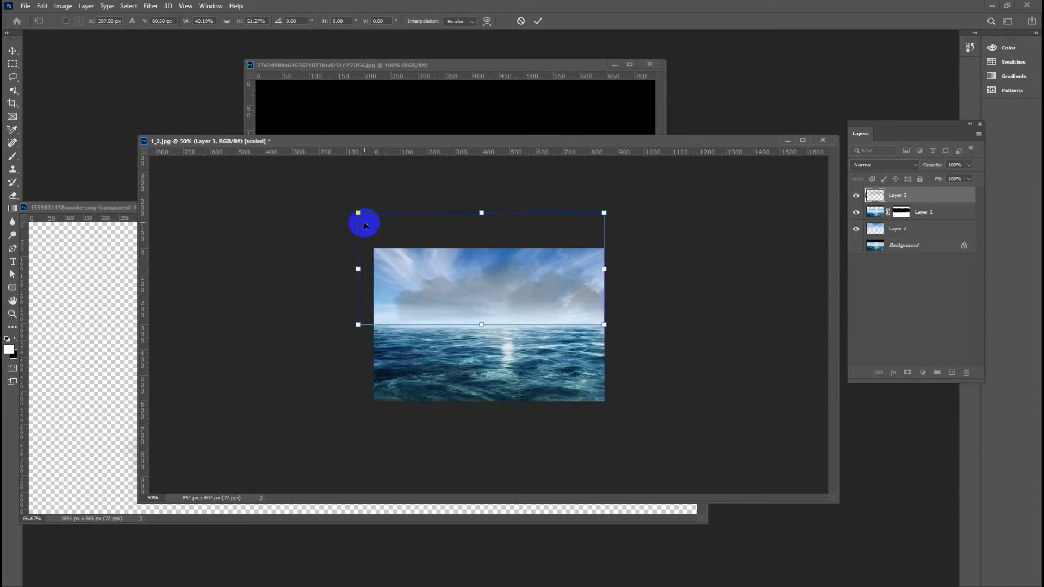
pyautogui.moveTo(358, 212); pyautogui.dragTo(331, 199)
pyautogui.moveTo(513, 296); pyautogui.dragTo(514, 307)
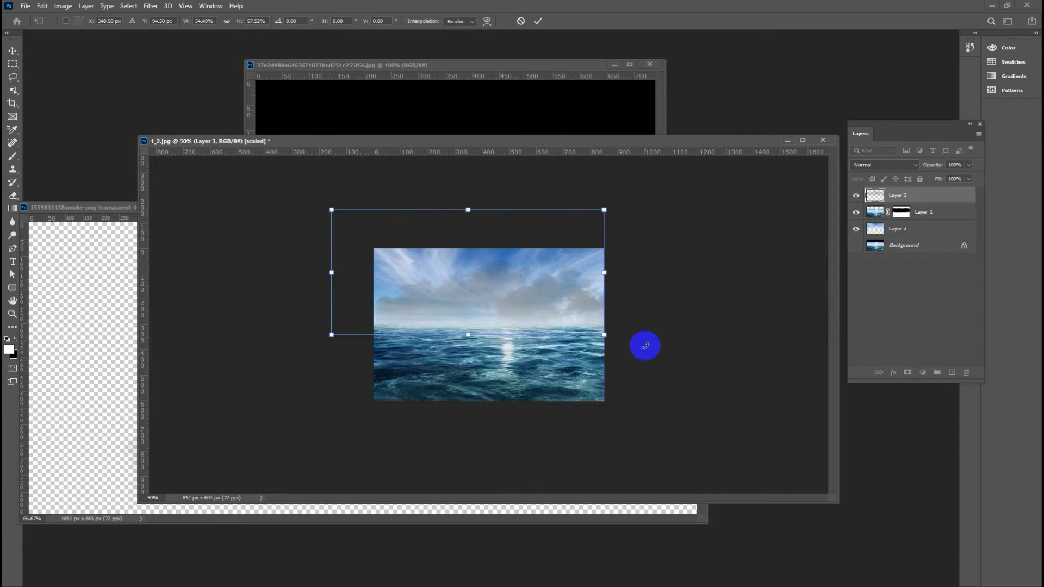
pyautogui.doubleClick(594, 331)
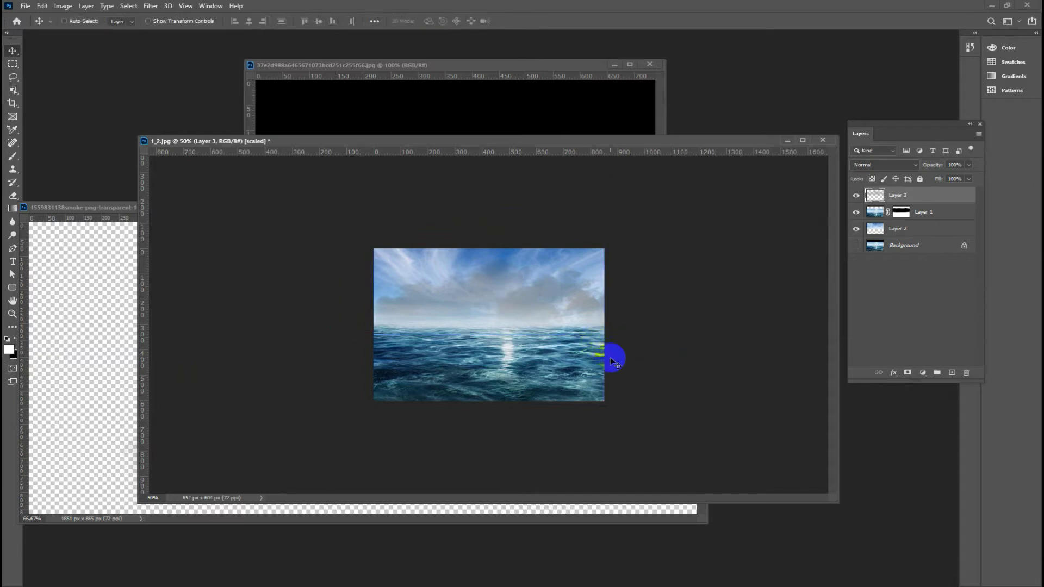
pyautogui.hotkey('ctrl', '+')
pyautogui.hotkey('ctrl', '+')
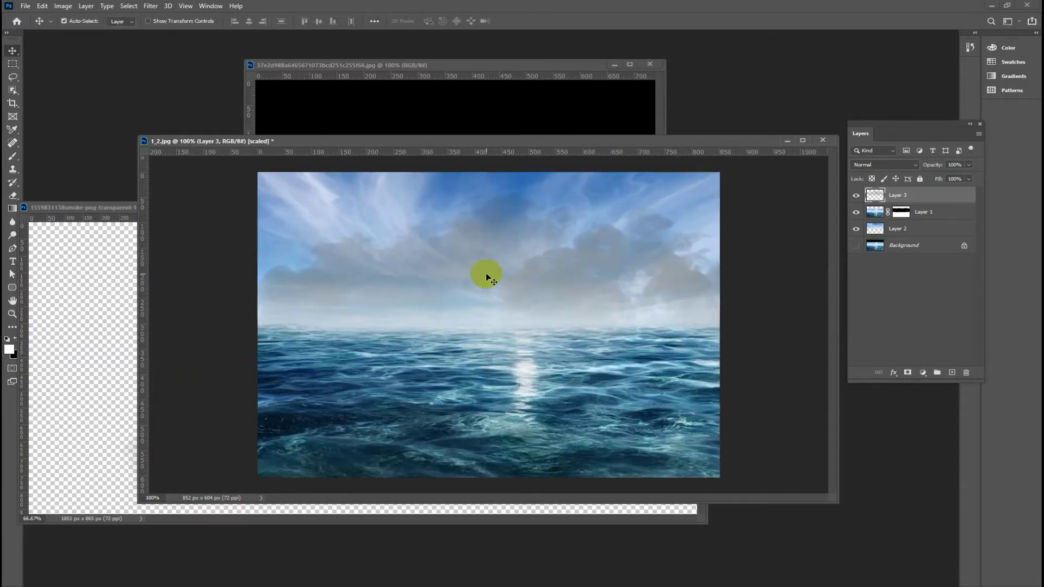
# Step: Set Layer 3 to Linear Dodge (Add) and reposition the smoke with the Move tool
pyautogui.click(888, 165)
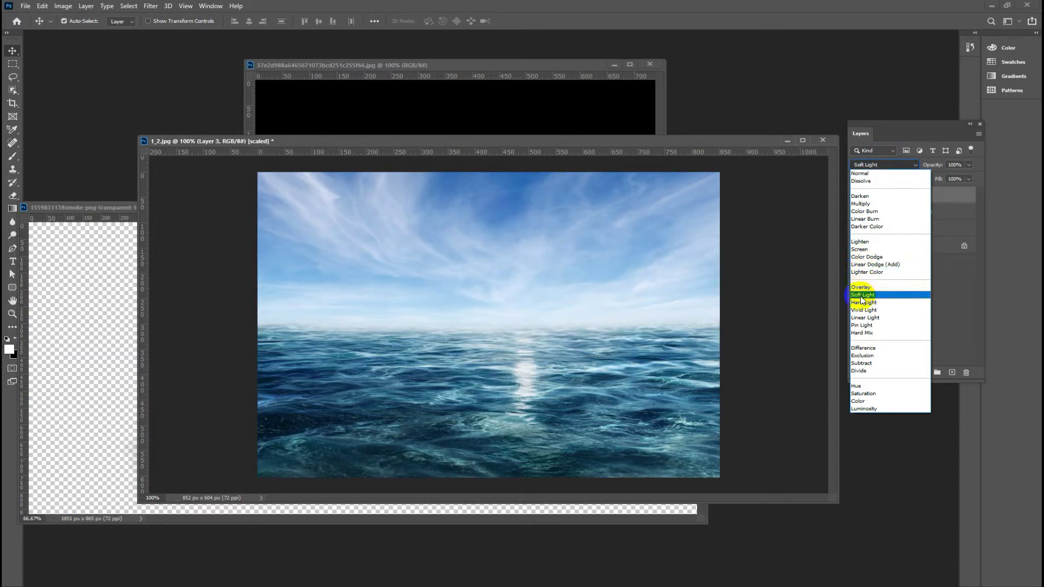
pyautogui.click(864, 266)
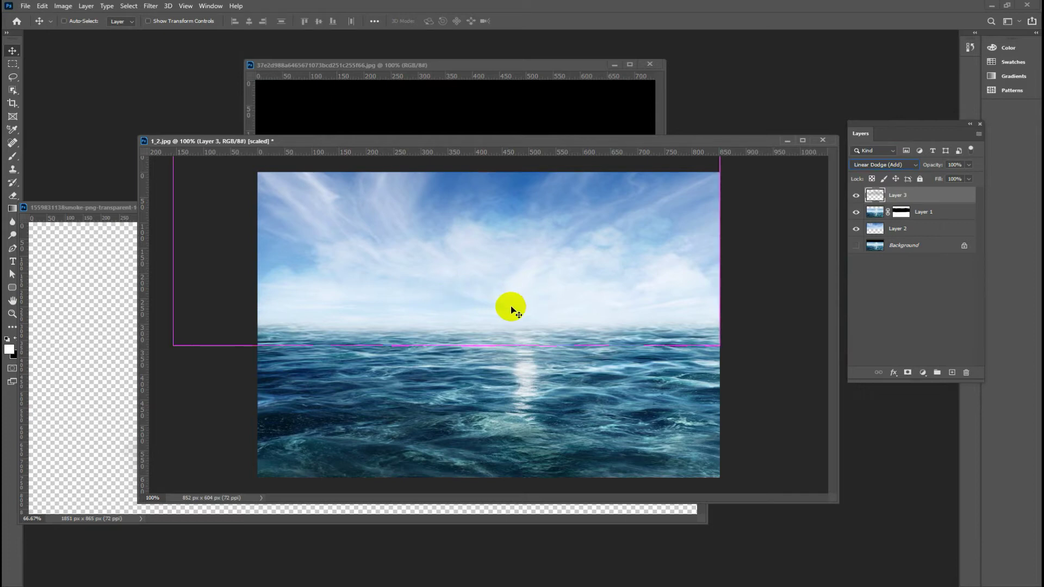
pyautogui.moveTo(433, 240); pyautogui.dragTo(520, 294)
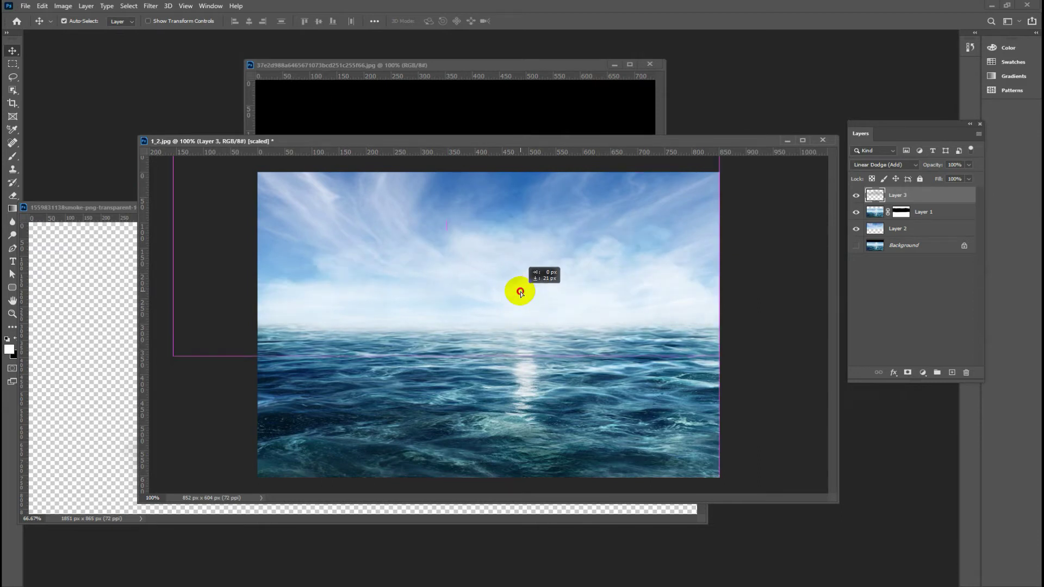
pyautogui.hotkey('ctrl', '-')
pyautogui.moveTo(520, 294)
pyautogui.mouseDown()
pyautogui.moveTo(663, 296)
pyautogui.moveTo(539, 314)
pyautogui.mouseUp()
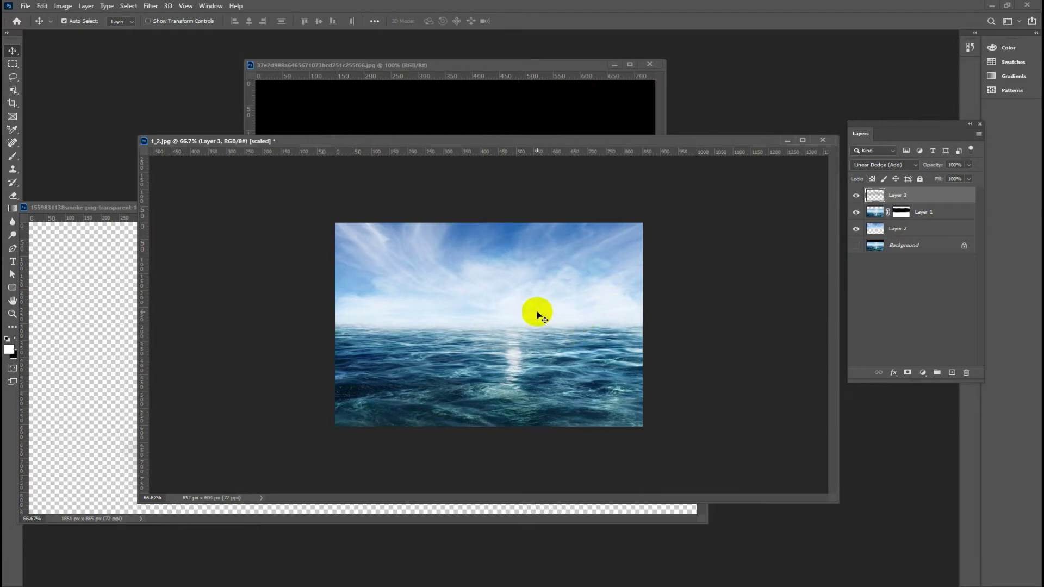
pyautogui.moveTo(515, 306)
pyautogui.mouseDown()
pyautogui.moveTo(515, 294)
pyautogui.moveTo(536, 310)
pyautogui.mouseUp()
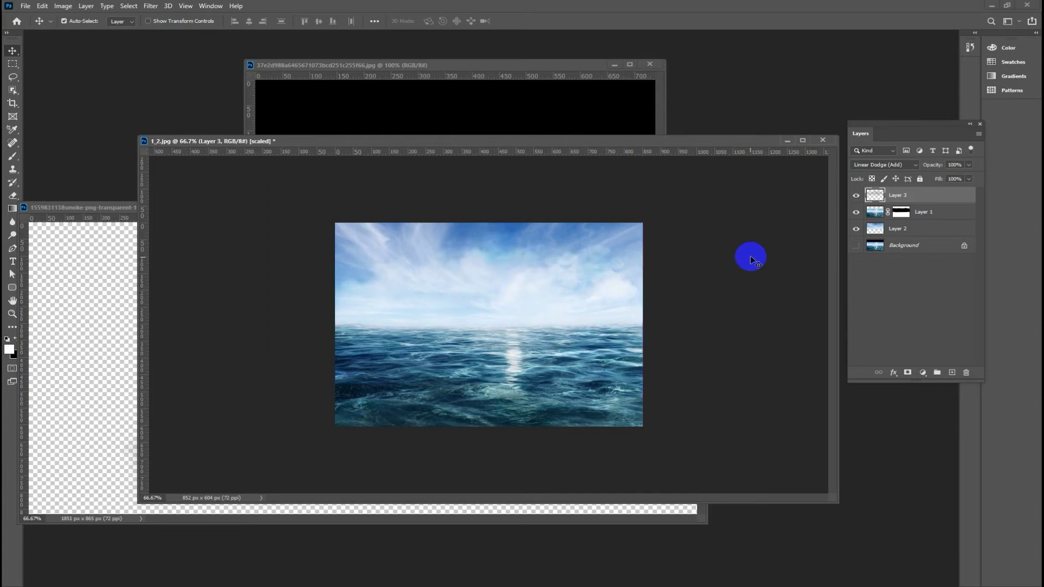
pyautogui.hotkey('ctrl', 'z')
pyautogui.hotkey('ctrl', '+')
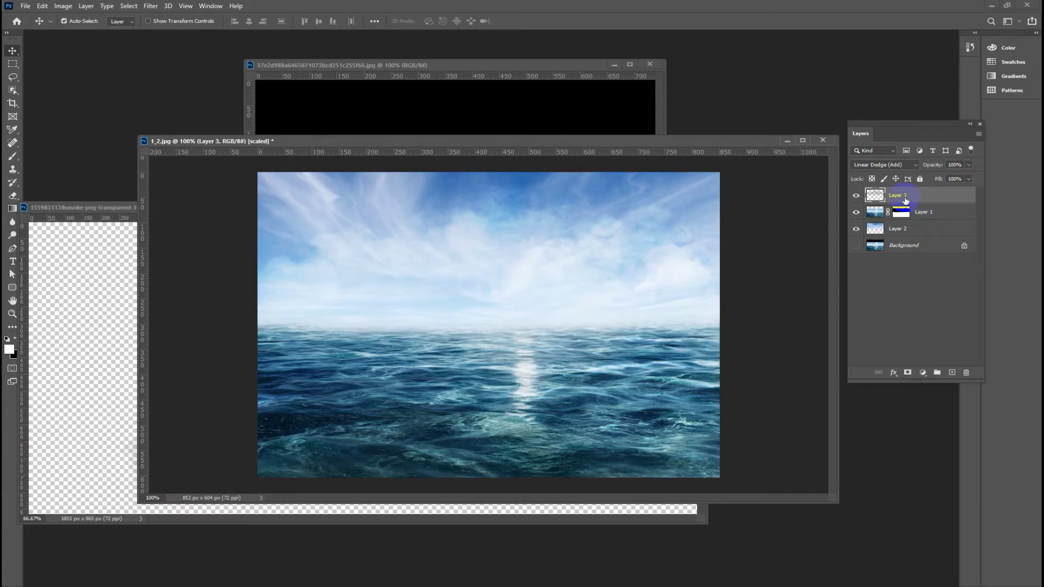
# Step: Give Layer 3 a Blend If style with the Underlying Layer dark slider split at 143/208
pyautogui.rightClick(876, 195)
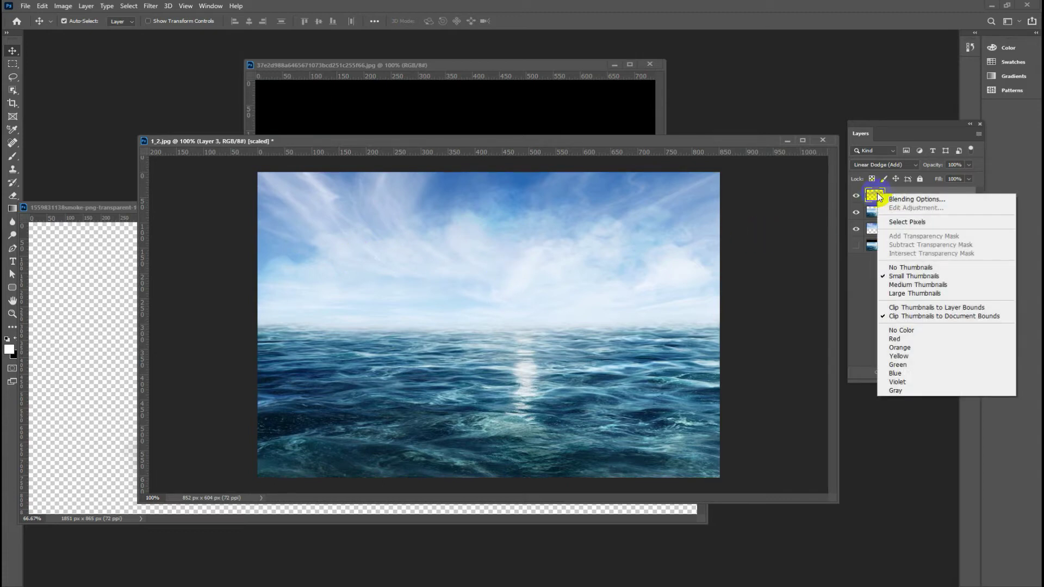
pyautogui.click(942, 200)
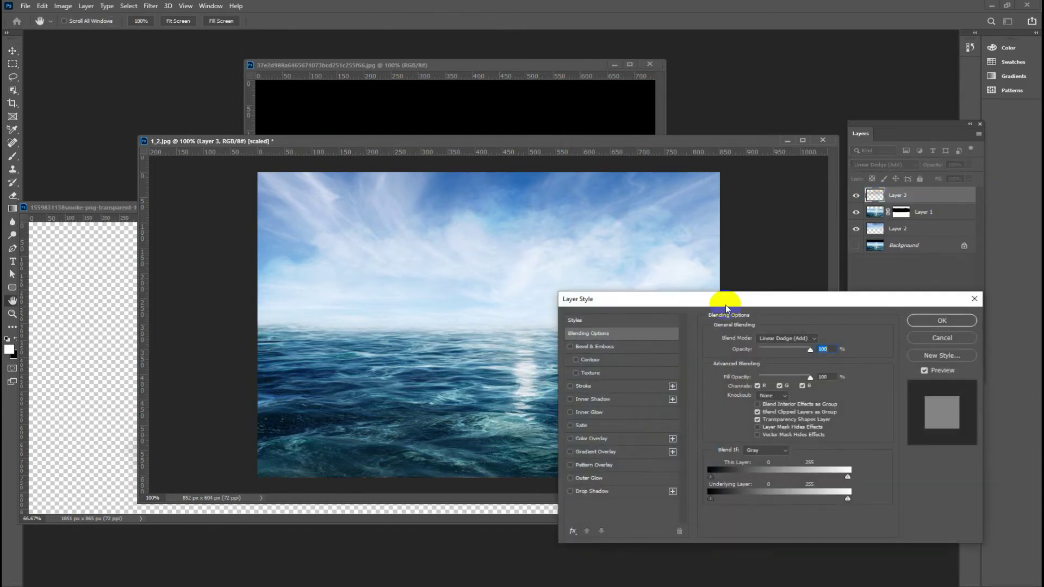
pyautogui.moveTo(726, 298); pyautogui.dragTo(737, 222)
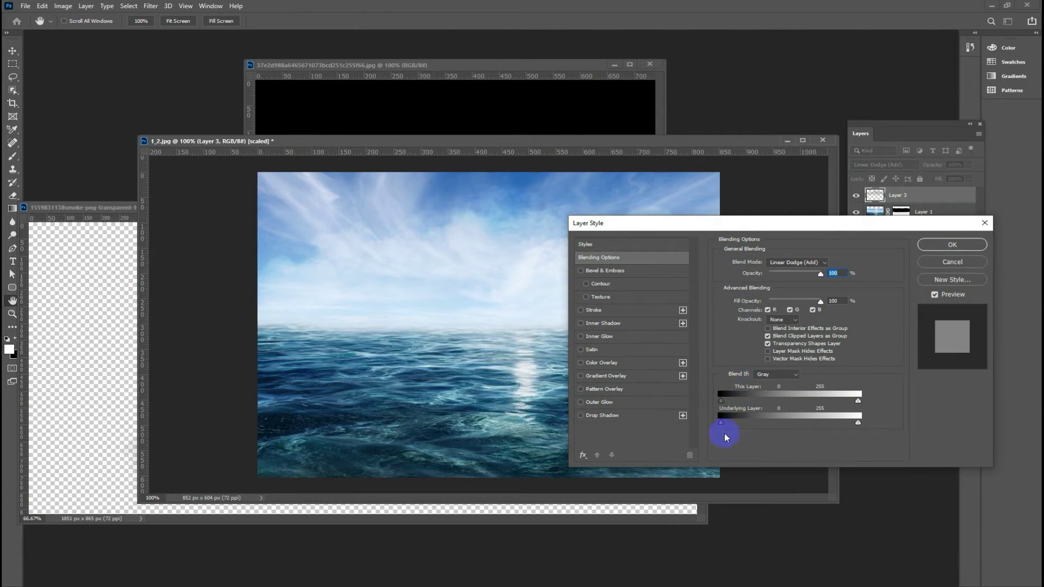
pyautogui.moveTo(723, 427); pyautogui.dragTo(720, 431)
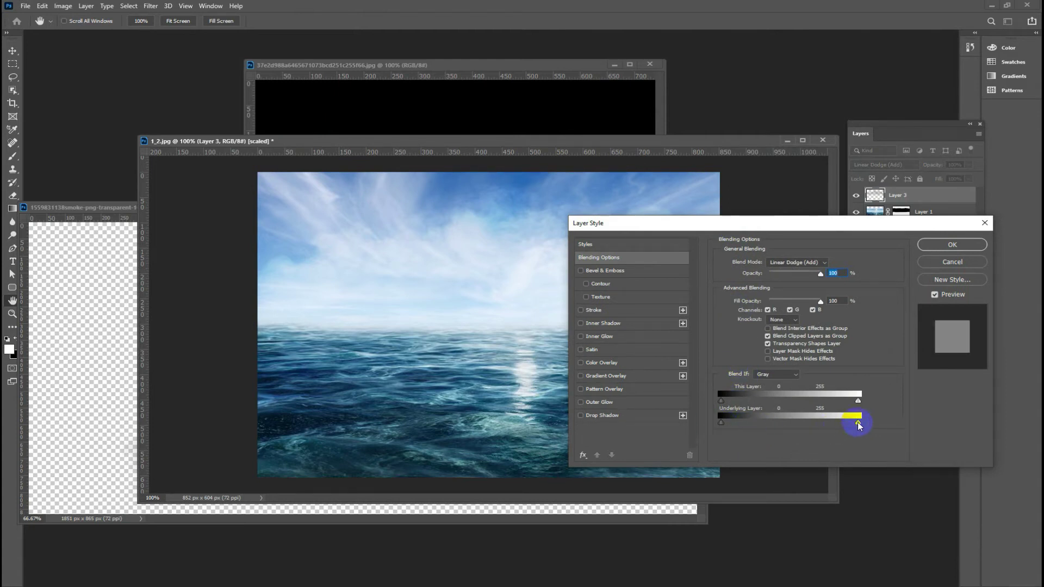
pyautogui.moveTo(857, 425)
pyautogui.mouseDown()
pyautogui.moveTo(824, 434)
pyautogui.moveTo(875, 431)
pyautogui.mouseUp()
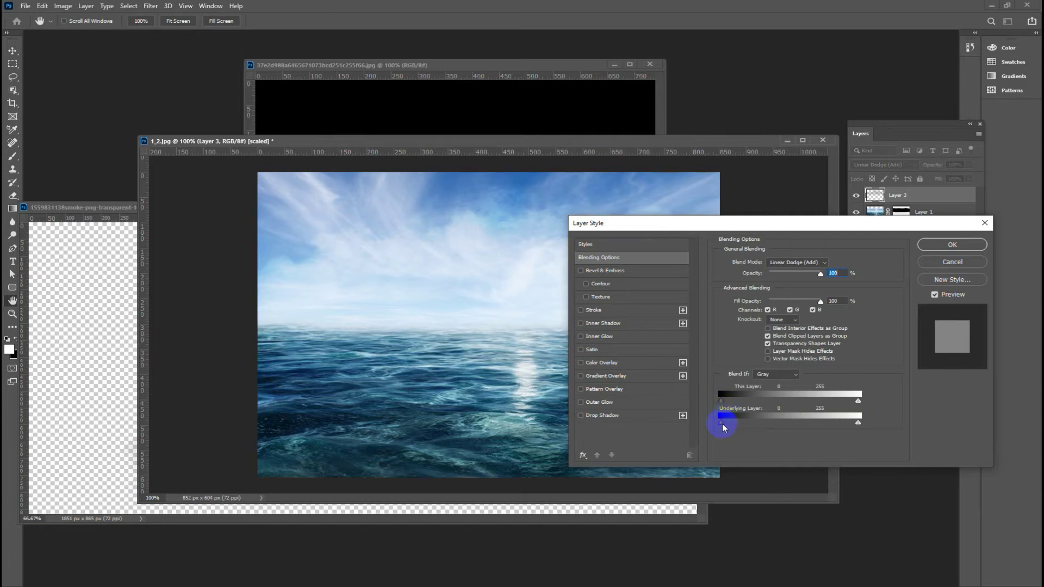
pyautogui.moveTo(728, 426)
pyautogui.mouseDown()
pyautogui.moveTo(853, 424)
pyautogui.moveTo(792, 423)
pyautogui.moveTo(819, 429)
pyautogui.mouseUp()
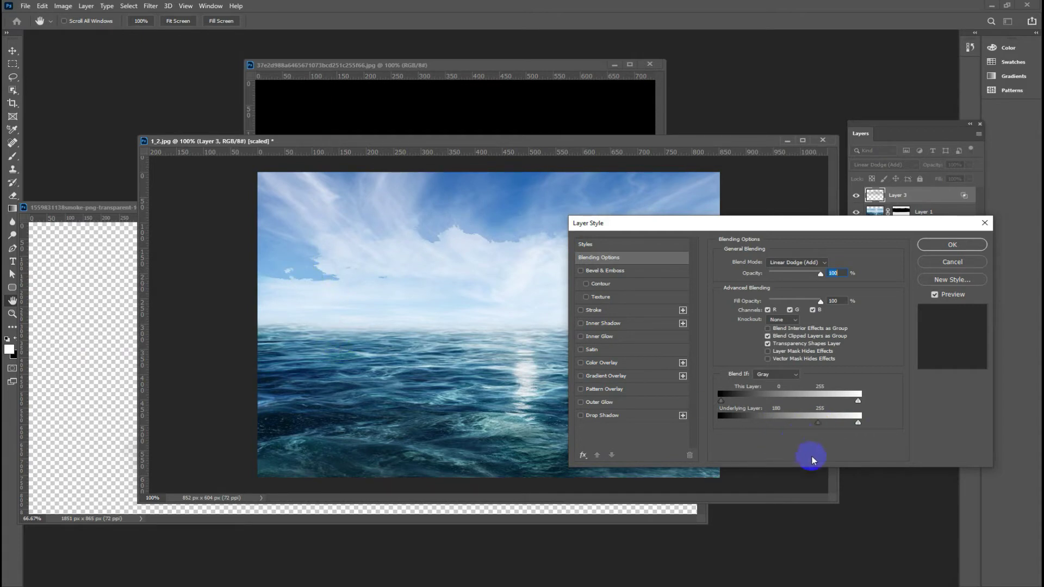
pyautogui.moveTo(816, 427)
pyautogui.mouseDown()
pyautogui.moveTo(789, 427)
pyautogui.moveTo(840, 425)
pyautogui.mouseUp()
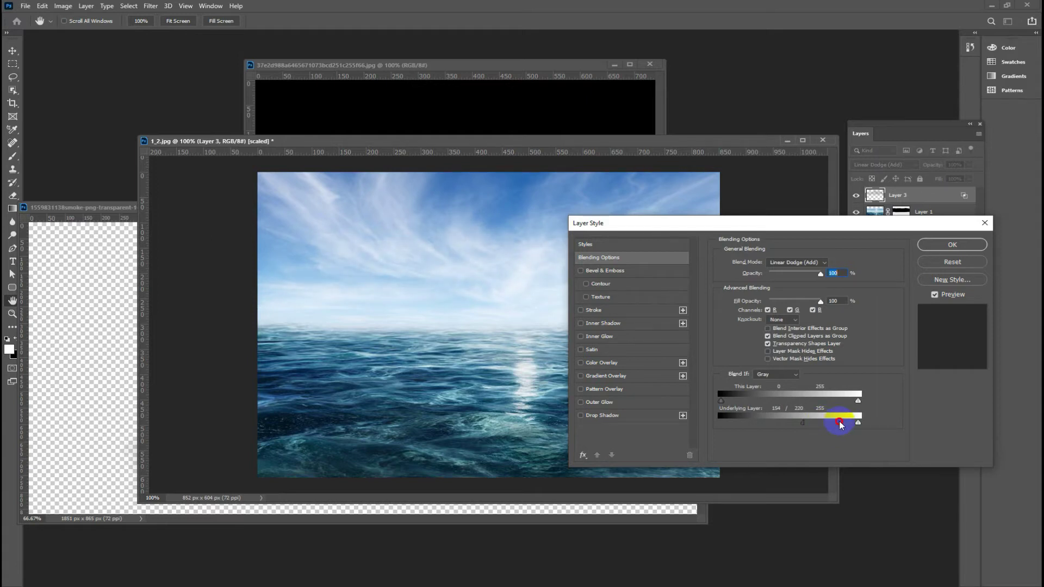
pyautogui.moveTo(803, 427); pyautogui.dragTo(797, 425)
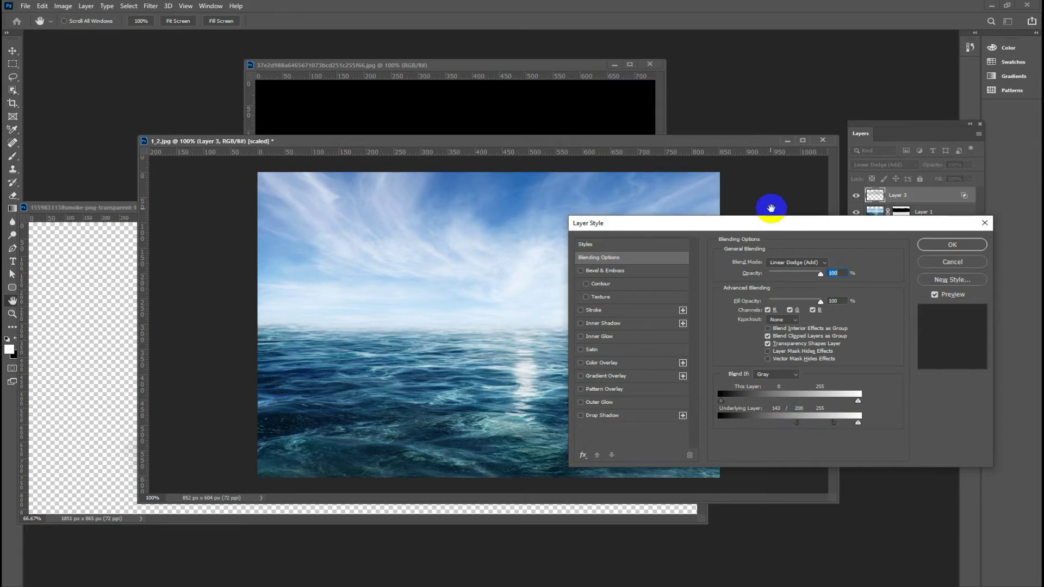
pyautogui.moveTo(778, 225); pyautogui.dragTo(687, 370)
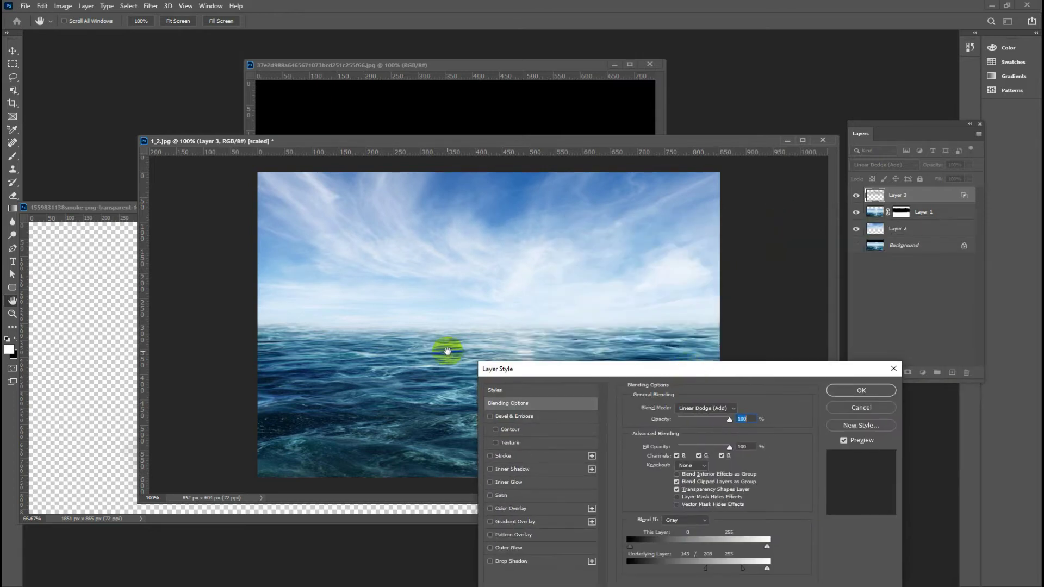
pyautogui.click(859, 391)
# Step: Compare the sky with Layer 3 toggled, then shift the clouds up and to the left
pyautogui.click(855, 195)
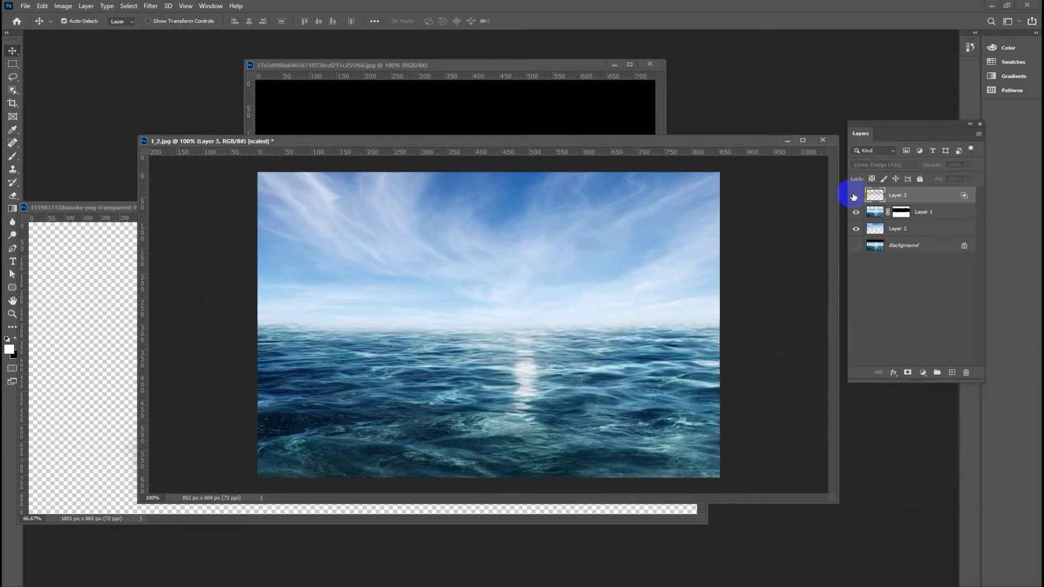
pyautogui.click(855, 196)
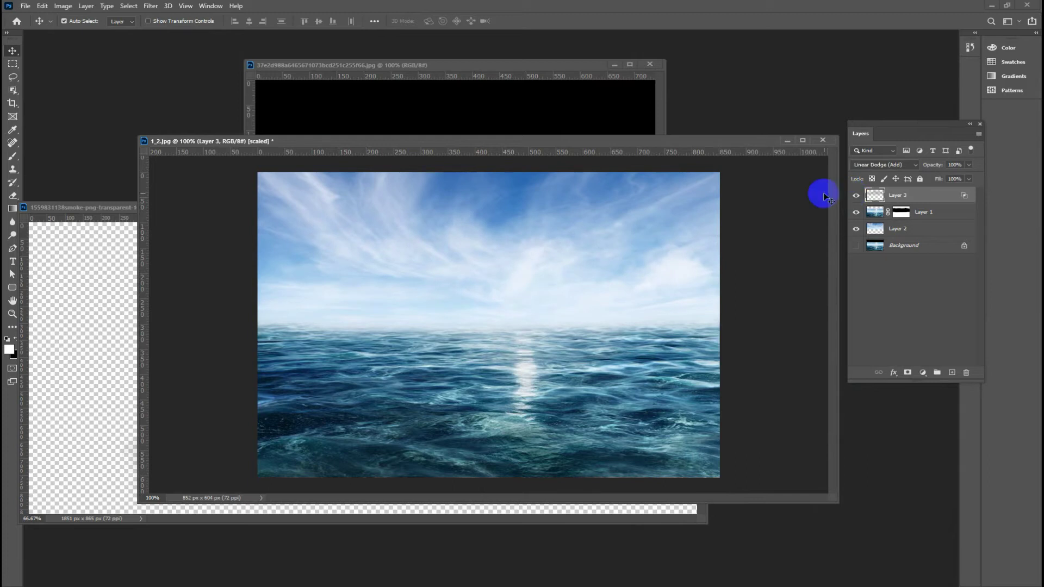
pyautogui.moveTo(523, 267)
pyautogui.mouseDown()
pyautogui.moveTo(517, 277)
pyautogui.moveTo(528, 283)
pyautogui.moveTo(523, 275)
pyautogui.mouseUp()
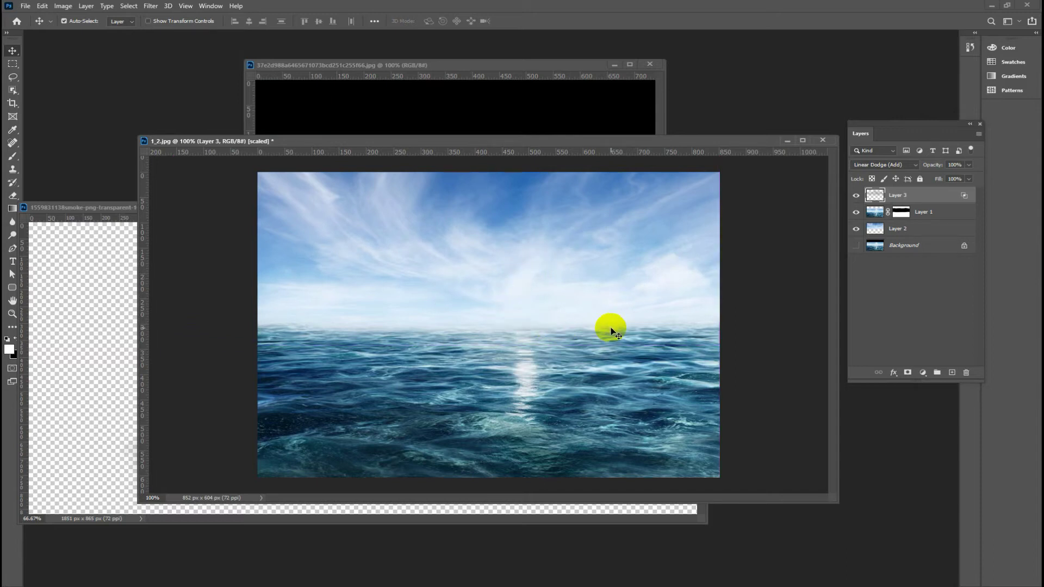
pyautogui.moveTo(509, 287)
pyautogui.mouseDown()
pyautogui.moveTo(454, 238)
pyautogui.moveTo(531, 302)
pyautogui.mouseUp()
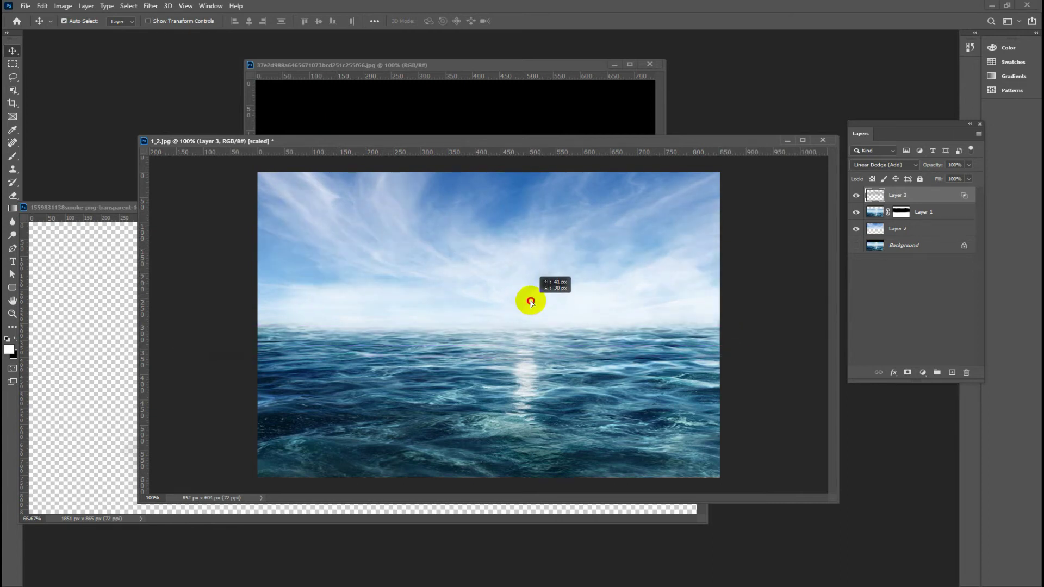
# Step: Bring the transparent smoke PNG document to the front
pyautogui.click(93, 207)
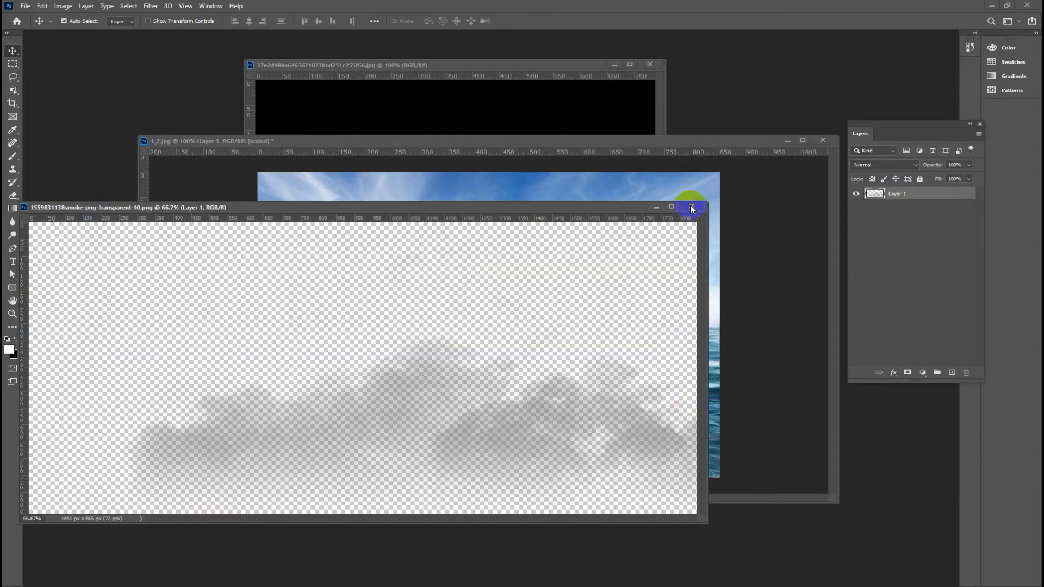
pyautogui.click(423, 142)
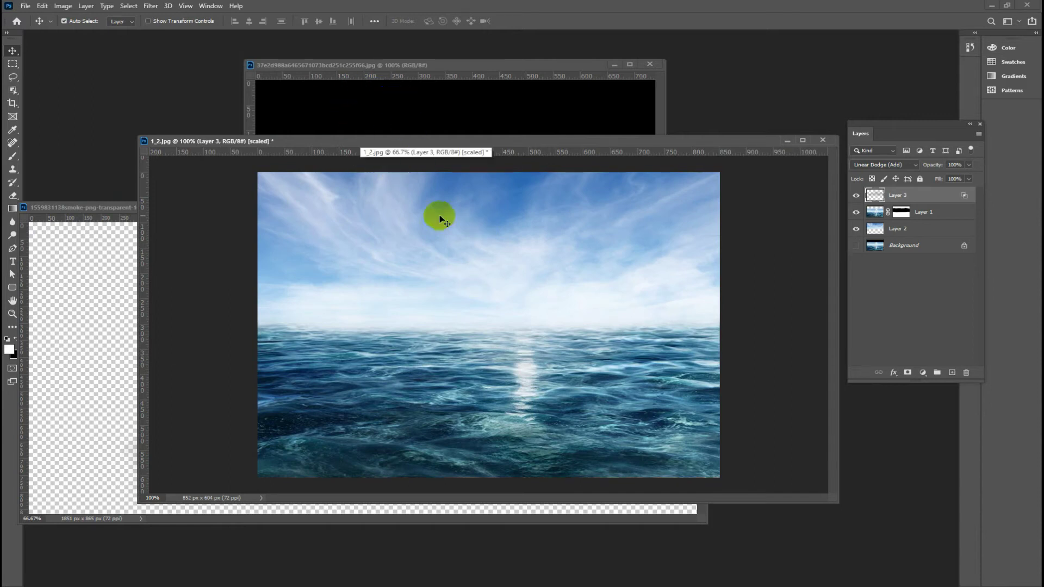
pyautogui.click(84, 206)
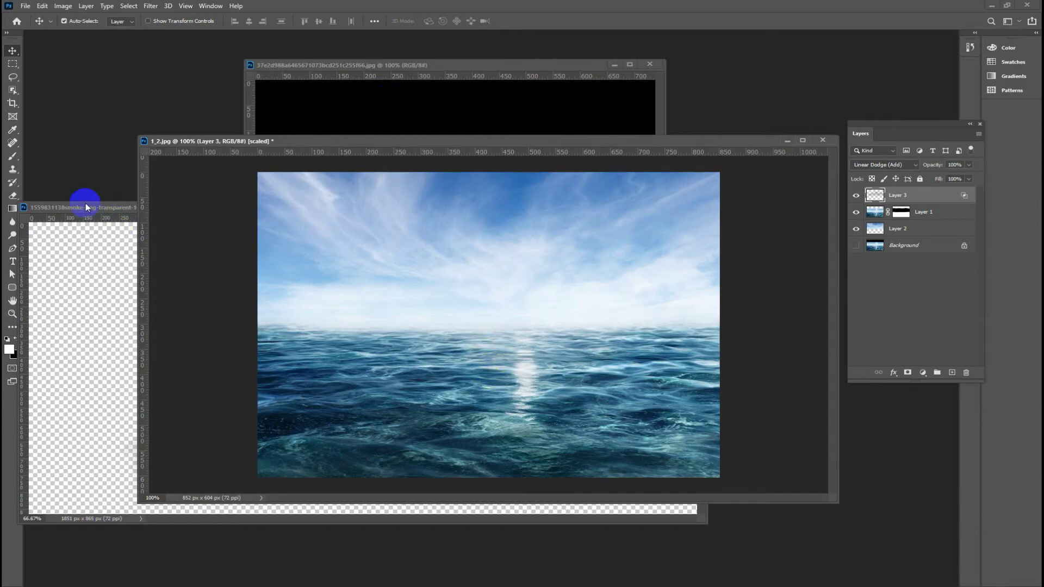
# Step: Open the blue plastic tub photo in its own floating window
pyautogui.click(25, 5)
pyautogui.click(38, 27)
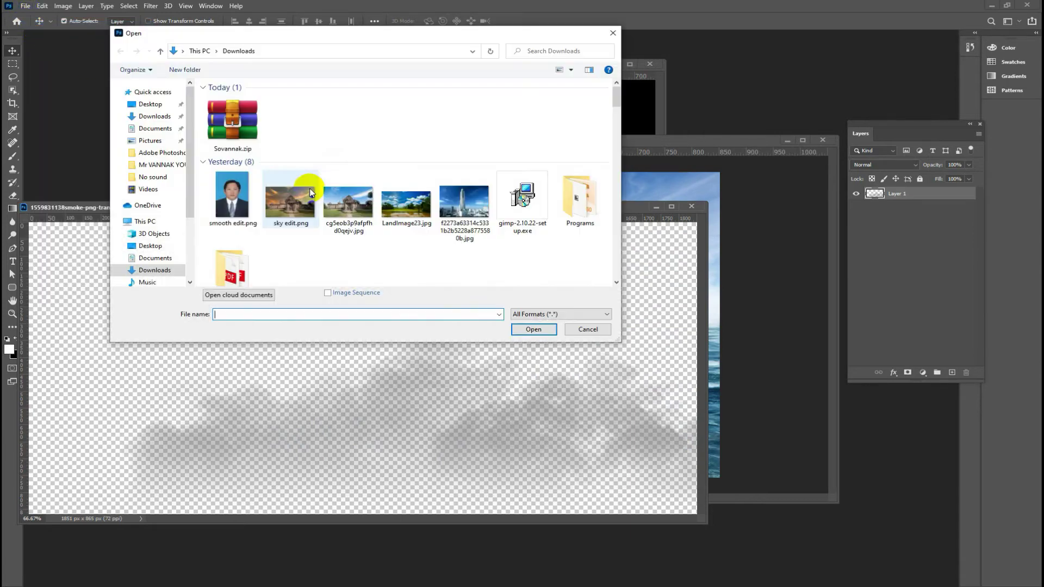
pyautogui.scroll(-1, 409, 211)
pyautogui.scroll(-5, 408, 211)
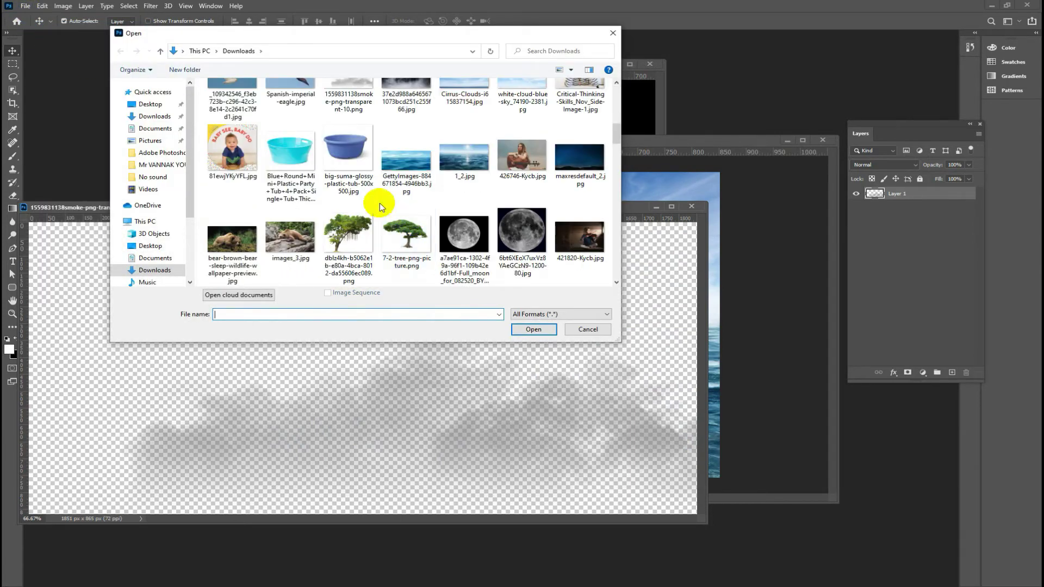
pyautogui.click(344, 149)
pyautogui.click(533, 329)
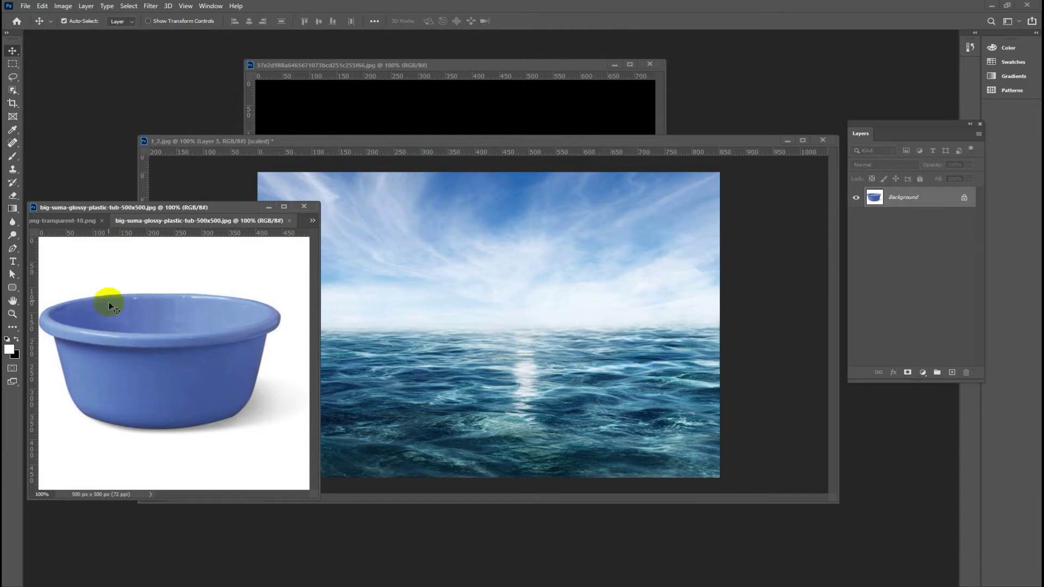
pyautogui.moveTo(140, 220); pyautogui.dragTo(92, 98)
# Step: Select the tub with Object Selection in Rectangle mode and drag it onto the sea
pyautogui.moveTo(12, 90); pyautogui.dragTo(52, 93)
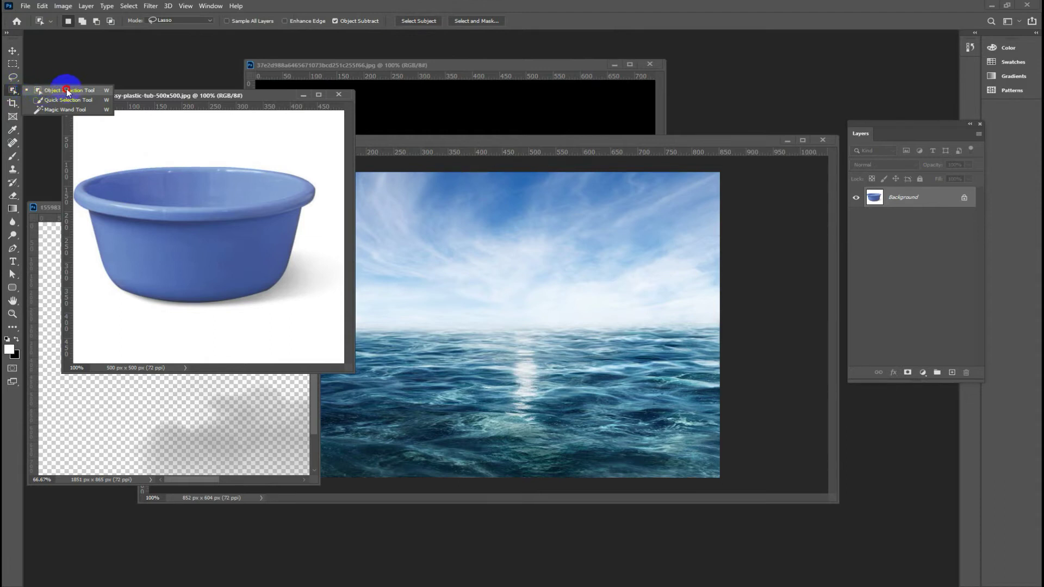
pyautogui.click(43, 94)
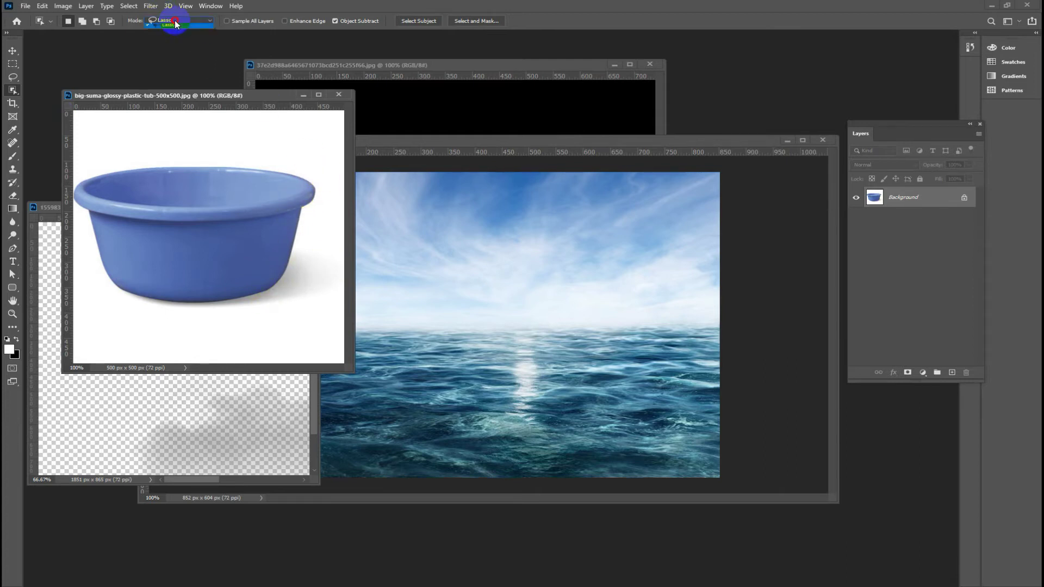
pyautogui.click(174, 25)
pyautogui.moveTo(327, 157); pyautogui.dragTo(73, 312)
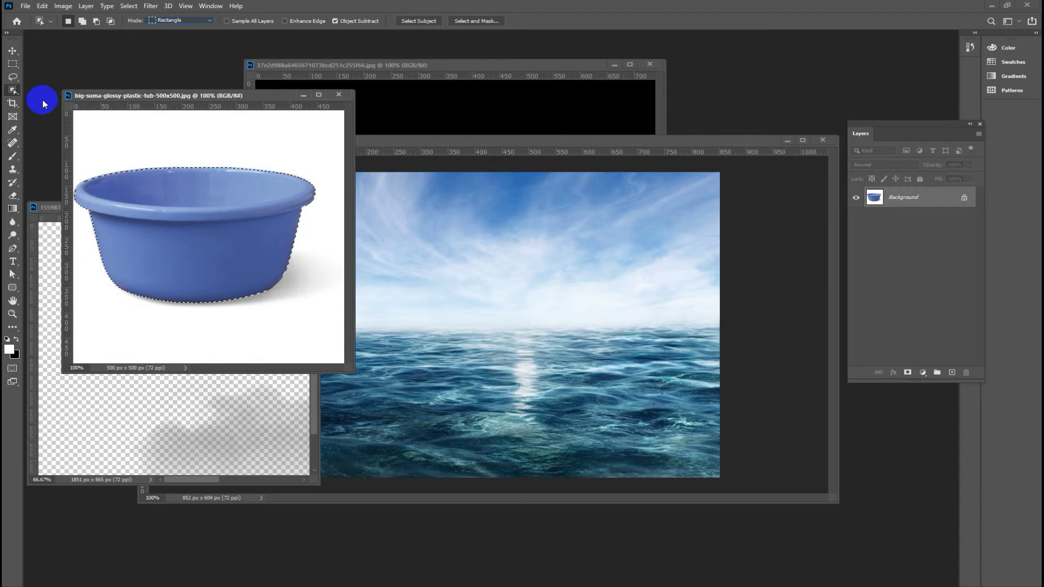
pyautogui.click(12, 50)
pyautogui.moveTo(182, 256)
pyautogui.mouseDown()
pyautogui.moveTo(460, 270)
pyautogui.moveTo(474, 291)
pyautogui.moveTo(460, 354)
pyautogui.moveTo(601, 345)
pyautogui.moveTo(477, 412)
pyautogui.moveTo(485, 382)
pyautogui.mouseUp()
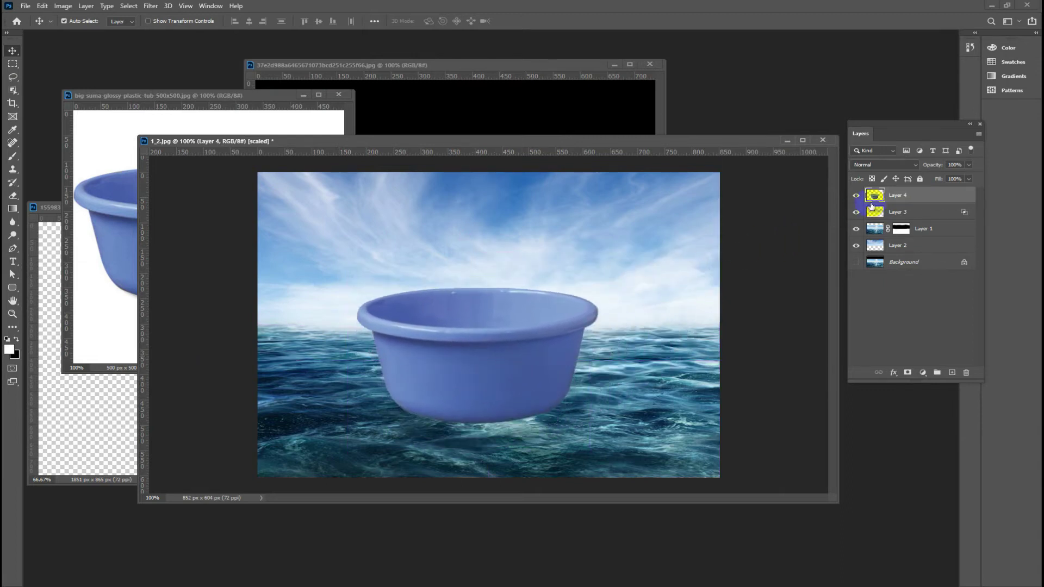
# Step: Hide the tub layer and copy the smoke layer into the sea document as Layer 5
pyautogui.click(855, 194)
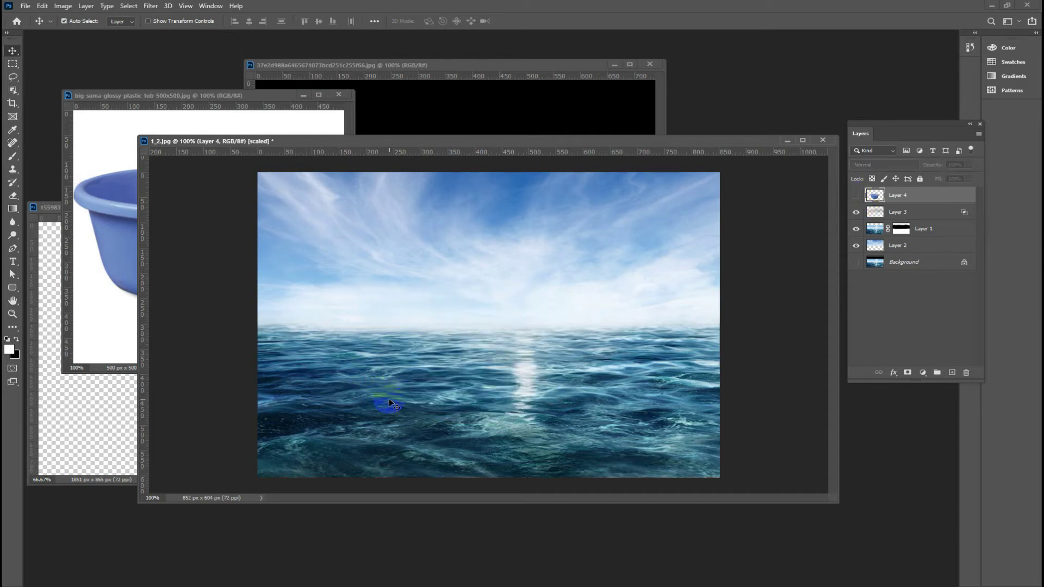
pyautogui.click(143, 419)
pyautogui.click(396, 65)
pyautogui.click(30, 429)
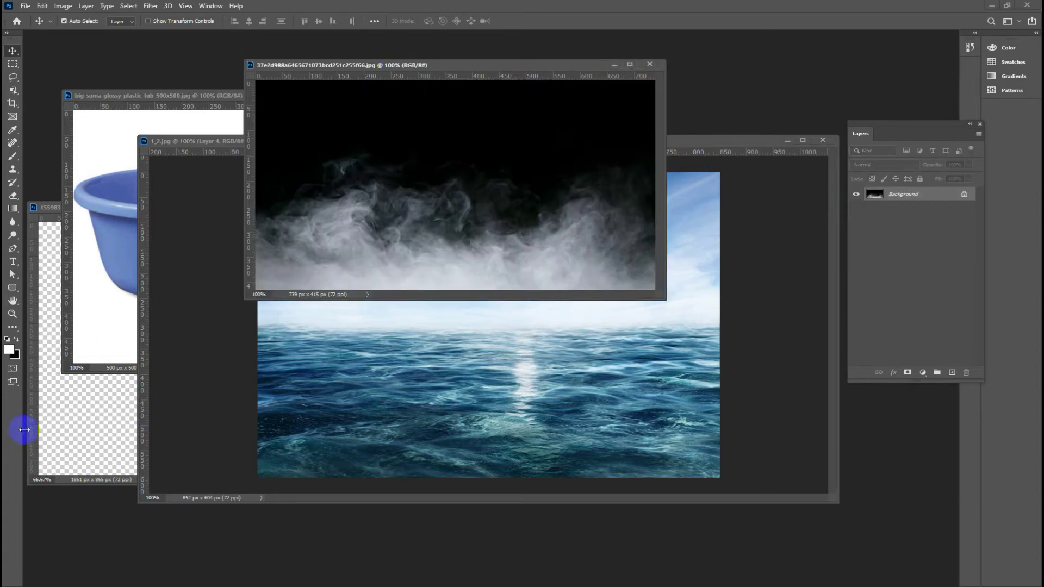
pyautogui.moveTo(237, 442); pyautogui.dragTo(457, 395)
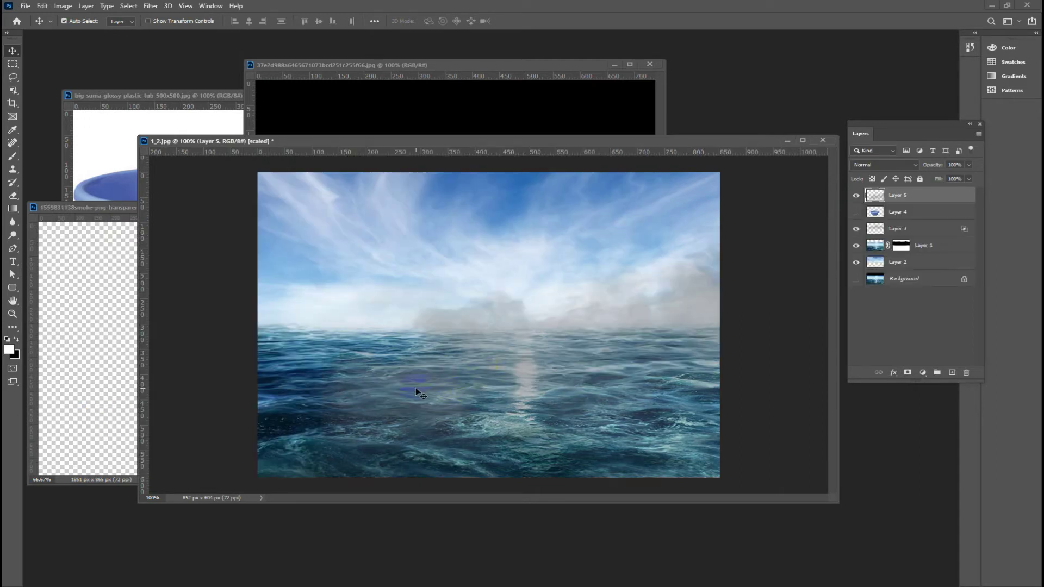
# Step: Scale Layer 5 down and move it up and left over the horizon
pyautogui.hotkey('ctrl', 't')
pyautogui.moveTo(450, 387)
pyautogui.mouseDown()
pyautogui.moveTo(287, 368)
pyautogui.moveTo(541, 365)
pyautogui.mouseUp()
pyautogui.hotkey('ctrl', '-')
pyautogui.hotkey('ctrl', '-')
pyautogui.moveTo(744, 179); pyautogui.dragTo(614, 280)
pyautogui.moveTo(243, 397); pyautogui.dragTo(312, 392)
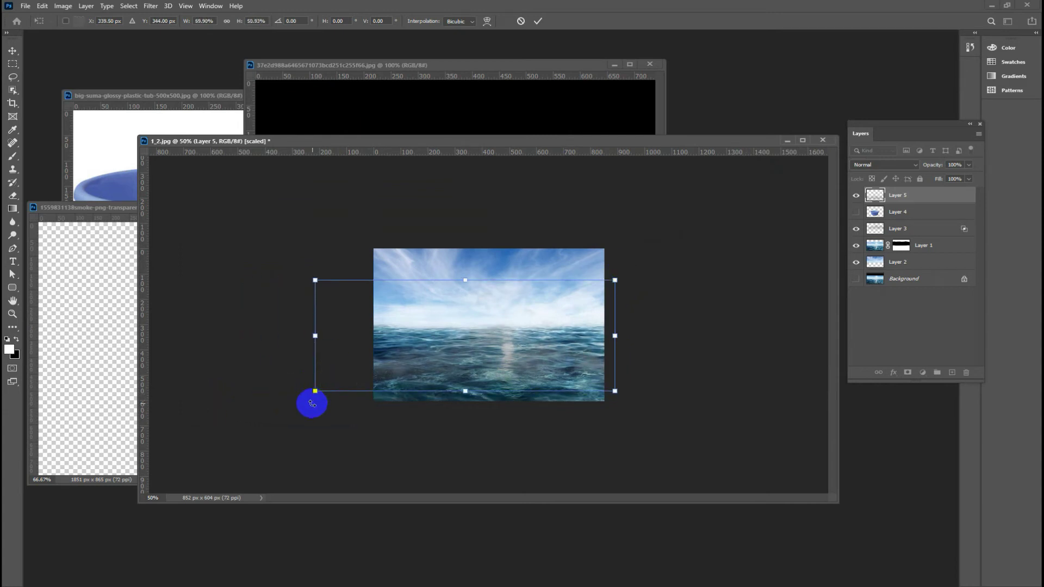
pyautogui.moveTo(504, 350)
pyautogui.mouseDown()
pyautogui.moveTo(470, 328)
pyautogui.moveTo(501, 349)
pyautogui.mouseUp()
pyautogui.click(652, 286)
pyautogui.click(892, 165)
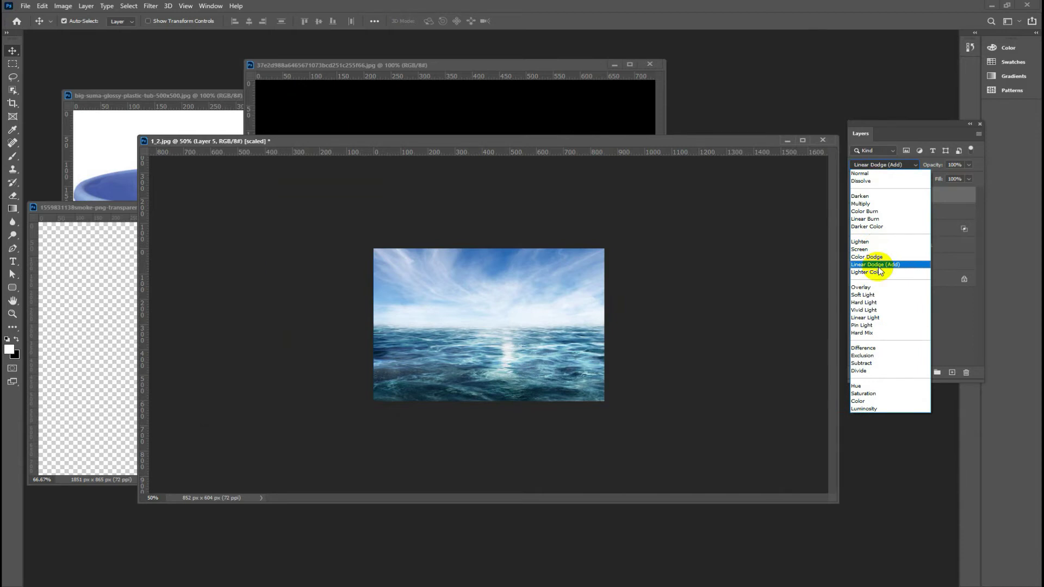
# Step: Try Linear Dodge (Add) on Layer 5, then delete the layer
pyautogui.click(879, 266)
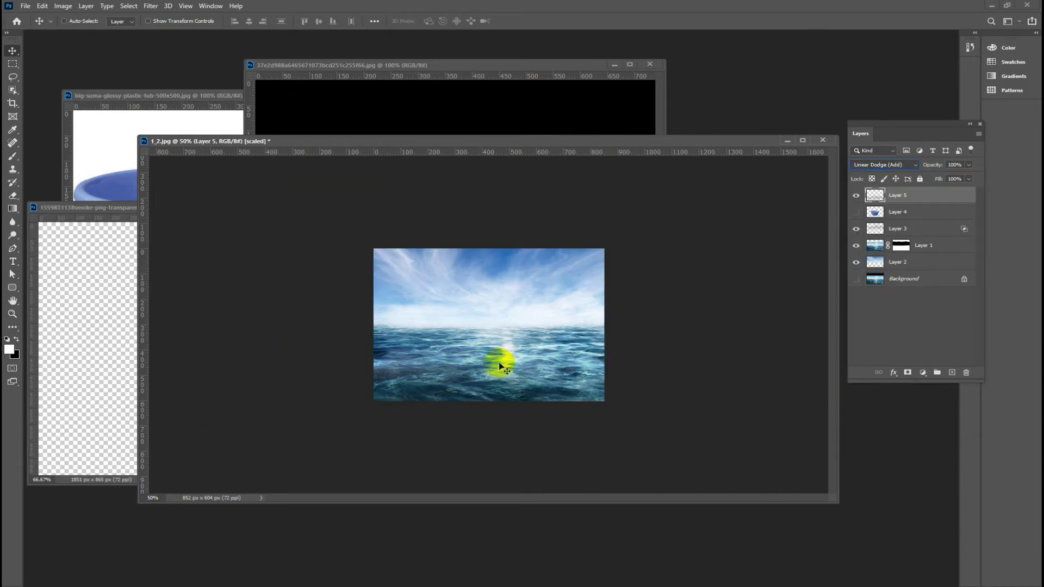
pyautogui.press('ctrl')
pyautogui.moveTo(491, 353); pyautogui.dragTo(493, 348)
pyautogui.press('Delete')
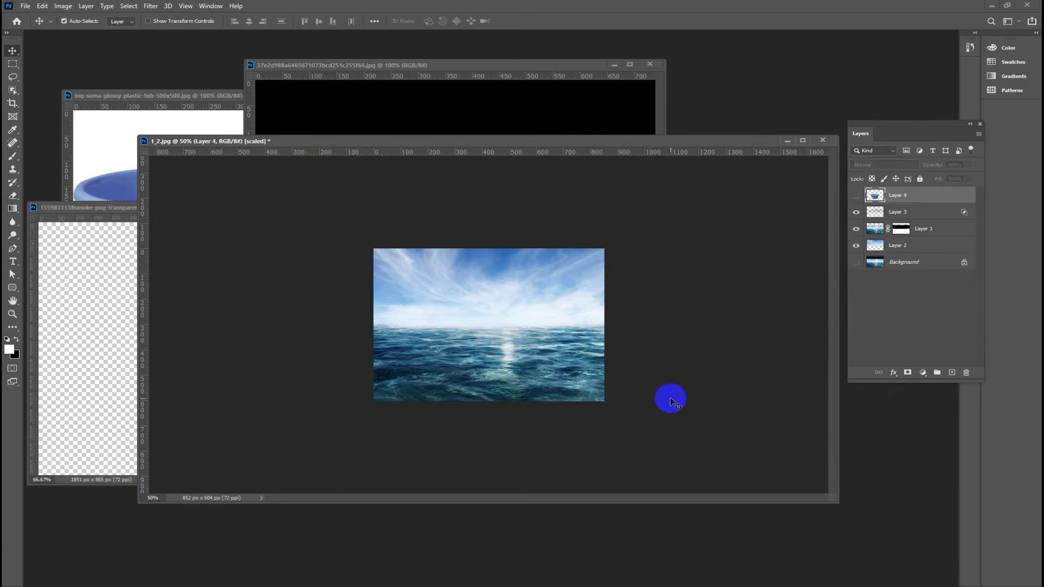
# Step: Drag the smoke image onto the sea again and enlarge it to about 115.6%
pyautogui.click(321, 77)
pyautogui.moveTo(406, 257)
pyautogui.mouseDown()
pyautogui.moveTo(448, 346)
pyautogui.moveTo(492, 356)
pyautogui.moveTo(484, 354)
pyautogui.mouseUp()
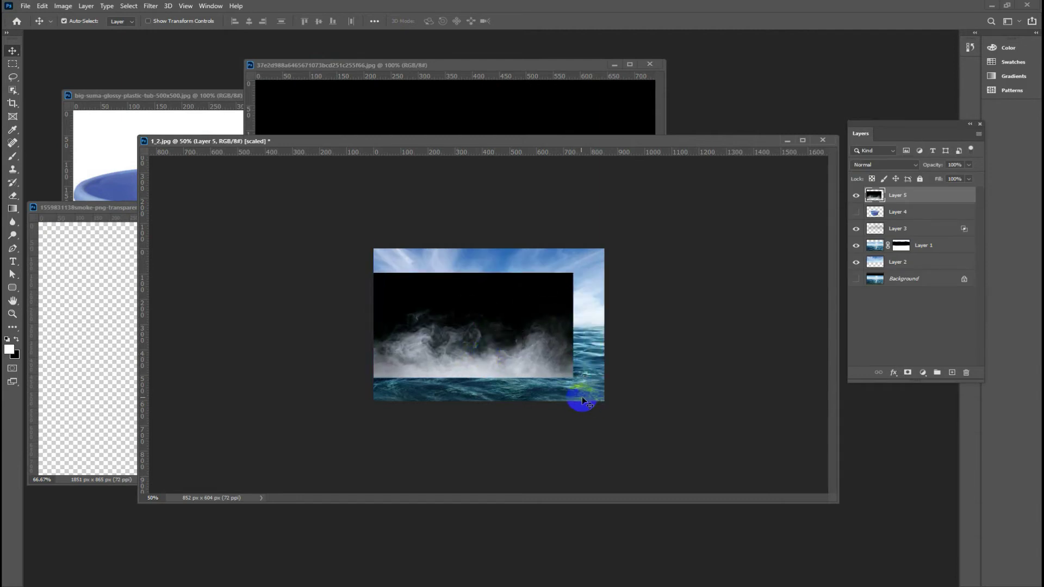
pyautogui.hotkey('ctrl', 't')
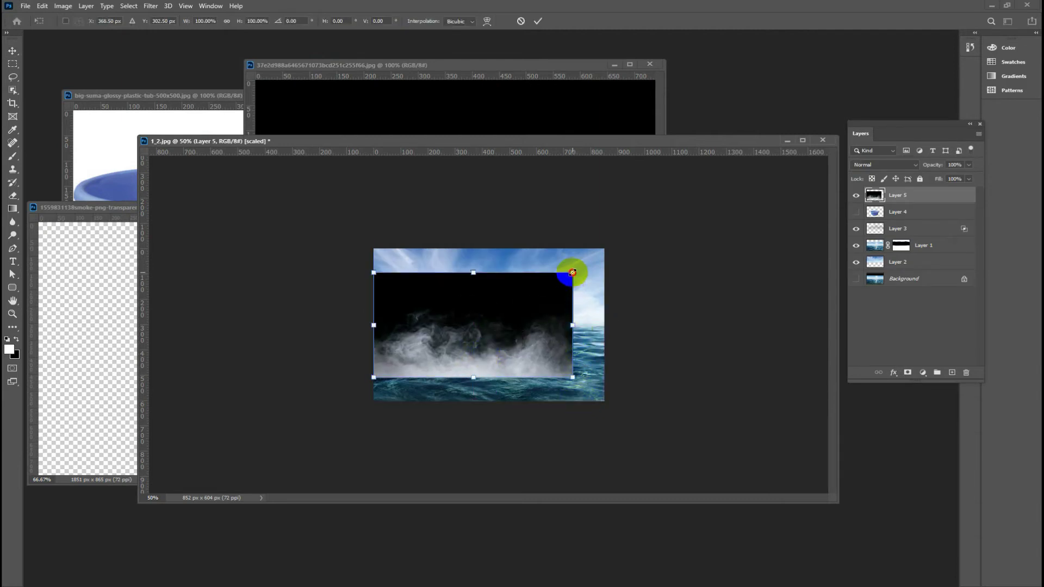
pyautogui.moveTo(573, 273); pyautogui.dragTo(604, 254)
pyautogui.doubleClick(504, 328)
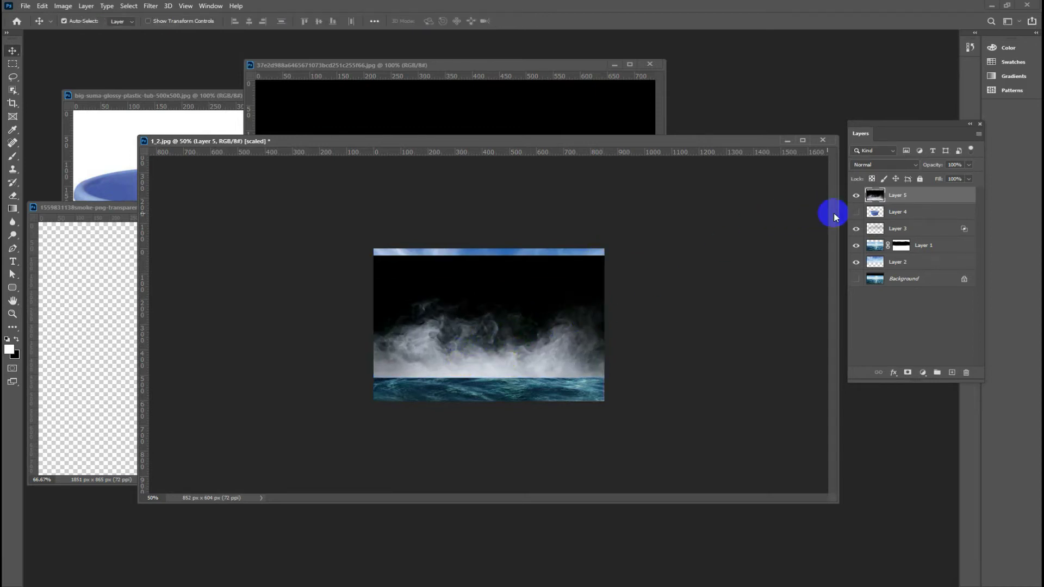
pyautogui.click(884, 165)
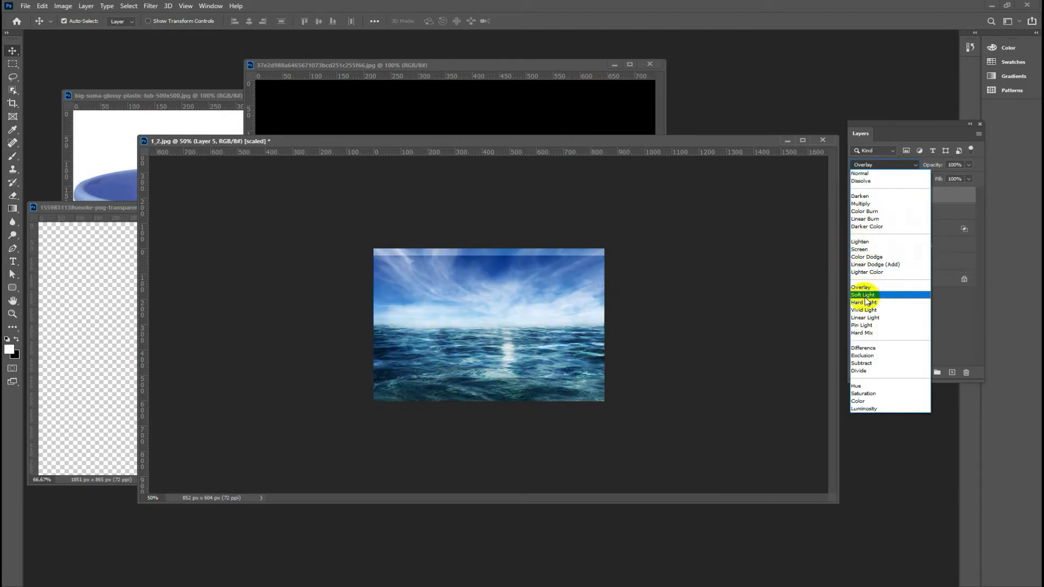
# Step: Set the smoke layer to Screen and position its fog band just above the lower sea
pyautogui.click(866, 250)
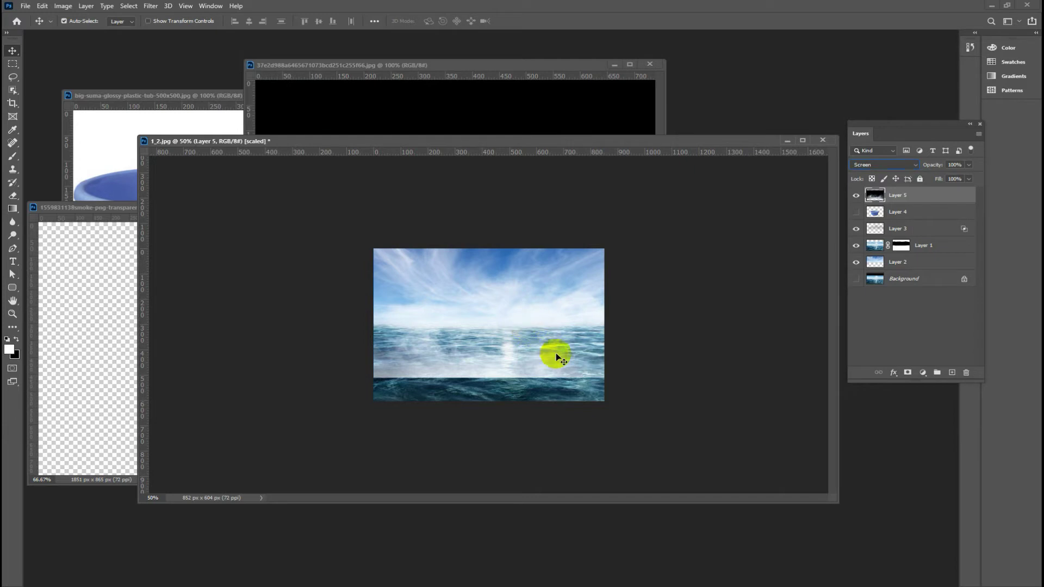
pyautogui.hotkey('ctrl', '+')
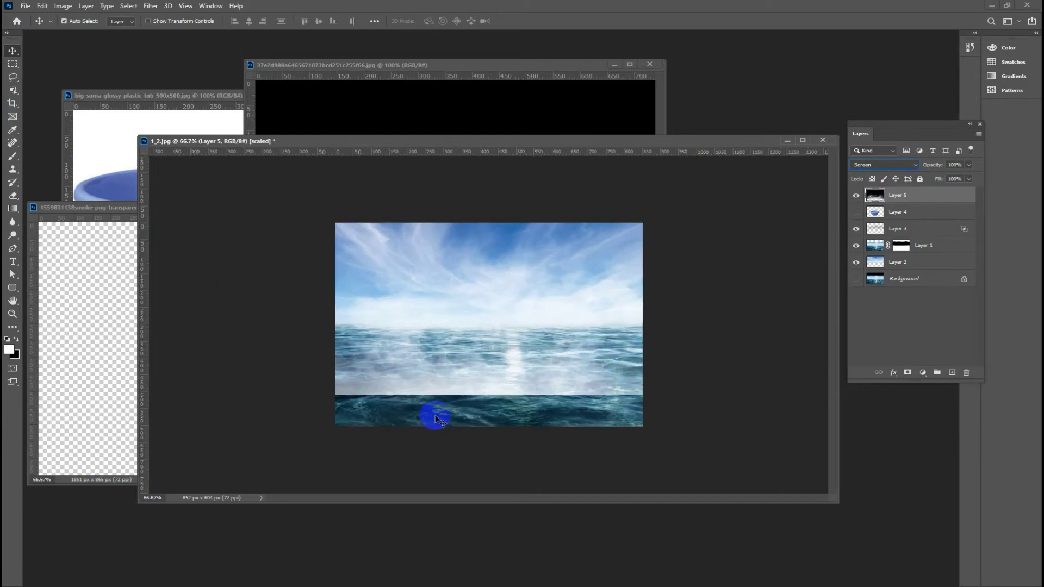
pyautogui.moveTo(501, 372); pyautogui.dragTo(500, 360)
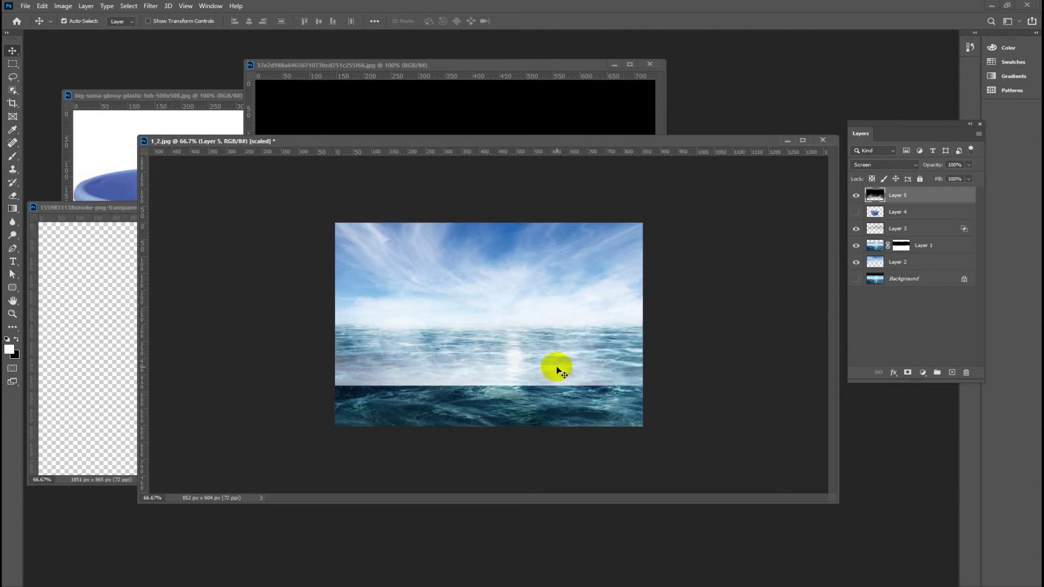
pyautogui.hotkey('ctrl', '-')
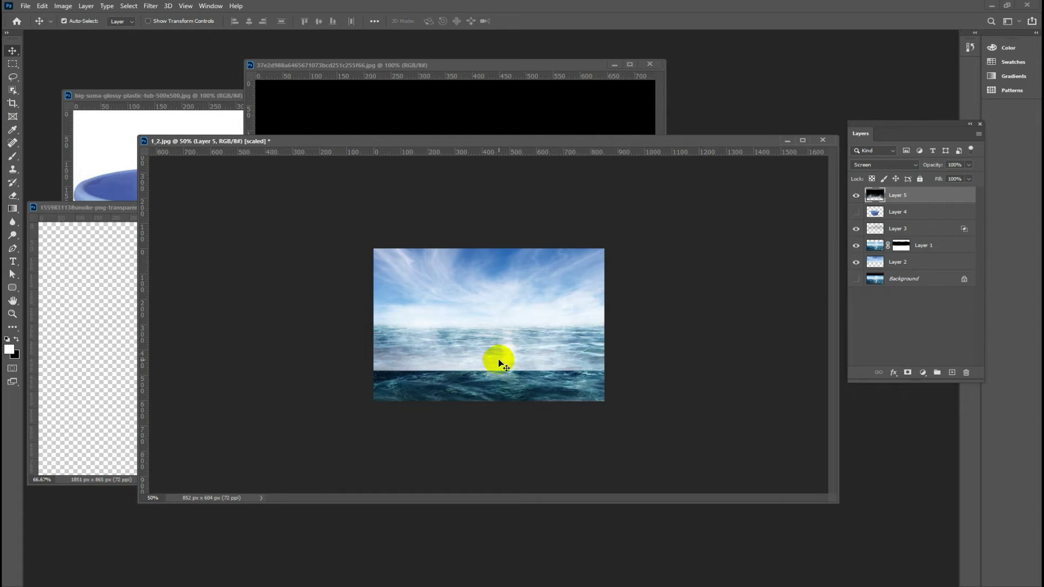
pyautogui.hotkey('ctrl', '-')
pyautogui.hotkey('ctrl', '+')
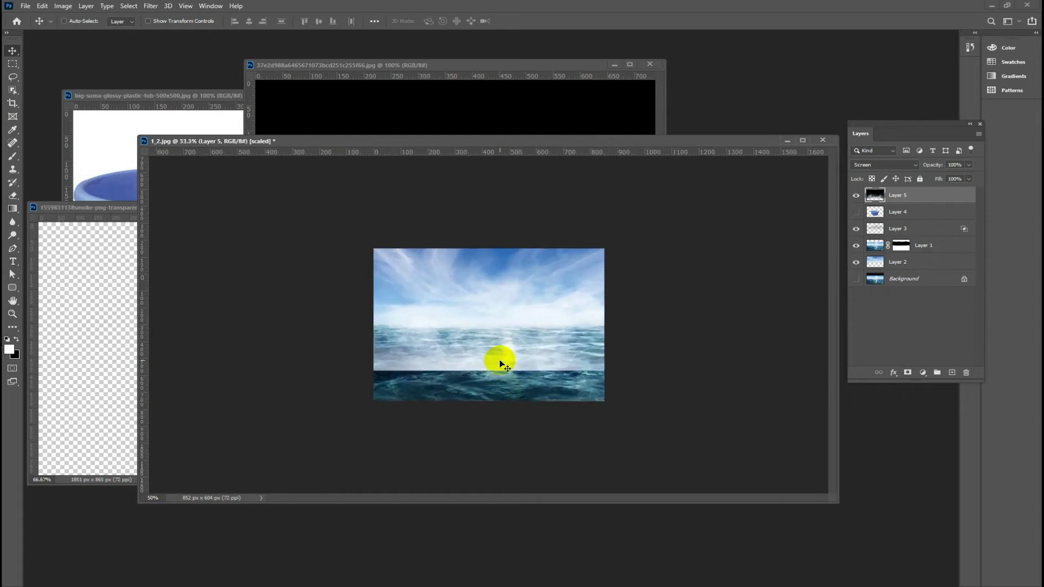
pyautogui.hotkey('ctrl', '+')
pyautogui.hotkey('ctrl', '+')
pyautogui.moveTo(509, 383); pyautogui.dragTo(510, 374)
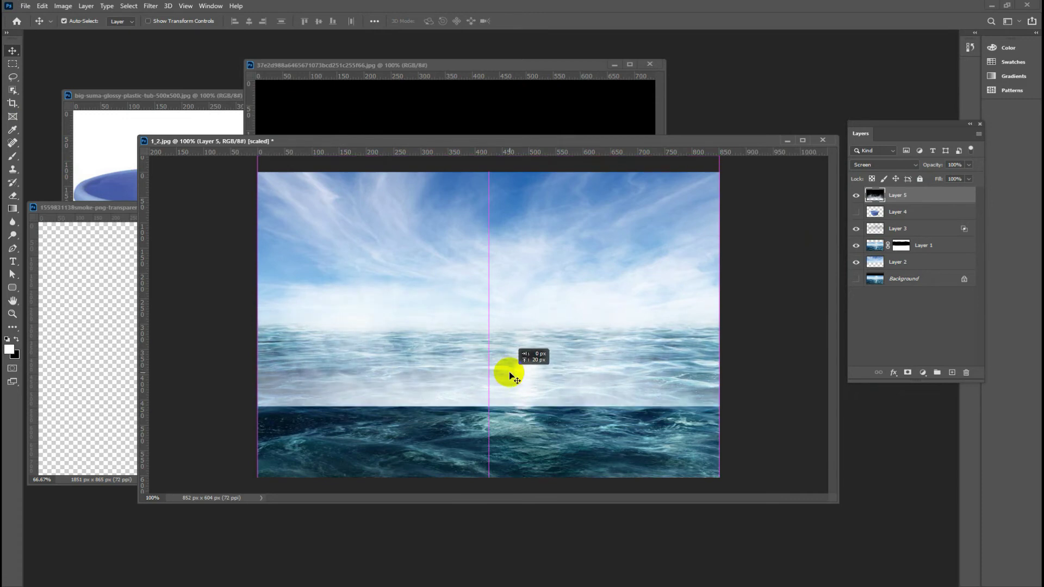
pyautogui.moveTo(532, 372)
pyautogui.mouseDown()
pyautogui.moveTo(530, 417)
pyautogui.moveTo(532, 392)
pyautogui.mouseUp()
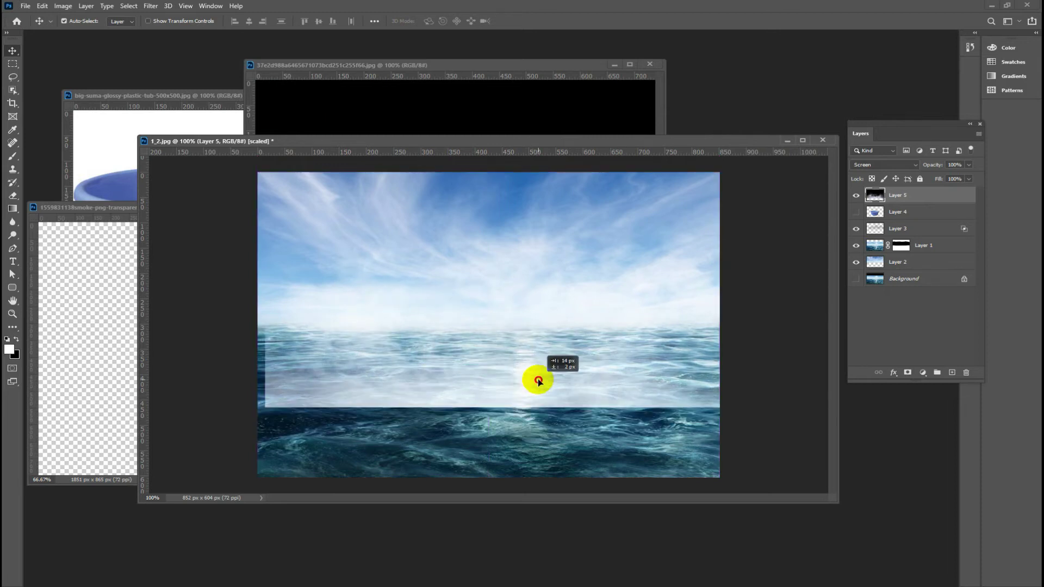
pyautogui.moveTo(532, 392); pyautogui.dragTo(535, 376)
pyautogui.click(874, 199)
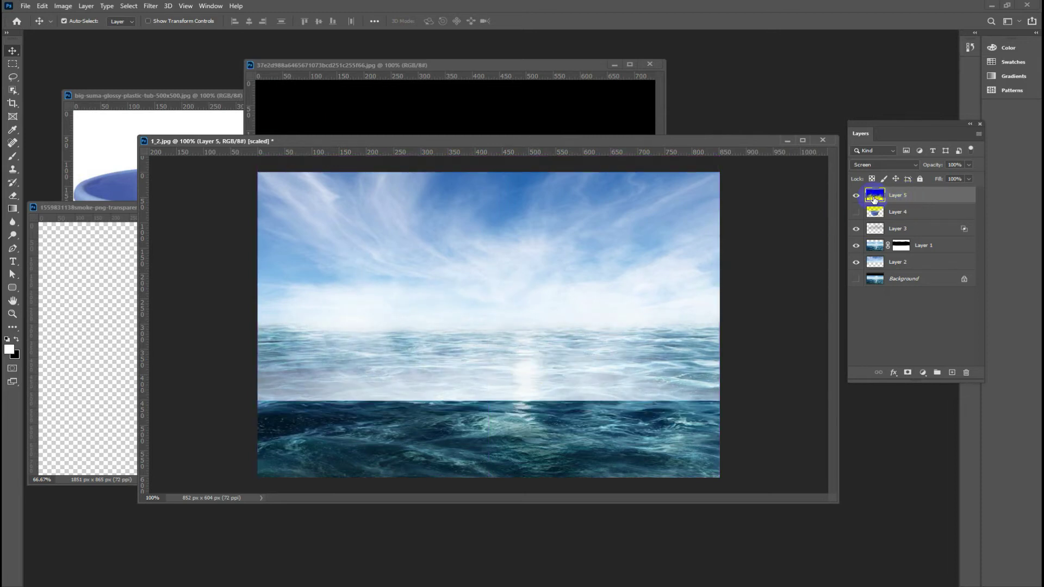
# Step: Split the smoke layer's Underlying Layer Blend If sliders to 91/141 and 207/255
pyautogui.rightClick(878, 194)
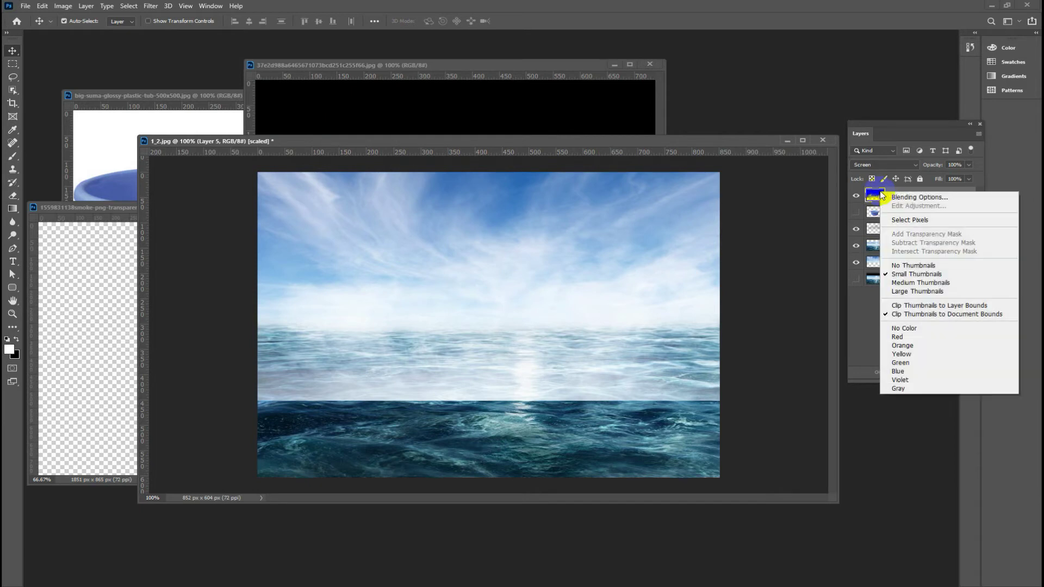
pyautogui.click(913, 199)
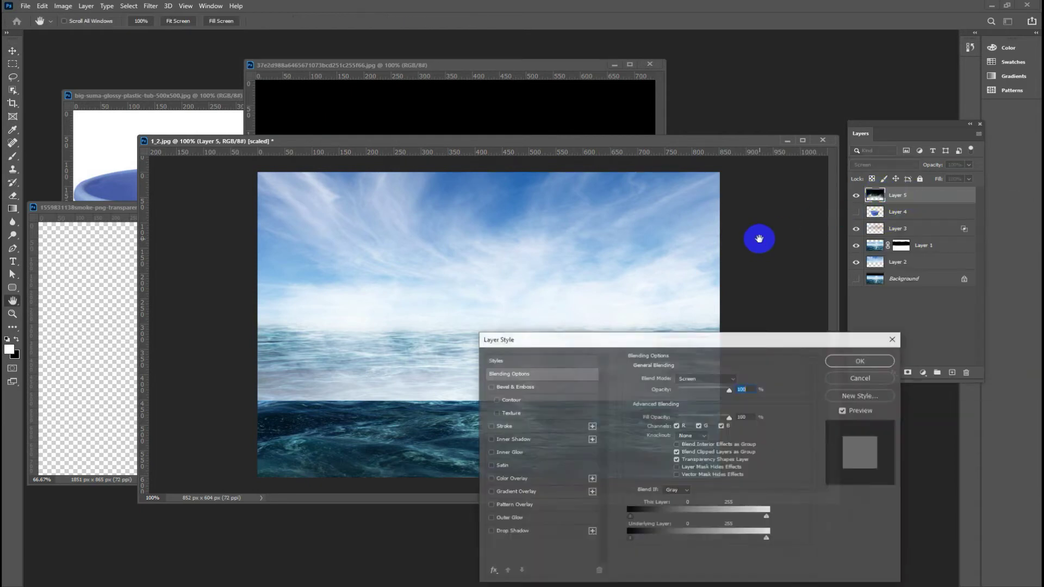
pyautogui.moveTo(671, 338); pyautogui.dragTo(761, 230)
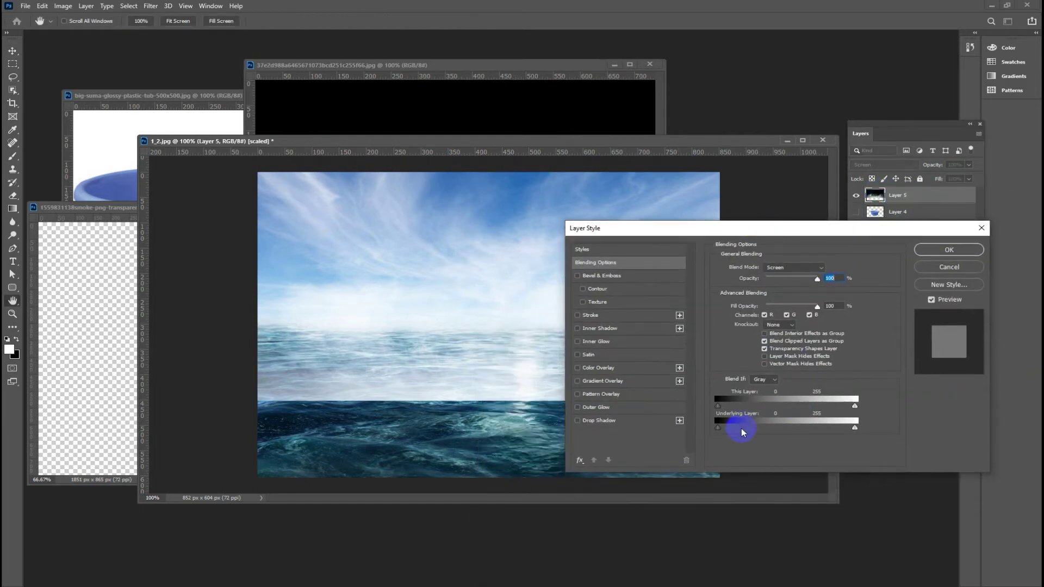
pyautogui.moveTo(720, 432); pyautogui.dragTo(778, 433)
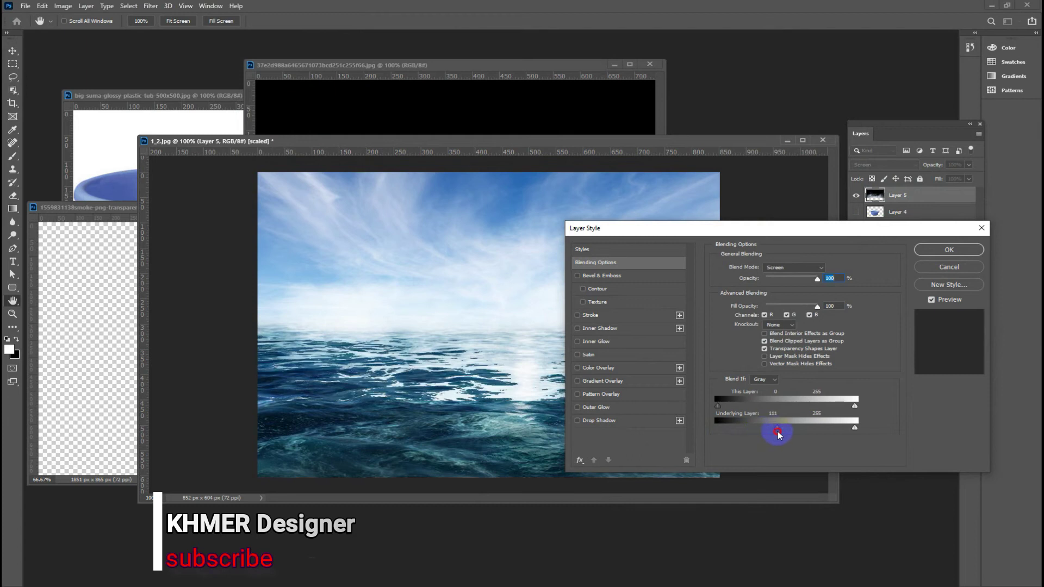
pyautogui.moveTo(683, 230); pyautogui.dragTo(759, 207)
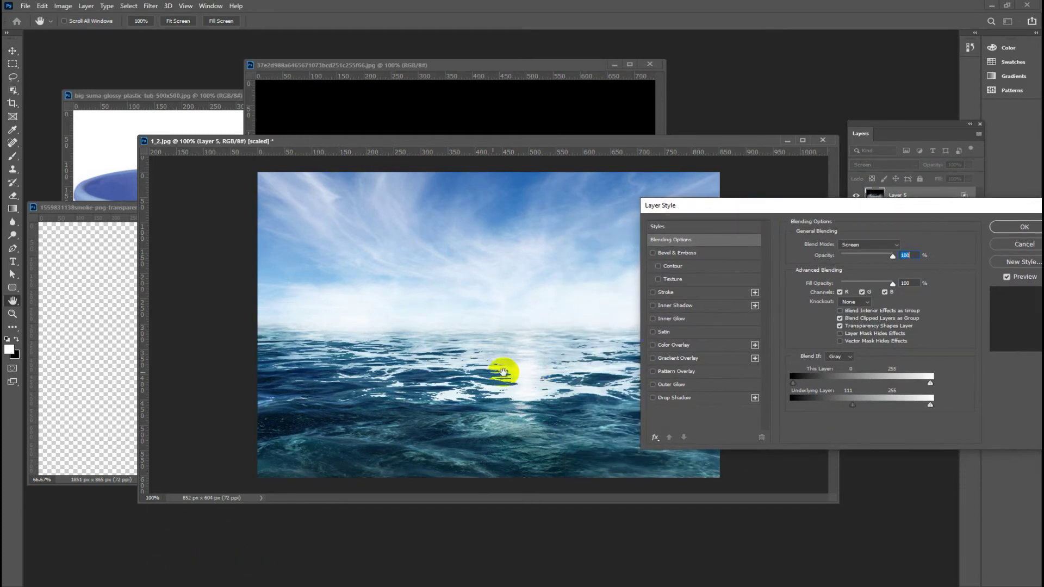
pyautogui.moveTo(852, 408)
pyautogui.mouseDown()
pyautogui.moveTo(761, 407)
pyautogui.moveTo(837, 412)
pyautogui.mouseUp()
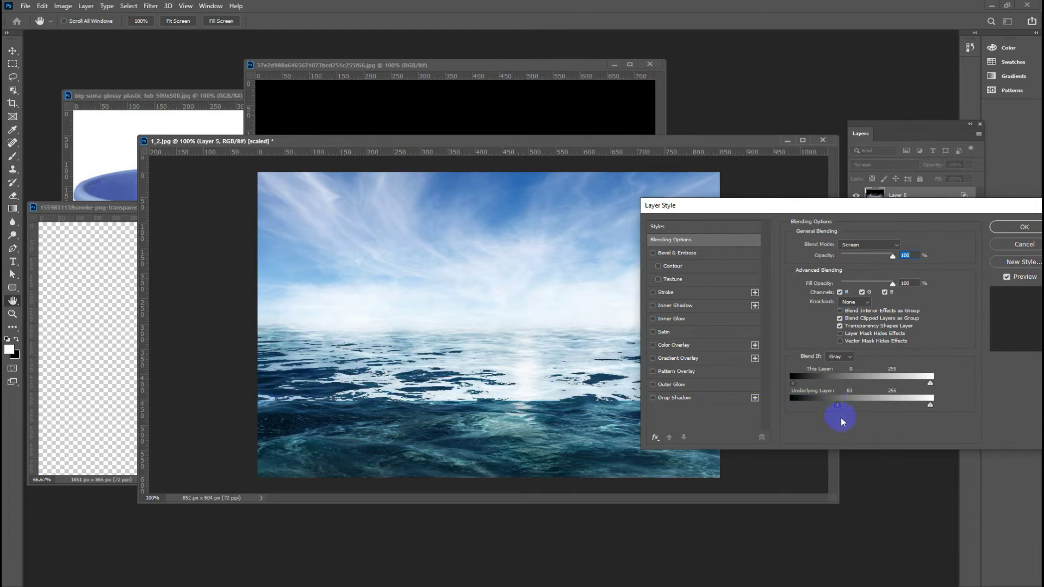
pyautogui.moveTo(839, 409)
pyautogui.mouseDown()
pyautogui.moveTo(900, 409)
pyautogui.moveTo(831, 406)
pyautogui.moveTo(854, 409)
pyautogui.mouseUp()
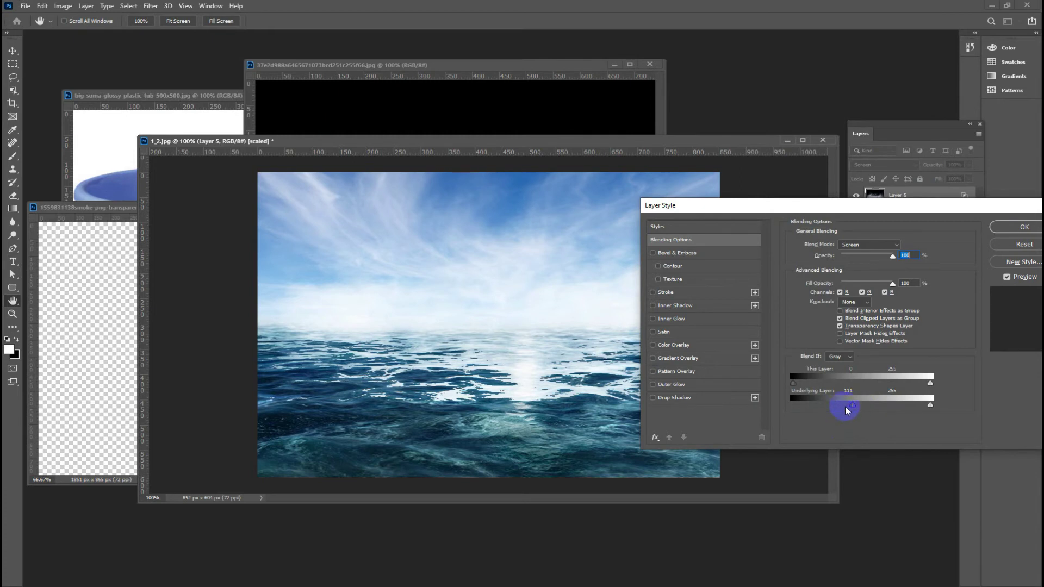
pyautogui.moveTo(851, 408)
pyautogui.mouseDown()
pyautogui.moveTo(824, 405)
pyautogui.moveTo(867, 404)
pyautogui.mouseUp()
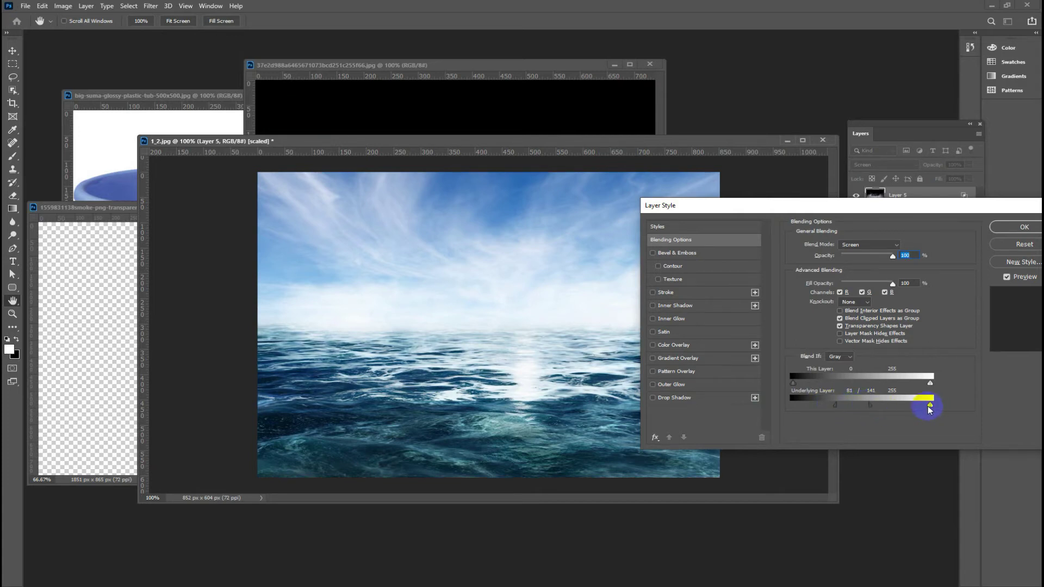
pyautogui.moveTo(924, 409)
pyautogui.mouseDown()
pyautogui.moveTo(885, 410)
pyautogui.moveTo(916, 407)
pyautogui.moveTo(905, 409)
pyautogui.mouseUp()
pyautogui.click(1011, 227)
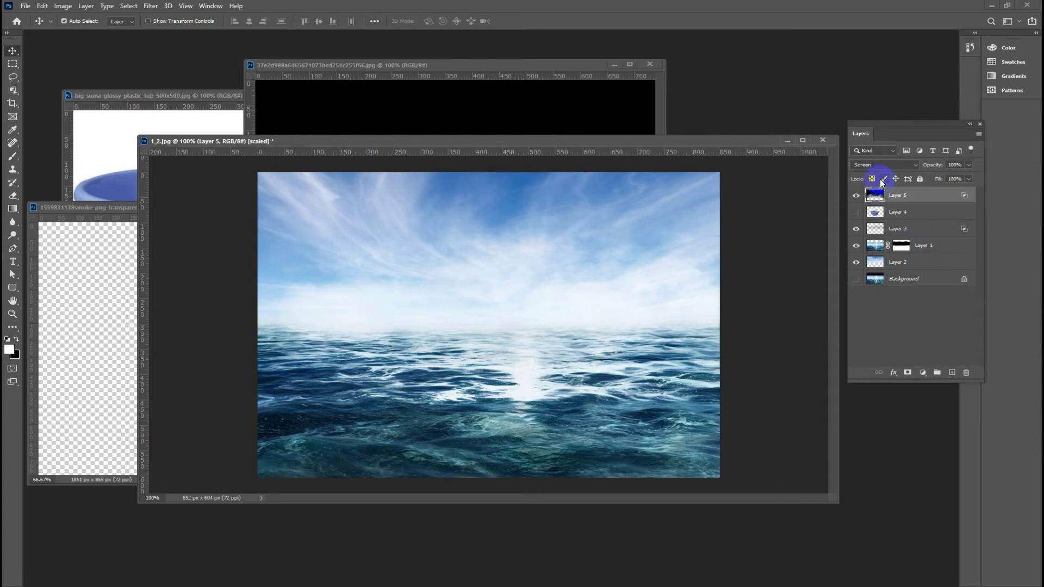
# Step: Try Overlay on the smoke layer, compare it, then return it to Screen
pyautogui.click(883, 165)
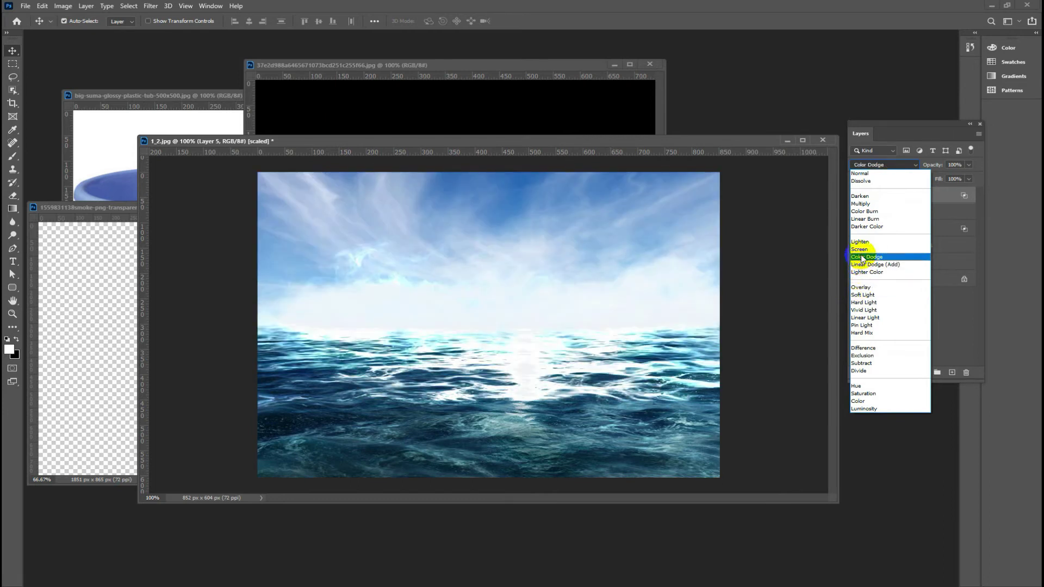
pyautogui.click(862, 287)
pyautogui.click(857, 195)
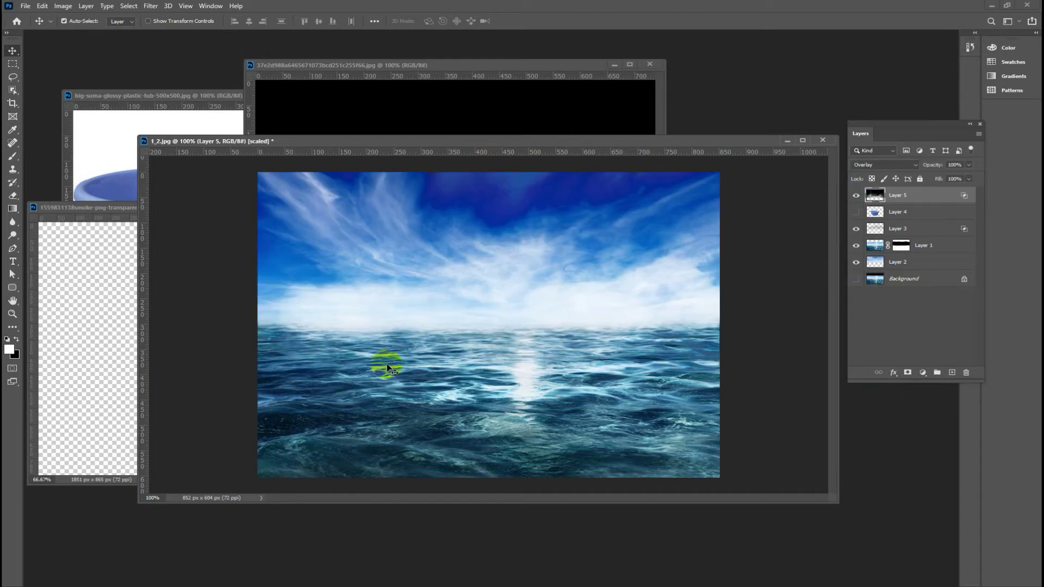
pyautogui.click(856, 196)
pyautogui.click(884, 165)
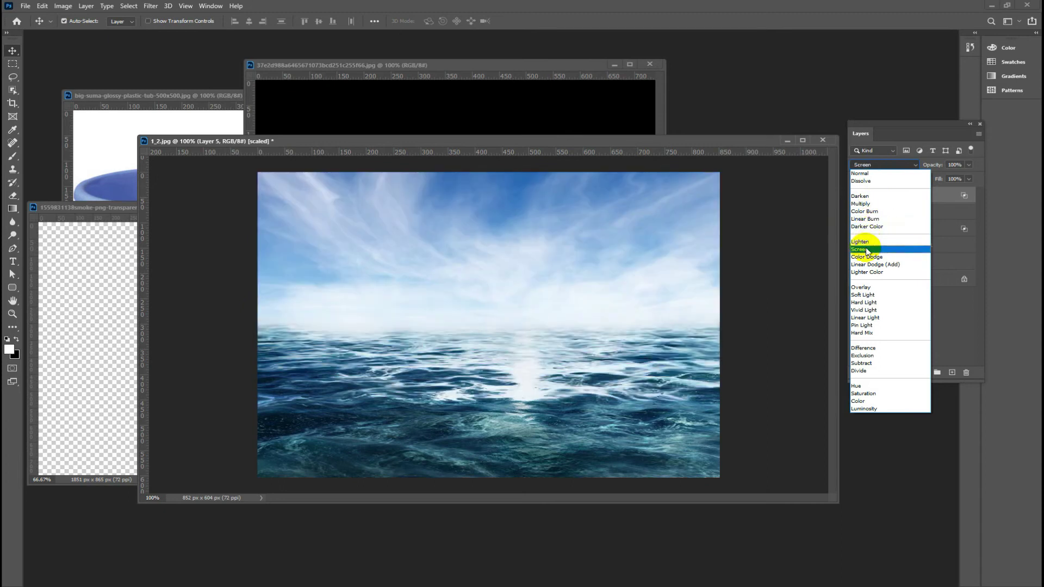
pyautogui.click(866, 250)
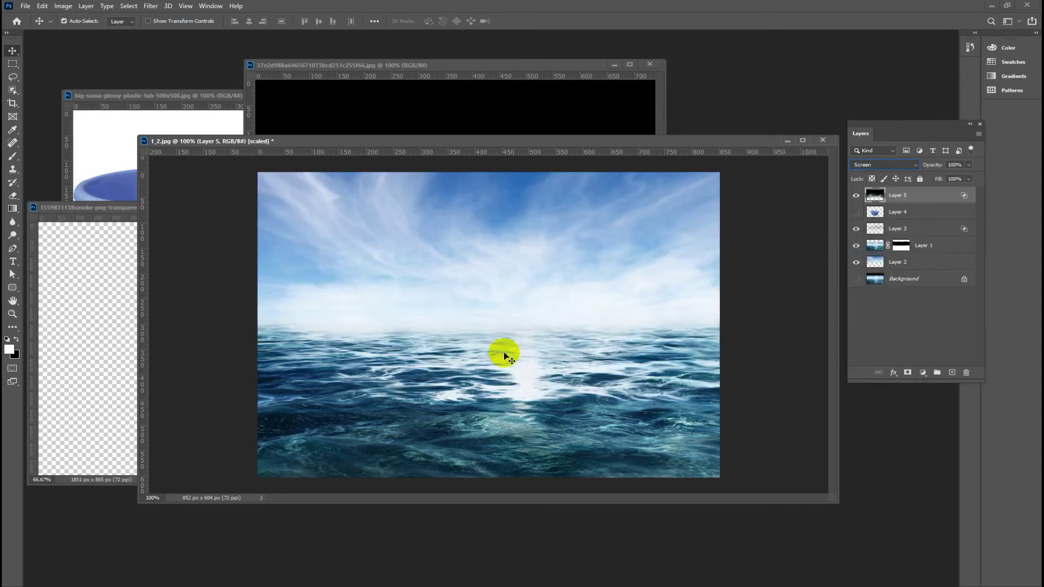
pyautogui.click(472, 420)
# Step: Toggle the Layer 3 haze off and on to compare the sky, leaving it visible
pyautogui.click(857, 229)
pyautogui.click(857, 229)
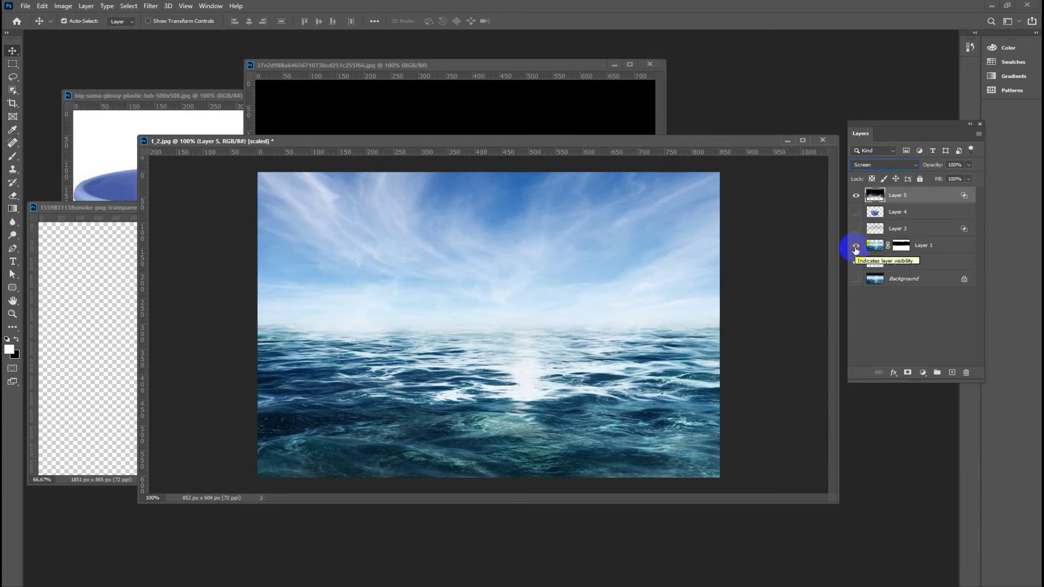
pyautogui.click(854, 230)
pyautogui.click(856, 229)
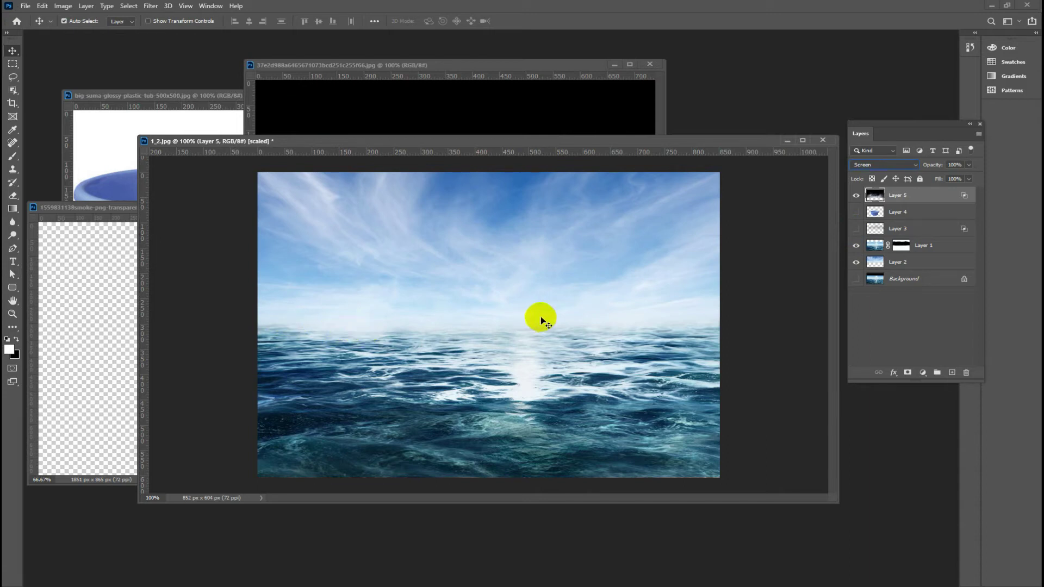
pyautogui.click(856, 231)
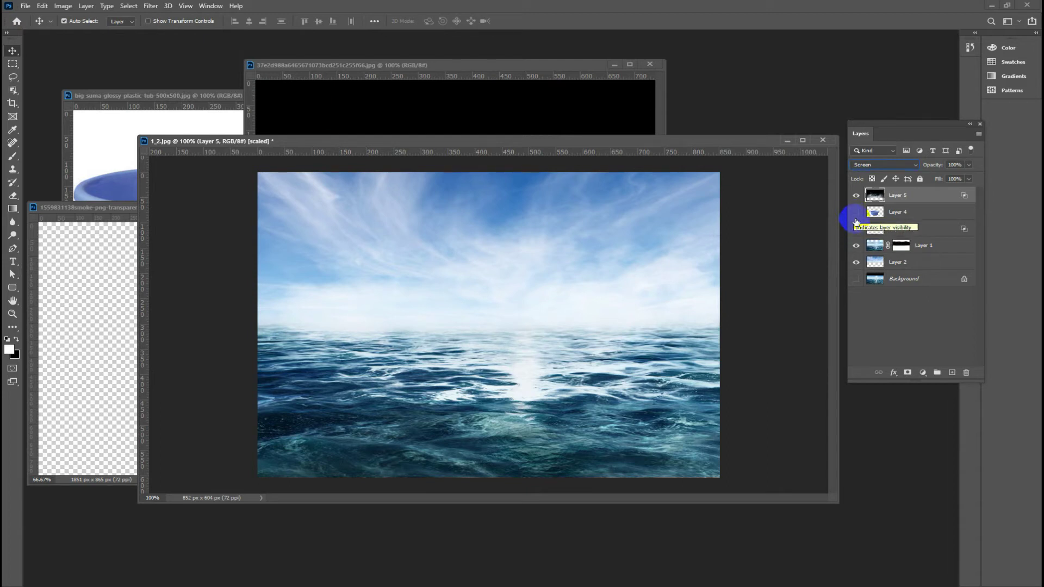
# Step: Show the bowl Layer 4 and stack it above the smoke Layer 5
pyautogui.click(856, 212)
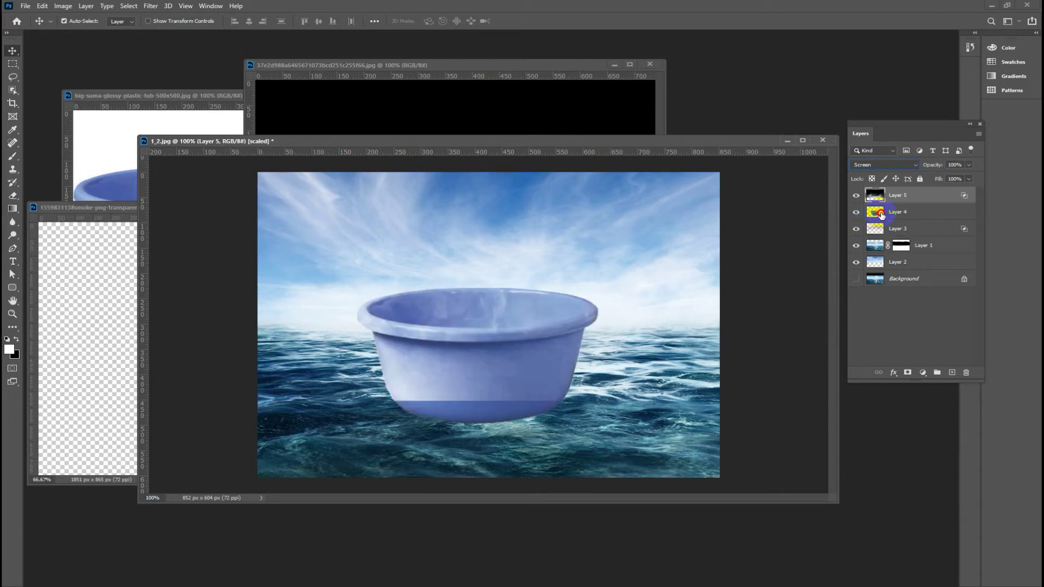
pyautogui.click(875, 213)
pyautogui.moveTo(889, 213); pyautogui.dragTo(891, 191)
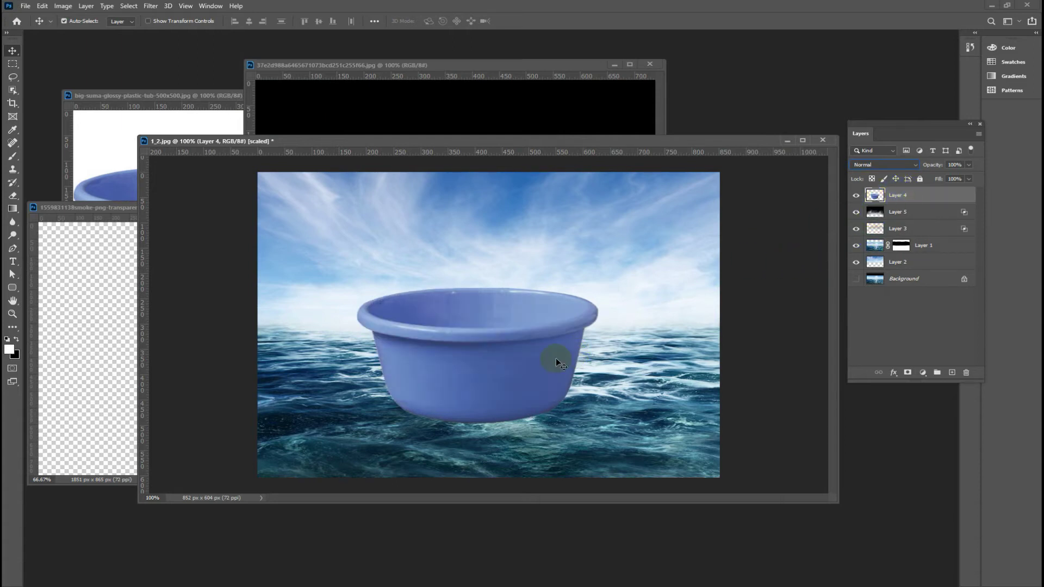
pyautogui.moveTo(497, 376); pyautogui.dragTo(508, 388)
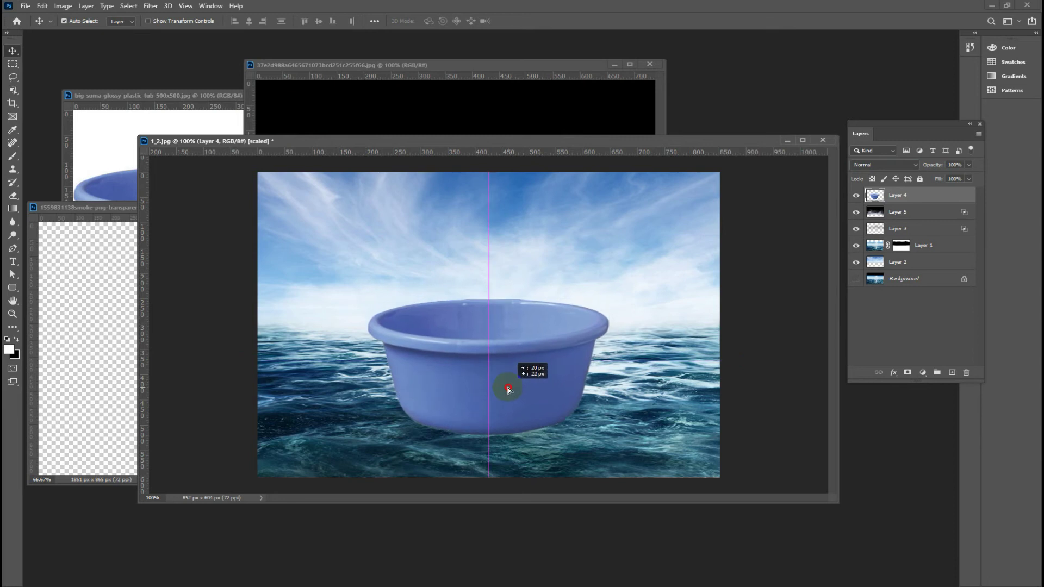
# Step: Shrink the bowl proportionally and centre it on the water
pyautogui.hotkey('ctrl', 't')
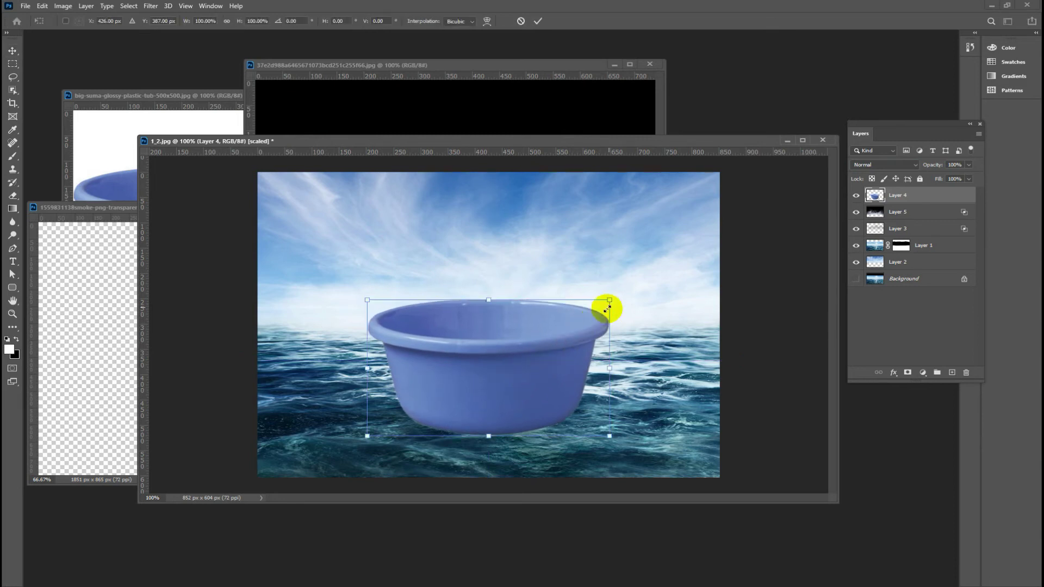
pyautogui.moveTo(608, 300)
pyautogui.mouseDown()
pyautogui.moveTo(503, 374)
pyautogui.moveTo(475, 376)
pyautogui.mouseUp()
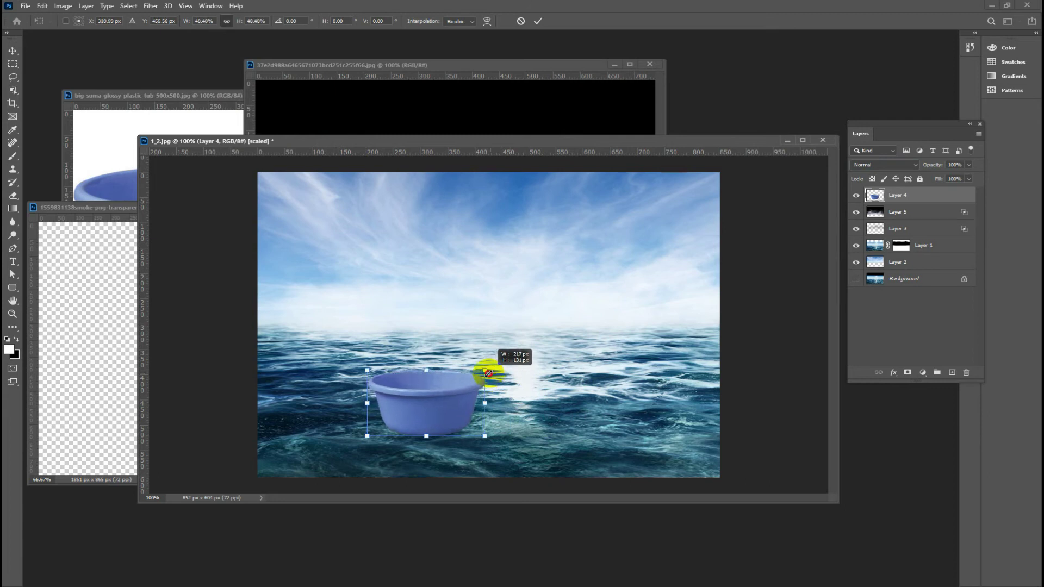
pyautogui.moveTo(432, 412)
pyautogui.mouseDown()
pyautogui.moveTo(520, 380)
pyautogui.moveTo(471, 420)
pyautogui.mouseUp()
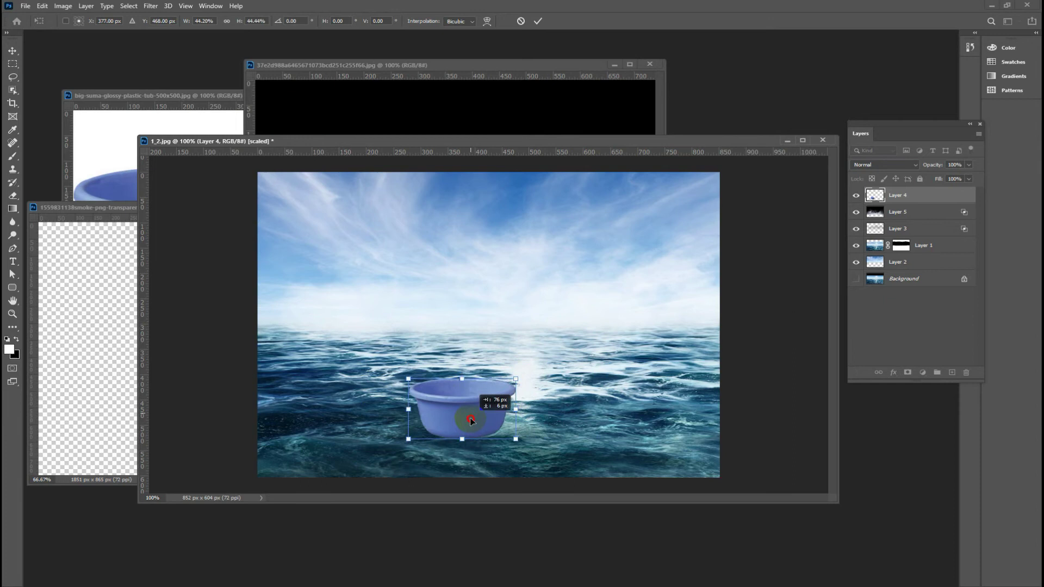
pyautogui.press('Return')
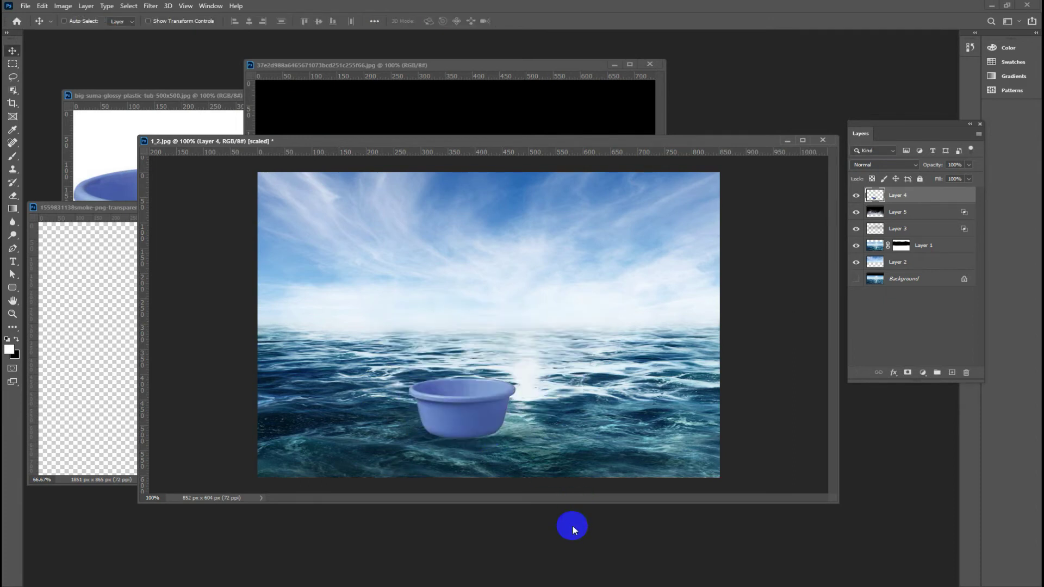
# Step: Fine-tune the bowl's position on the water, viewing at 100%
pyautogui.hotkey('ctrl', '+')
pyautogui.scroll(-2, 589, 310)
pyautogui.scroll(-3, 594, 303)
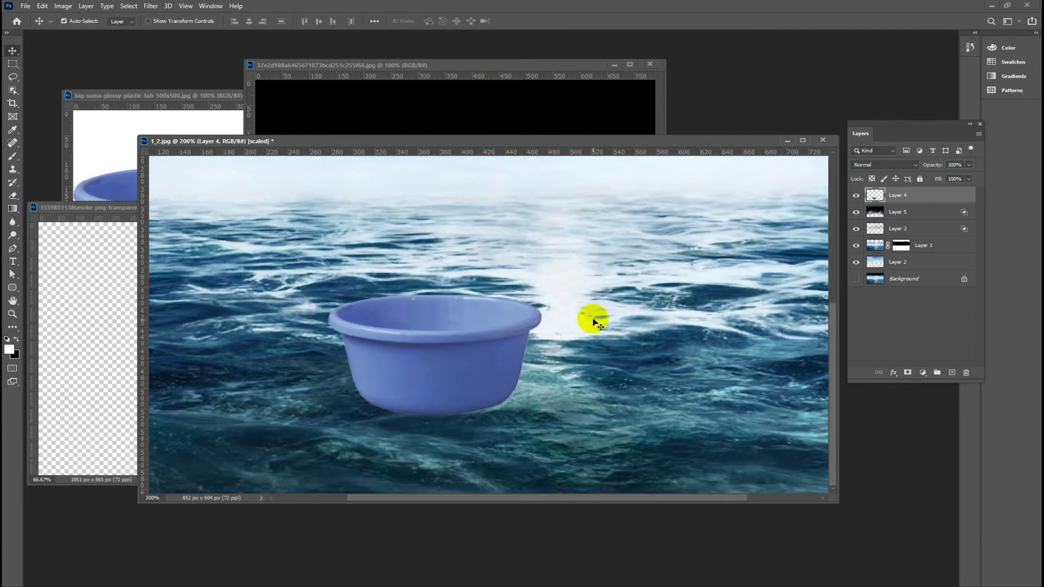
pyautogui.moveTo(437, 369)
pyautogui.mouseDown()
pyautogui.moveTo(464, 364)
pyautogui.moveTo(462, 384)
pyautogui.mouseUp()
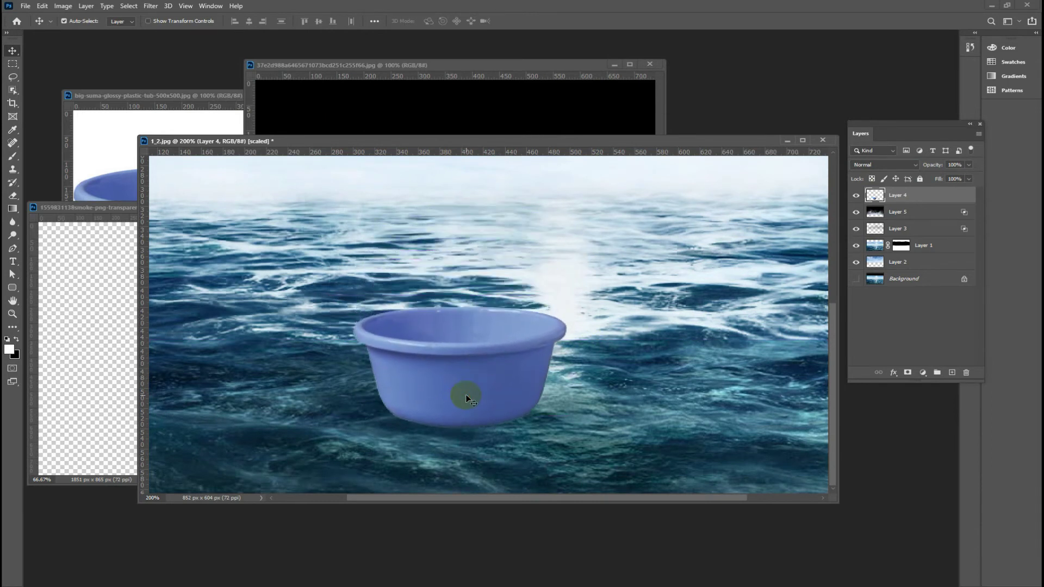
pyautogui.hotkey('ctrl', '-')
pyautogui.hotkey('ctrl', '-')
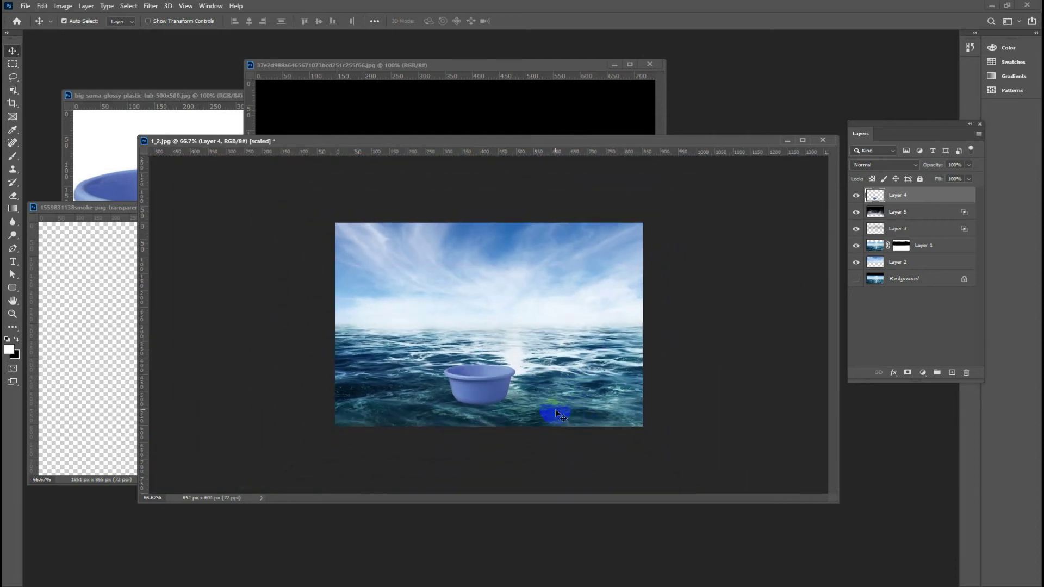
pyautogui.hotkey('ctrl', '+')
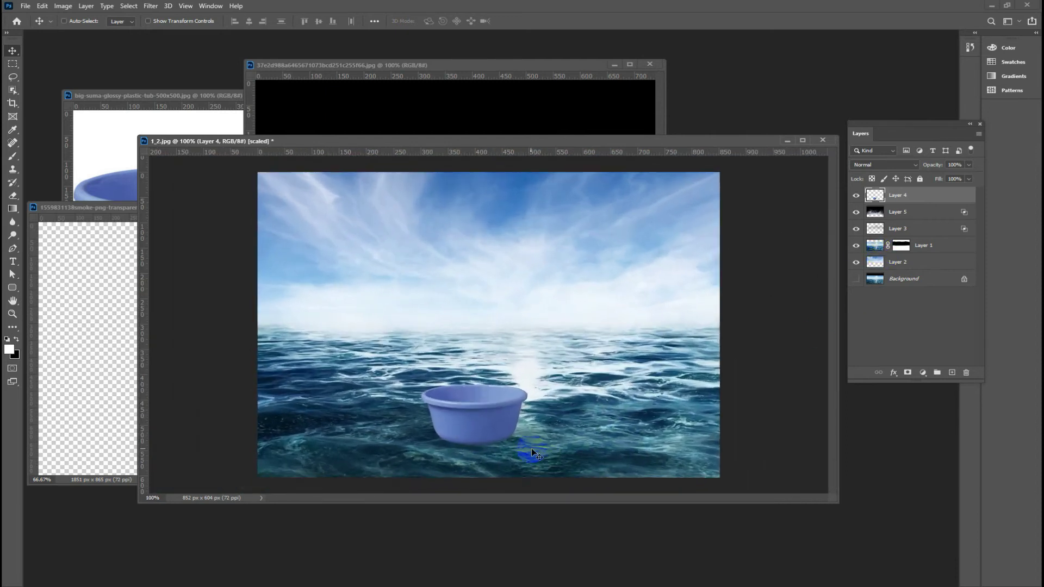
pyautogui.click(457, 438)
# Step: Add a layer mask to the bowl and set a 50 px, 39% hardness brush
pyautogui.click(907, 372)
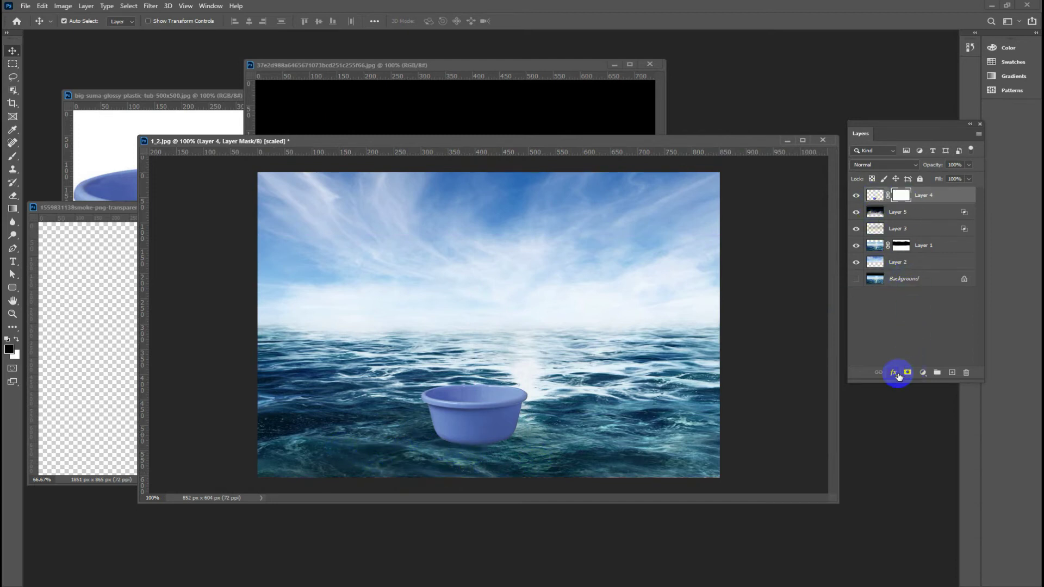
pyautogui.click(13, 157)
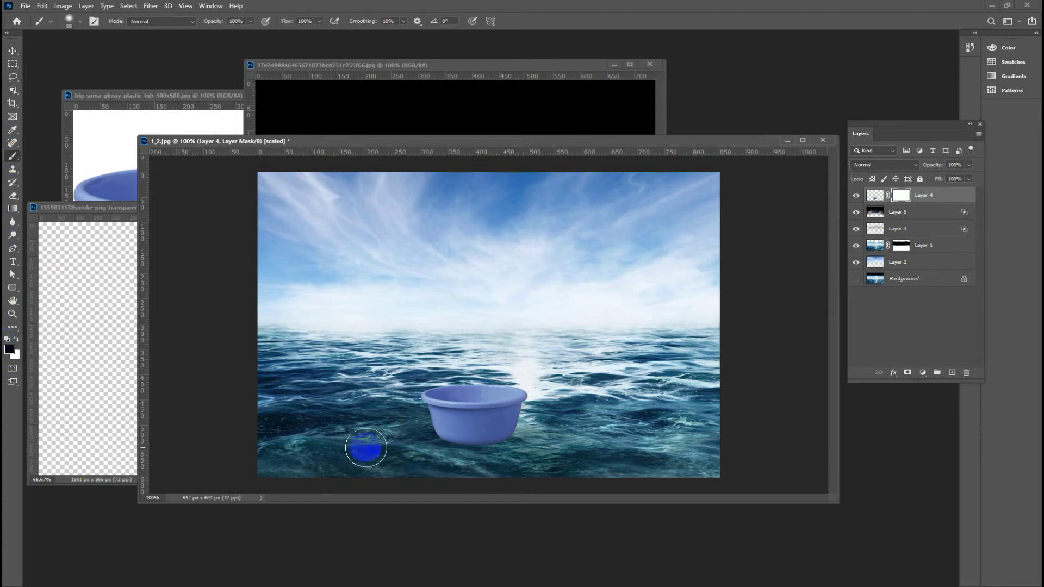
pyautogui.rightClick(364, 435)
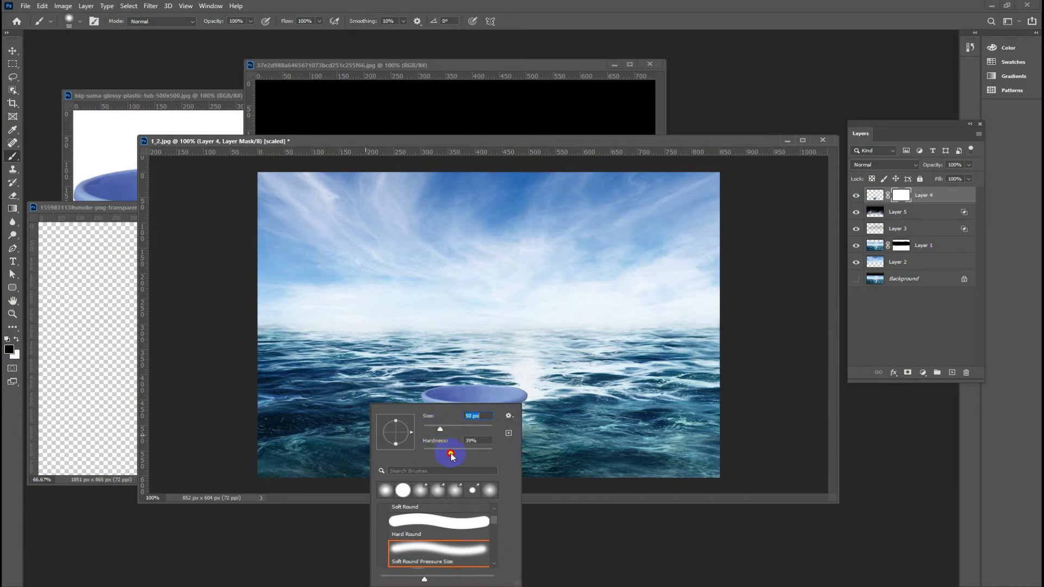
pyautogui.click(356, 435)
# Step: Paint black along the bowl's bottom edge to sink it into the water
pyautogui.moveTo(446, 447)
pyautogui.mouseDown()
pyautogui.moveTo(522, 441)
pyautogui.moveTo(426, 440)
pyautogui.mouseUp()
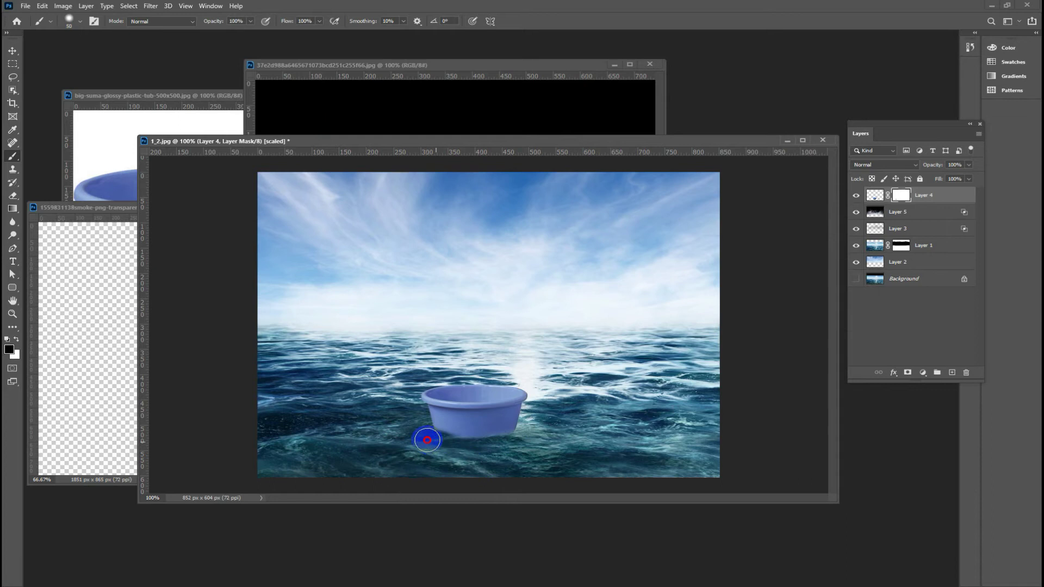
pyautogui.moveTo(429, 440)
pyautogui.mouseDown()
pyautogui.moveTo(511, 445)
pyautogui.moveTo(429, 443)
pyautogui.mouseUp()
pyautogui.moveTo(423, 433); pyautogui.dragTo(552, 438)
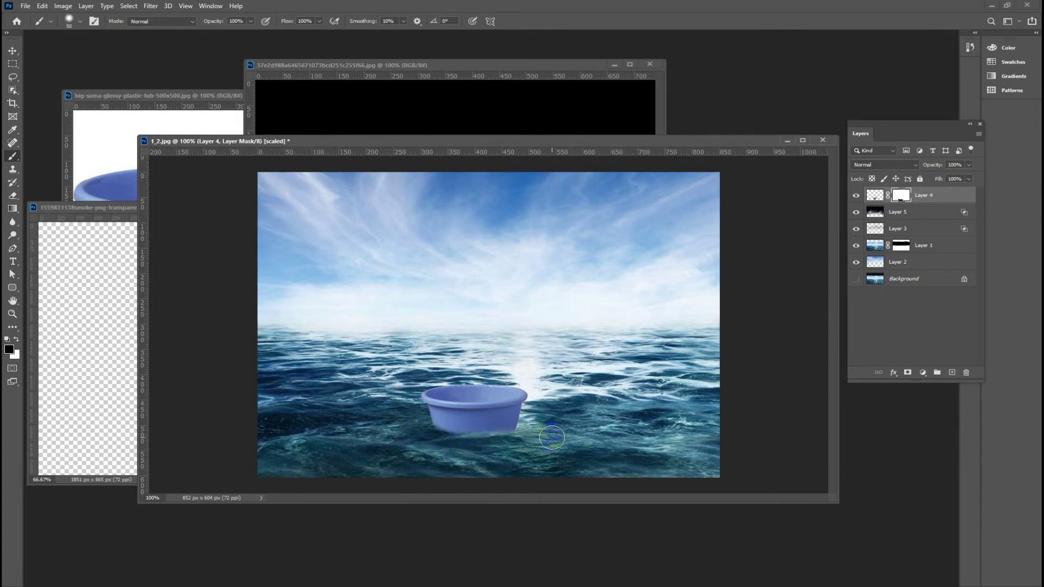
pyautogui.hotkey('ctrl', '-')
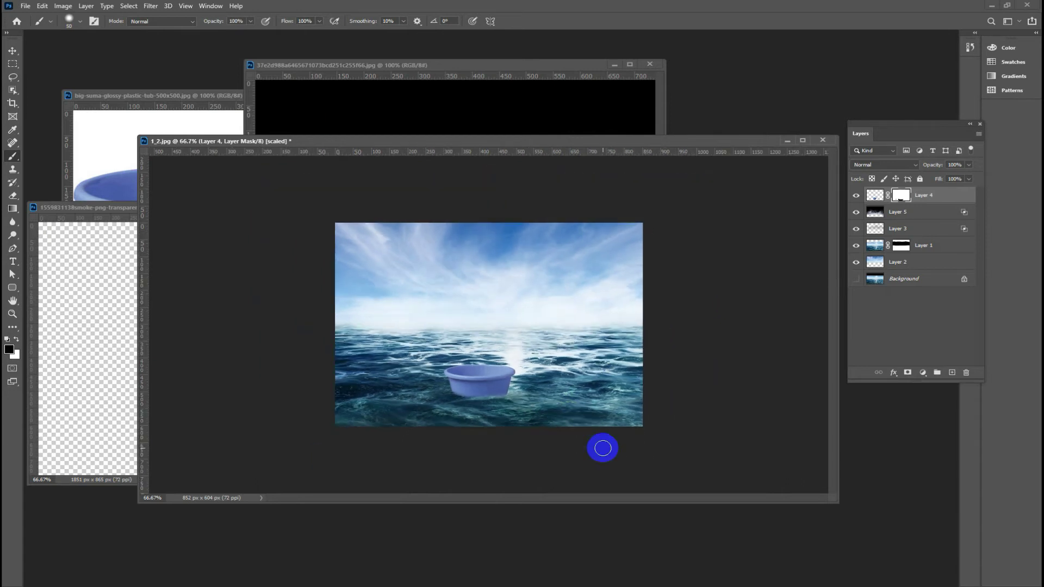
# Step: Mask the water-line under the bowl, then bring the transparent smoke PNG forward
pyautogui.moveTo(544, 449); pyautogui.dragTo(499, 416)
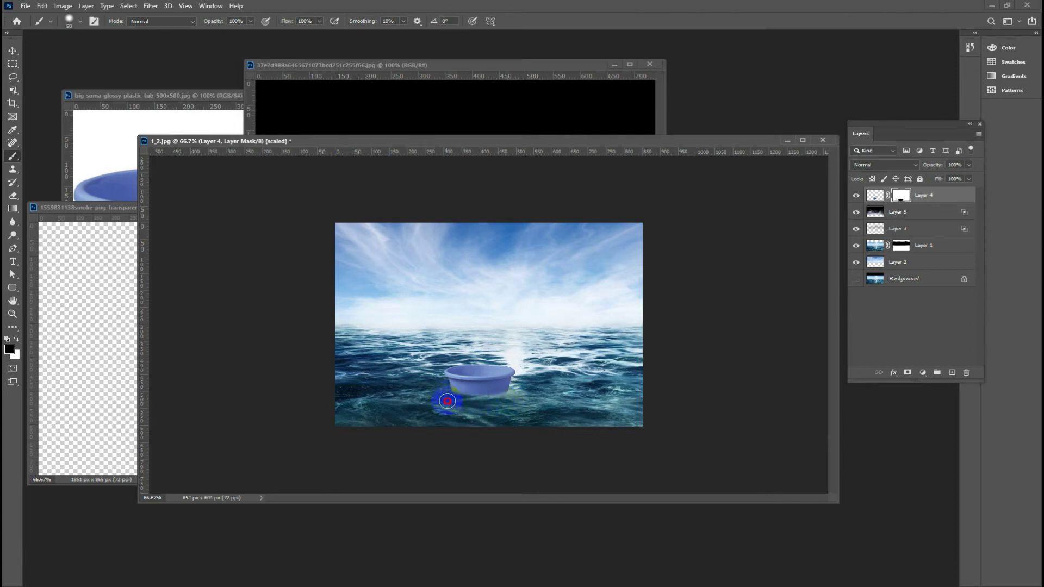
pyautogui.moveTo(446, 401); pyautogui.dragTo(252, 407)
pyautogui.click(92, 212)
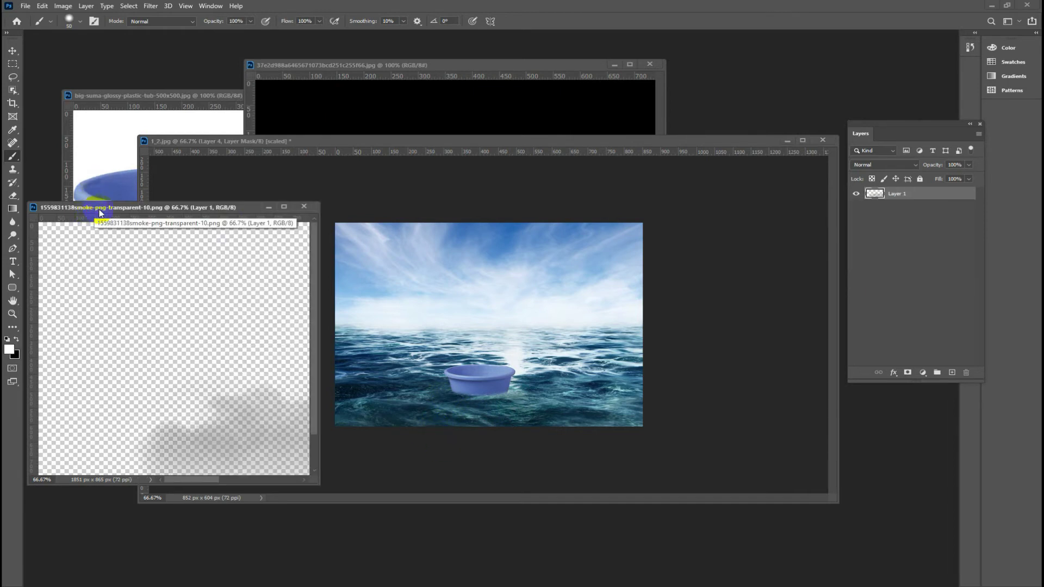
# Step: Copy the smoke image into the sea composite, shrink it and place it over the tub's base
pyautogui.click(377, 66)
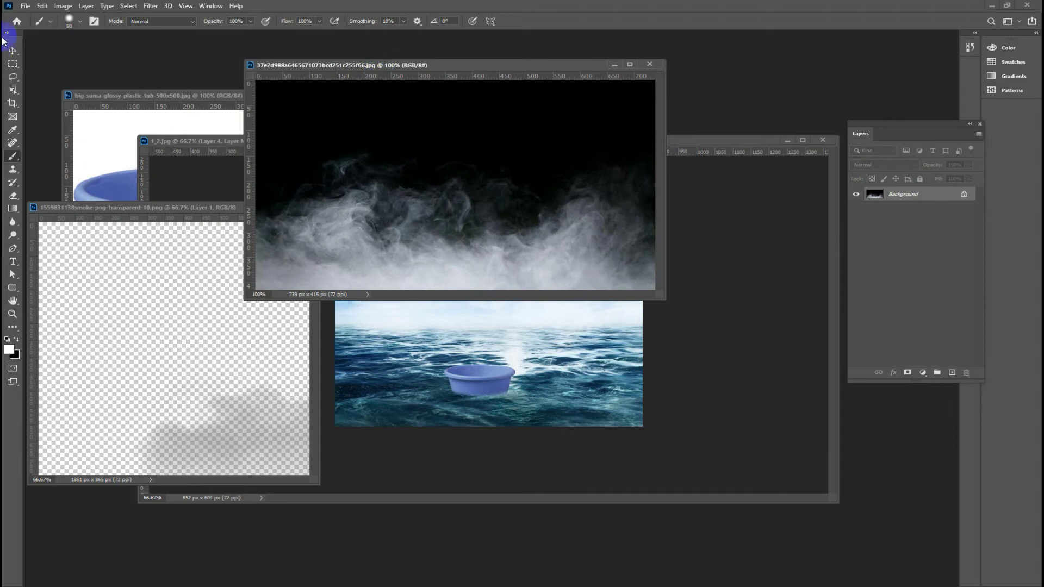
pyautogui.click(12, 53)
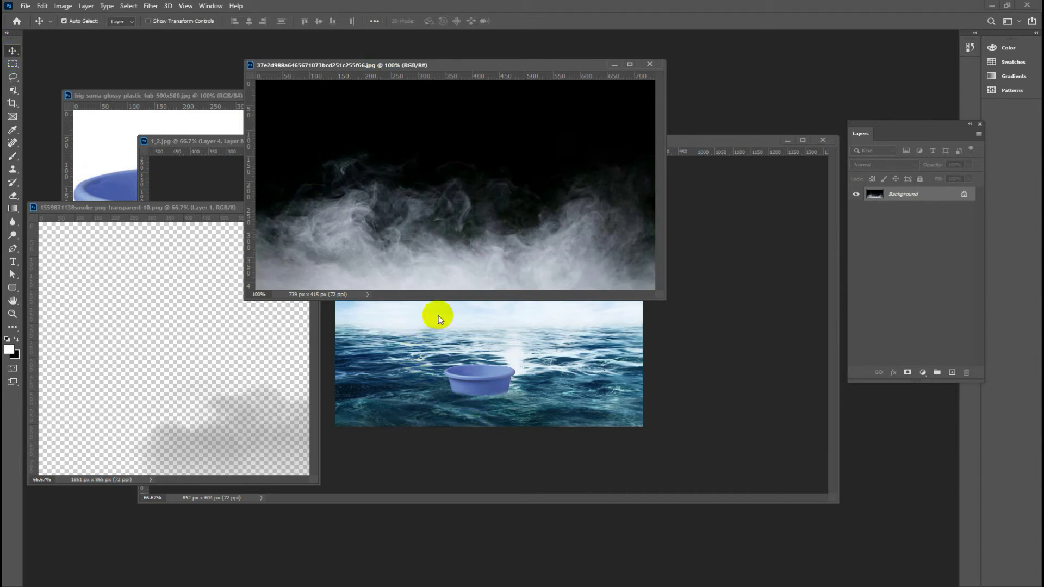
pyautogui.moveTo(441, 260)
pyautogui.mouseDown()
pyautogui.moveTo(435, 399)
pyautogui.moveTo(466, 418)
pyautogui.moveTo(539, 430)
pyautogui.mouseUp()
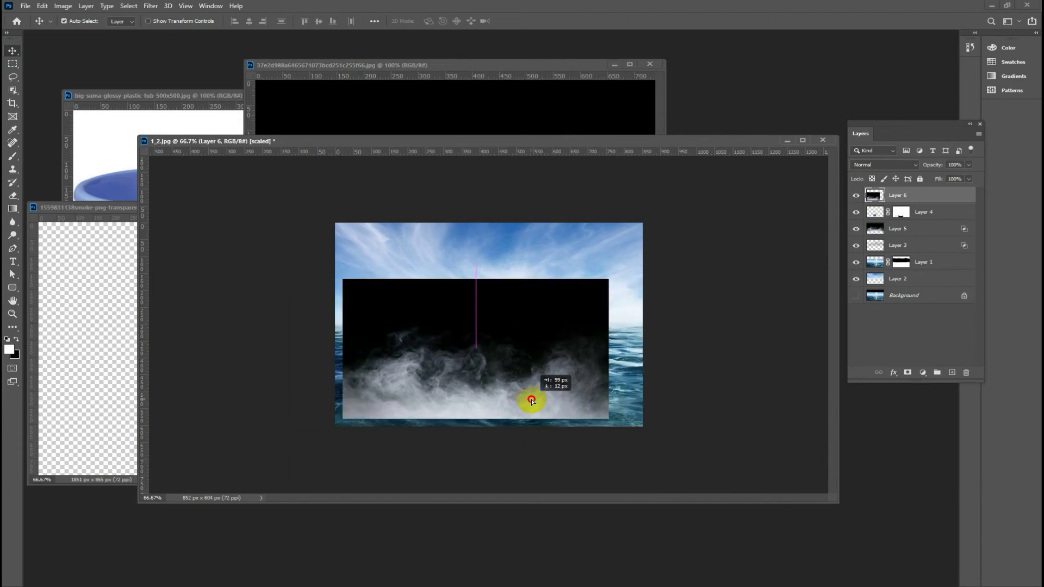
pyautogui.hotkey('ctrl', '1')
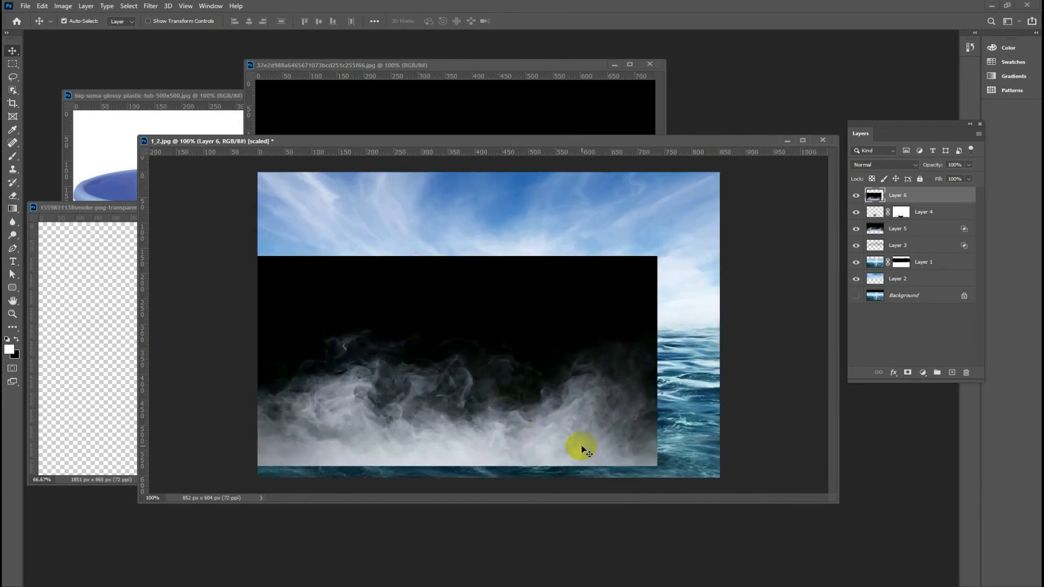
pyautogui.hotkey('ctrl', 't')
pyautogui.moveTo(657, 256)
pyautogui.mouseDown()
pyautogui.moveTo(614, 299)
pyautogui.moveTo(384, 406)
pyautogui.mouseUp()
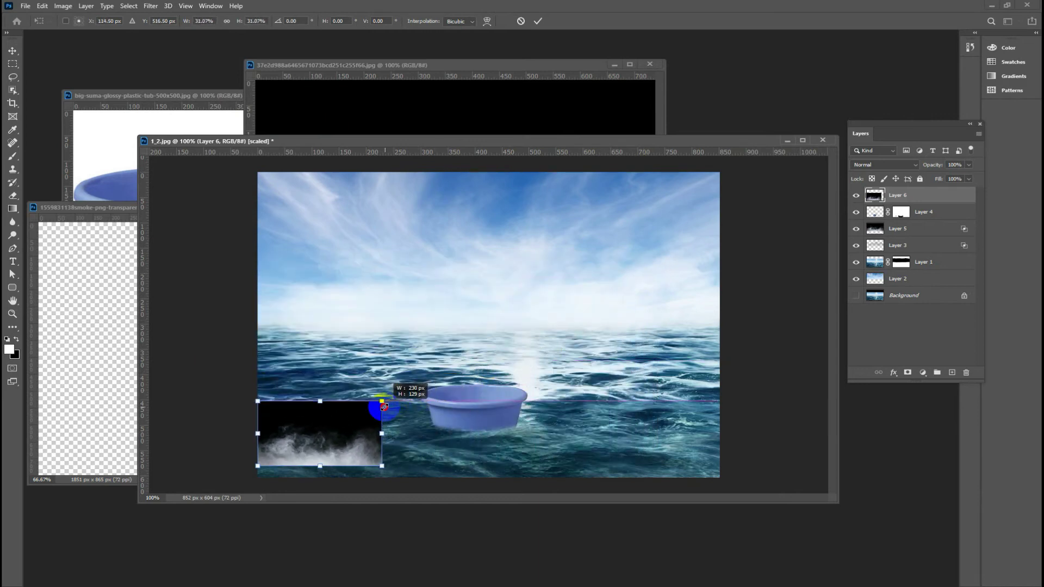
pyautogui.moveTo(344, 441); pyautogui.dragTo(485, 417)
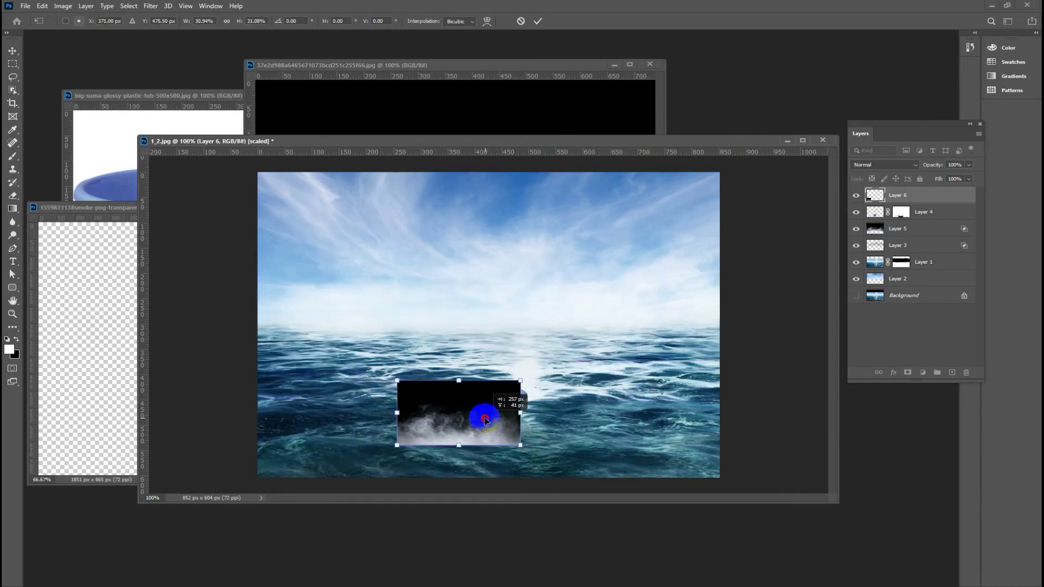
pyautogui.click(611, 399)
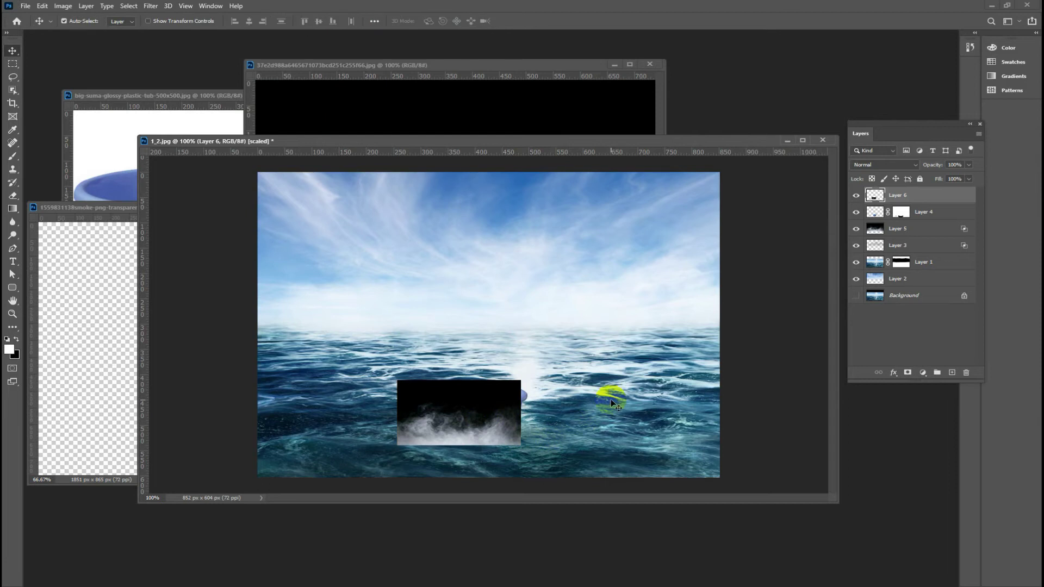
# Step: Blend the smoke layer in Screen mode and nudge it up under the tub
pyautogui.click(899, 165)
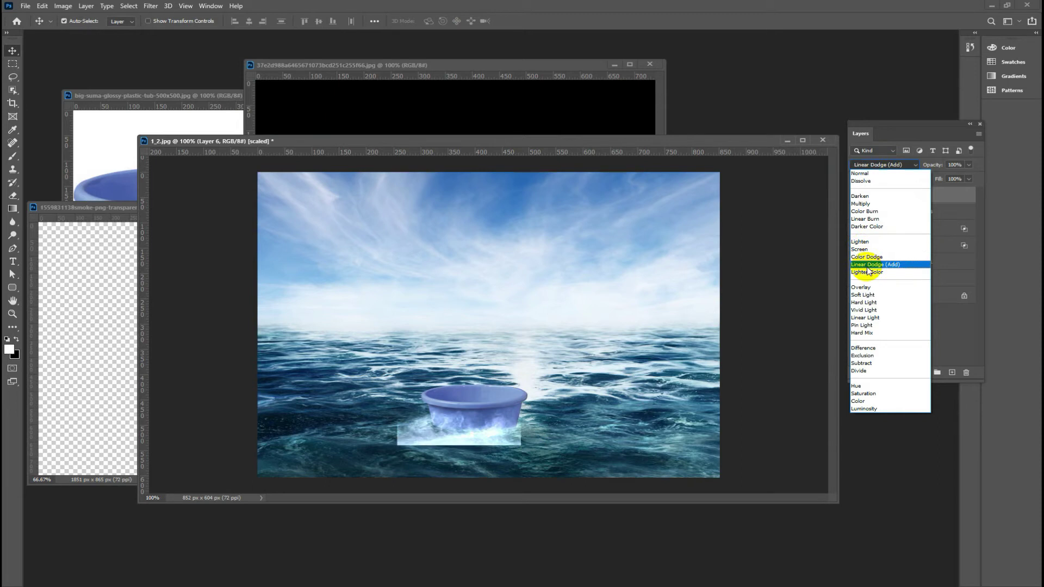
pyautogui.click(860, 249)
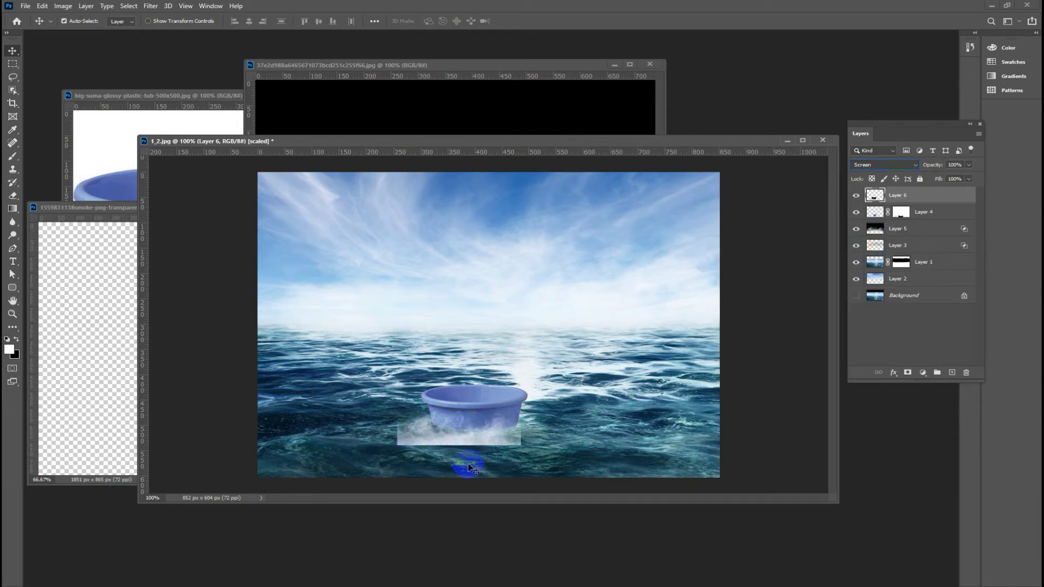
pyautogui.keyDown('ctrl'); pyautogui.click(467, 492); pyautogui.keyUp('ctrl')
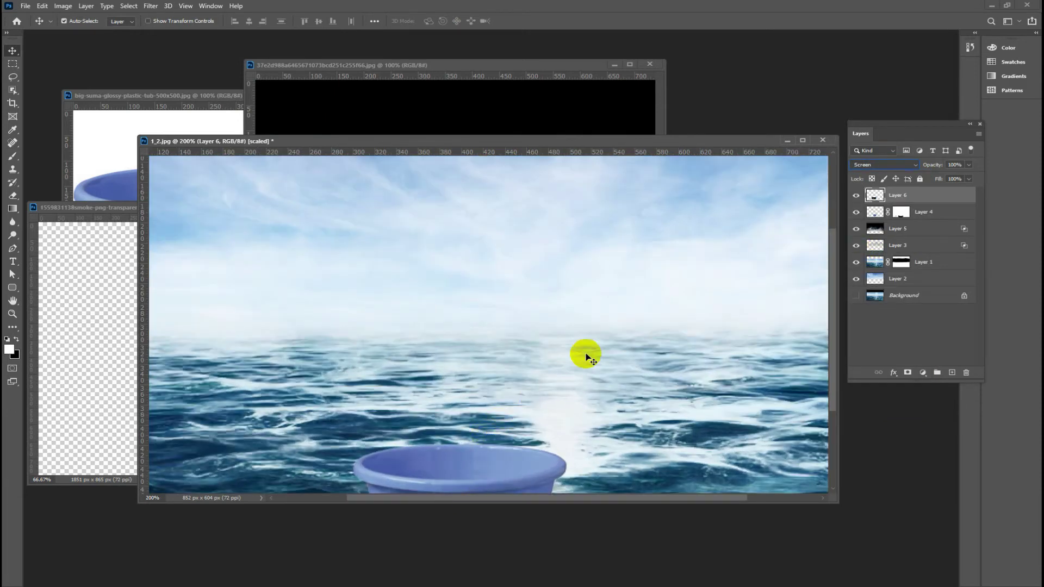
pyautogui.moveTo(833, 374); pyautogui.dragTo(832, 451)
pyautogui.moveTo(420, 415); pyautogui.dragTo(423, 402)
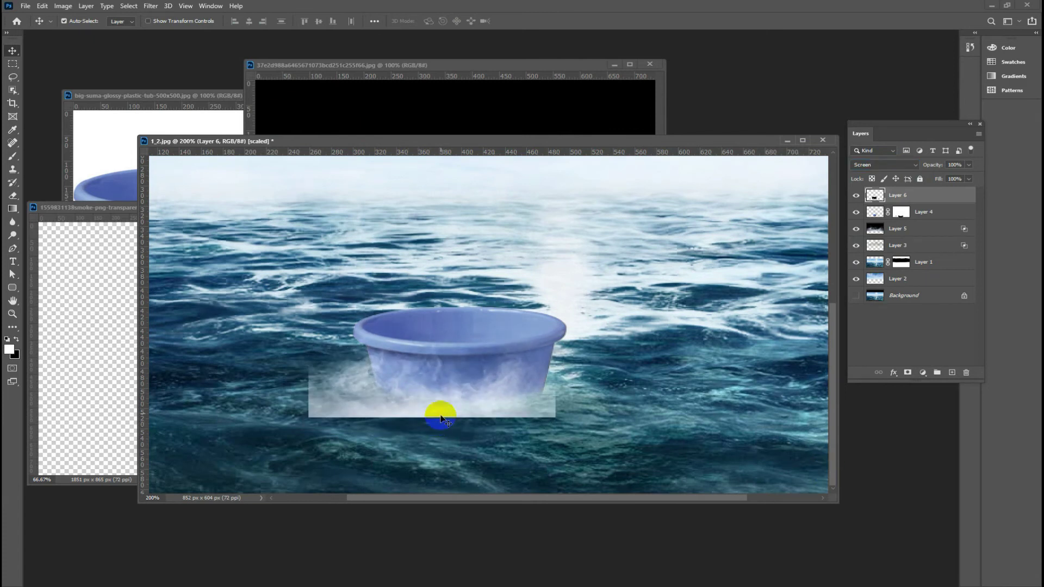
pyautogui.click(855, 294)
# Step: Add a layer mask to Layer 6 and paint black over the smoke's hard left edge
pyautogui.click(908, 373)
pyautogui.press('x')
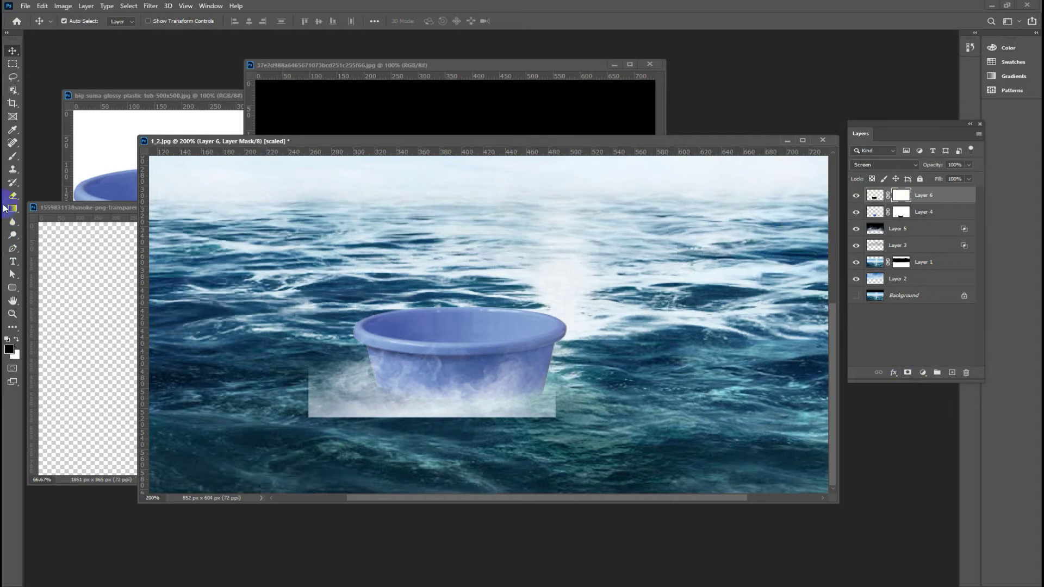
pyautogui.click(12, 157)
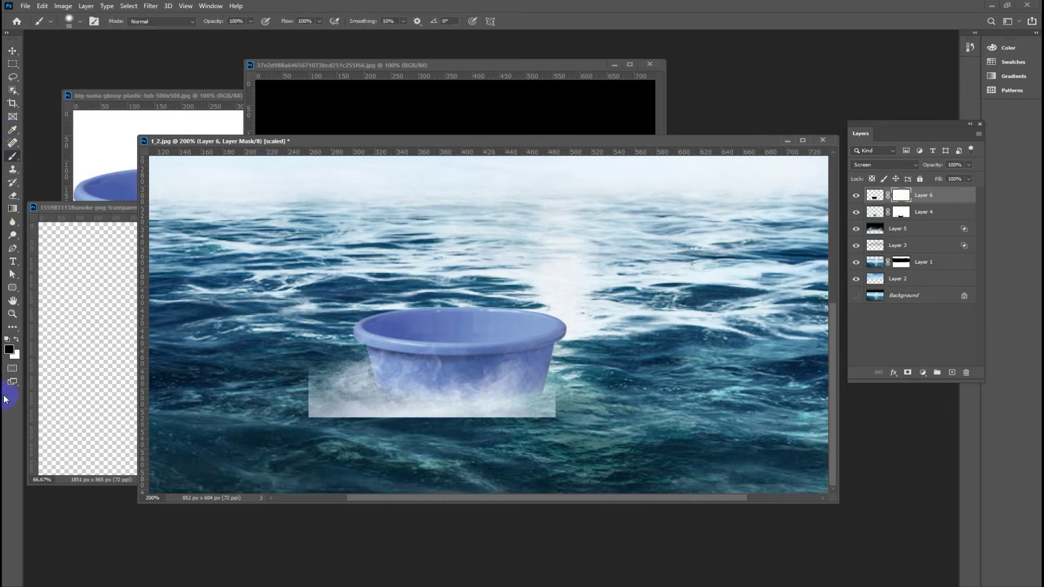
pyautogui.moveTo(284, 373); pyautogui.dragTo(357, 439)
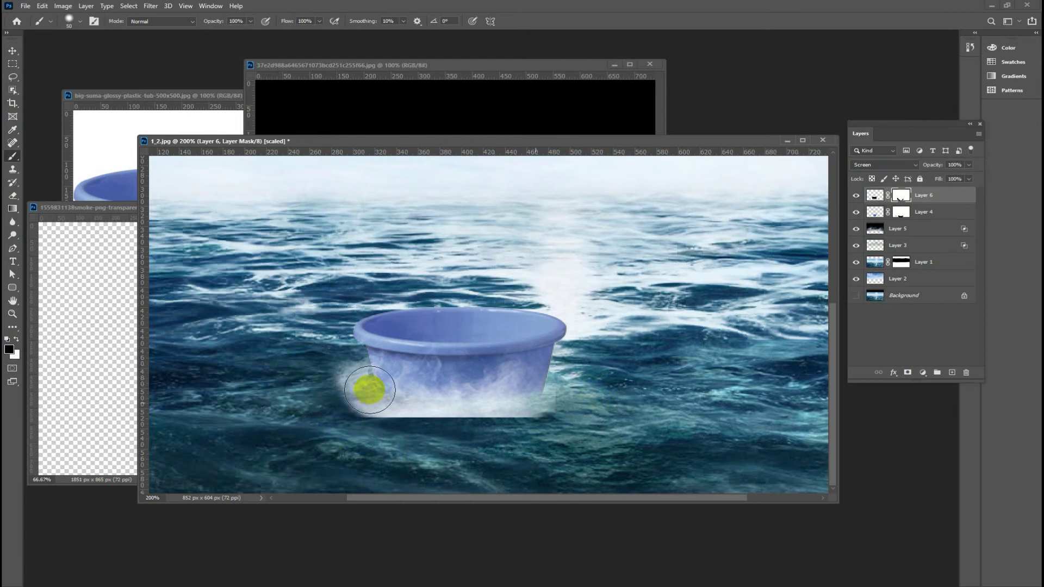
# Step: Set the brush to 0% hardness and 75 px size
pyautogui.rightClick(270, 270)
pyautogui.moveTo(356, 321)
pyautogui.mouseDown()
pyautogui.moveTo(291, 321)
pyautogui.moveTo(341, 332)
pyautogui.mouseUp()
pyautogui.press('Return')
pyautogui.rightClick(254, 307)
pyautogui.click(245, 274)
# Step: Mask out the smoke's edges left of, under and below the tub
pyautogui.moveTo(298, 367)
pyautogui.mouseDown()
pyautogui.moveTo(318, 365)
pyautogui.moveTo(366, 434)
pyautogui.moveTo(326, 408)
pyautogui.moveTo(314, 372)
pyautogui.moveTo(489, 466)
pyautogui.mouseUp()
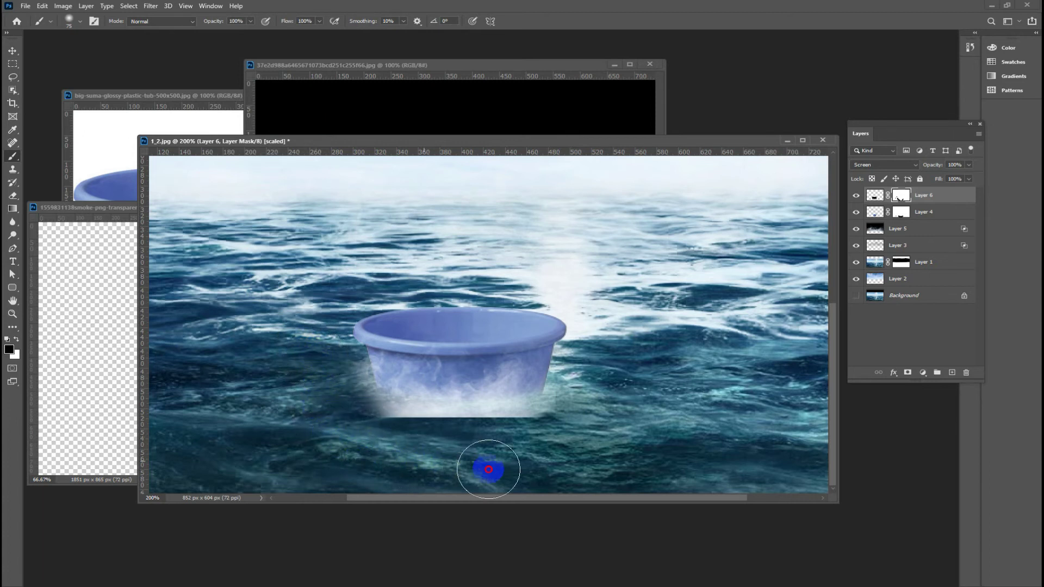
pyautogui.moveTo(592, 397)
pyautogui.mouseDown()
pyautogui.moveTo(507, 436)
pyautogui.moveTo(436, 446)
pyautogui.moveTo(384, 437)
pyautogui.moveTo(291, 345)
pyautogui.mouseUp()
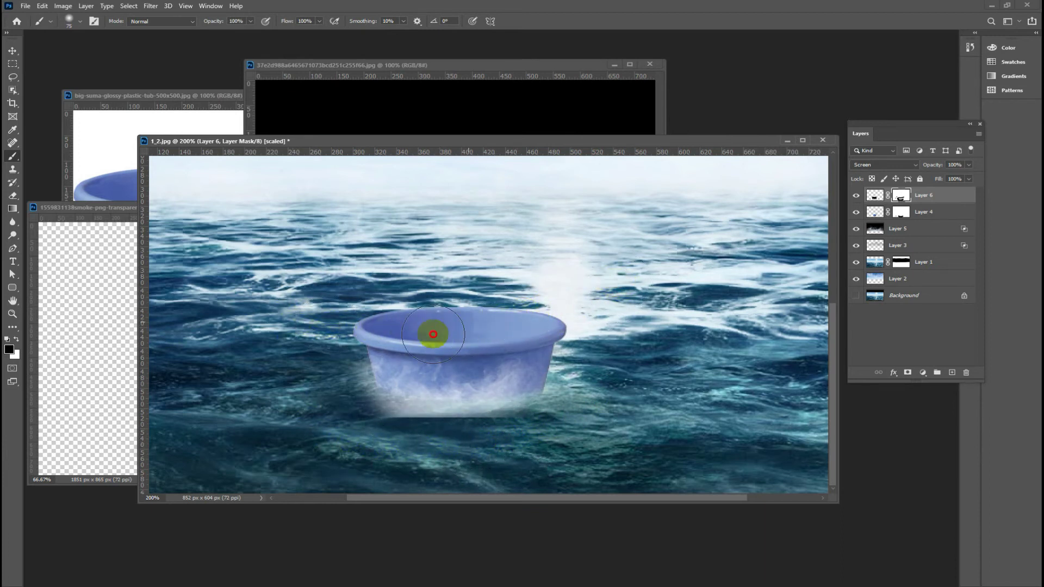
pyautogui.click(213, 408)
pyautogui.moveTo(212, 408)
pyautogui.mouseDown()
pyautogui.moveTo(397, 438)
pyautogui.moveTo(523, 439)
pyautogui.moveTo(344, 435)
pyautogui.moveTo(280, 455)
pyautogui.moveTo(395, 485)
pyautogui.moveTo(373, 454)
pyautogui.moveTo(294, 459)
pyautogui.mouseUp()
pyautogui.hotkey('ctrl', '-')
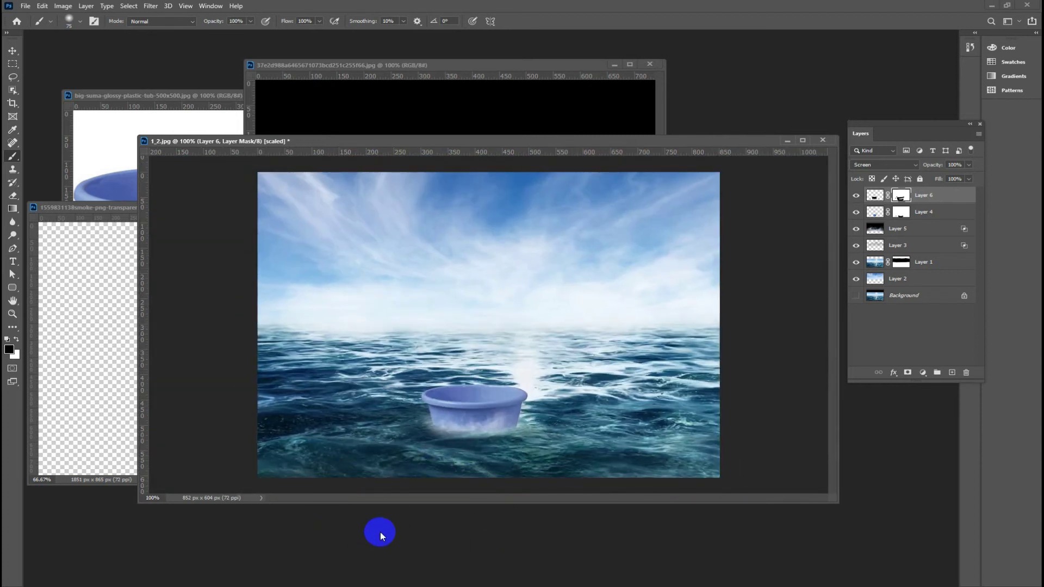
# Step: Fine-tune the smoke around the tub's base and close the black smoke source image
pyautogui.click(12, 50)
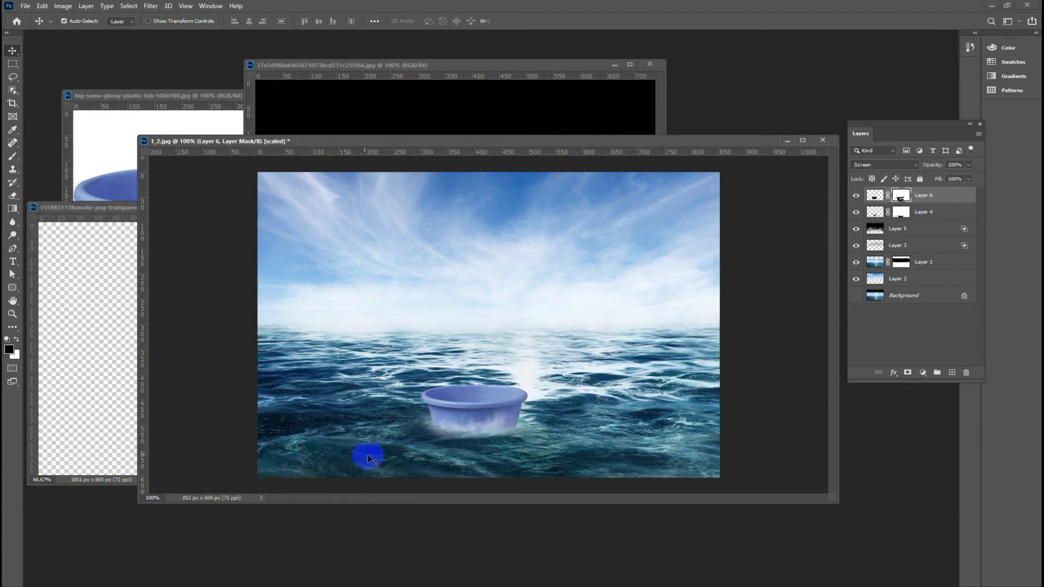
pyautogui.moveTo(477, 430); pyautogui.dragTo(501, 429)
pyautogui.moveTo(445, 432); pyautogui.dragTo(489, 429)
pyautogui.moveTo(498, 425)
pyautogui.mouseDown()
pyautogui.moveTo(479, 419)
pyautogui.moveTo(491, 441)
pyautogui.moveTo(256, 321)
pyautogui.mouseUp()
pyautogui.click(650, 64)
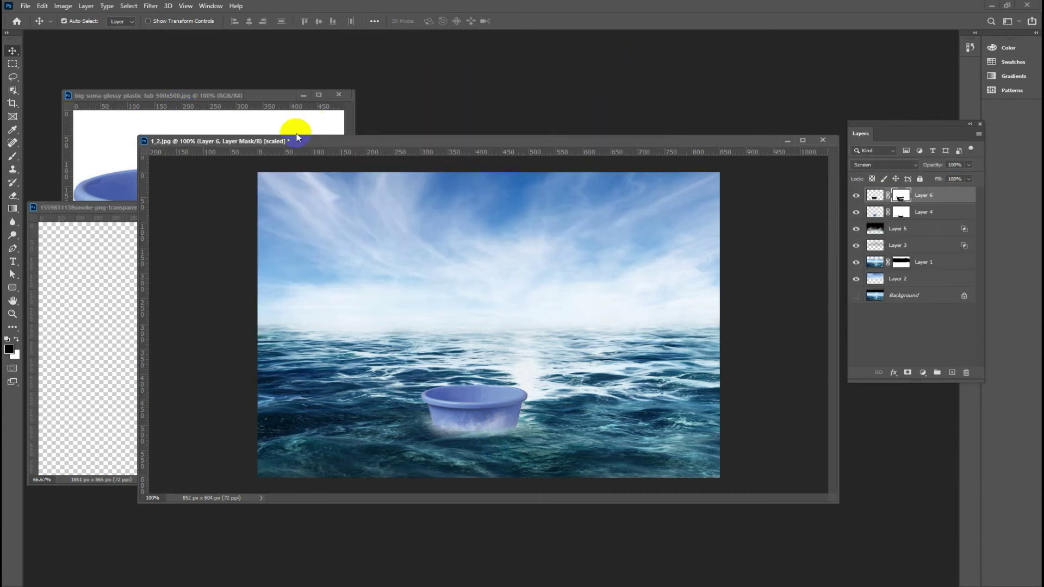
# Step: Open Critical-Thinking-Skills_Nov_Side-Image-1.jpg from Downloads in its own floating window
pyautogui.click(25, 5)
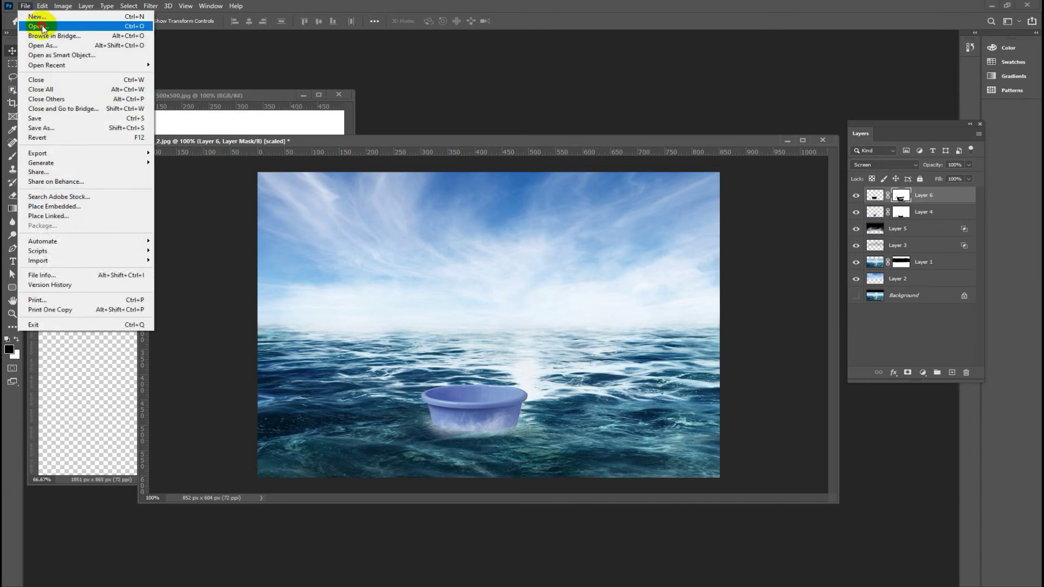
pyautogui.click(438, 315)
pyautogui.scroll(-5, 402, 245)
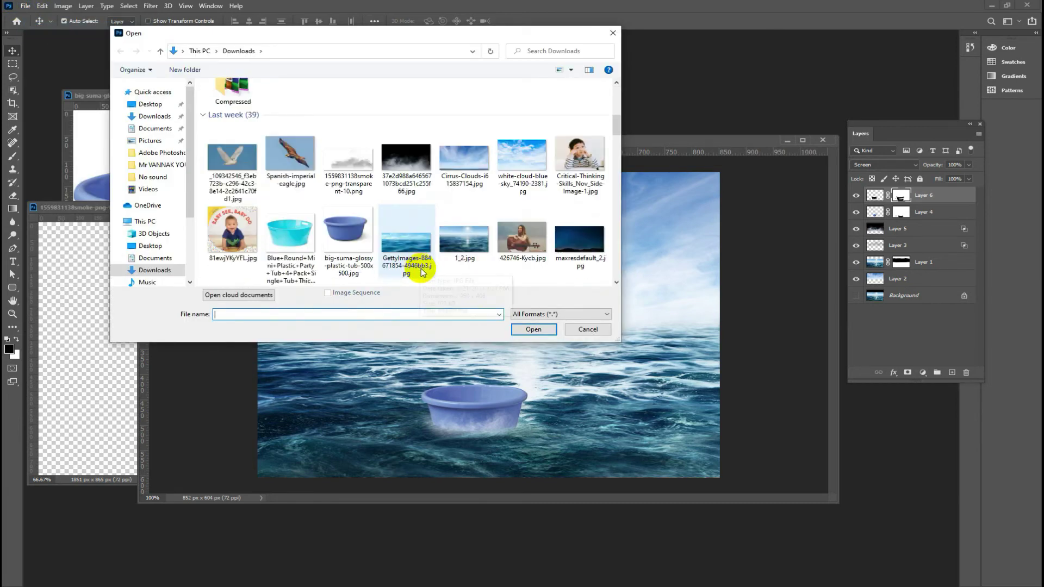
pyautogui.scroll(-5, 424, 280)
pyautogui.scroll(-5, 427, 277)
pyautogui.scroll(-5, 432, 274)
pyautogui.scroll(-5, 435, 275)
pyautogui.scroll(5, 435, 275)
pyautogui.scroll(5, 435, 275)
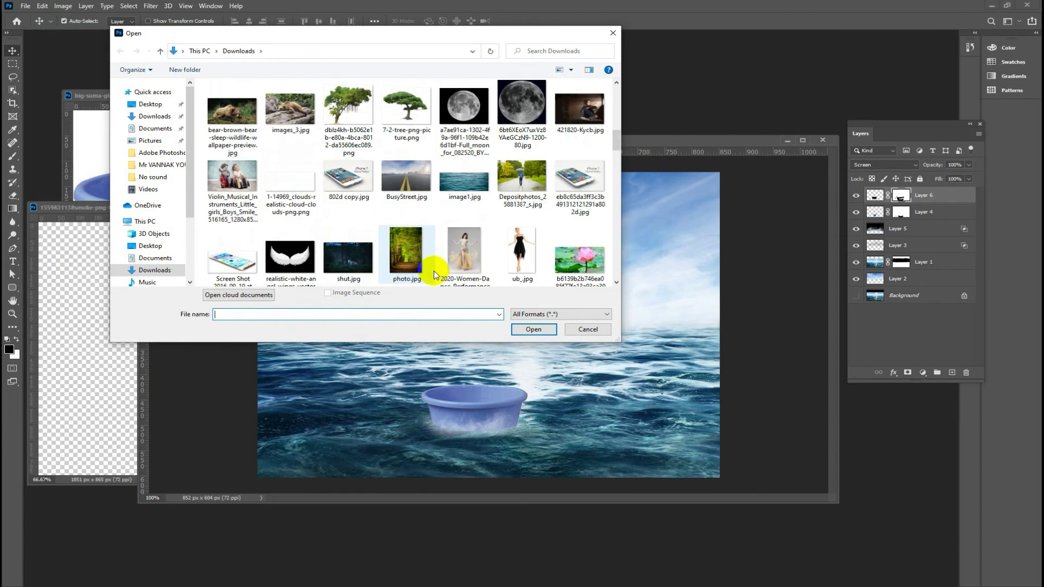
pyautogui.scroll(10, 435, 275)
pyautogui.click(579, 244)
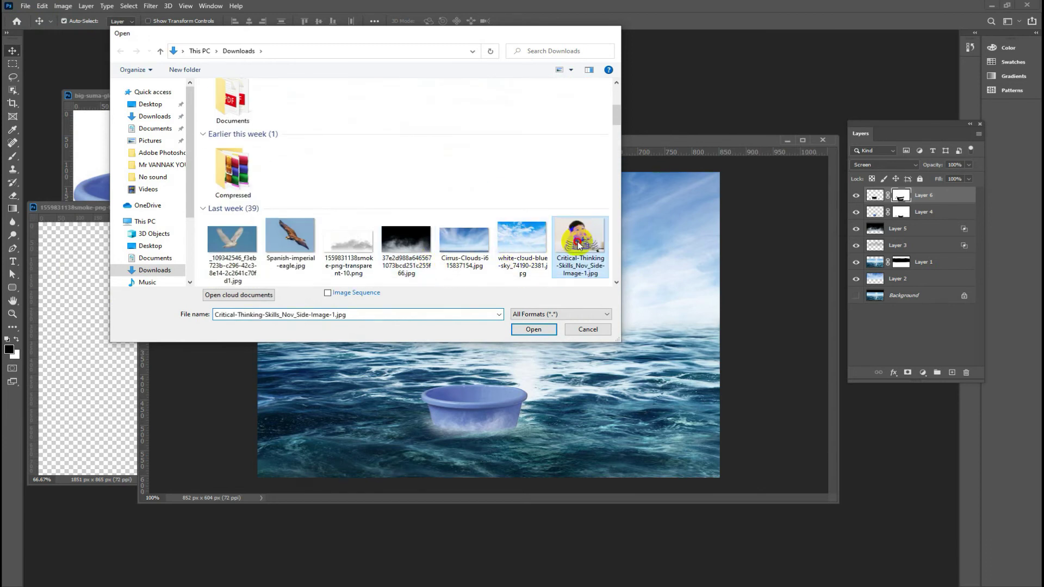
pyautogui.doubleClick(579, 244)
pyautogui.moveTo(408, 142)
pyautogui.mouseDown()
pyautogui.moveTo(415, 157)
pyautogui.moveTo(439, 61)
pyautogui.mouseUp()
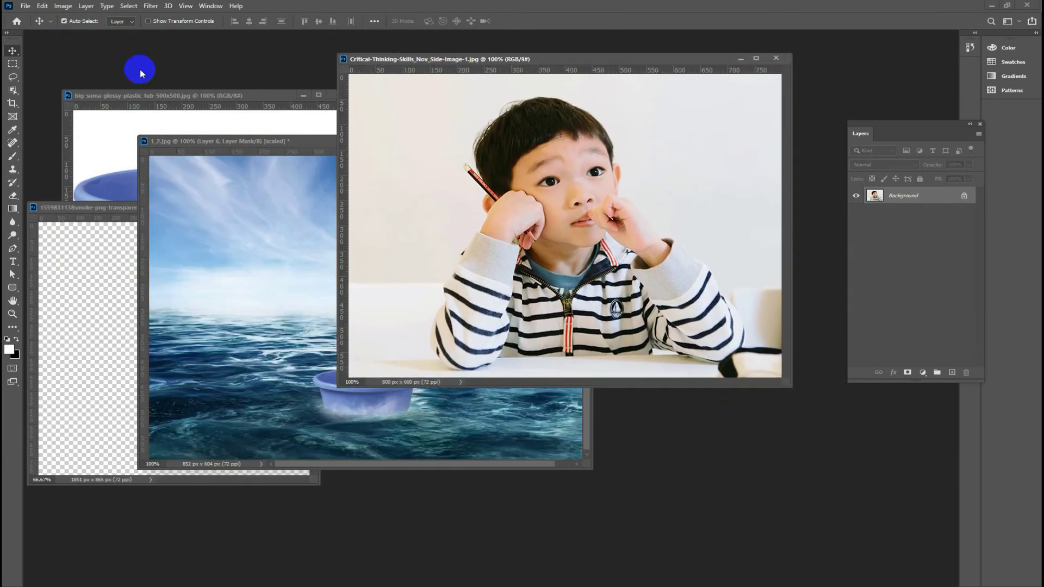
# Step: Select the boy with the Object Selection tool and drag him into the sea composite
pyautogui.click(12, 91)
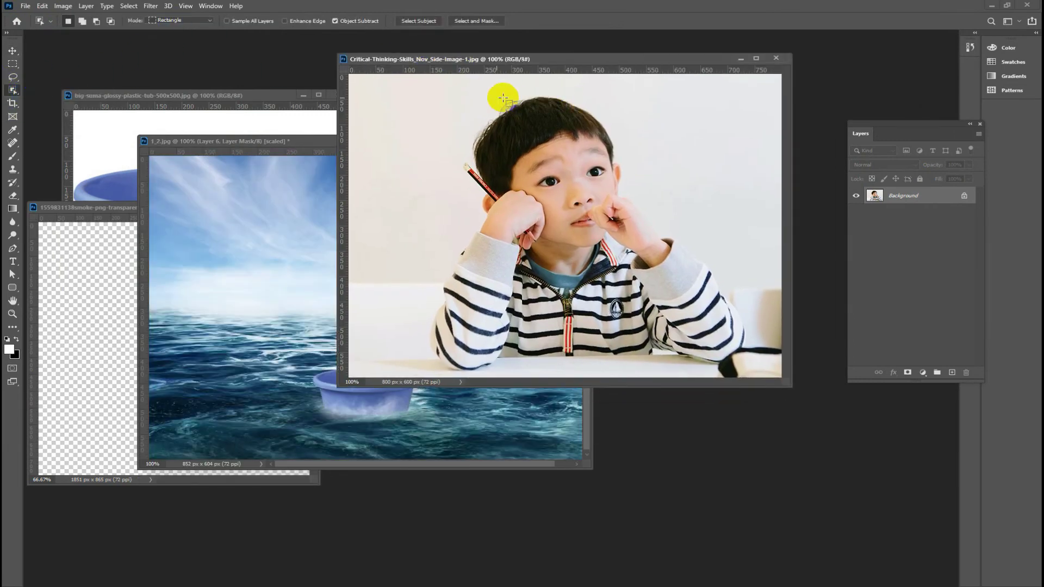
pyautogui.moveTo(410, 86)
pyautogui.mouseDown()
pyautogui.moveTo(726, 383)
pyautogui.moveTo(753, 370)
pyautogui.mouseUp()
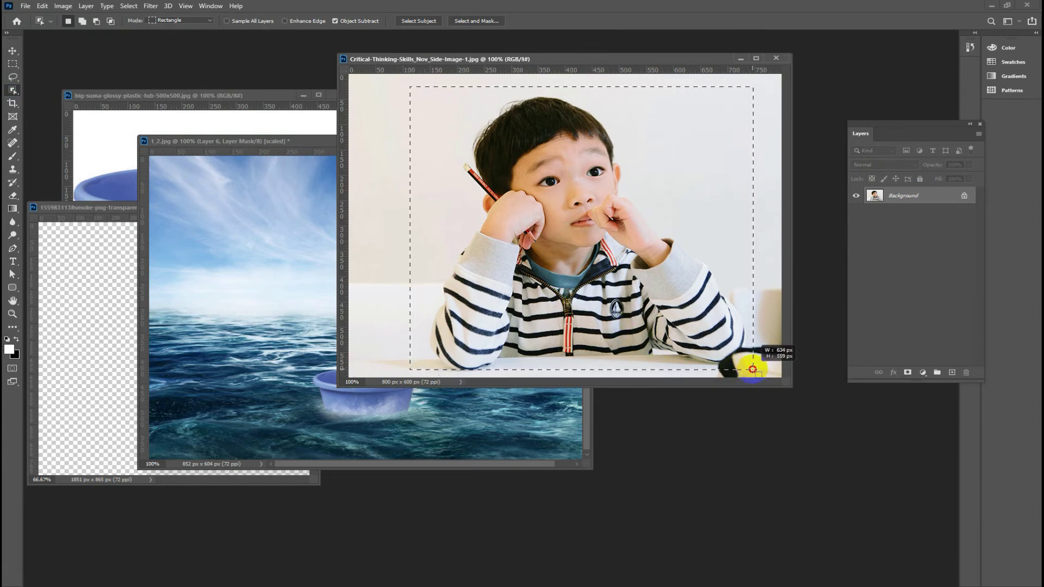
pyautogui.moveTo(752, 370); pyautogui.dragTo(748, 372)
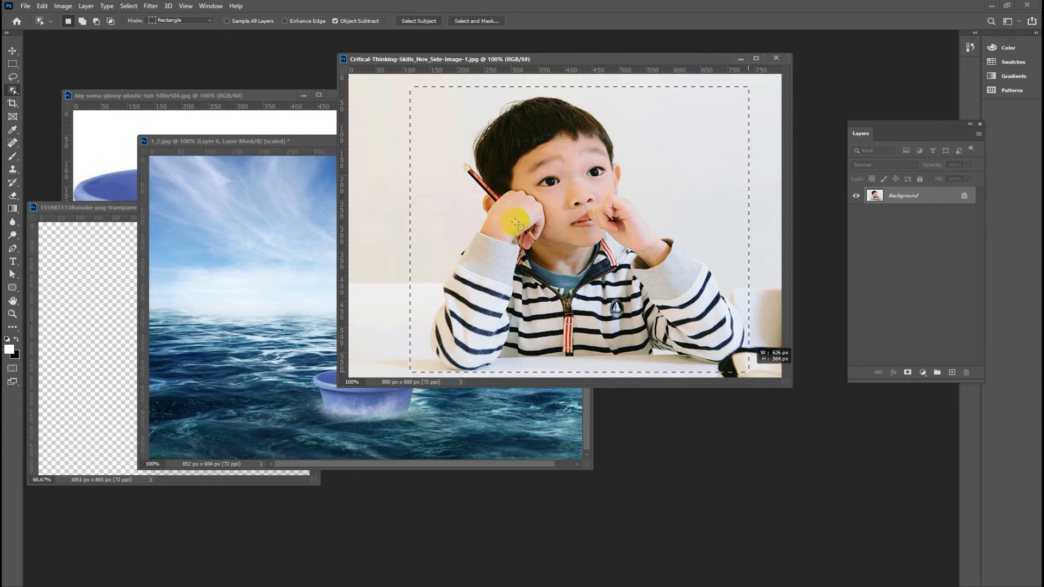
pyautogui.click(21, 53)
pyautogui.moveTo(576, 272)
pyautogui.mouseDown()
pyautogui.moveTo(498, 272)
pyautogui.moveTo(275, 319)
pyautogui.moveTo(358, 342)
pyautogui.mouseUp()
# Step: Scale the boy down to about 26% and position him over the tub
pyautogui.hotkey('ctrl', 't')
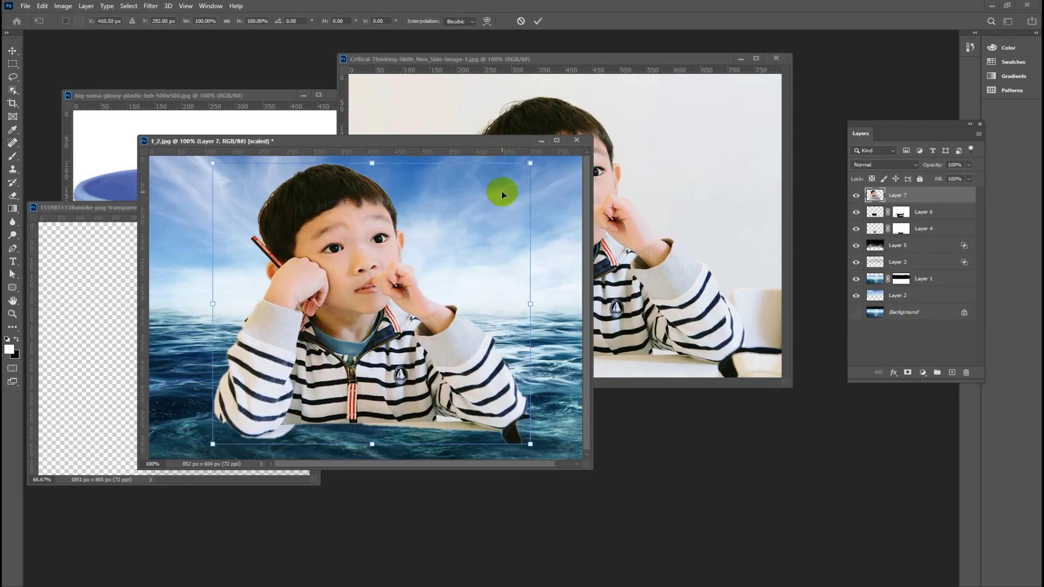
pyautogui.moveTo(532, 163); pyautogui.dragTo(282, 362)
pyautogui.moveTo(269, 440)
pyautogui.mouseDown()
pyautogui.moveTo(384, 387)
pyautogui.moveTo(378, 381)
pyautogui.mouseUp()
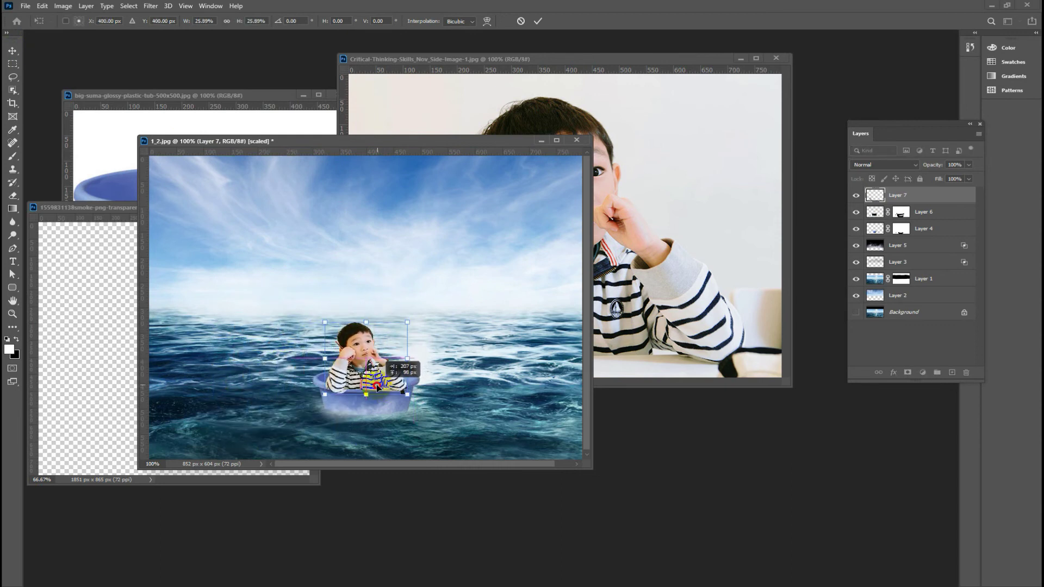
pyautogui.press('Return')
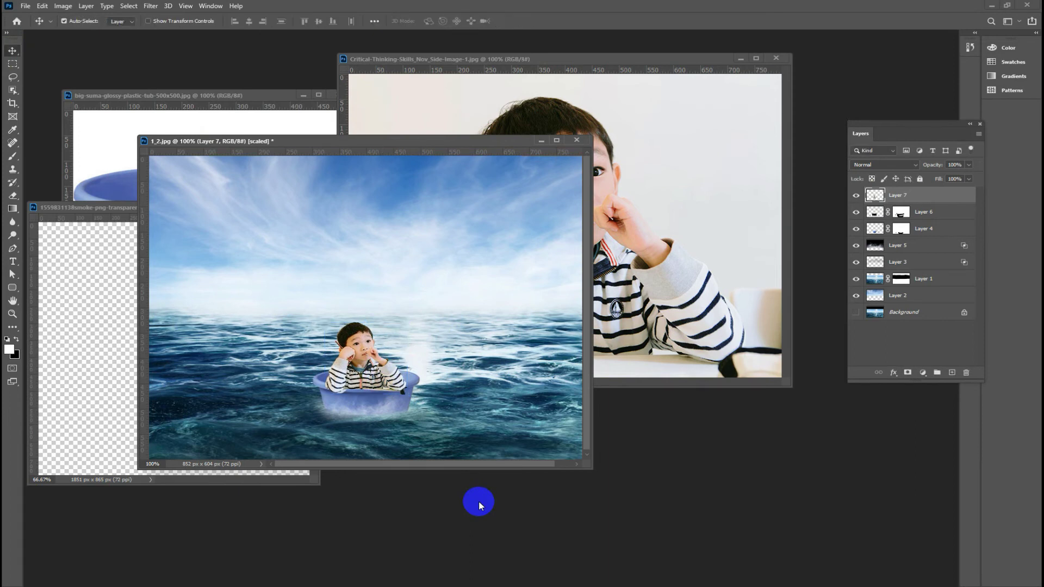
pyautogui.hotkey('ctrl', '+')
pyautogui.scroll(-1, 478, 348)
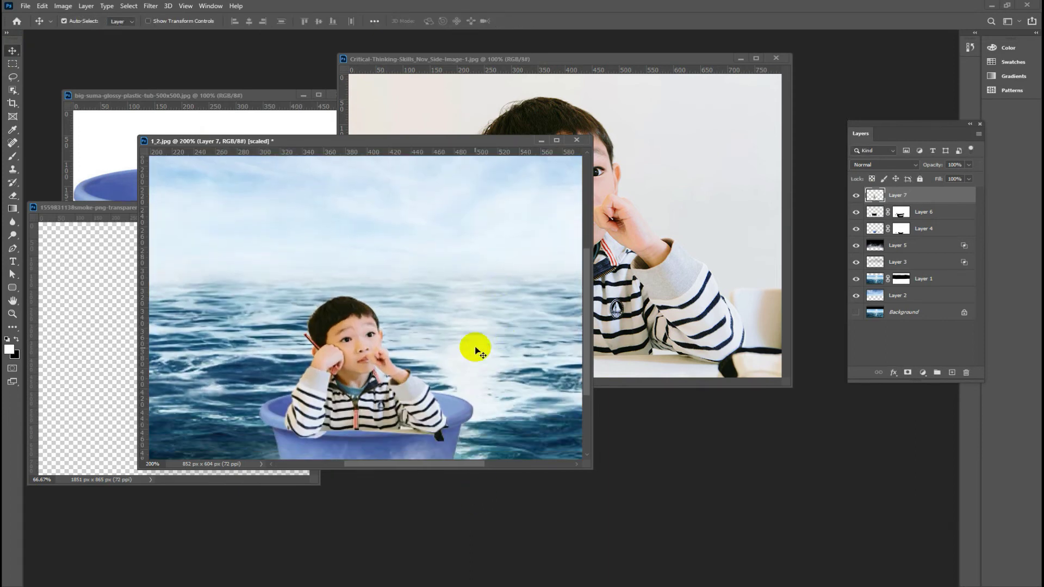
pyautogui.scroll(-2, 479, 361)
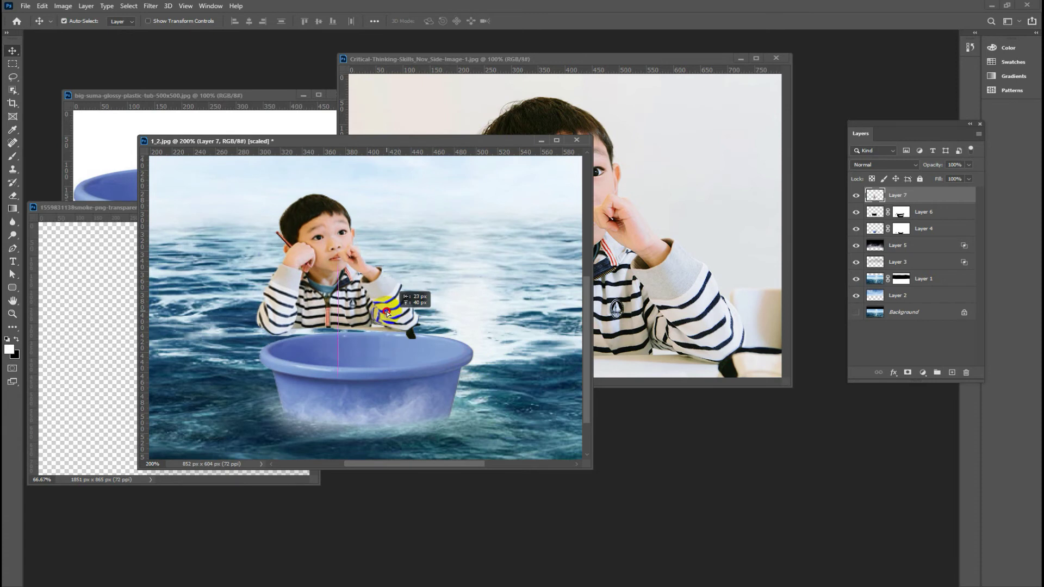
pyautogui.moveTo(421, 364); pyautogui.dragTo(378, 292)
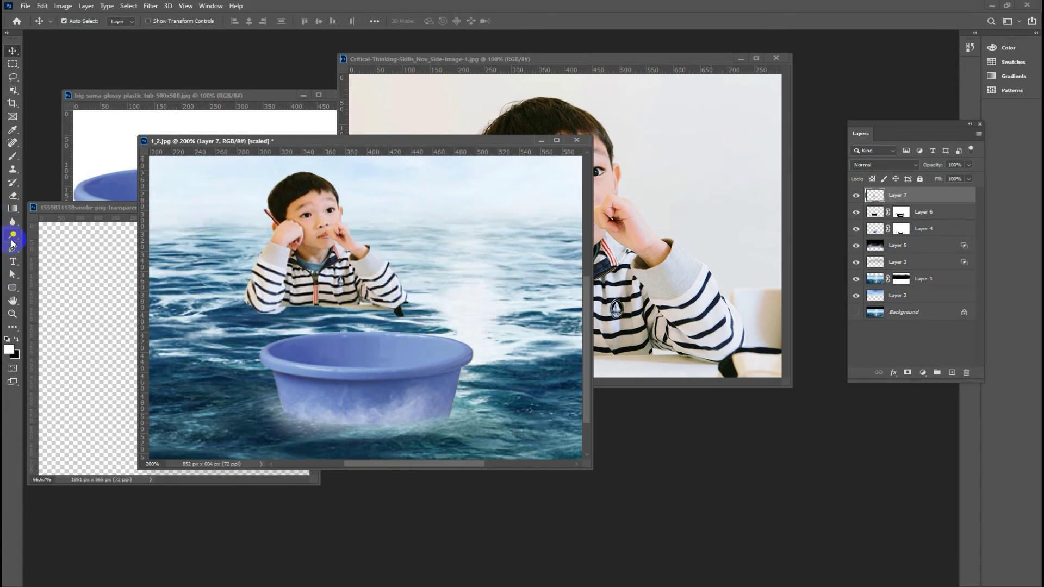
# Step: Set the Eraser to 48 px size and 30% hardness
pyautogui.click(13, 196)
pyautogui.moveTo(384, 289); pyautogui.dragTo(435, 311)
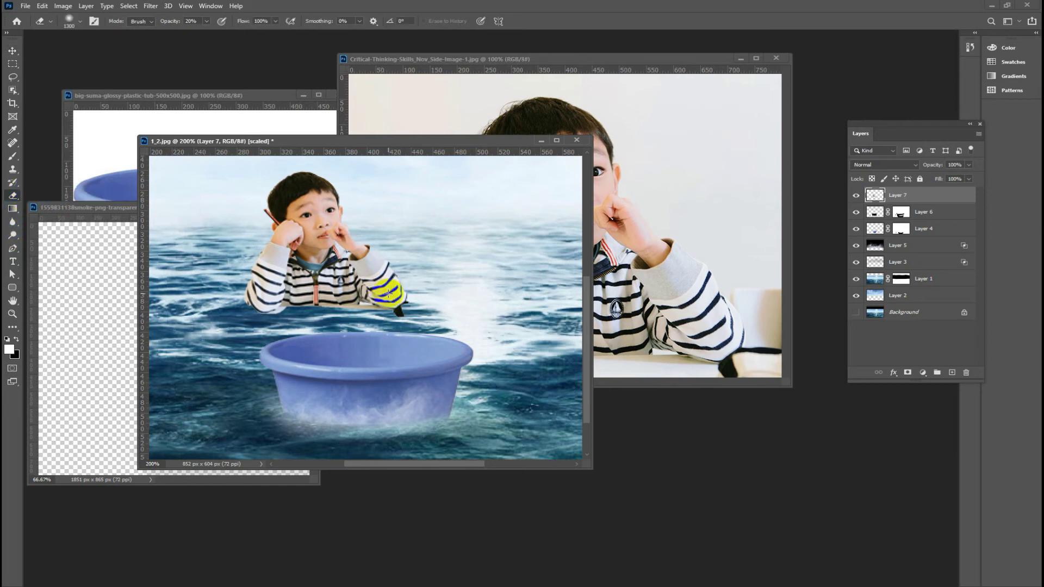
pyautogui.rightClick(434, 311)
pyautogui.click(521, 334)
pyautogui.moveTo(492, 359); pyautogui.dragTo(514, 360)
pyautogui.click(509, 335)
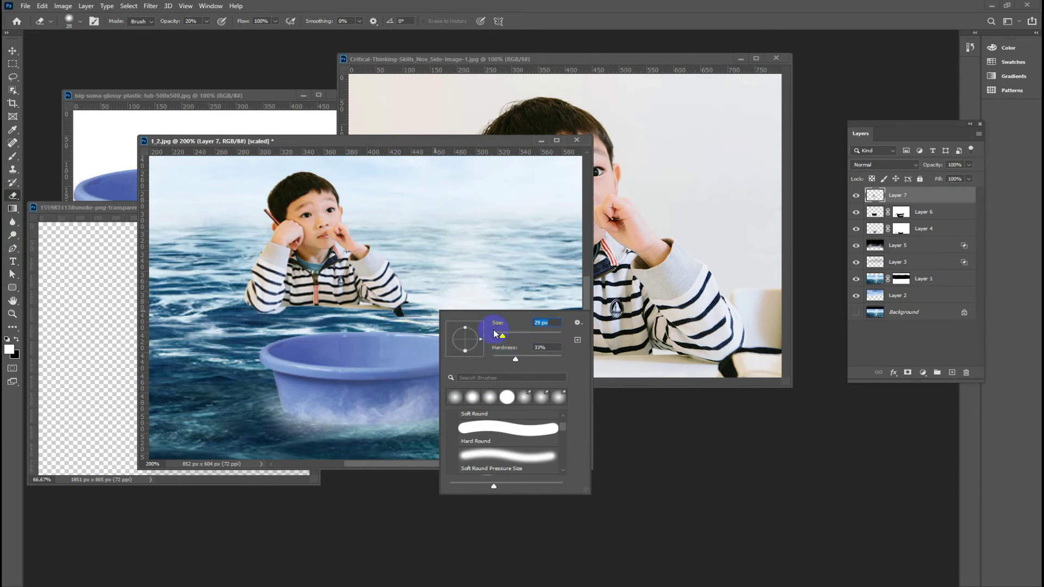
pyautogui.click(399, 318)
pyautogui.click(415, 309)
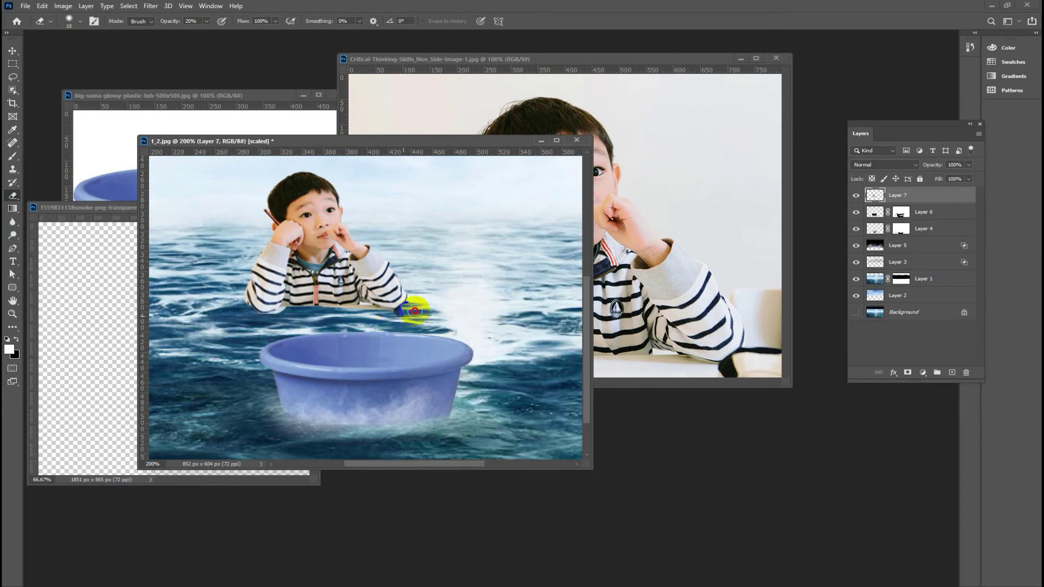
# Step: Erase the dark leftover beside the boy's arm at 100% eraser opacity
pyautogui.moveTo(392, 319); pyautogui.dragTo(380, 333)
pyautogui.click(206, 21)
pyautogui.moveTo(201, 32); pyautogui.dragTo(280, 38)
pyautogui.click(390, 423)
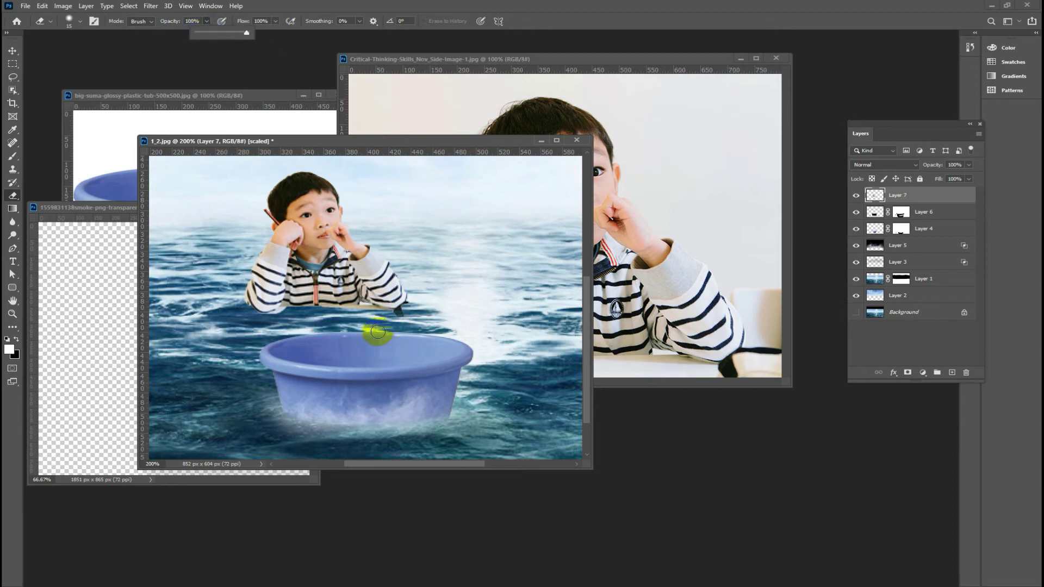
pyautogui.click(415, 304)
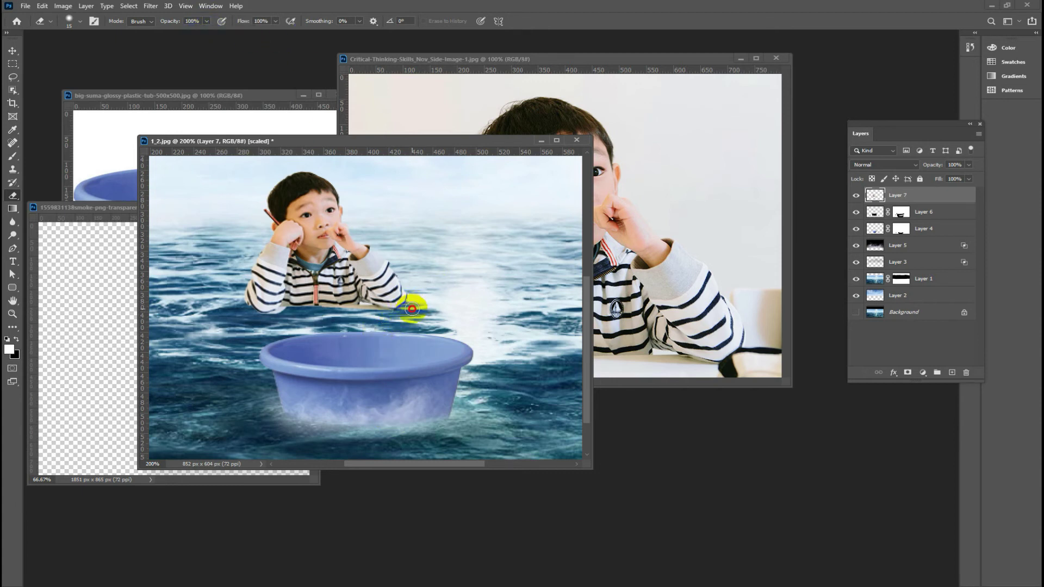
pyautogui.moveTo(389, 319); pyautogui.dragTo(329, 314)
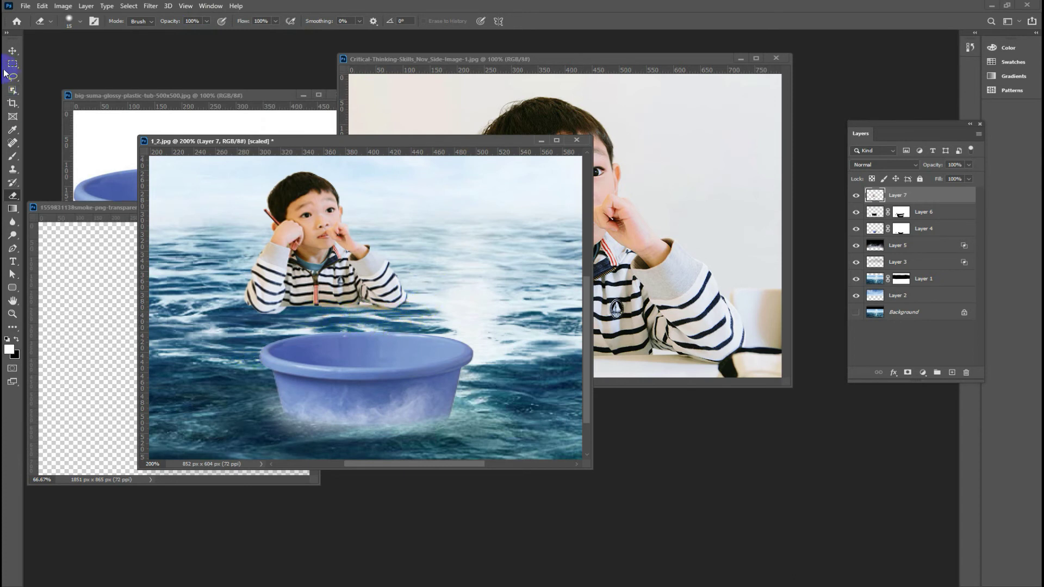
# Step: Move the boy back down into the blue tub and fit the image in view
pyautogui.click(12, 50)
pyautogui.moveTo(347, 258); pyautogui.dragTo(388, 321)
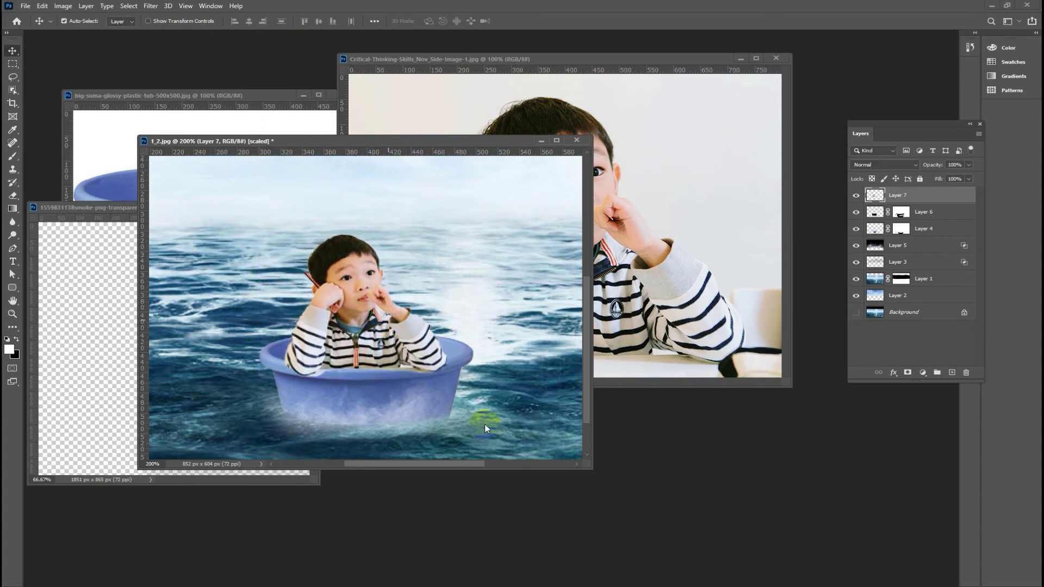
pyautogui.hotkey('ctrl', '-')
pyautogui.hotkey('ctrl', '-')
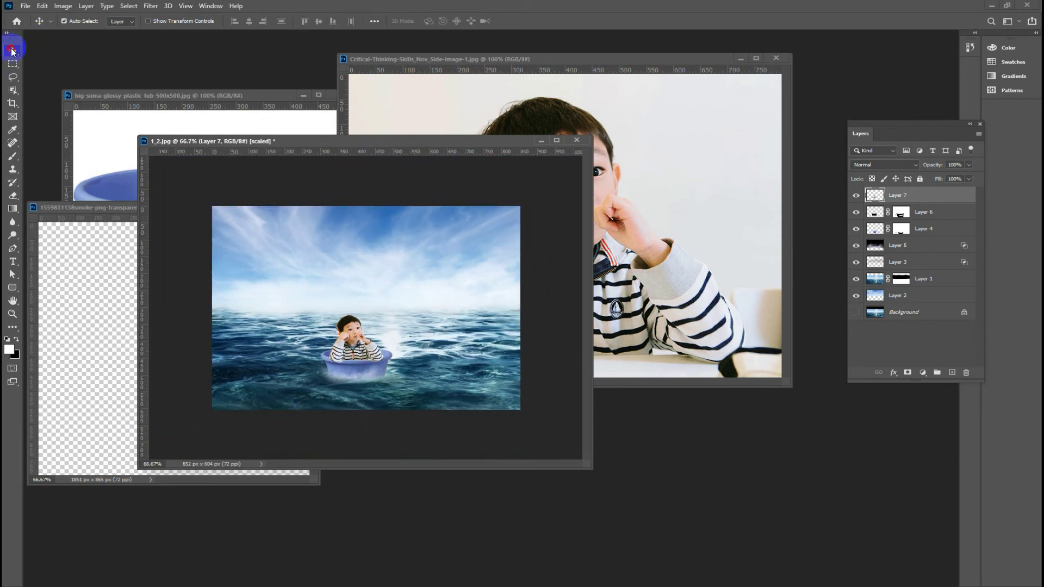
# Step: Minimize the smoke image document and rearrange the sea composite window
pyautogui.click(346, 281)
pyautogui.click(371, 375)
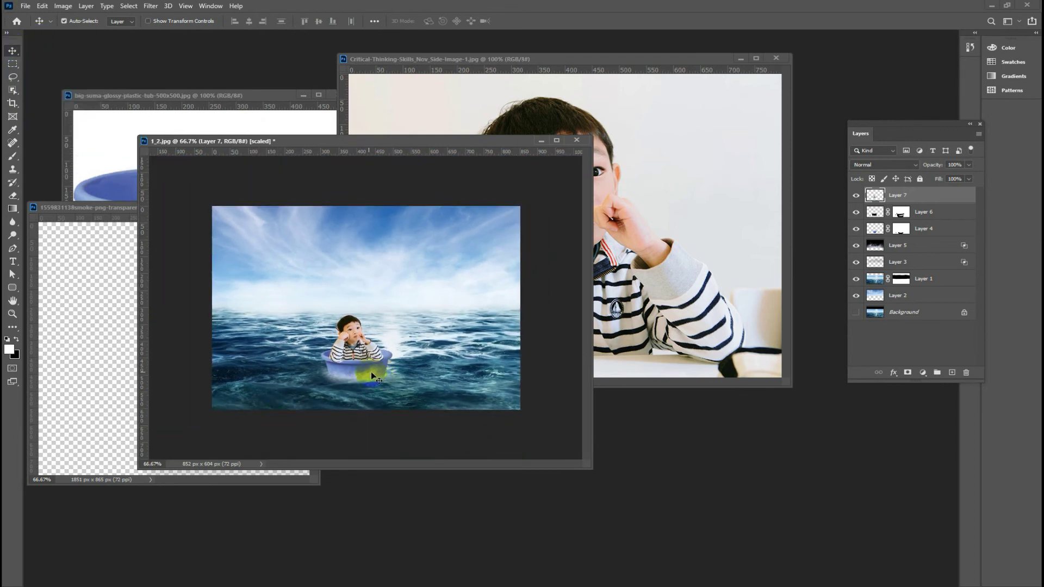
pyautogui.click(402, 361)
pyautogui.click(455, 372)
pyautogui.click(76, 209)
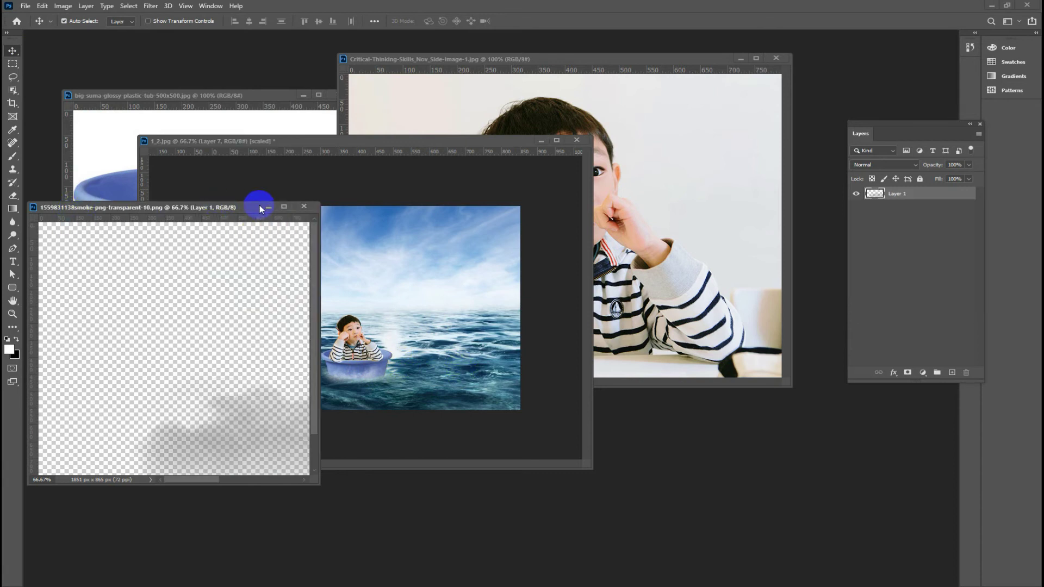
pyautogui.click(269, 207)
pyautogui.moveTo(355, 141); pyautogui.dragTo(468, 170)
pyautogui.click(394, 423)
pyautogui.moveTo(399, 435); pyautogui.dragTo(438, 406)
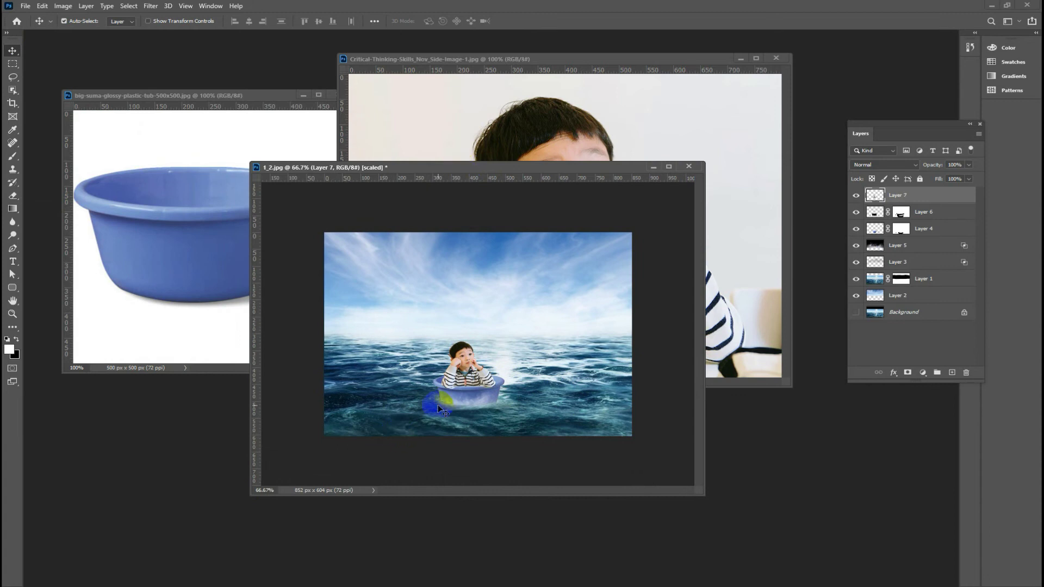
pyautogui.moveTo(371, 430); pyautogui.dragTo(34, 29)
# Step: Open the snowy owl photo and Spanish-imperial-eagle.jpg together from Downloads
pyautogui.click(25, 6)
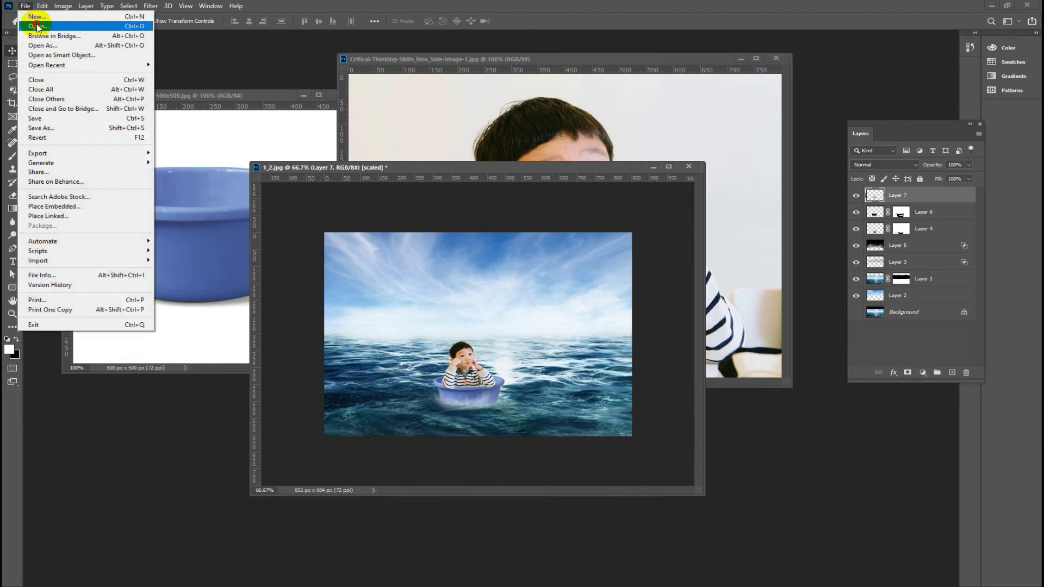
pyautogui.click(37, 29)
pyautogui.scroll(-5, 498, 247)
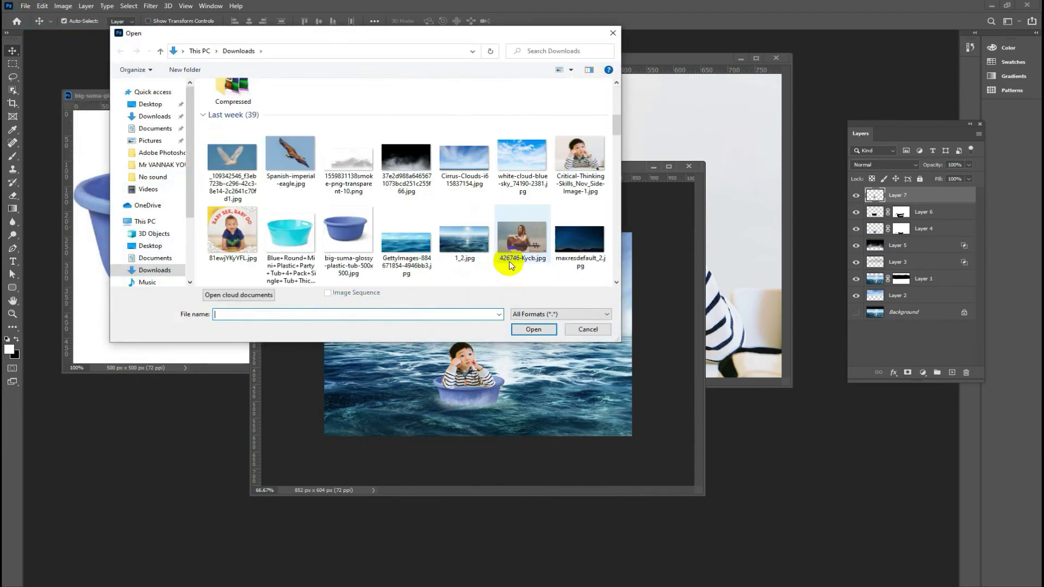
pyautogui.scroll(-5, 513, 256)
pyautogui.scroll(-5, 510, 261)
pyautogui.scroll(3, 511, 266)
pyautogui.scroll(3, 511, 265)
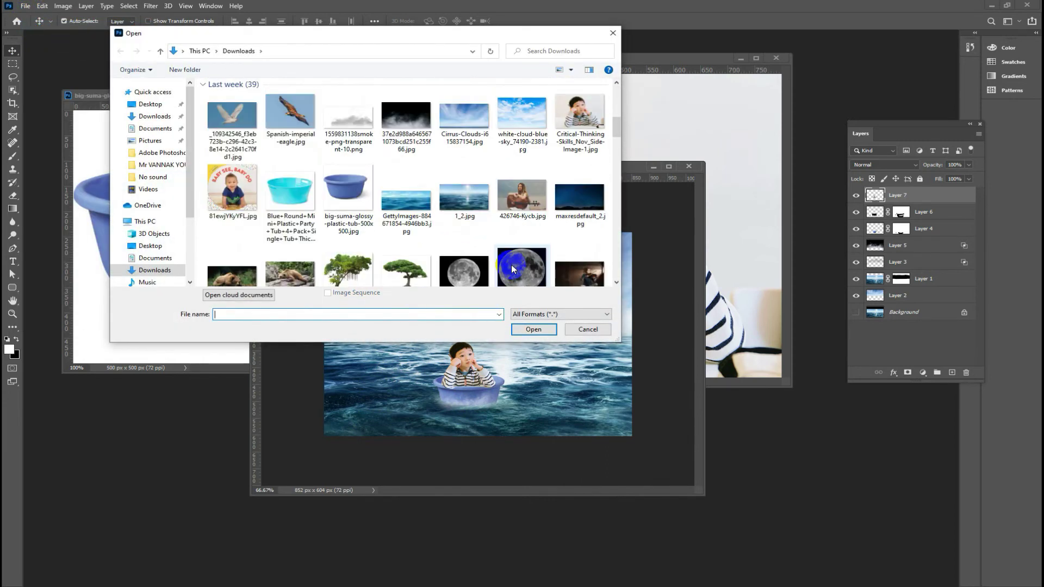
pyautogui.click(227, 112)
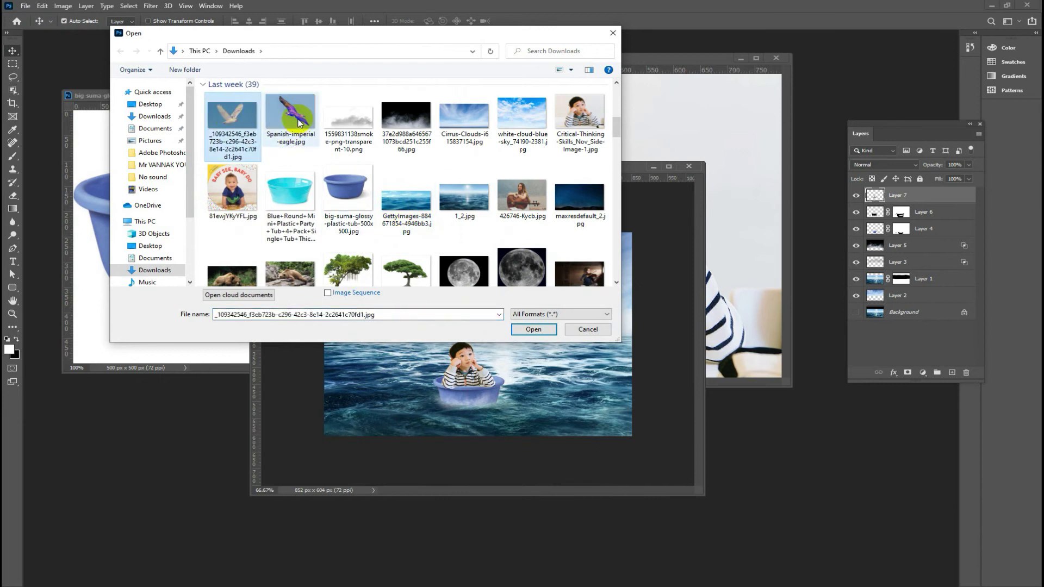
pyautogui.keyDown('ctrl'); pyautogui.click(290, 117); pyautogui.keyUp('ctrl')
pyautogui.click(540, 332)
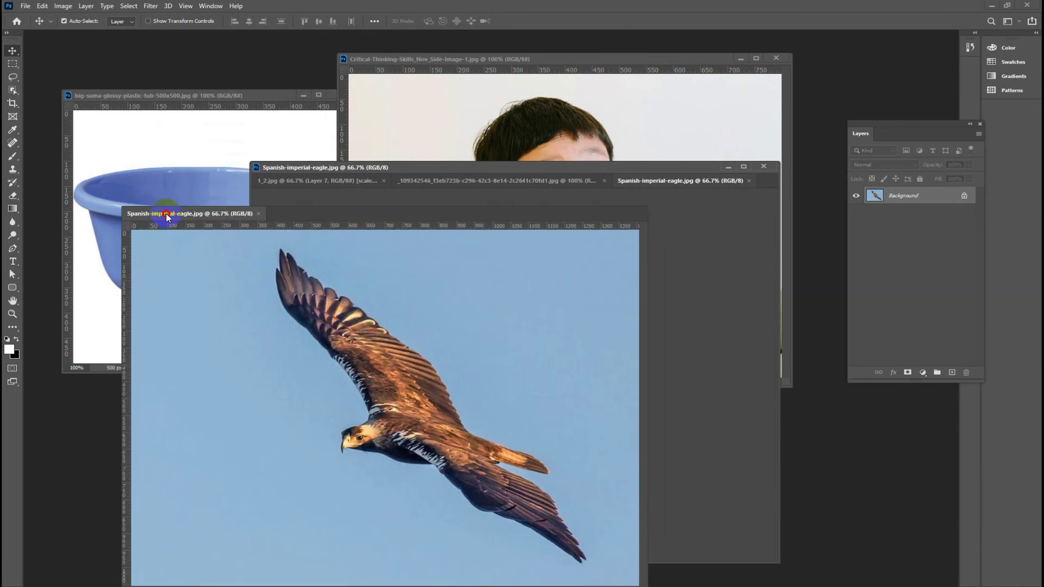
# Step: Float the eagle and owl images into their own windows and dismiss the Background warning
pyautogui.moveTo(657, 184); pyautogui.dragTo(162, 204)
pyautogui.moveTo(527, 180)
pyautogui.mouseDown()
pyautogui.moveTo(664, 245)
pyautogui.moveTo(674, 302)
pyautogui.moveTo(666, 294)
pyautogui.mouseUp()
pyautogui.moveTo(731, 472); pyautogui.dragTo(788, 487)
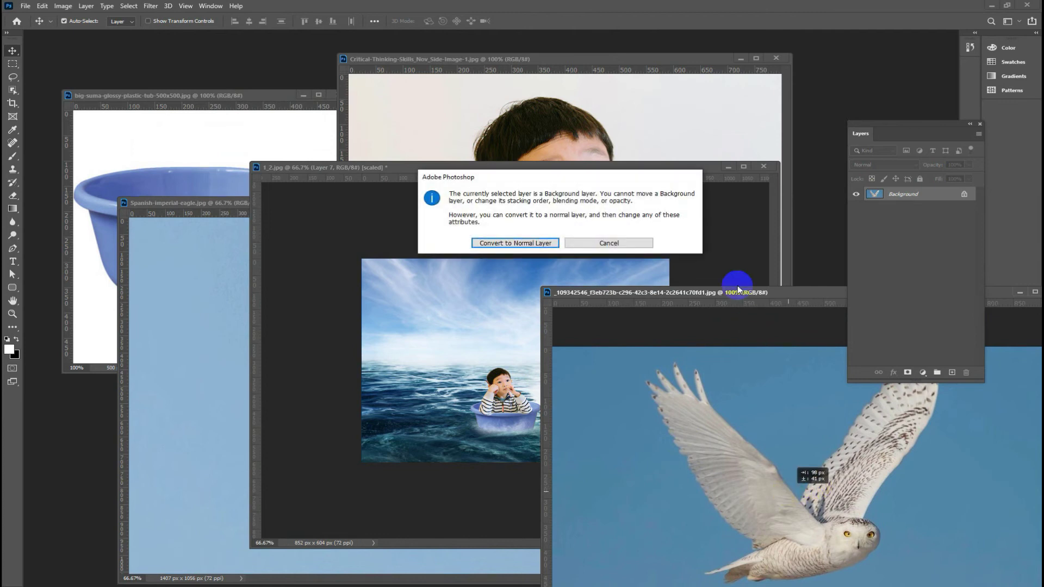
pyautogui.click(616, 242)
pyautogui.moveTo(691, 296)
pyautogui.mouseDown()
pyautogui.moveTo(261, 49)
pyautogui.moveTo(252, 58)
pyautogui.mouseUp()
# Step: Marquee-select the owl and drag it into the sea composite
pyautogui.click(12, 91)
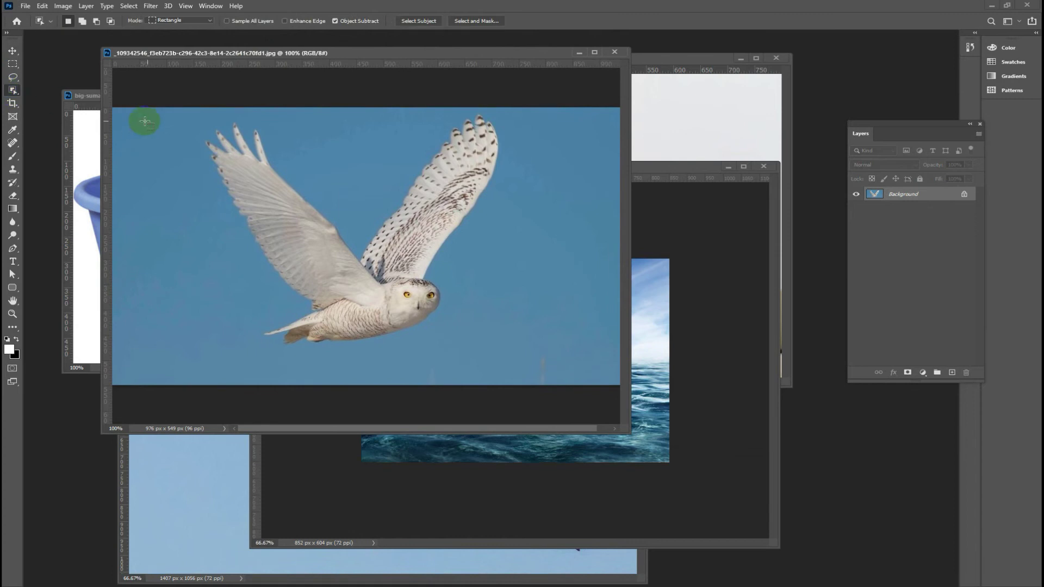
pyautogui.moveTo(192, 109); pyautogui.dragTo(512, 355)
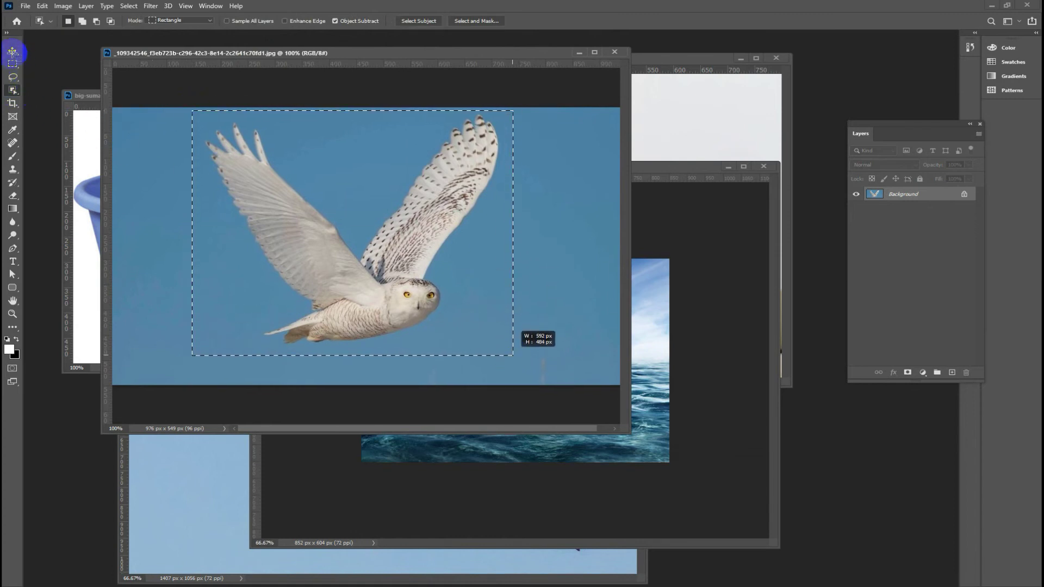
pyautogui.click(13, 52)
pyautogui.moveTo(371, 303)
pyautogui.mouseDown()
pyautogui.moveTo(733, 403)
pyautogui.moveTo(646, 374)
pyautogui.moveTo(534, 389)
pyautogui.mouseUp()
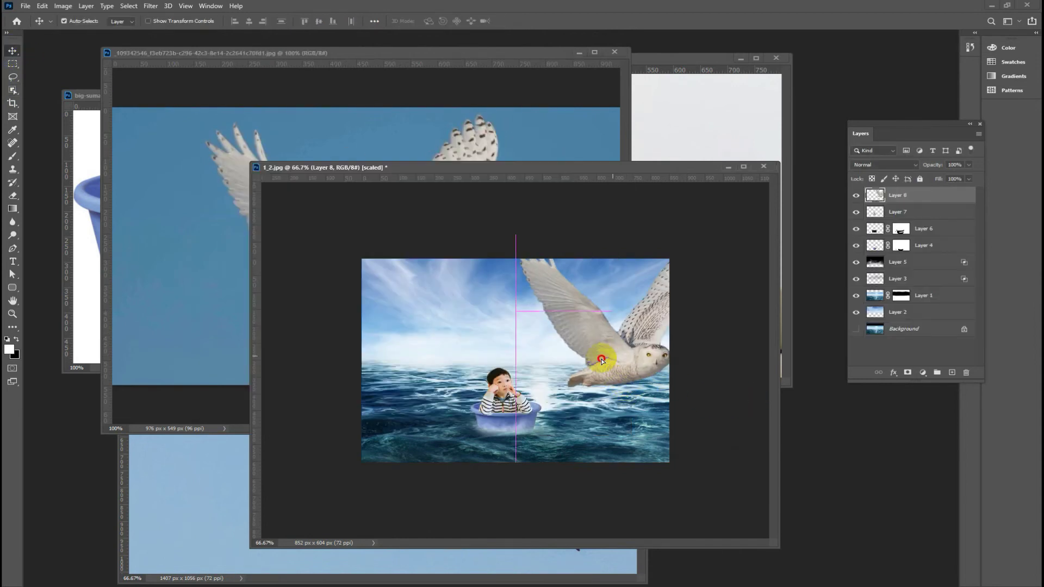
# Step: Scale the owl to about 36%, flip it horizontally, and place it right of the boy
pyautogui.hotkey('ctrl', 't')
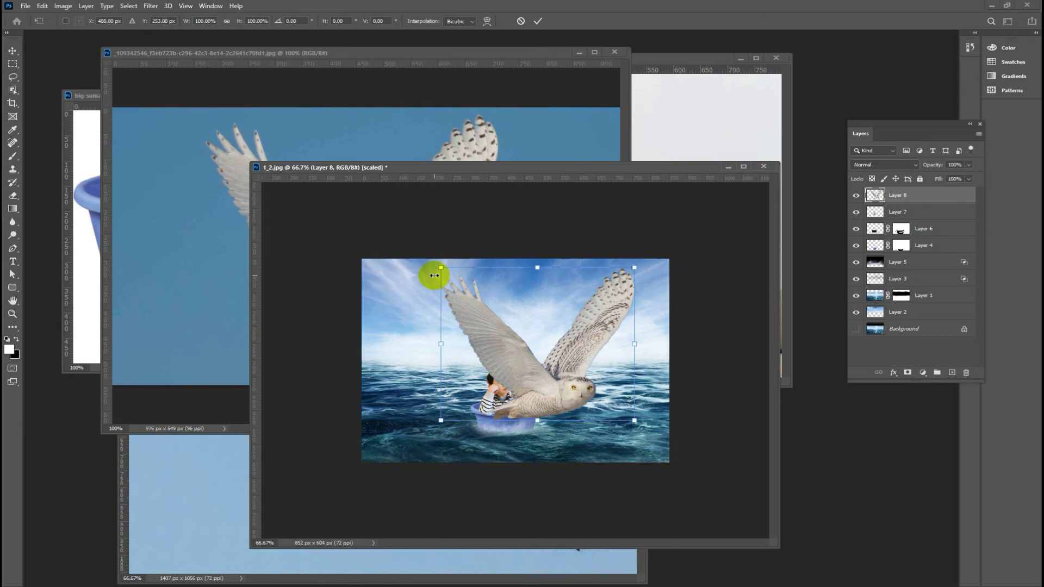
pyautogui.moveTo(440, 267); pyautogui.dragTo(564, 363)
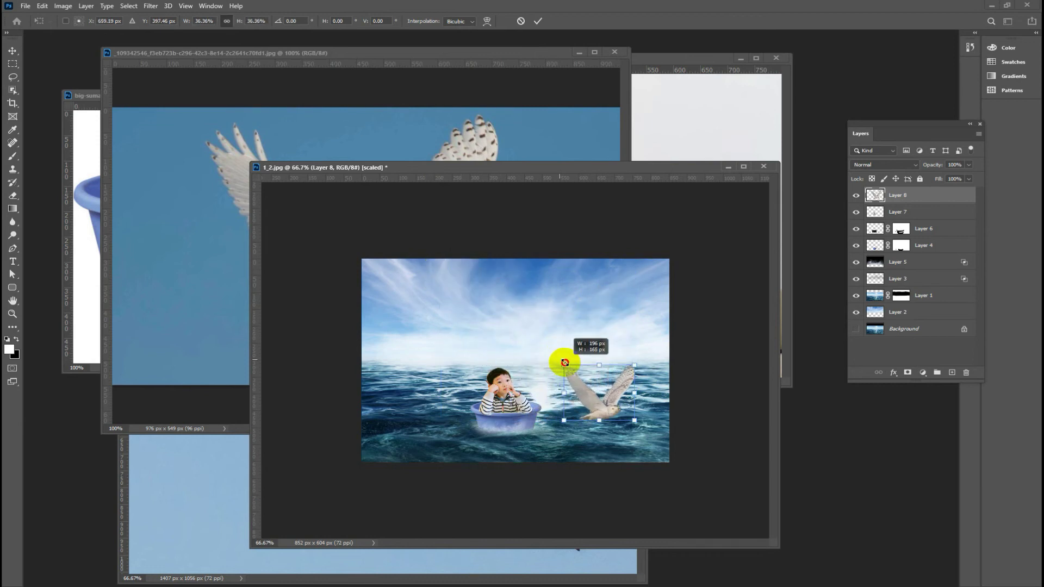
pyautogui.rightClick(598, 402)
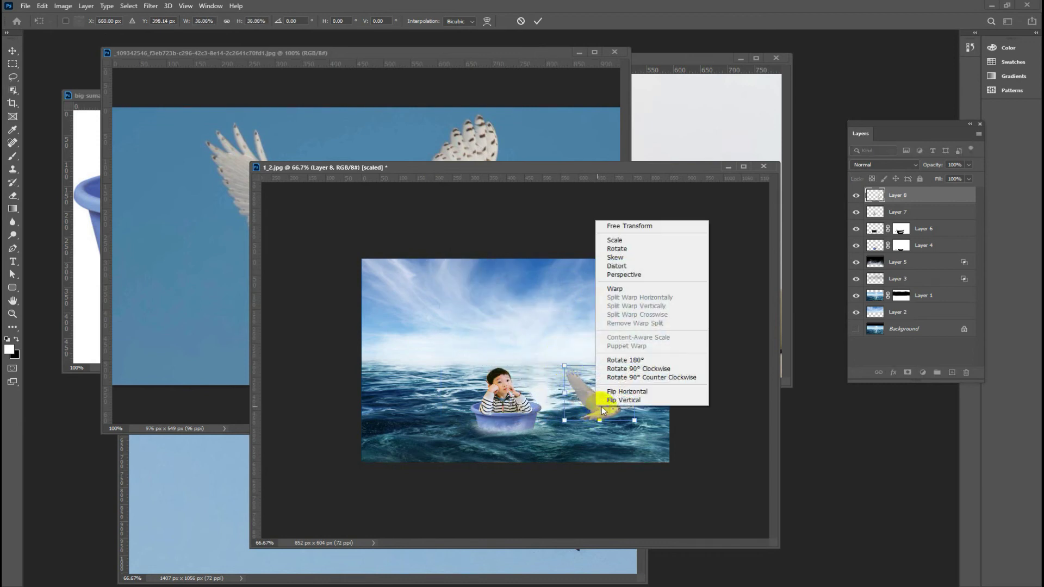
pyautogui.click(619, 395)
pyautogui.moveTo(610, 401); pyautogui.dragTo(615, 403)
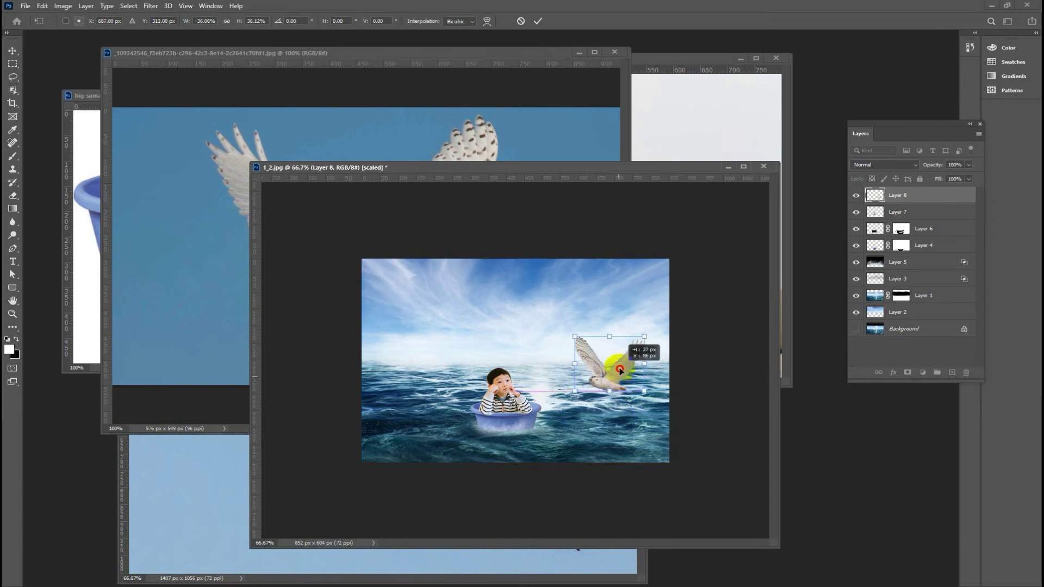
pyautogui.press('Return')
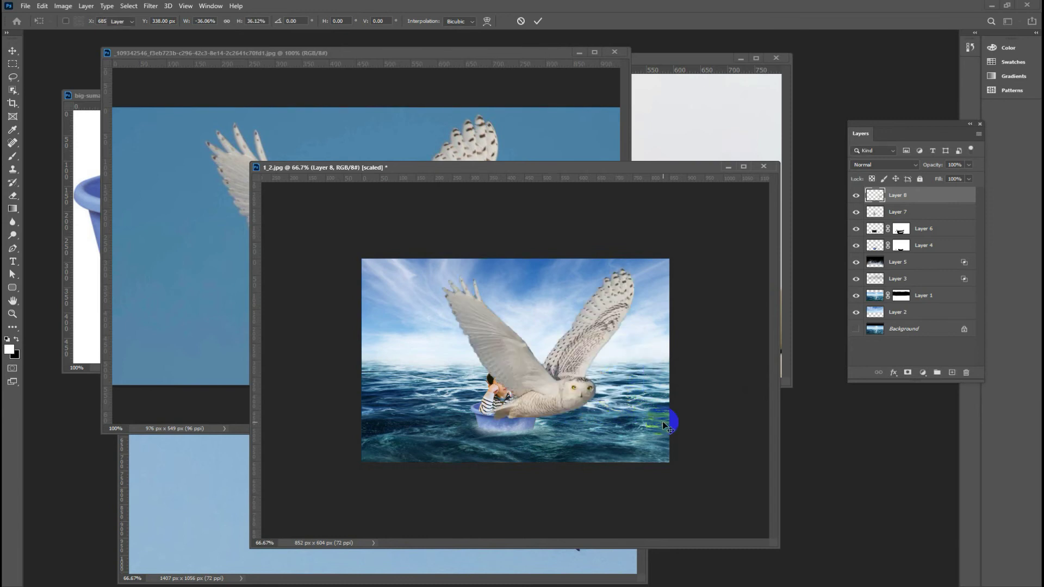
pyautogui.hotkey('ctrl', '+')
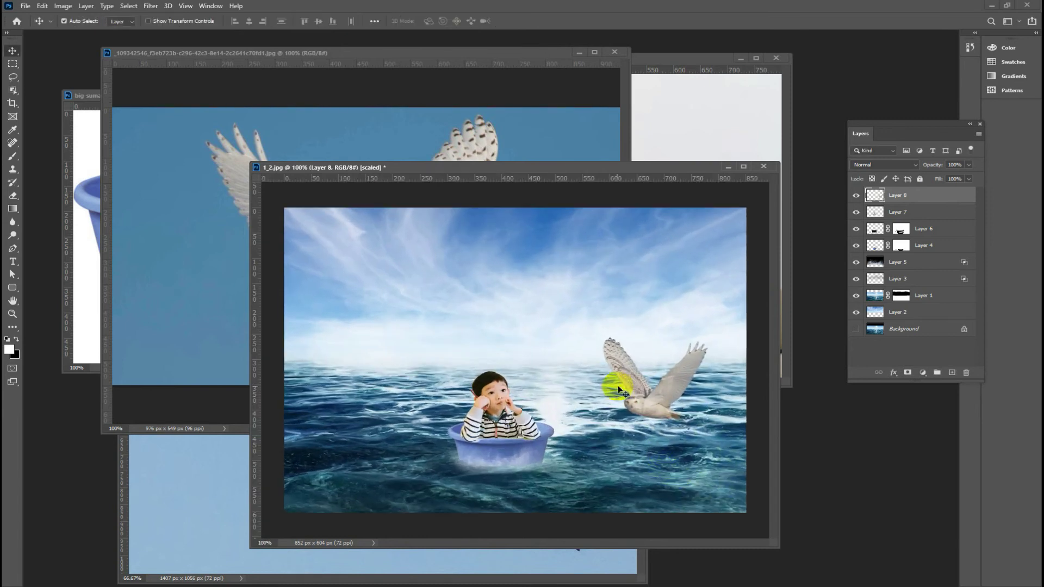
# Step: Move and enlarge the 1_2.jpg window and nudge the owl up slightly
pyautogui.moveTo(313, 168); pyautogui.dragTo(224, 133)
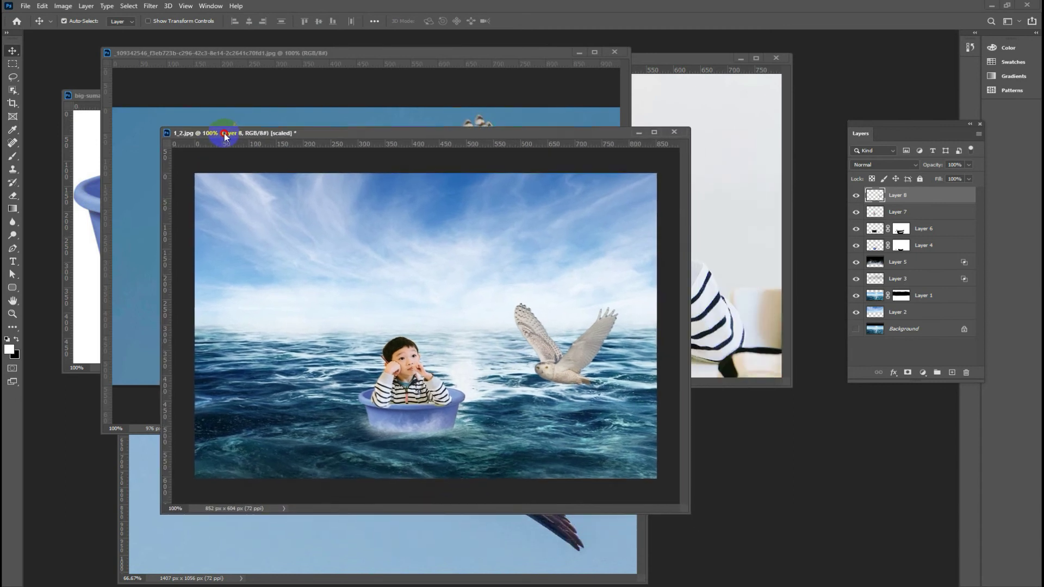
pyautogui.moveTo(685, 511); pyautogui.dragTo(830, 576)
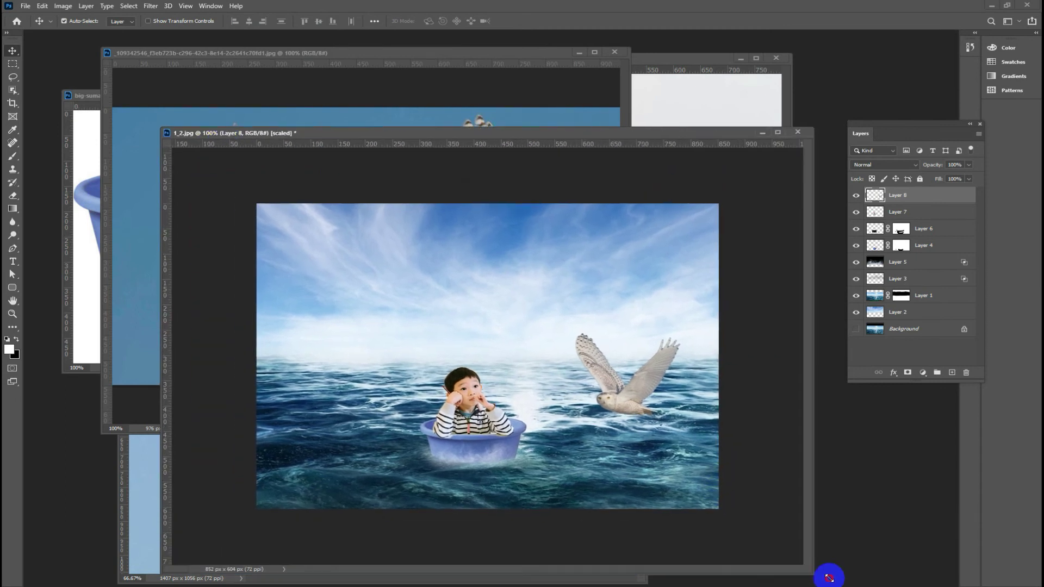
pyautogui.moveTo(642, 394); pyautogui.dragTo(642, 384)
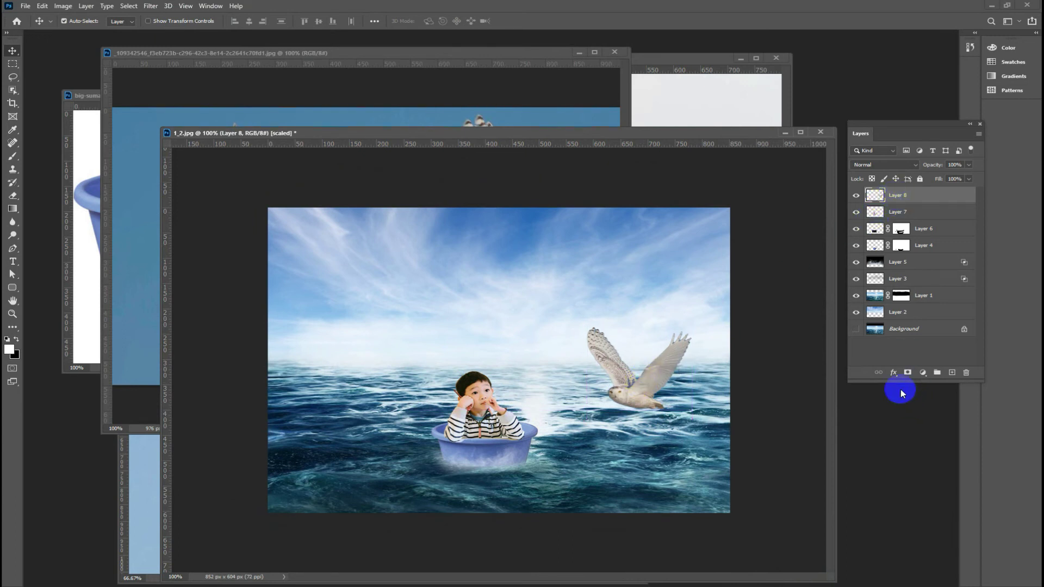
pyautogui.click(922, 374)
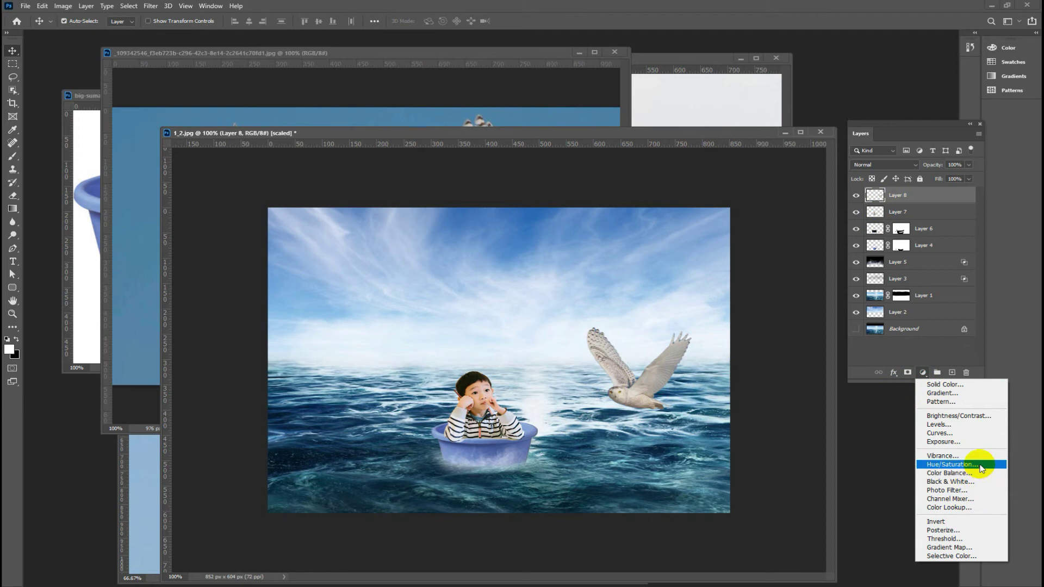
# Step: Add a Curves adjustment clipped to the owl and pull down the Red channel
pyautogui.click(960, 435)
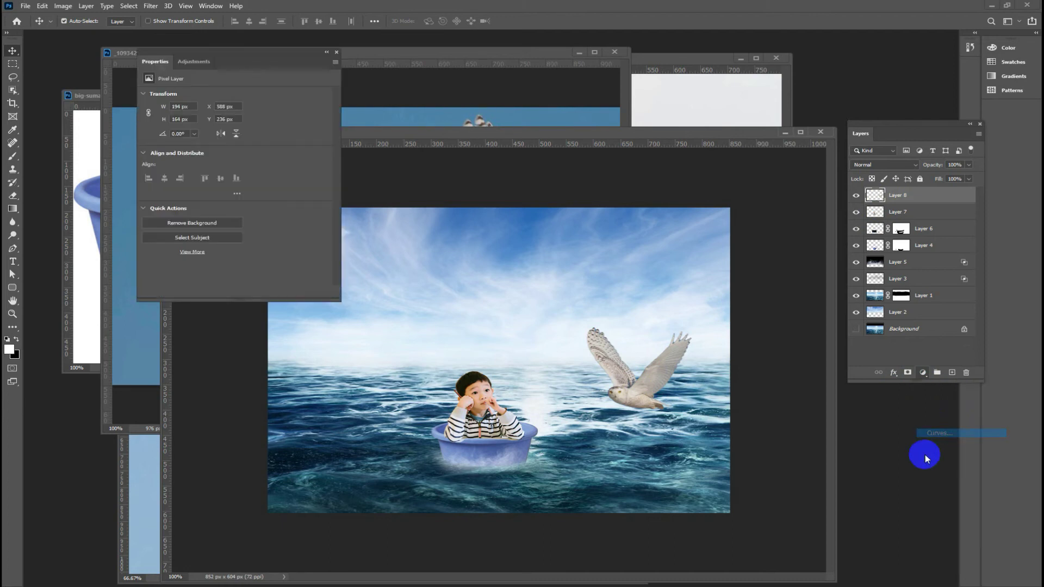
pyautogui.click(227, 109)
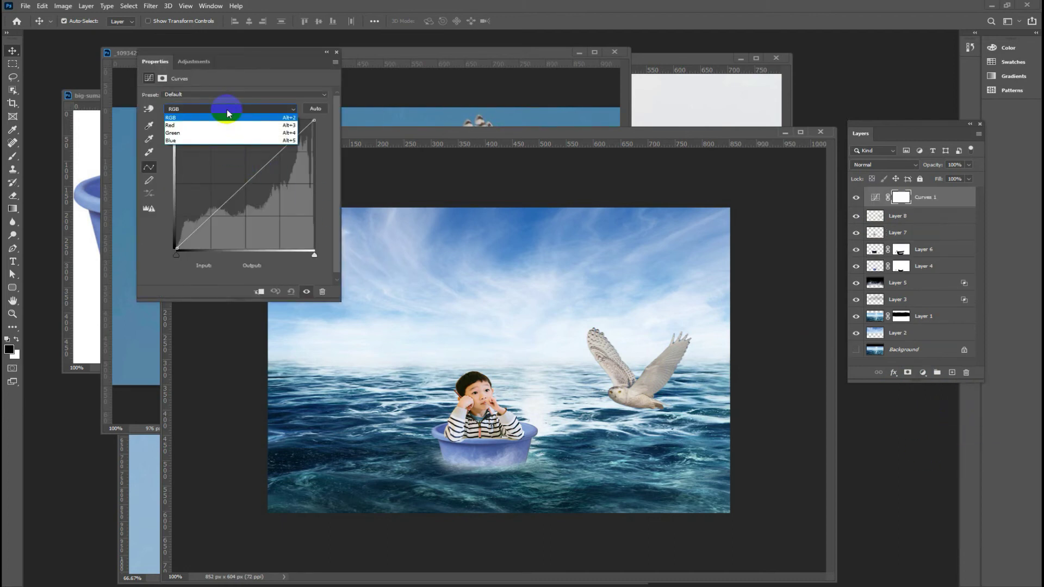
pyautogui.click(180, 126)
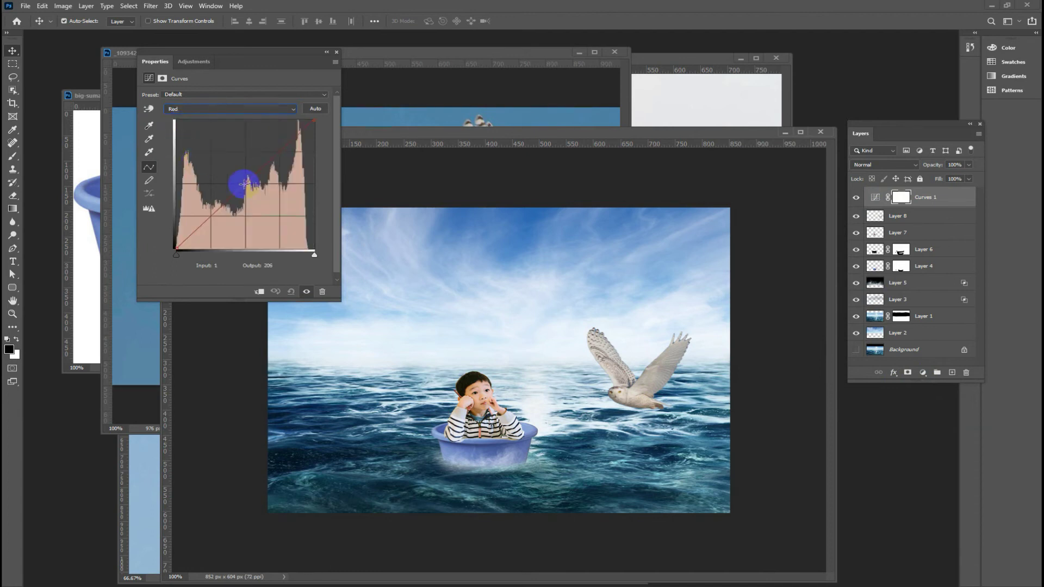
pyautogui.moveTo(314, 124); pyautogui.dragTo(316, 143)
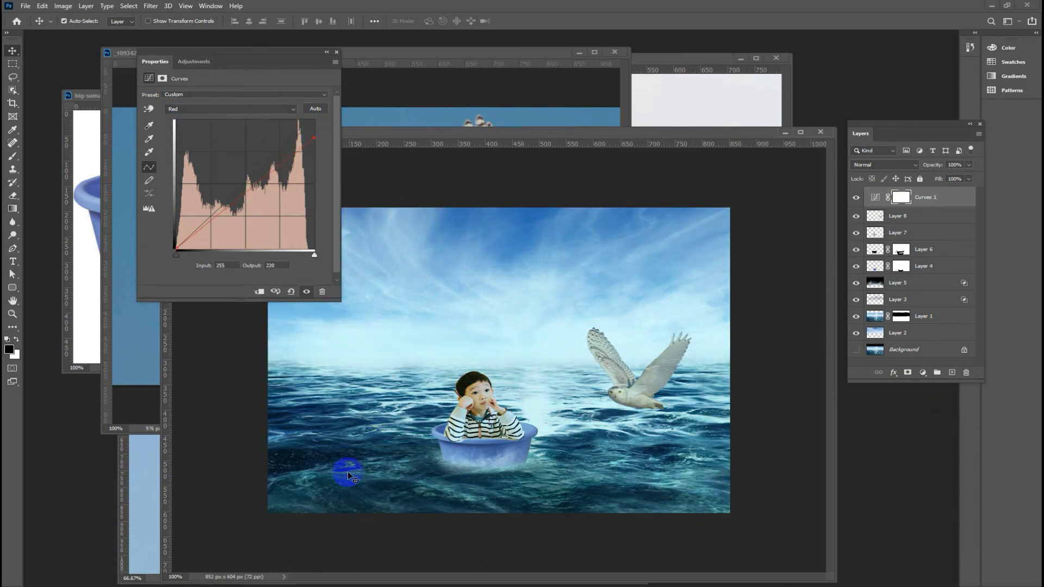
pyautogui.click(259, 292)
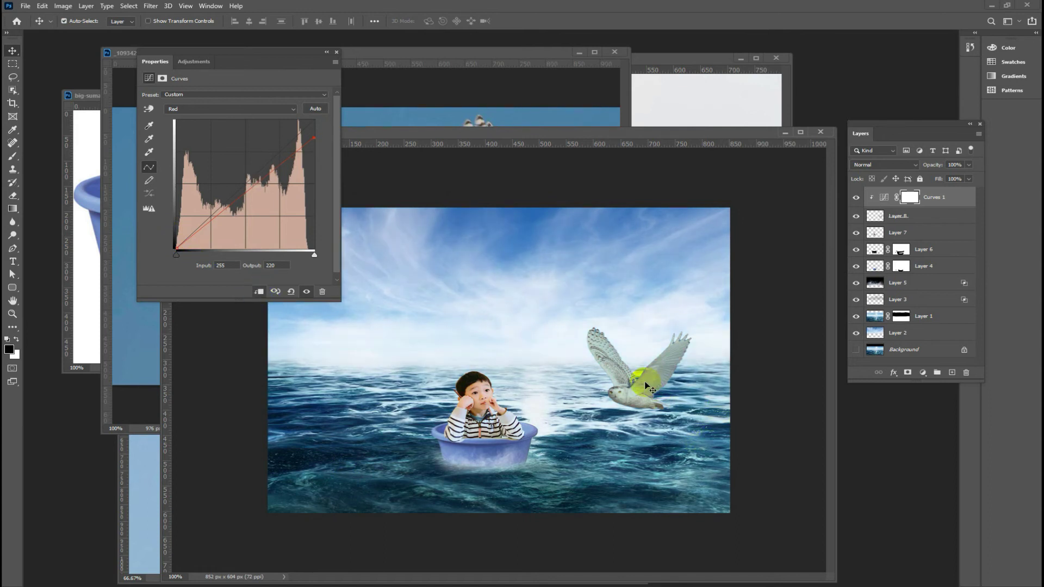
pyautogui.moveTo(314, 141)
pyautogui.mouseDown()
pyautogui.moveTo(320, 165)
pyautogui.moveTo(320, 148)
pyautogui.mouseUp()
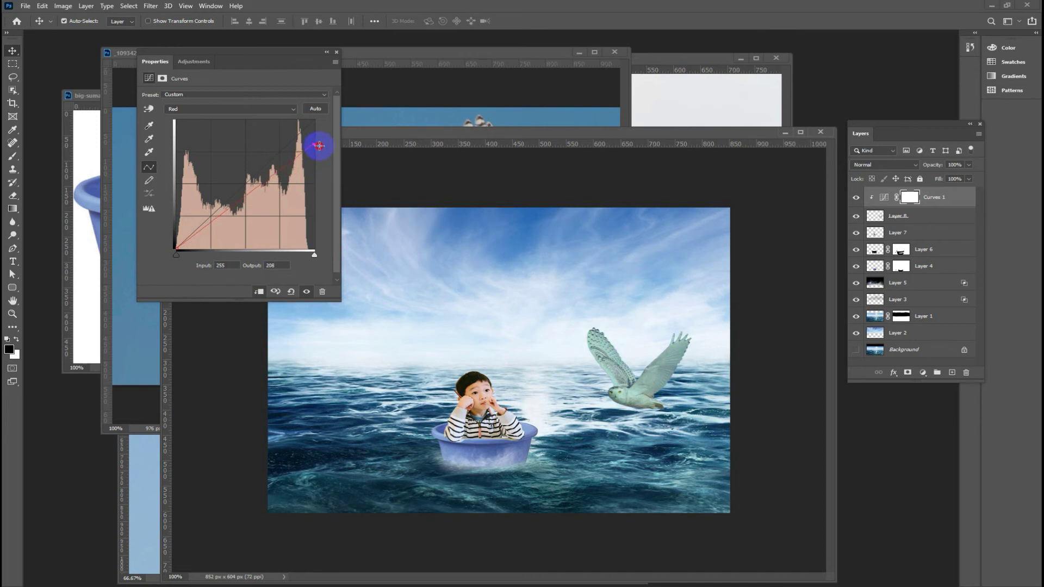
# Step: Return the Green curve to neutral and lift the Blue curve to 134→156
pyautogui.click(229, 108)
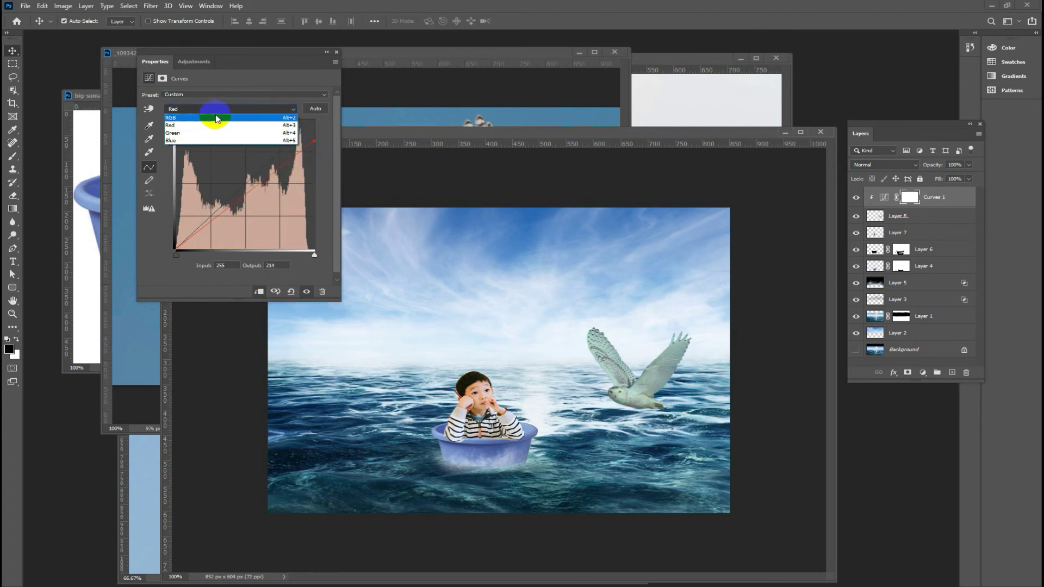
pyautogui.click(187, 132)
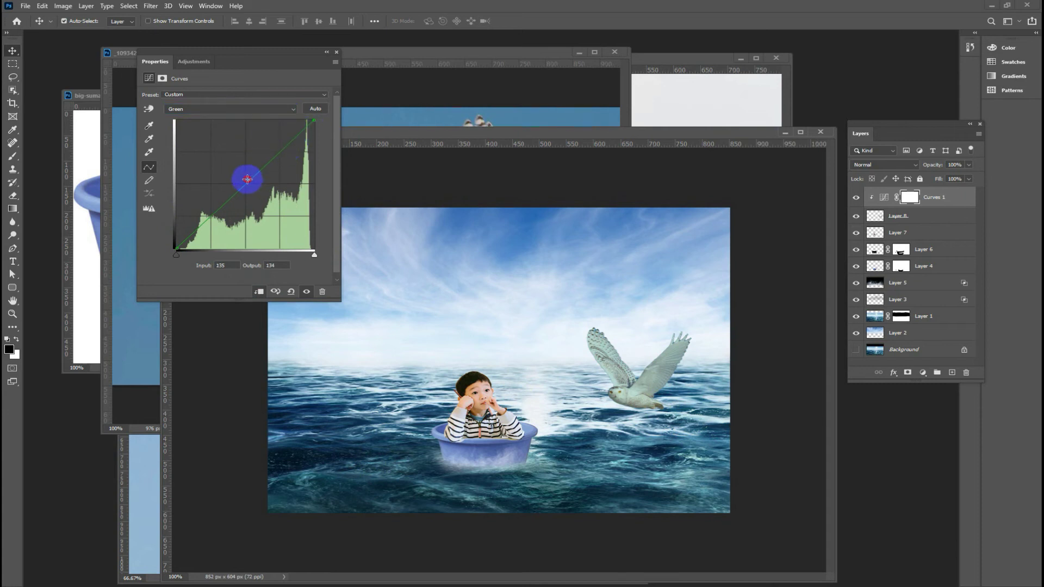
pyautogui.moveTo(240, 174); pyautogui.dragTo(249, 184)
pyautogui.click(233, 109)
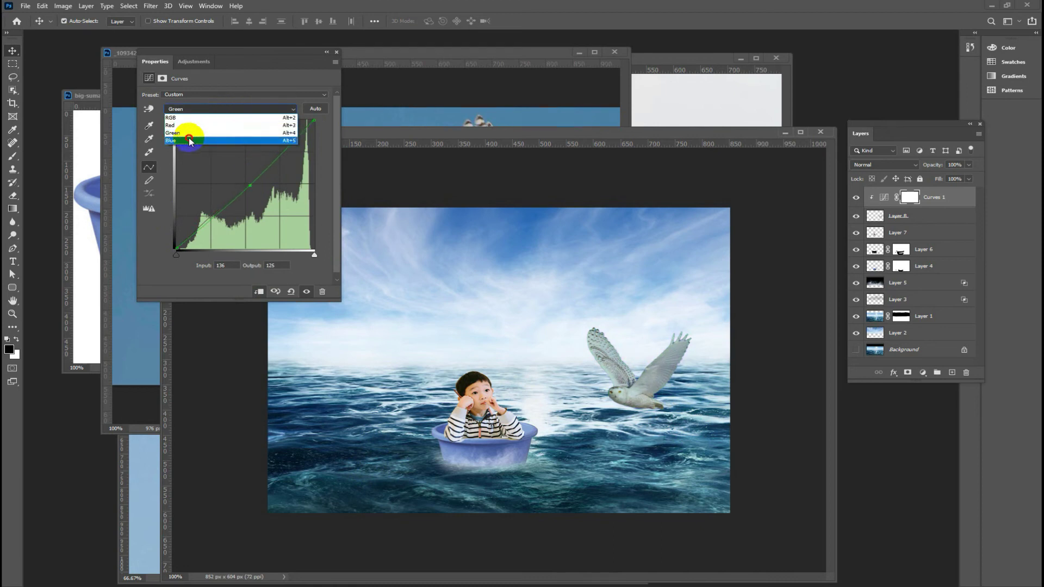
pyautogui.click(190, 141)
pyautogui.moveTo(250, 169)
pyautogui.mouseDown()
pyautogui.moveTo(241, 158)
pyautogui.moveTo(251, 166)
pyautogui.mouseUp()
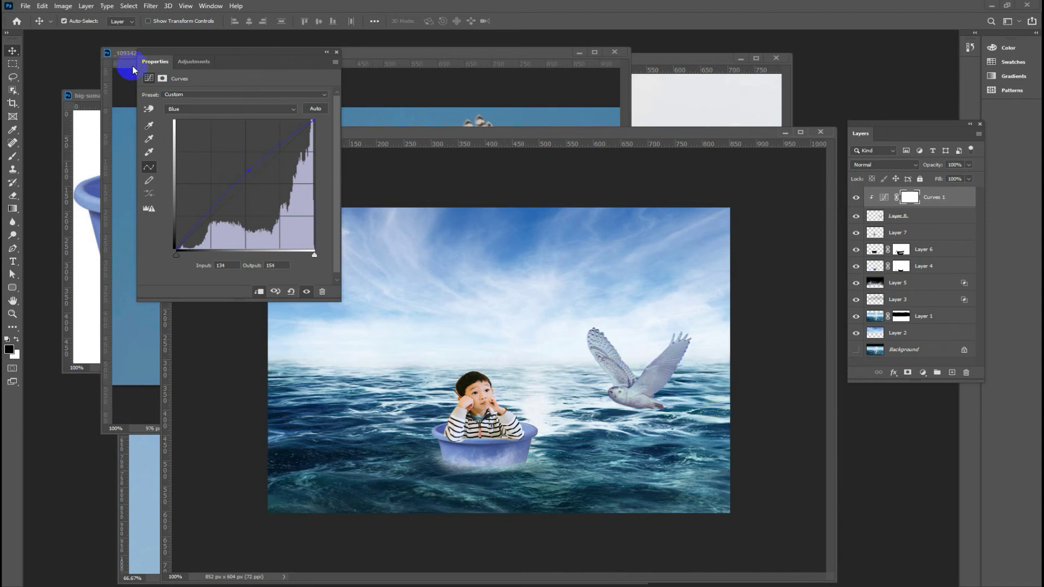
# Step: Compare the owl with its Curves 1 correction hidden and shown, then bring the Spanish-imperial-eagle.jpg photo forward
pyautogui.click(337, 52)
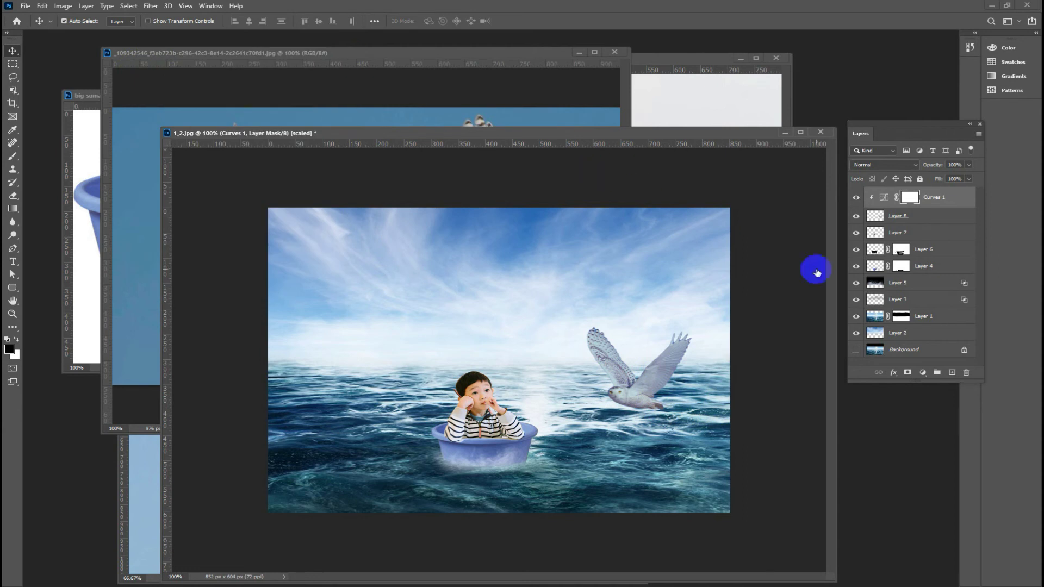
pyautogui.click(857, 199)
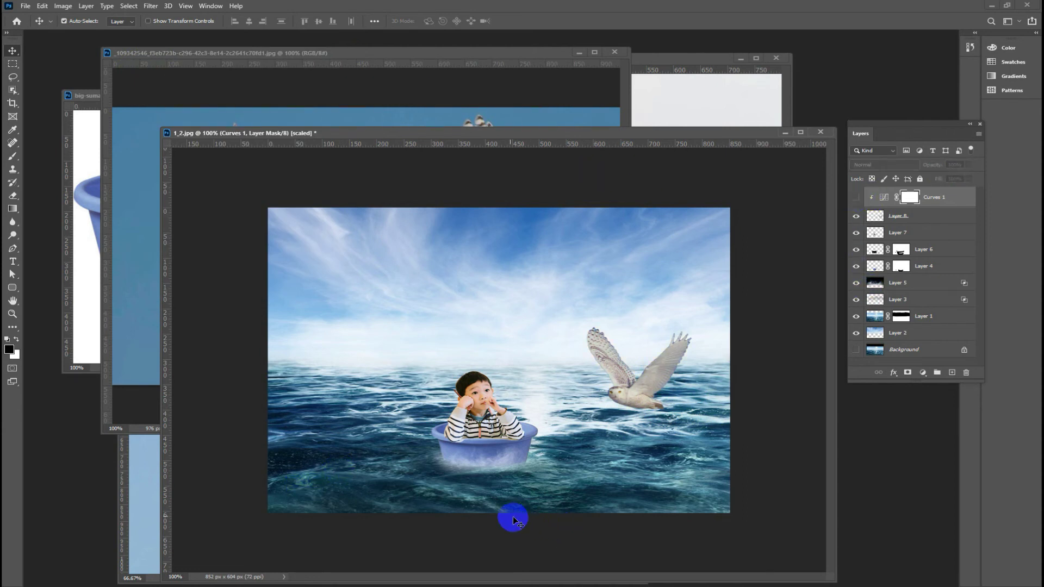
pyautogui.click(854, 198)
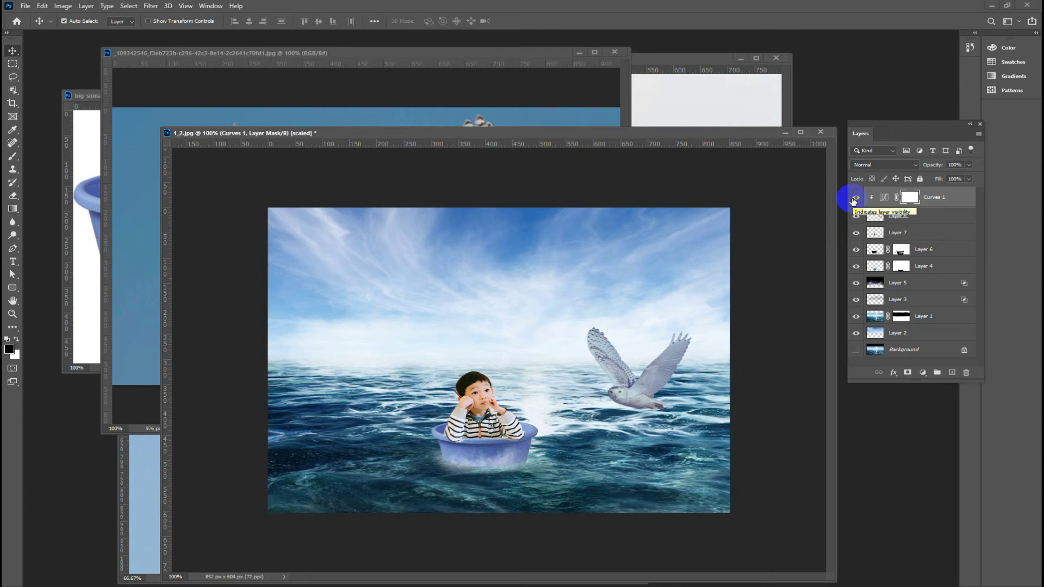
pyautogui.click(153, 492)
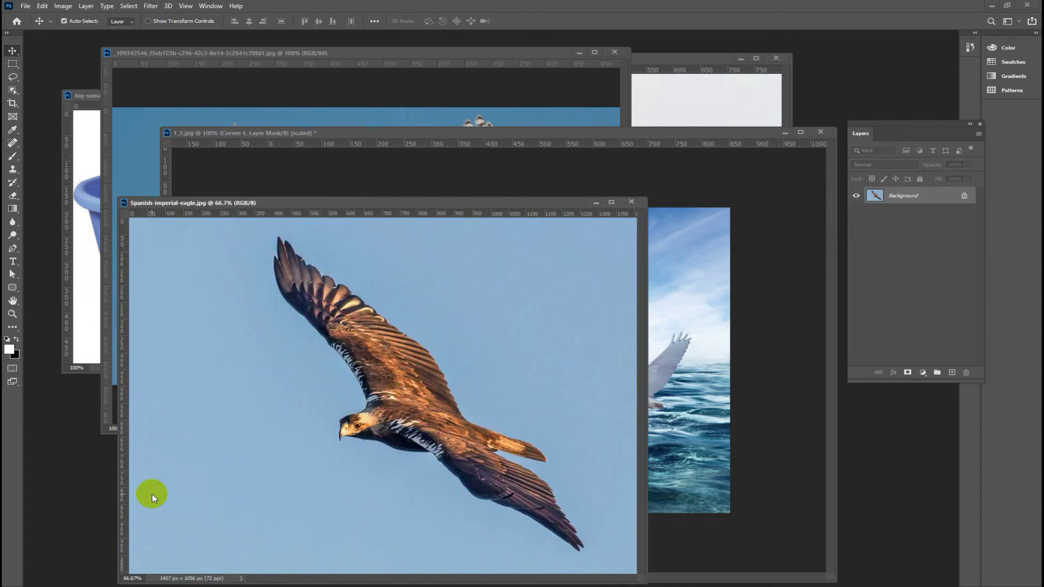
# Step: Select the eagle with the Object Selection tool and drag it into the ocean composite
pyautogui.click(13, 91)
pyautogui.moveTo(254, 223); pyautogui.dragTo(596, 558)
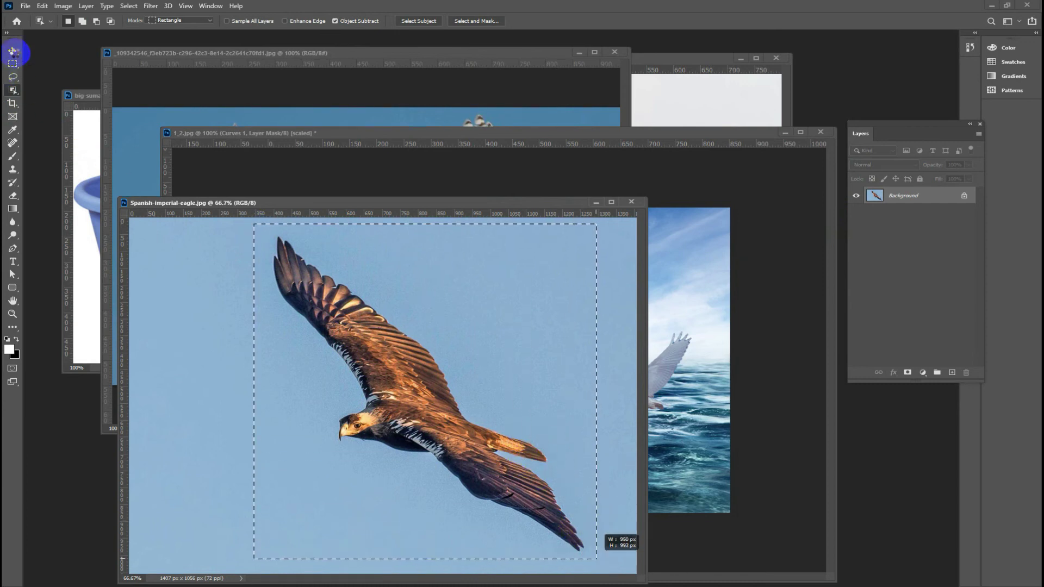
pyautogui.click(13, 51)
pyautogui.moveTo(399, 373)
pyautogui.mouseDown()
pyautogui.moveTo(659, 291)
pyautogui.moveTo(666, 301)
pyautogui.moveTo(375, 319)
pyautogui.mouseUp()
# Step: Flip the eagle horizontally, shrink it to about 20% and place it in the upper-left sky
pyautogui.hotkey('ctrl', '-')
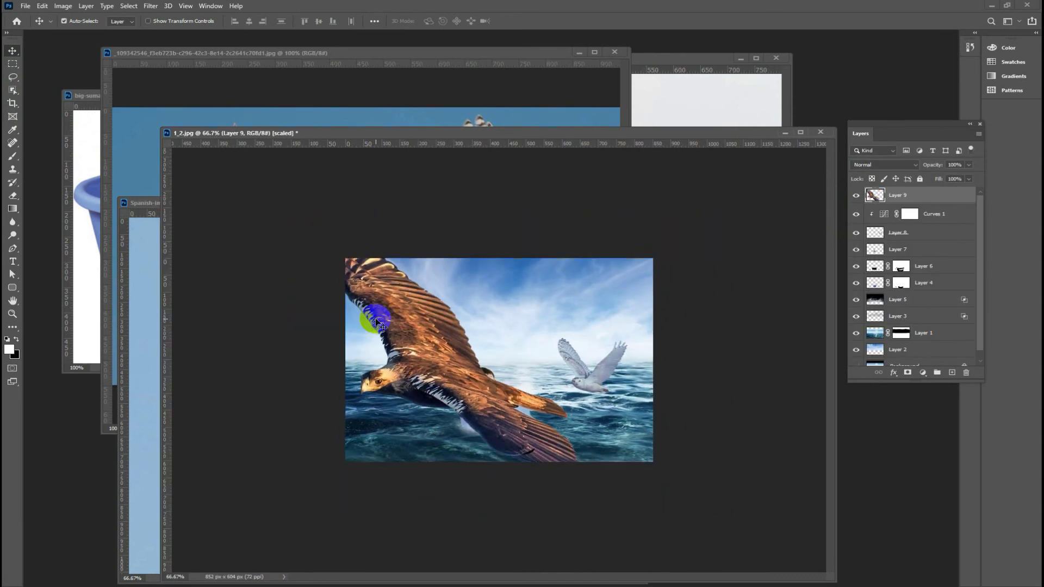
pyautogui.hotkey('ctrl', 't')
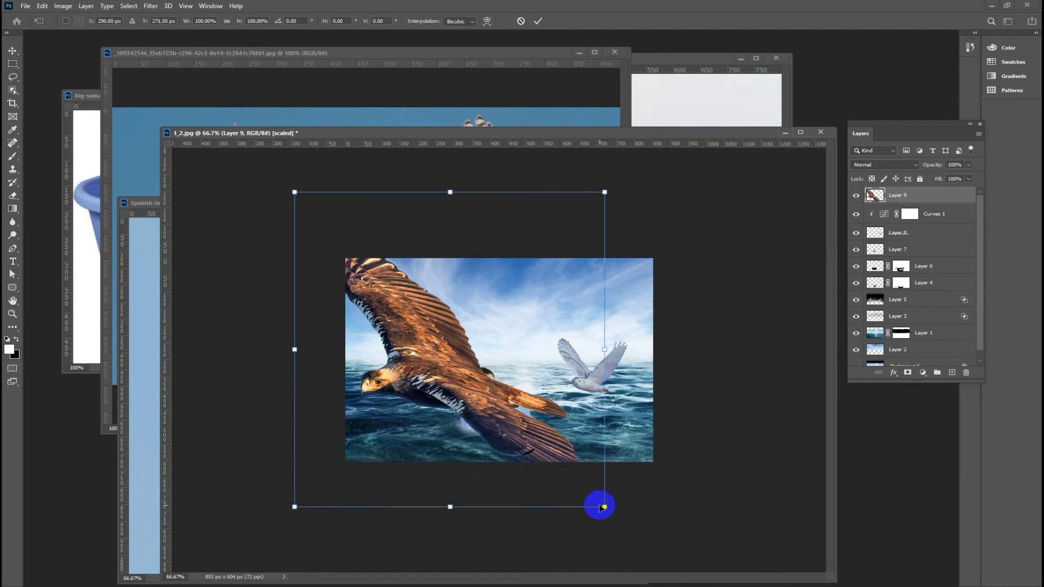
pyautogui.moveTo(603, 510); pyautogui.dragTo(424, 326)
pyautogui.moveTo(389, 289)
pyautogui.mouseDown()
pyautogui.moveTo(442, 375)
pyautogui.moveTo(455, 375)
pyautogui.mouseUp()
pyautogui.rightClick(435, 360)
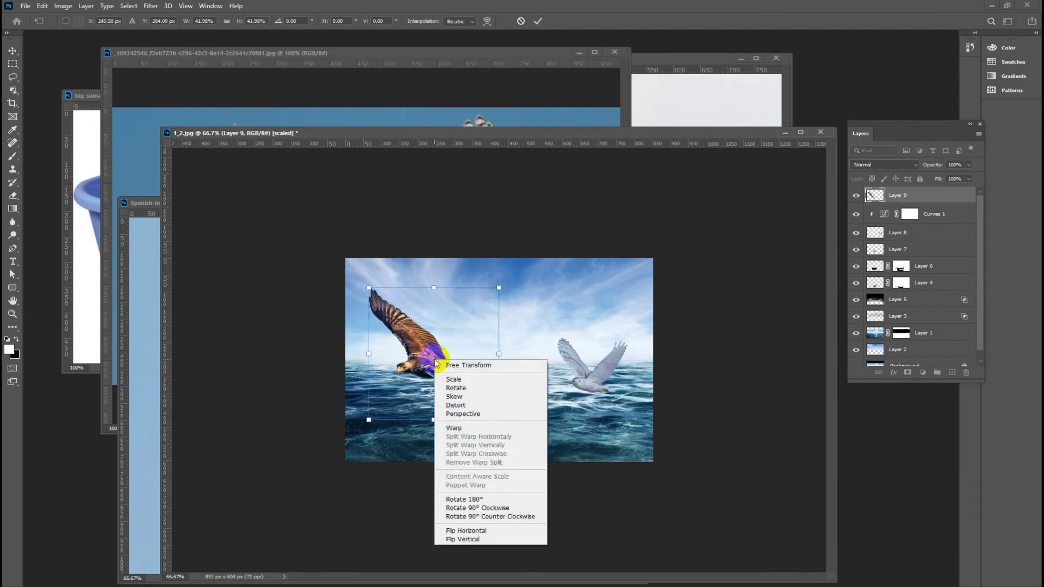
pyautogui.click(478, 530)
pyautogui.moveTo(479, 323); pyautogui.dragTo(466, 298)
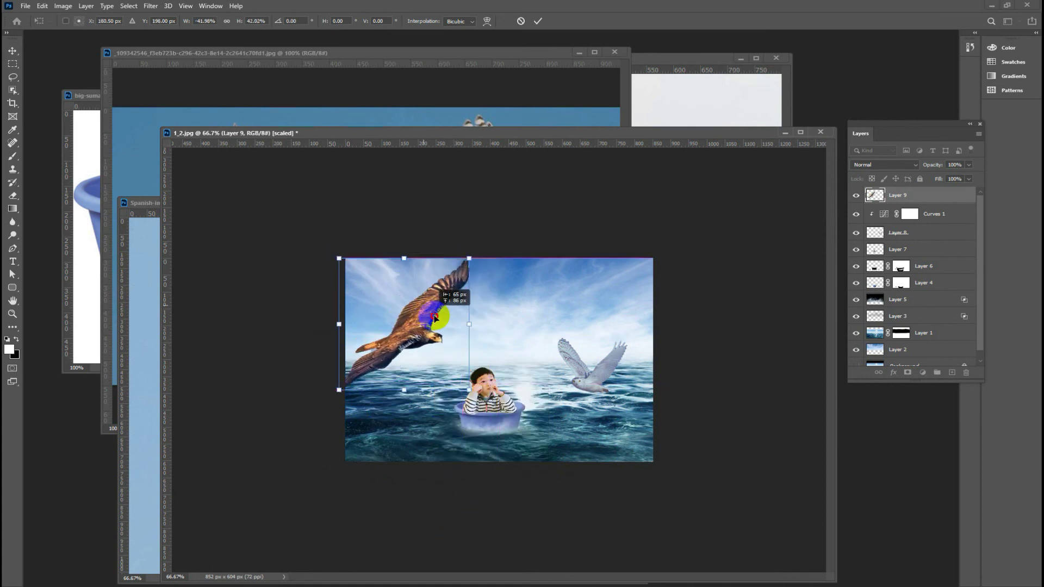
pyautogui.moveTo(486, 263); pyautogui.dragTo(432, 317)
pyautogui.moveTo(398, 355); pyautogui.dragTo(412, 328)
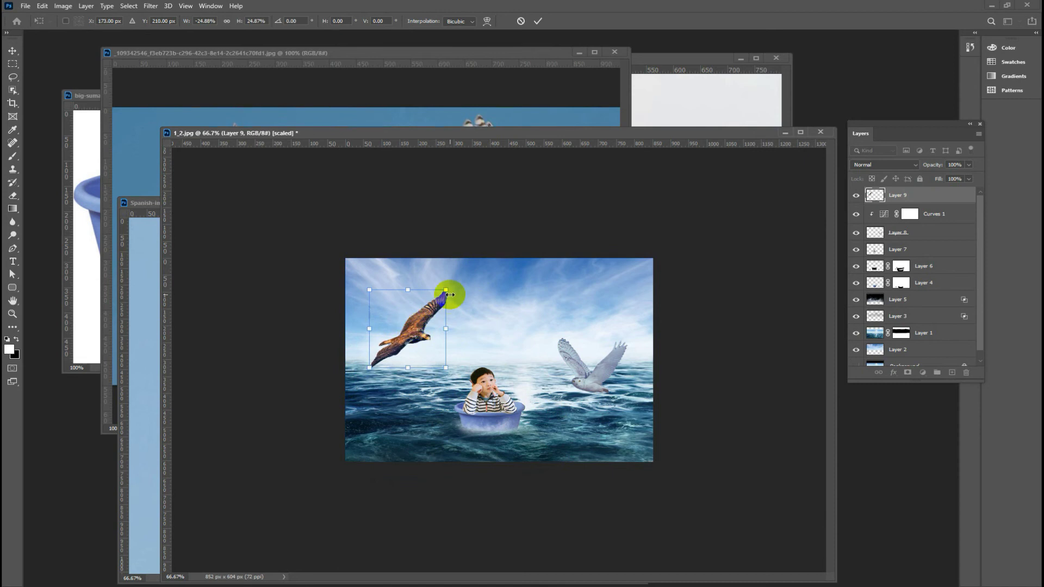
pyautogui.moveTo(446, 289); pyautogui.dragTo(430, 306)
pyautogui.press('Return')
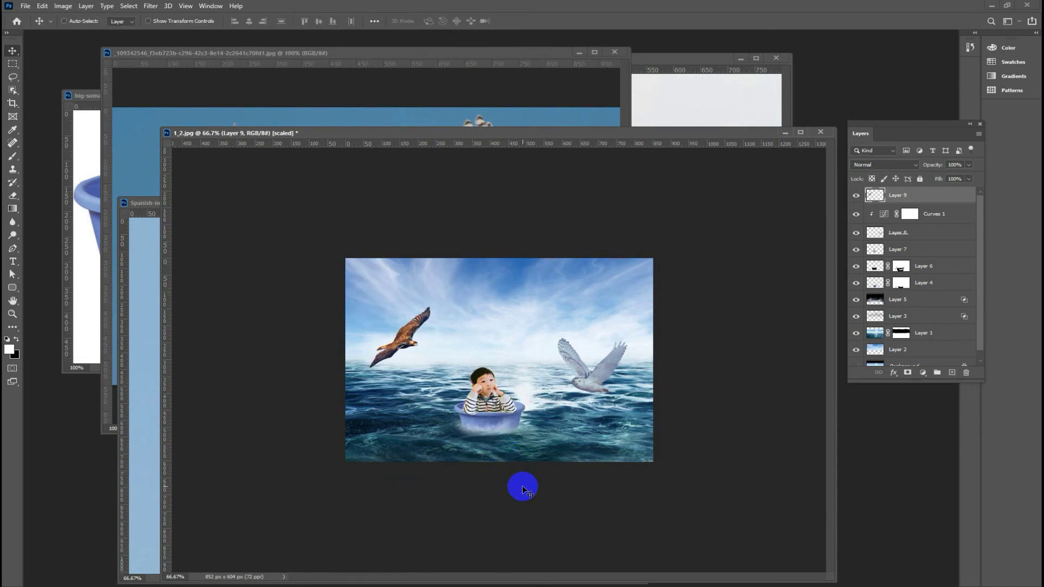
pyautogui.hotkey('ctrl', '+')
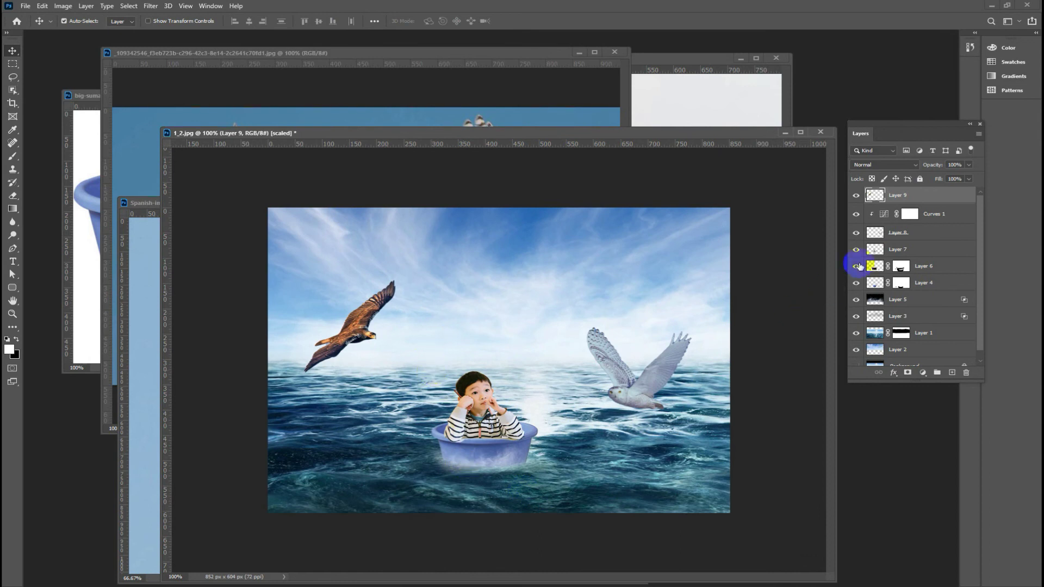
# Step: Add a Levels adjustment above the eagle layer, then drag it to the trash
pyautogui.click(356, 328)
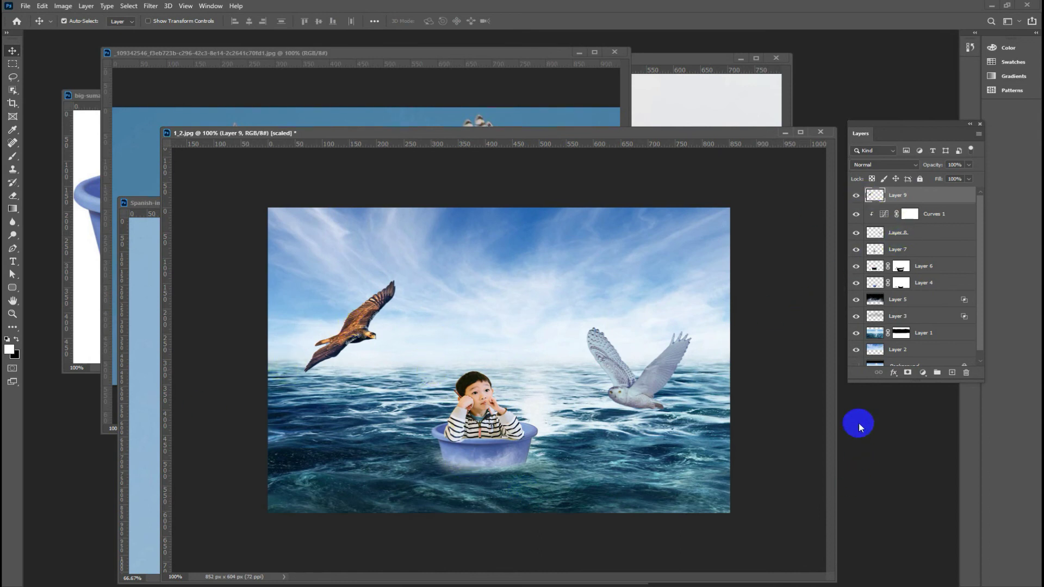
pyautogui.click(923, 375)
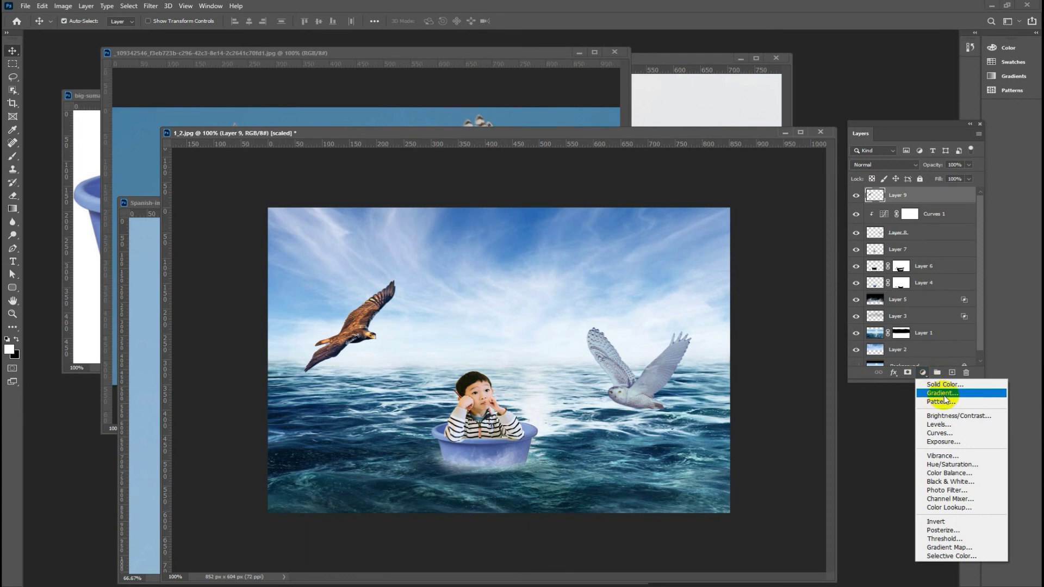
pyautogui.click(942, 424)
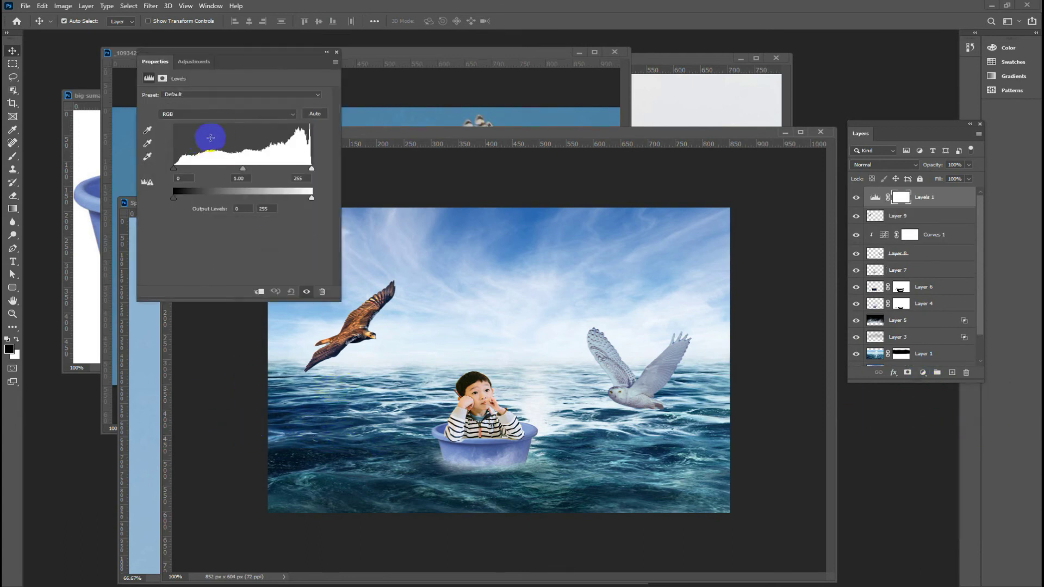
pyautogui.click(336, 52)
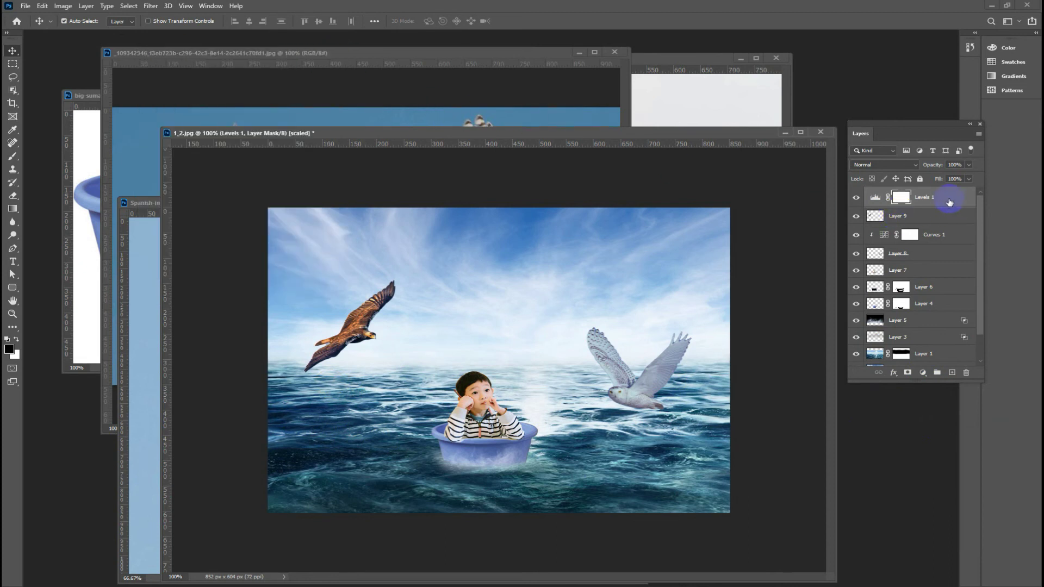
pyautogui.moveTo(948, 202); pyautogui.dragTo(966, 372)
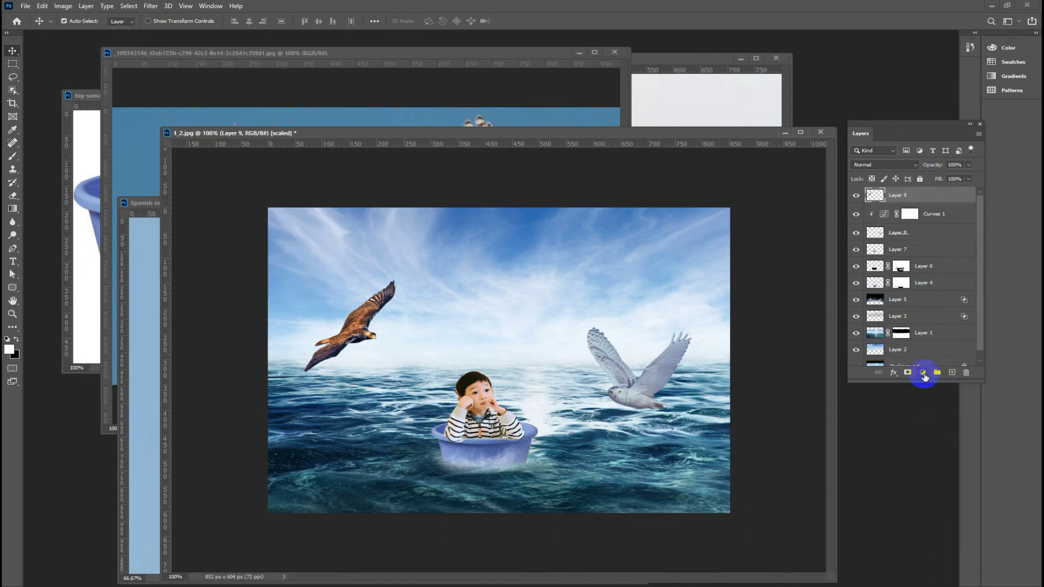
pyautogui.click(924, 375)
# Step: Add a Curves 2 adjustment clipped to the eagle, pulling the RGB highlight point down
pyautogui.click(939, 431)
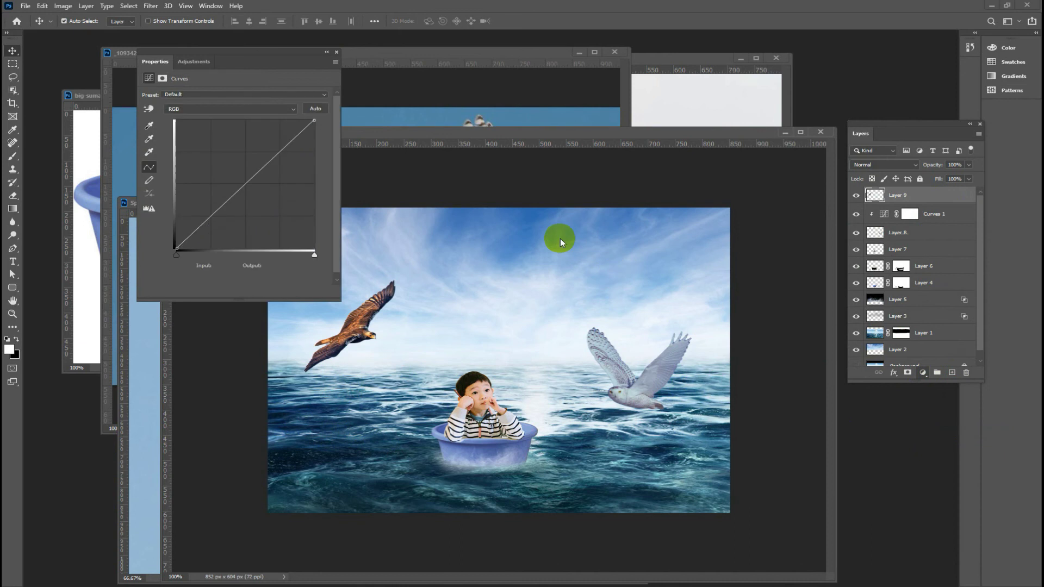
pyautogui.moveTo(313, 121); pyautogui.dragTo(314, 142)
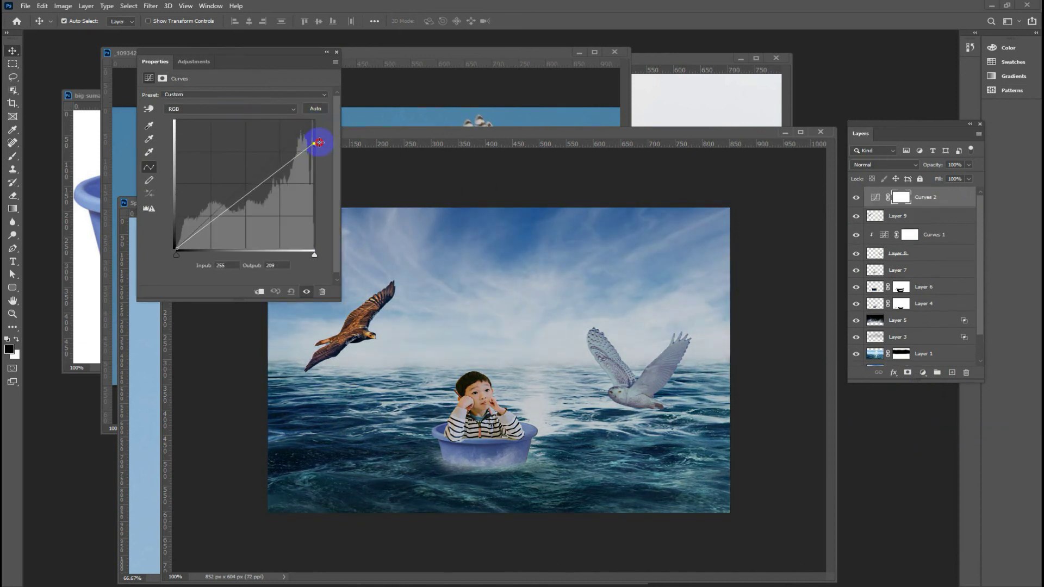
pyautogui.click(259, 291)
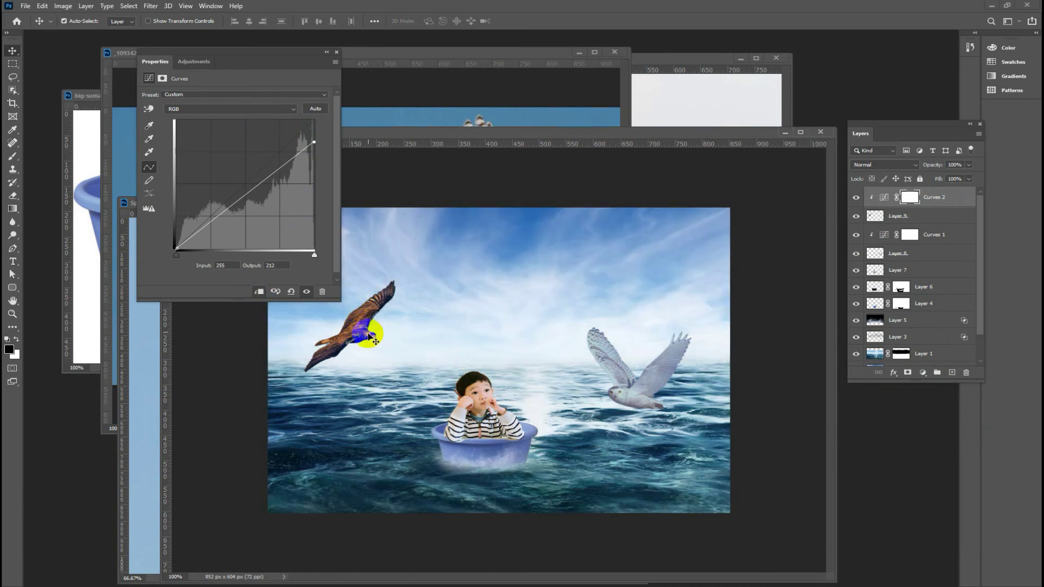
pyautogui.moveTo(314, 142)
pyautogui.mouseDown()
pyautogui.moveTo(314, 188)
pyautogui.moveTo(314, 126)
pyautogui.moveTo(318, 150)
pyautogui.mouseUp()
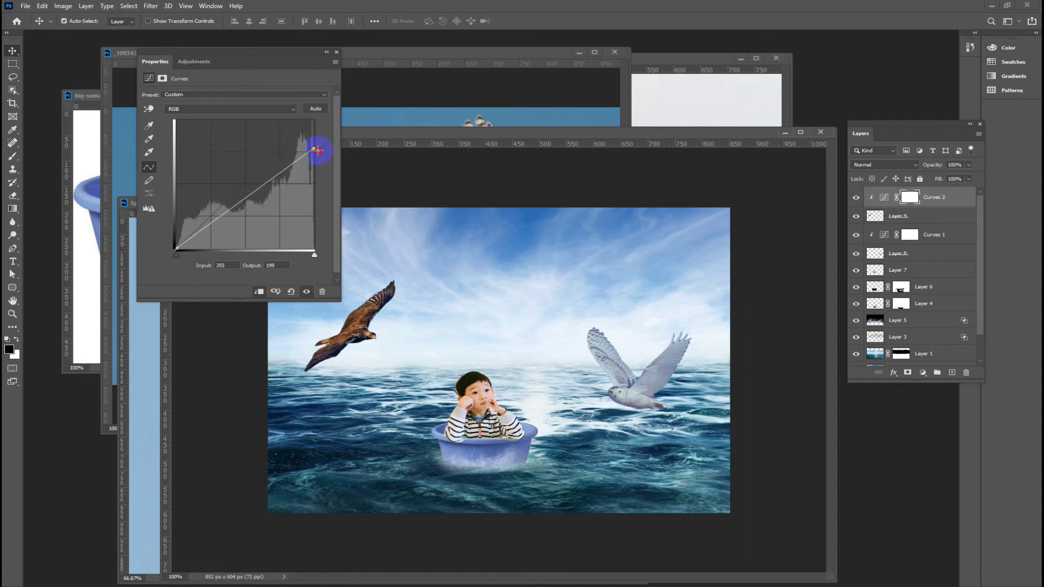
# Step: Lift the eagle's Green midtones and bow the Blue curve up to 126→152
pyautogui.click(245, 108)
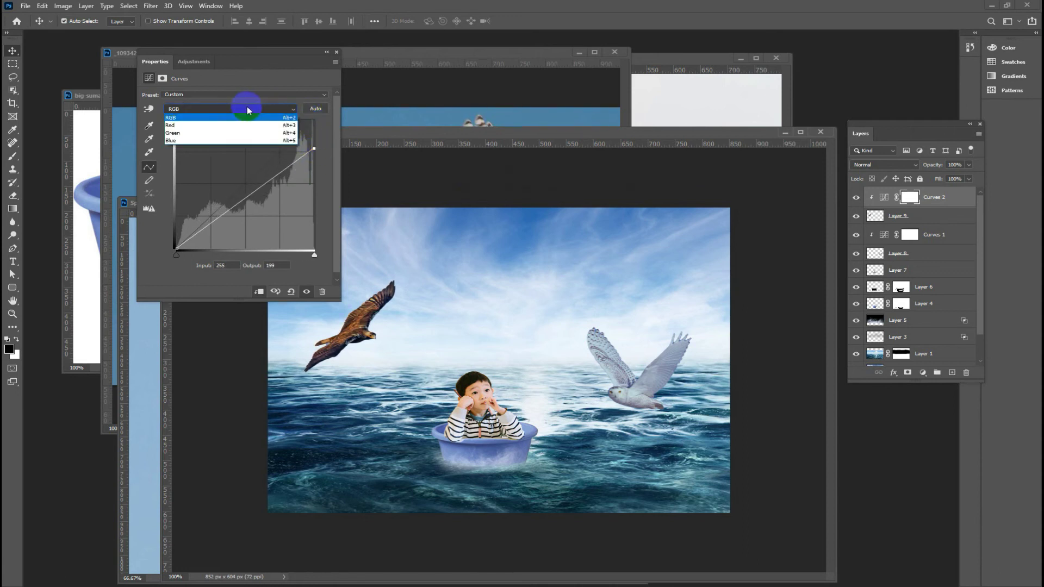
pyautogui.click(210, 132)
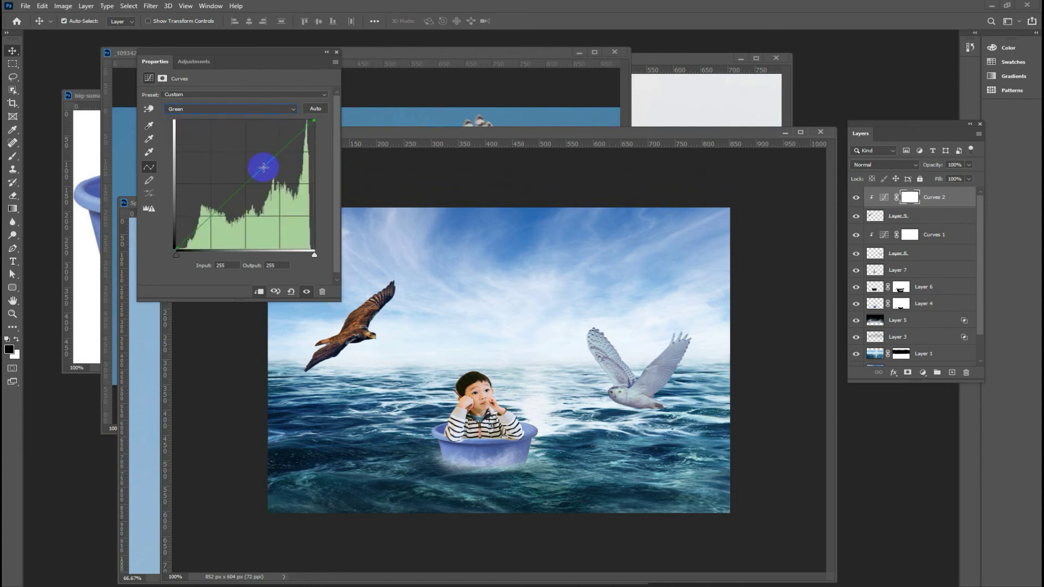
pyautogui.moveTo(271, 169); pyautogui.dragTo(255, 164)
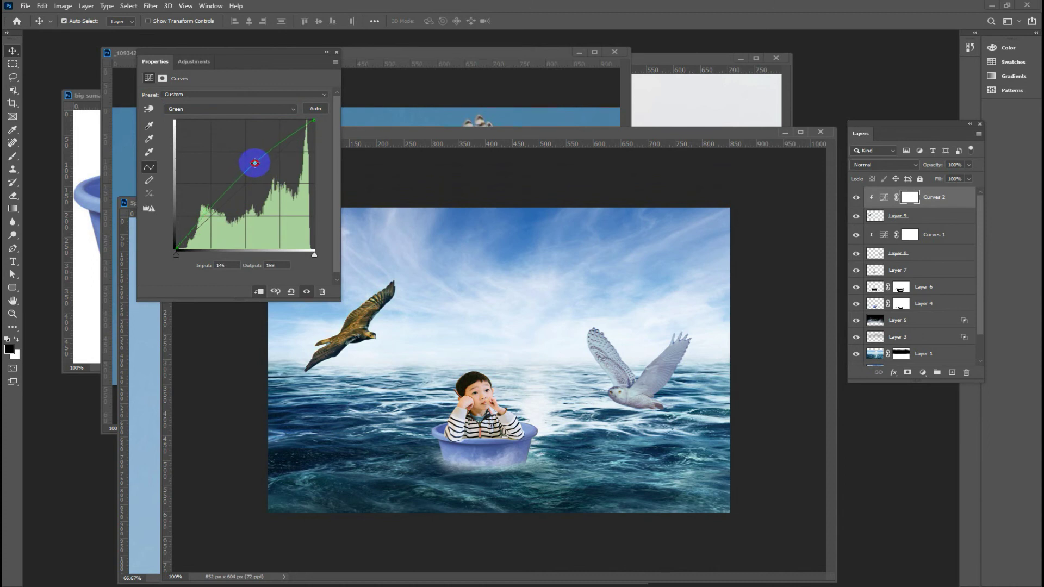
pyautogui.click(256, 111)
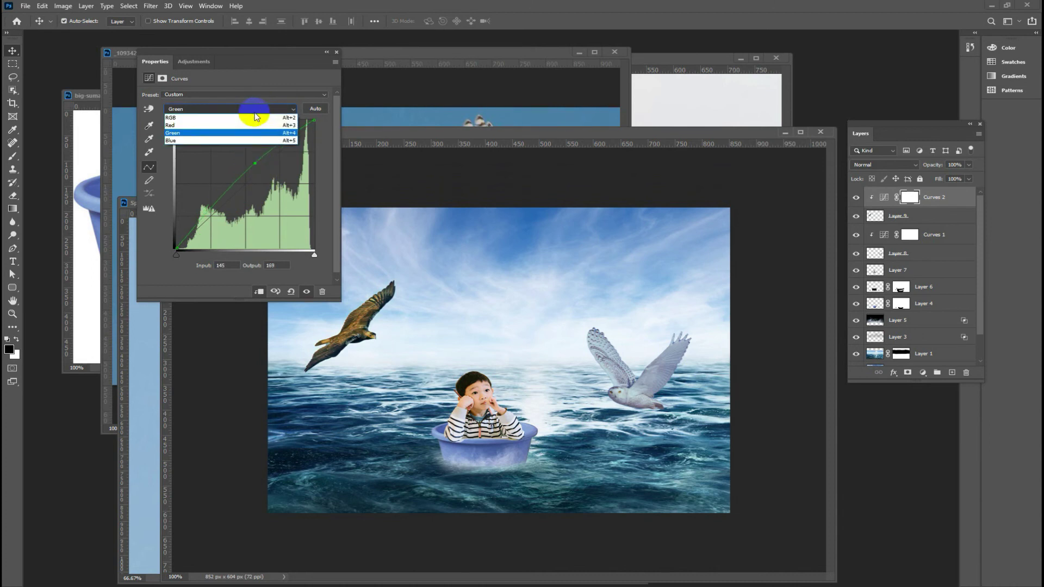
pyautogui.click(207, 139)
pyautogui.moveTo(252, 179)
pyautogui.mouseDown()
pyautogui.moveTo(223, 154)
pyautogui.moveTo(236, 167)
pyautogui.mouseUp()
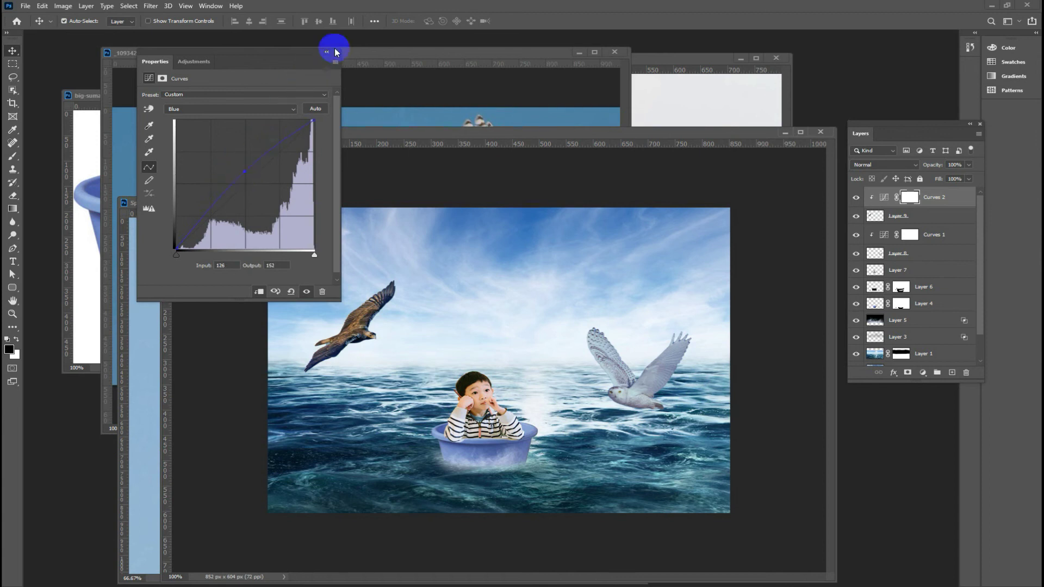
# Step: Compare the eagle with its Curves 2 correction hidden and shown
pyautogui.click(336, 52)
pyautogui.click(856, 198)
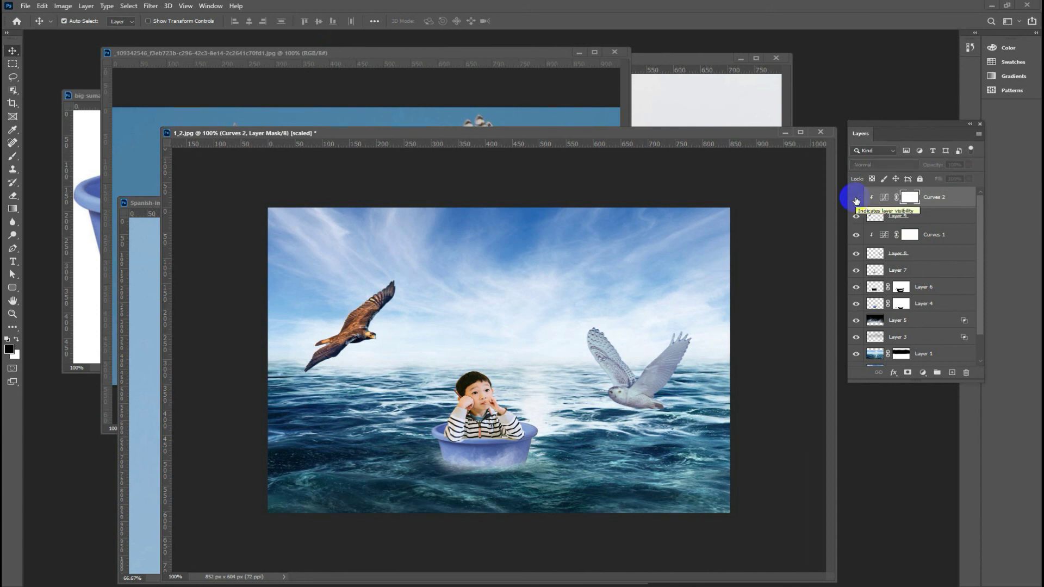
pyautogui.click(856, 198)
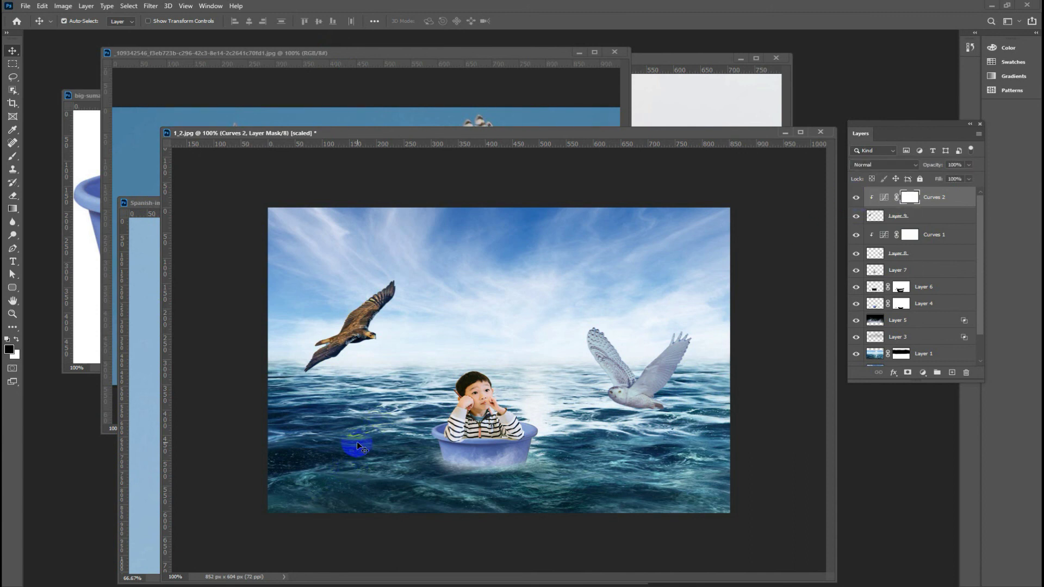
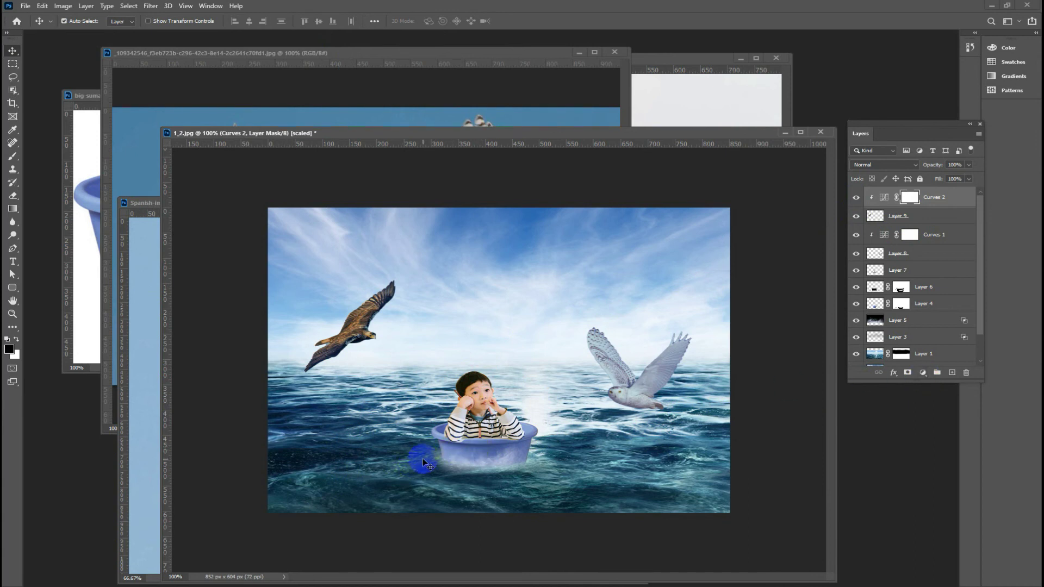
# Step: Add a Color Lookup adjustment layer to the top of the composite
pyautogui.click(922, 373)
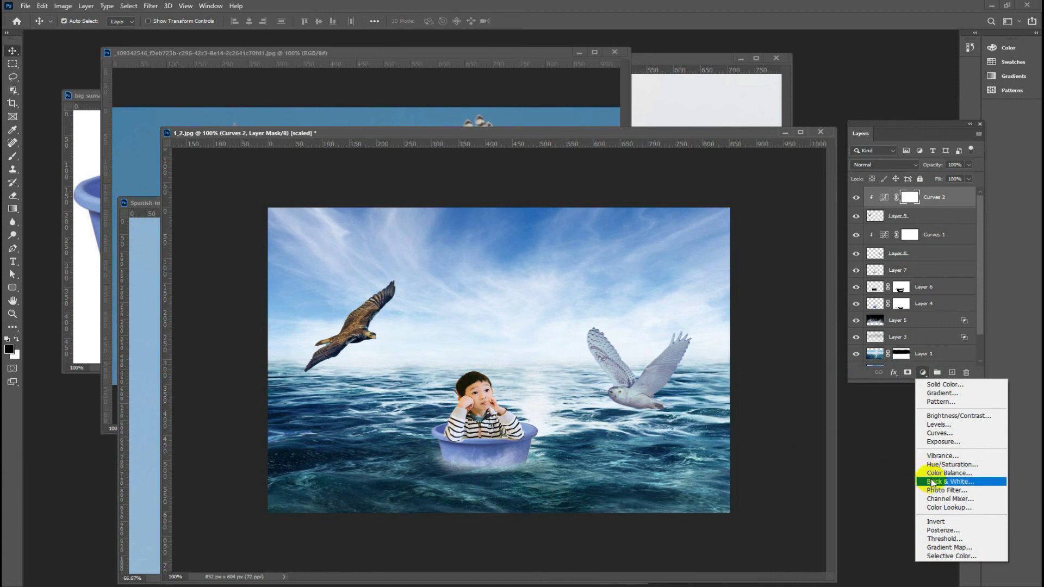
pyautogui.click(961, 508)
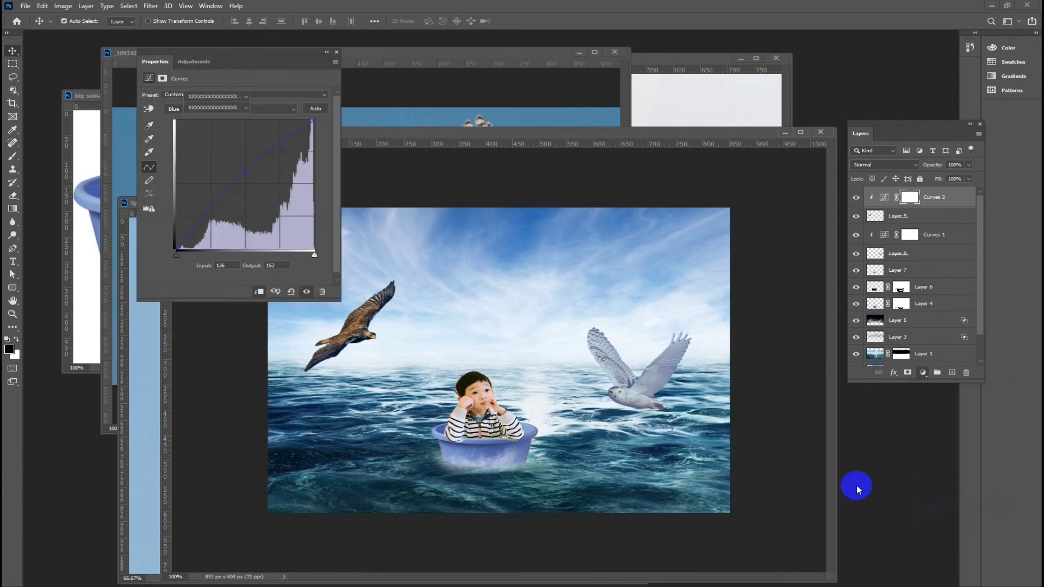
pyautogui.moveTo(182, 54); pyautogui.dragTo(106, 74)
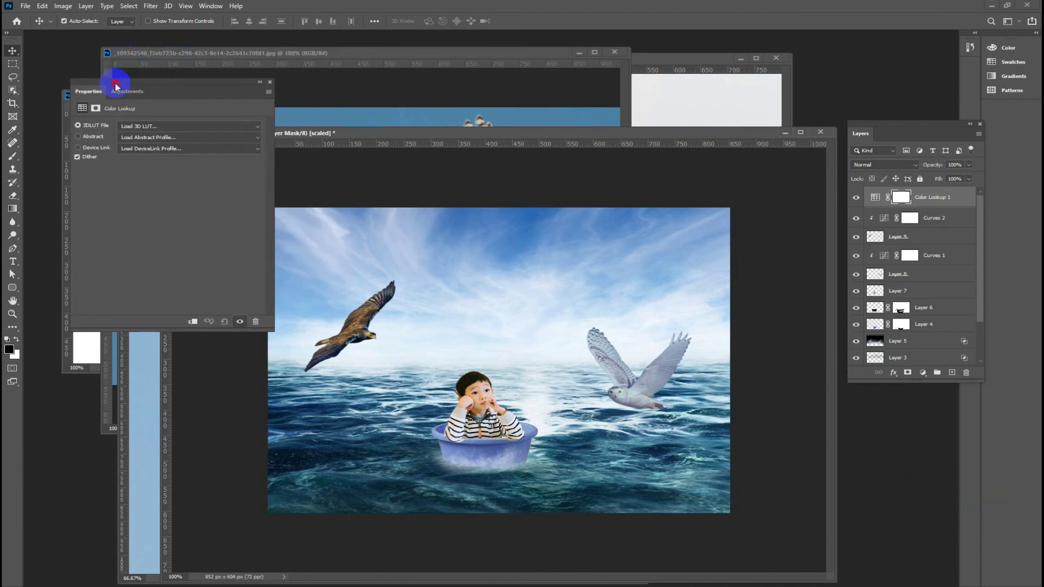
# Step: Set the 3DLUT file to Moonlight.3DL, after briefly comparing NightFromDay.CUBE
pyautogui.click(162, 117)
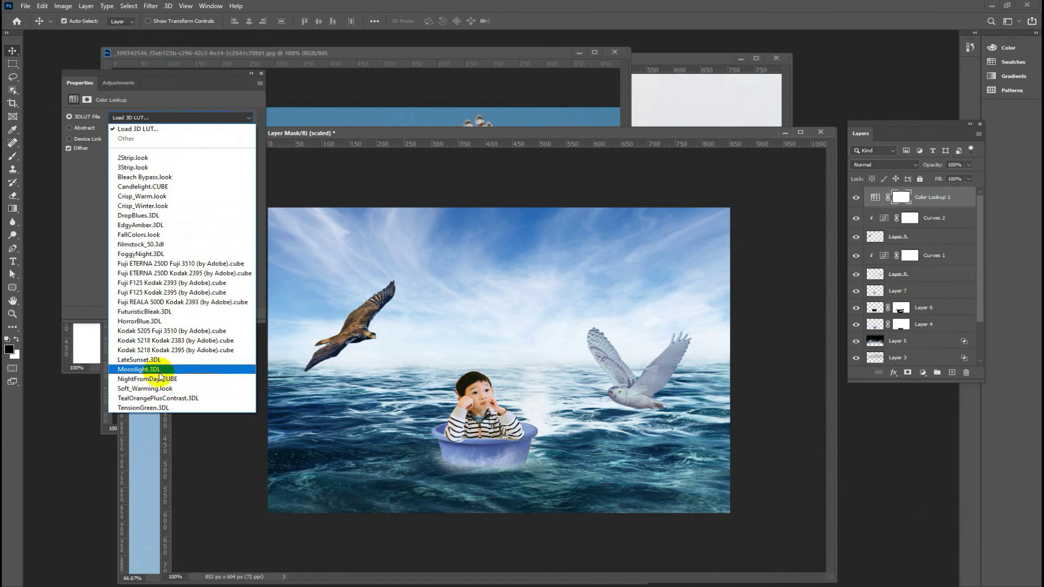
pyautogui.click(157, 370)
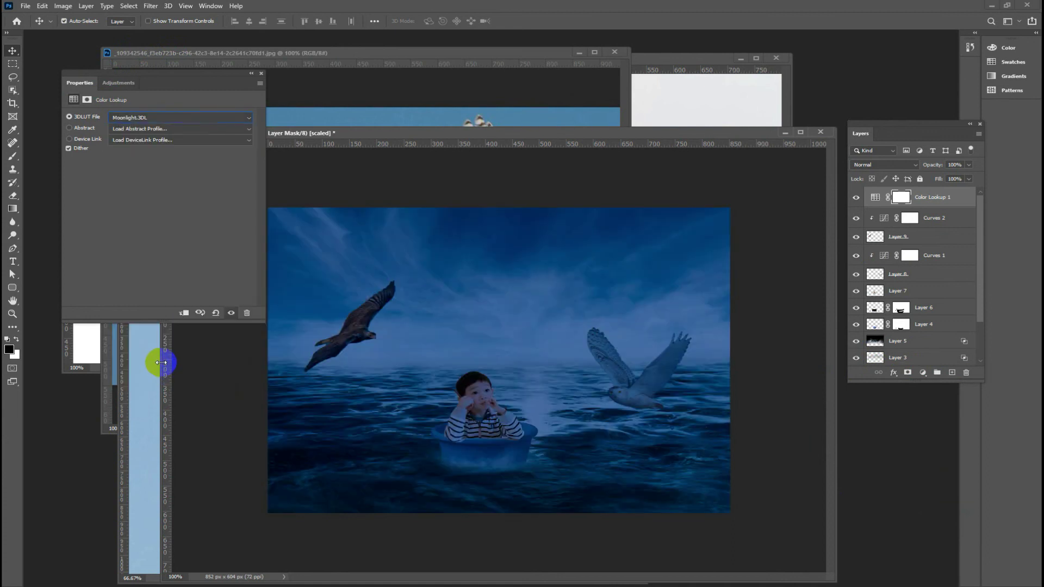
pyautogui.click(173, 119)
pyautogui.click(129, 377)
pyautogui.click(150, 118)
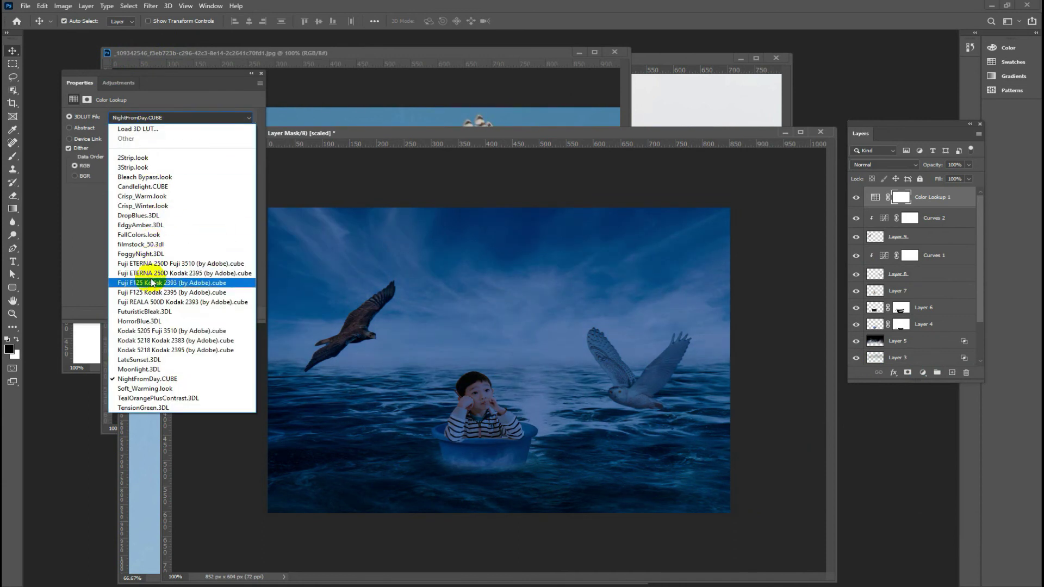
pyautogui.click(158, 370)
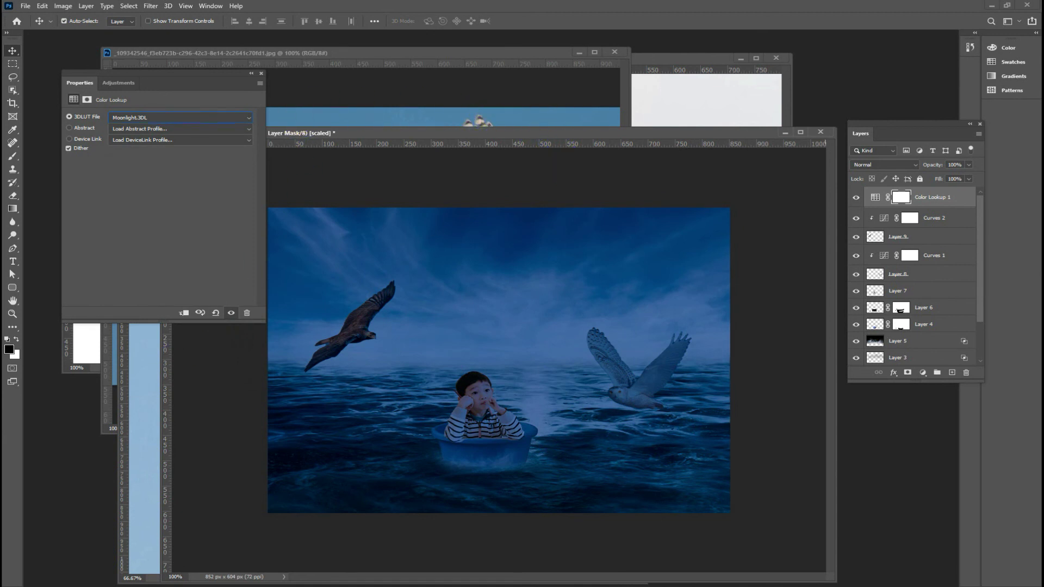
pyautogui.click(888, 165)
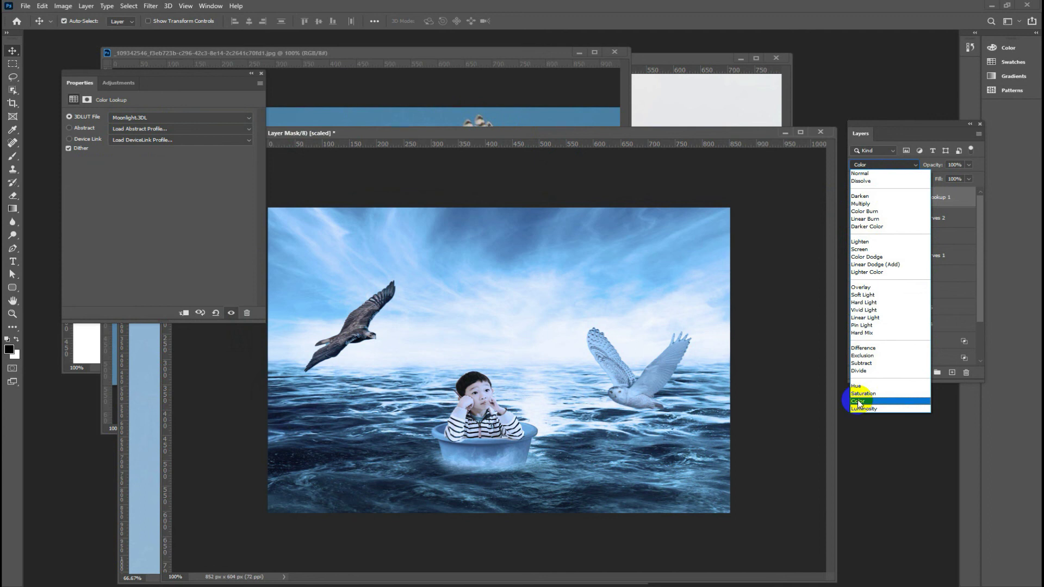
# Step: Set the Color Lookup layer to Color blend mode at 50% opacity
pyautogui.click(859, 401)
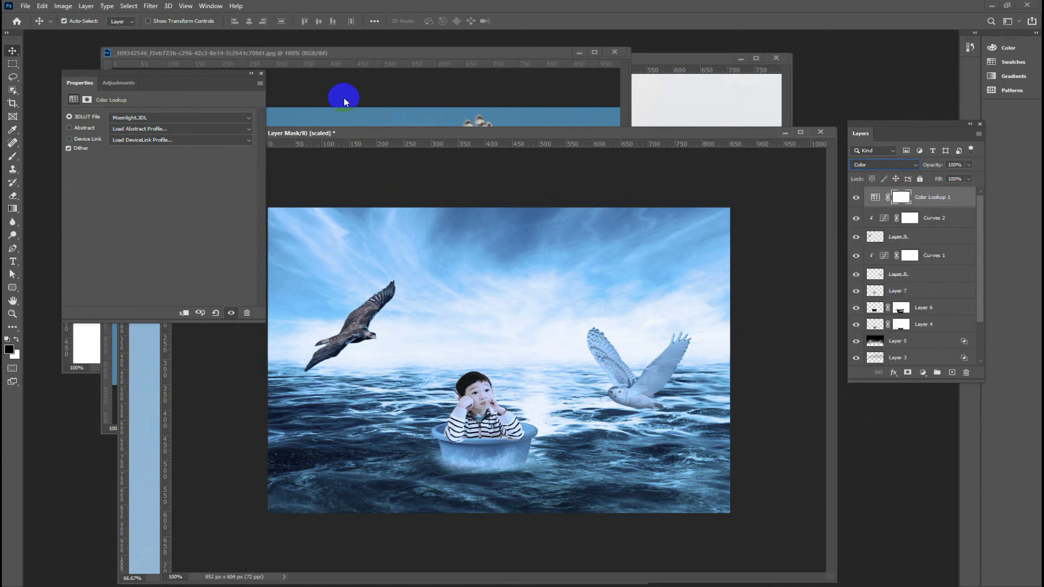
pyautogui.click(262, 74)
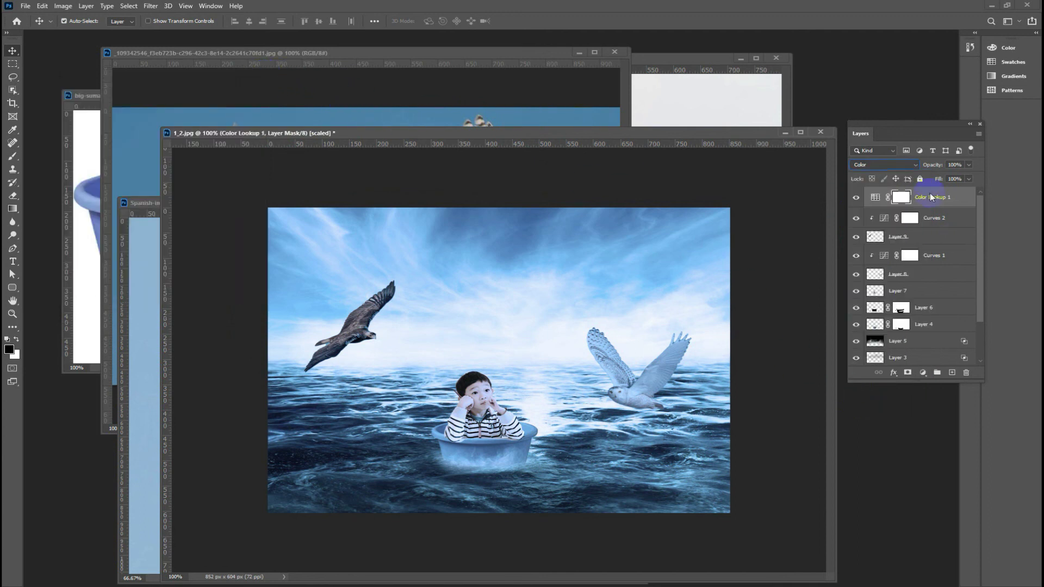
pyautogui.click(955, 165)
pyautogui.write('0')
pyautogui.press('Return')
# Step: Toggle the Color Lookup layer off and on to compare the softened grade
pyautogui.click(855, 197)
pyautogui.click(856, 198)
pyautogui.moveTo(396, 133); pyautogui.dragTo(371, 110)
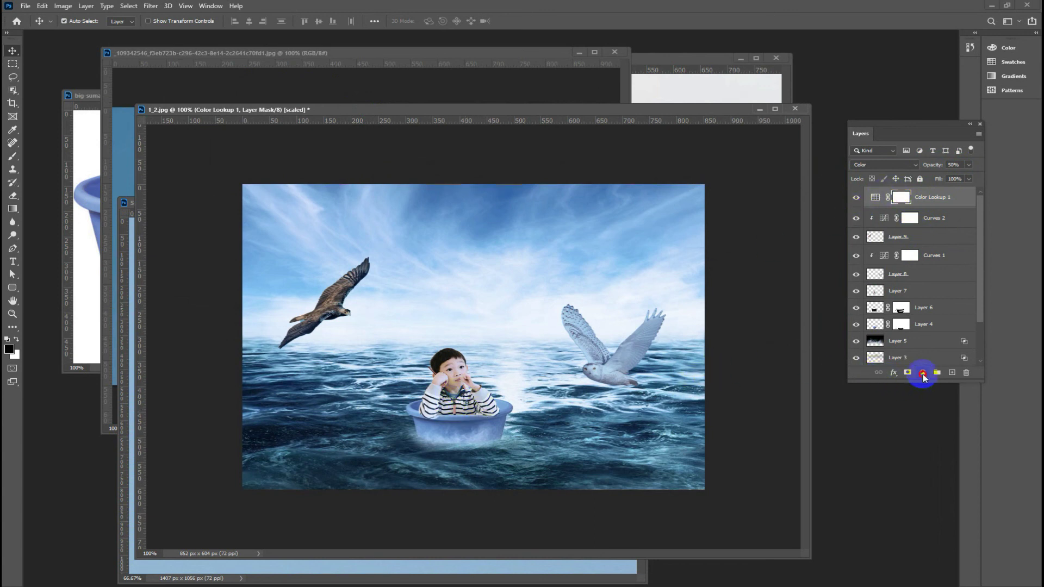
# Step: Add a Gradient Fill layer using a dark blue preset from the Blues gradient set
pyautogui.click(922, 372)
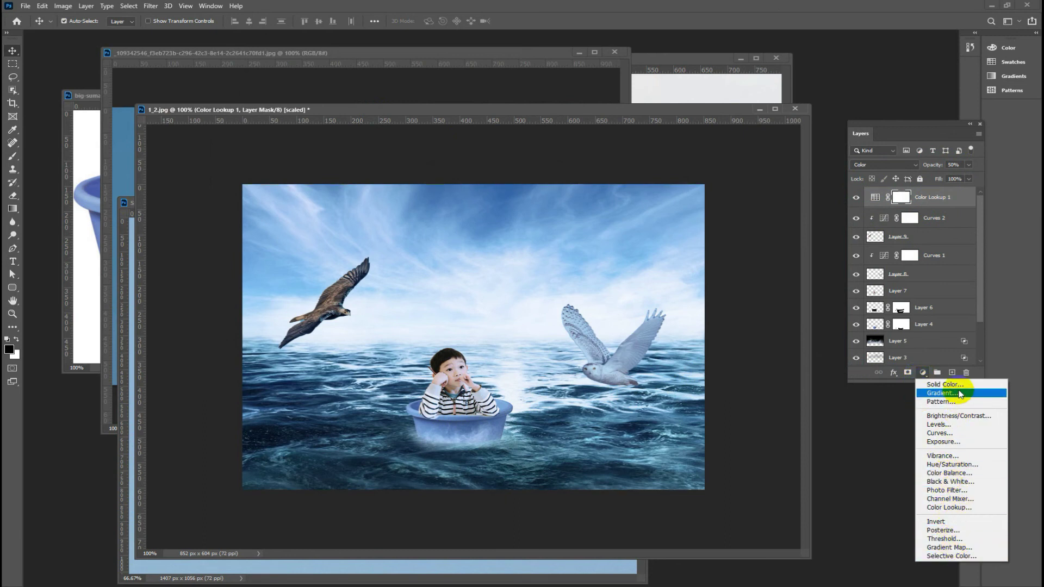
pyautogui.click(941, 392)
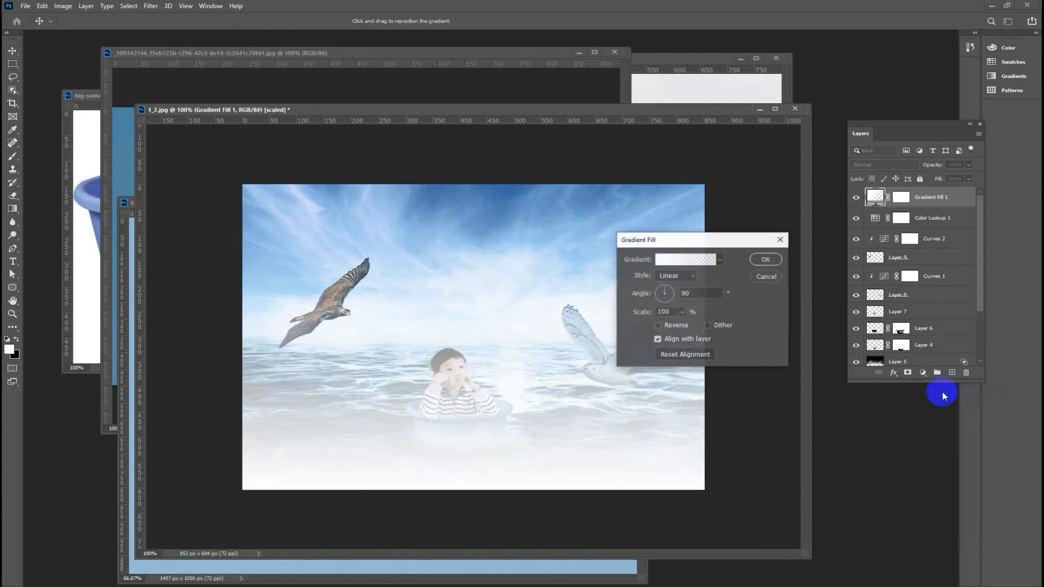
pyautogui.click(719, 260)
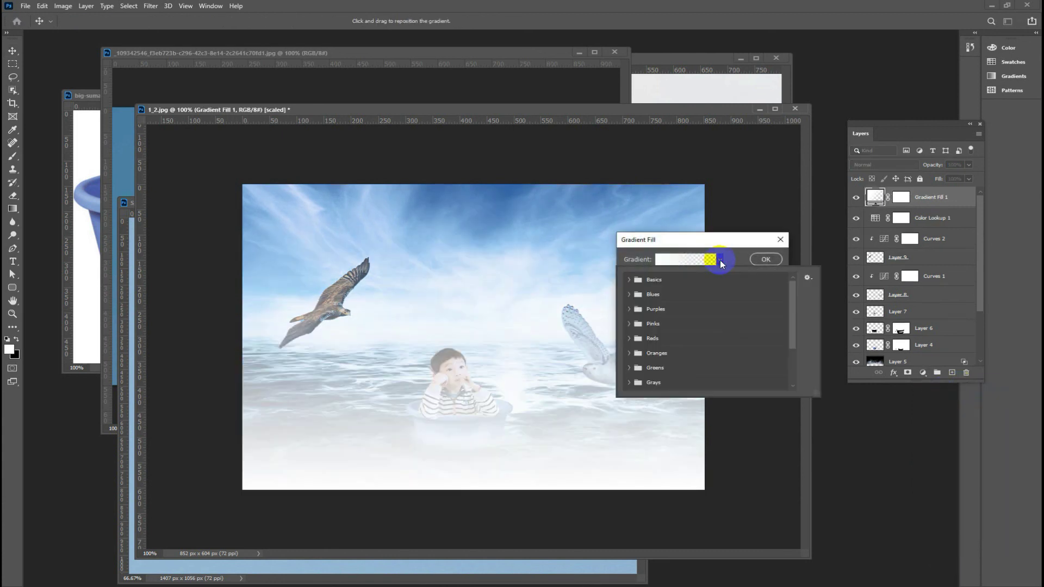
pyautogui.click(630, 294)
pyautogui.click(728, 358)
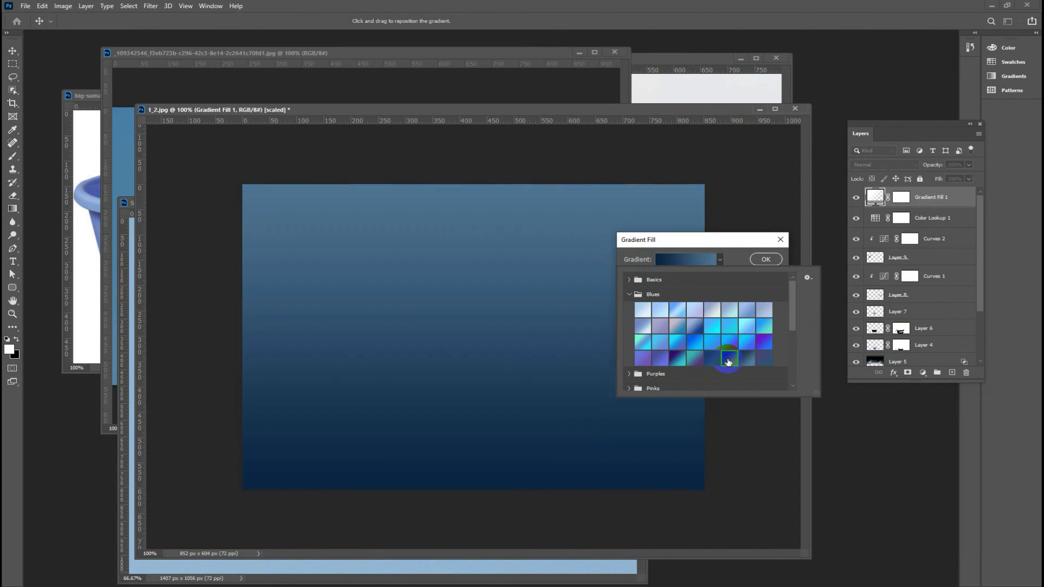
pyautogui.click(714, 358)
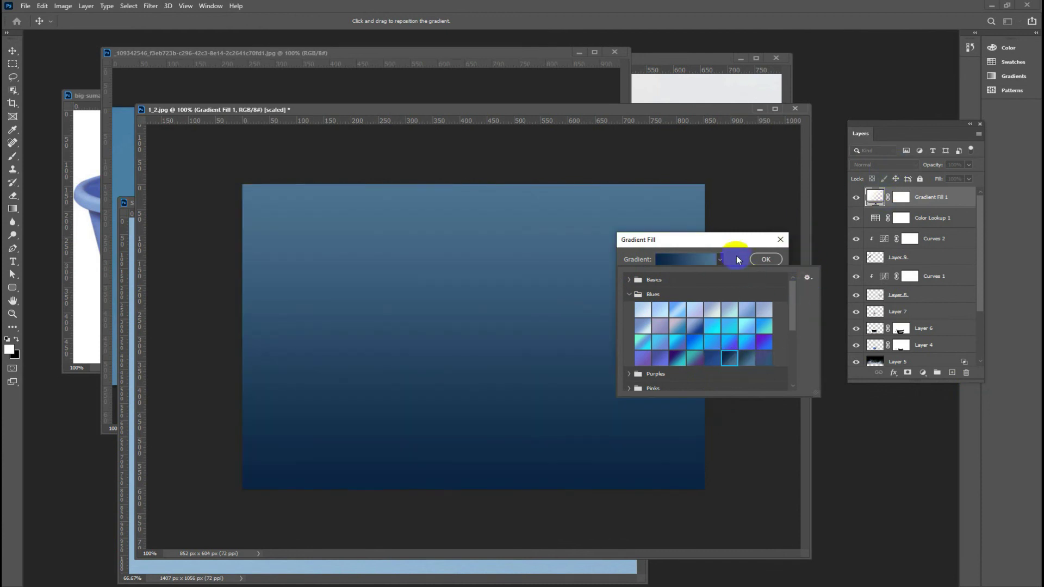
pyautogui.click(728, 236)
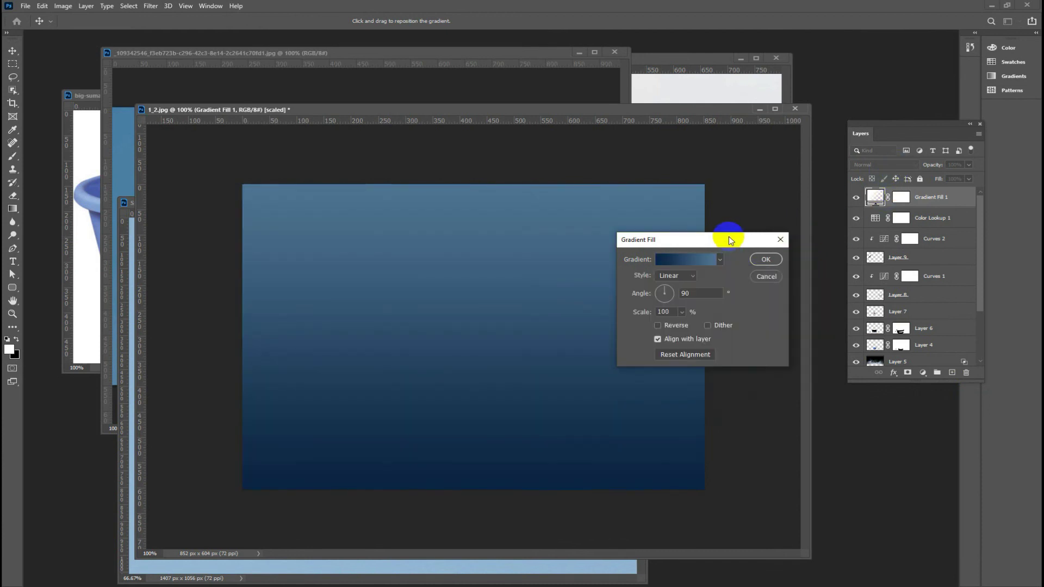
pyautogui.click(765, 259)
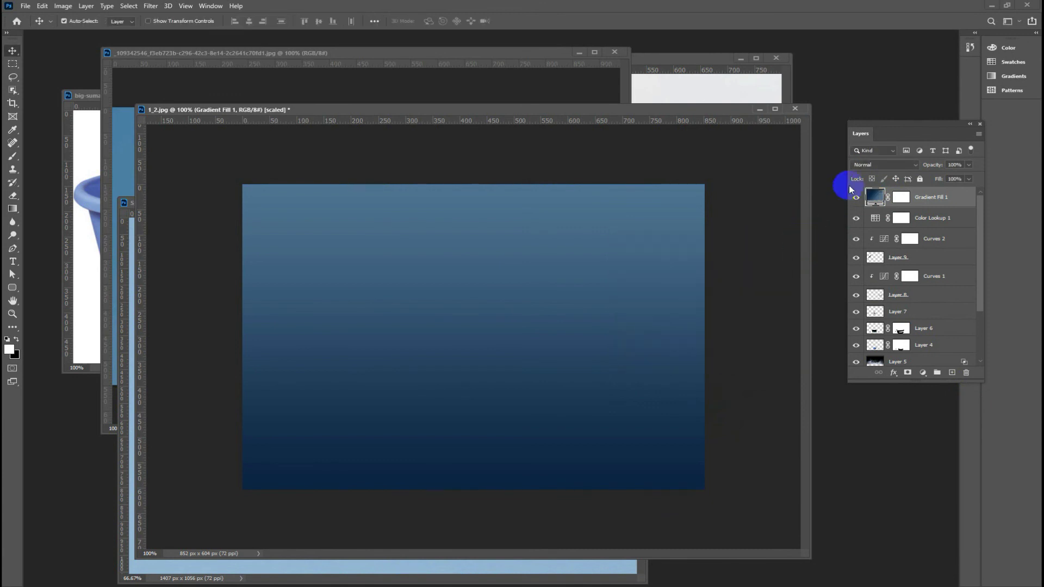
# Step: Set Gradient Fill 1 to Soft Light at 80% opacity, comparing its effect on and off
pyautogui.click(874, 164)
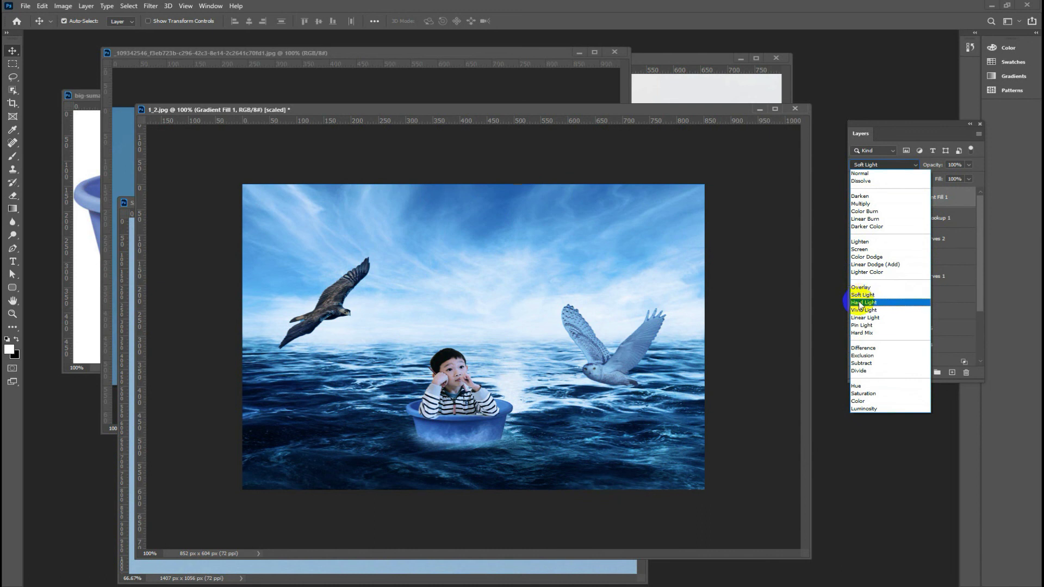
pyautogui.click(861, 295)
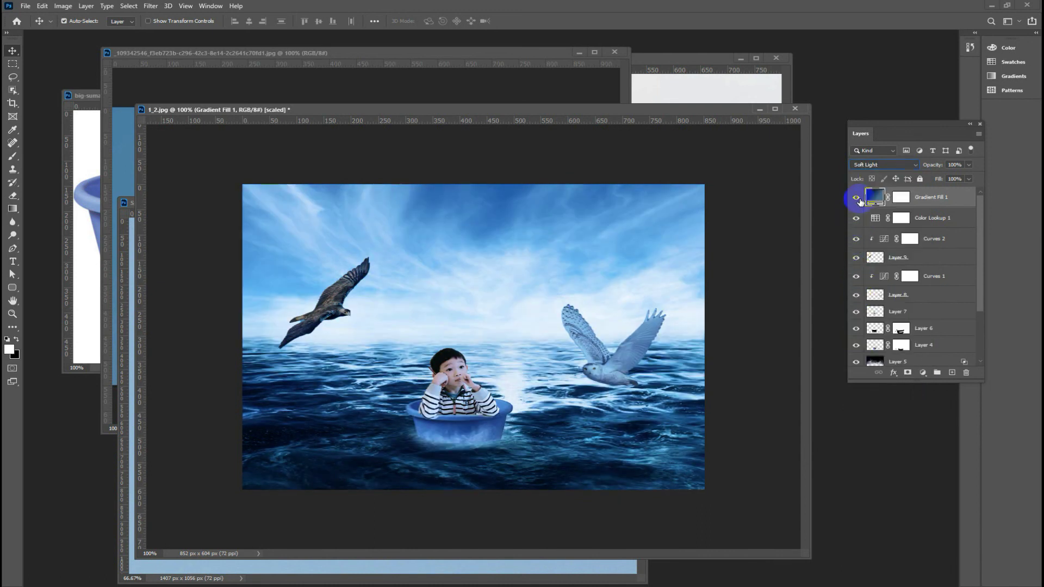
pyautogui.click(856, 197)
pyautogui.click(856, 197)
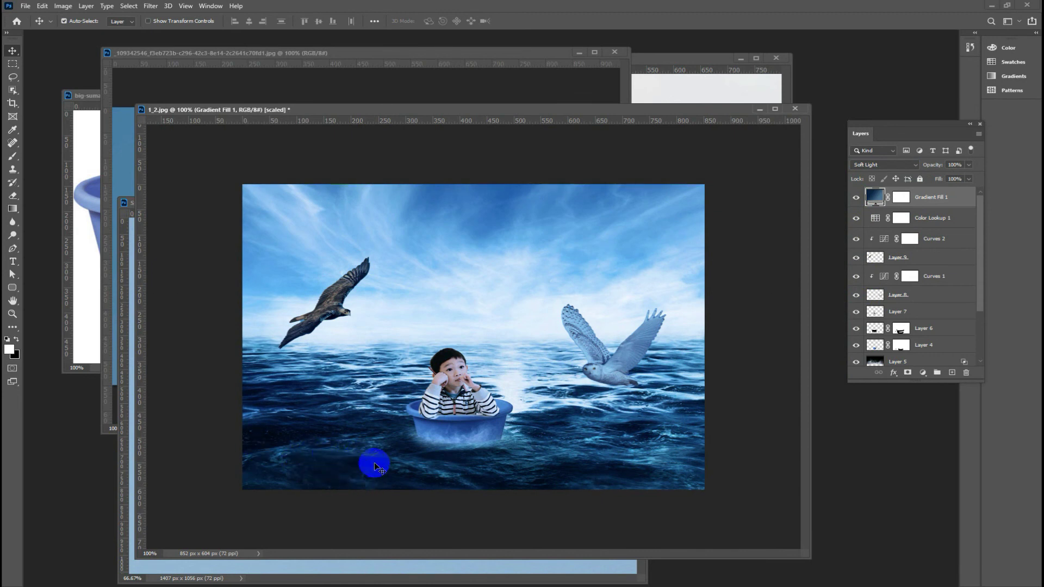
pyautogui.click(914, 199)
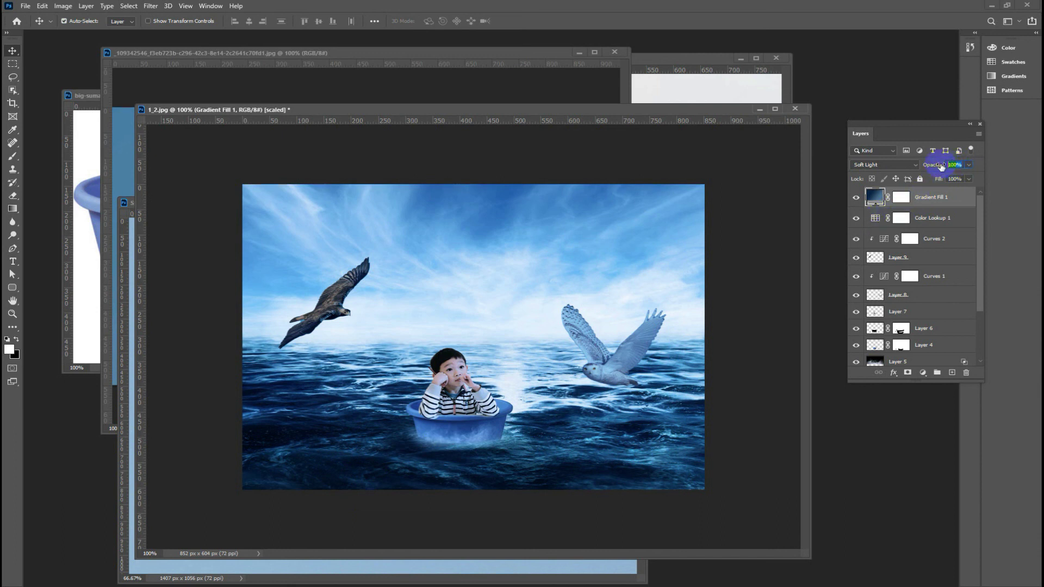
pyautogui.write('80')
pyautogui.click(900, 198)
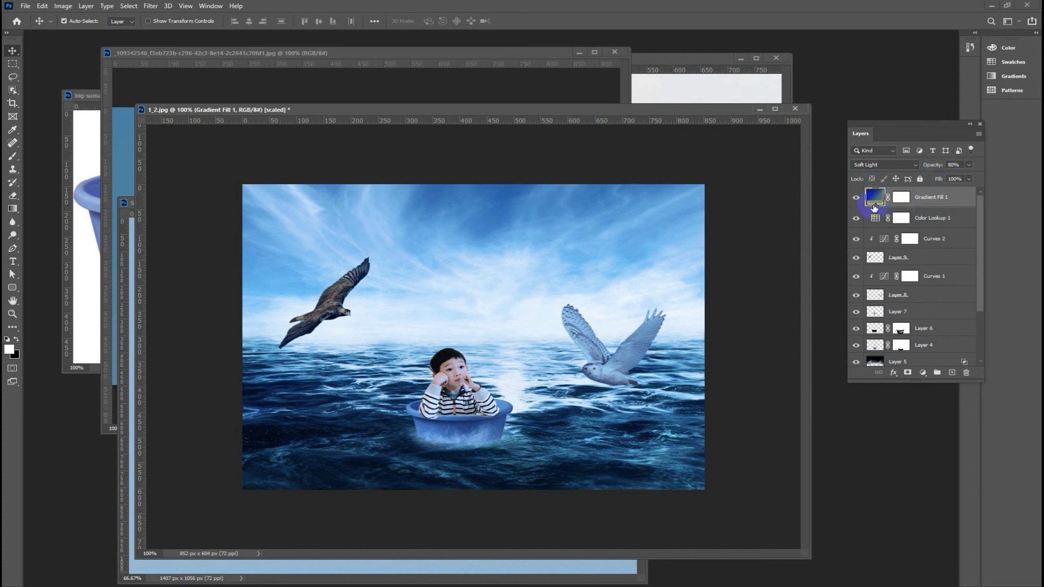
# Step: Switch Gradient Fill 1 to a darker Blues preset after trying several blue gradients
pyautogui.doubleClick(873, 198)
pyautogui.click(720, 260)
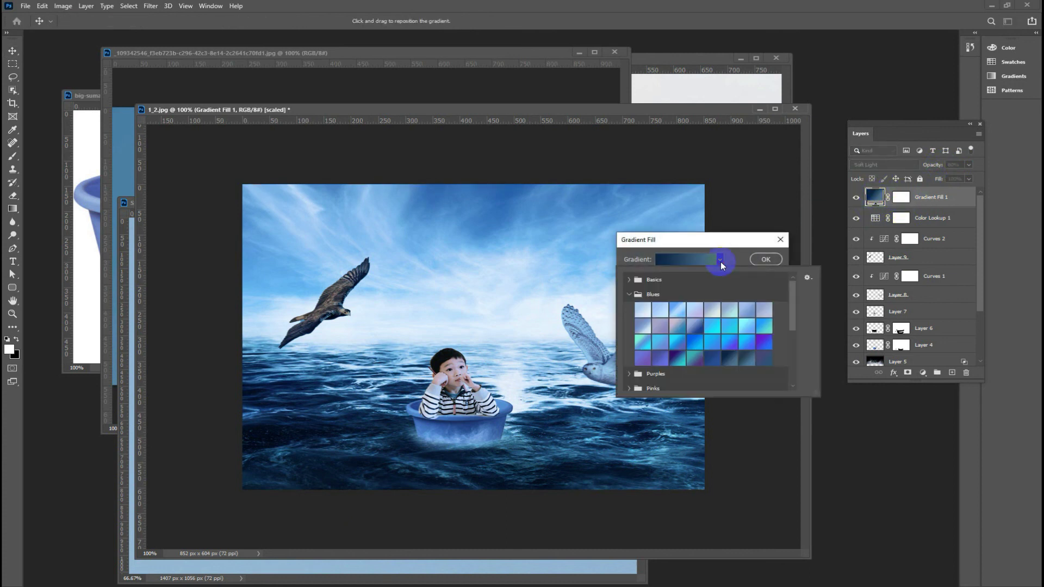
pyautogui.click(729, 356)
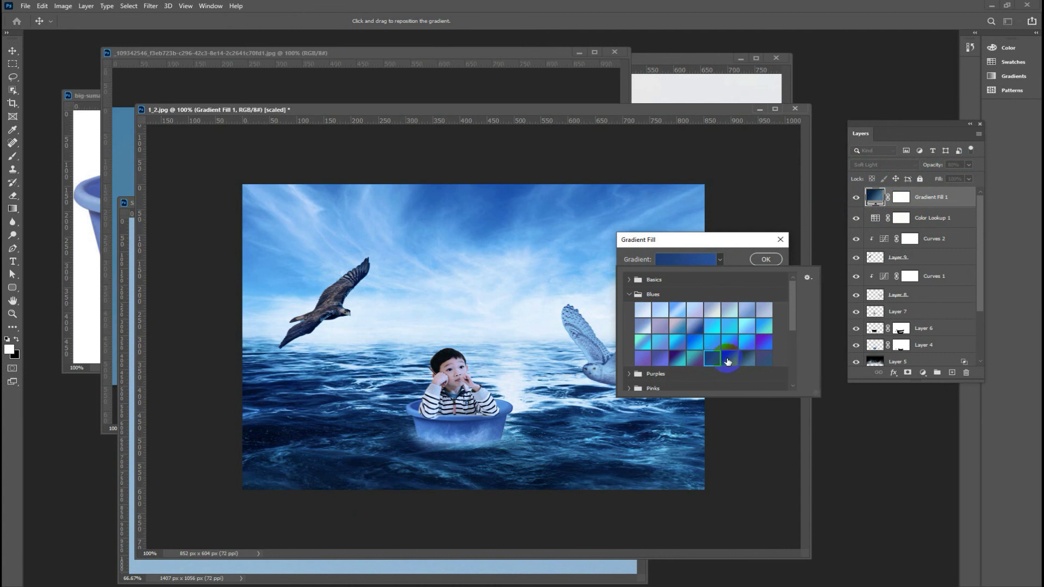
pyautogui.click(729, 342)
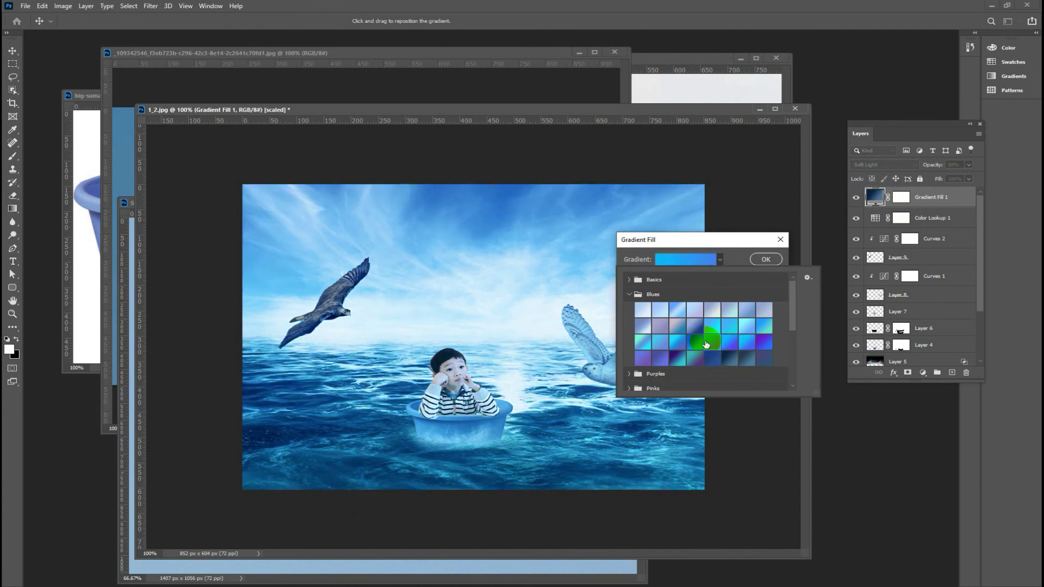
pyautogui.click(695, 343)
pyautogui.click(747, 357)
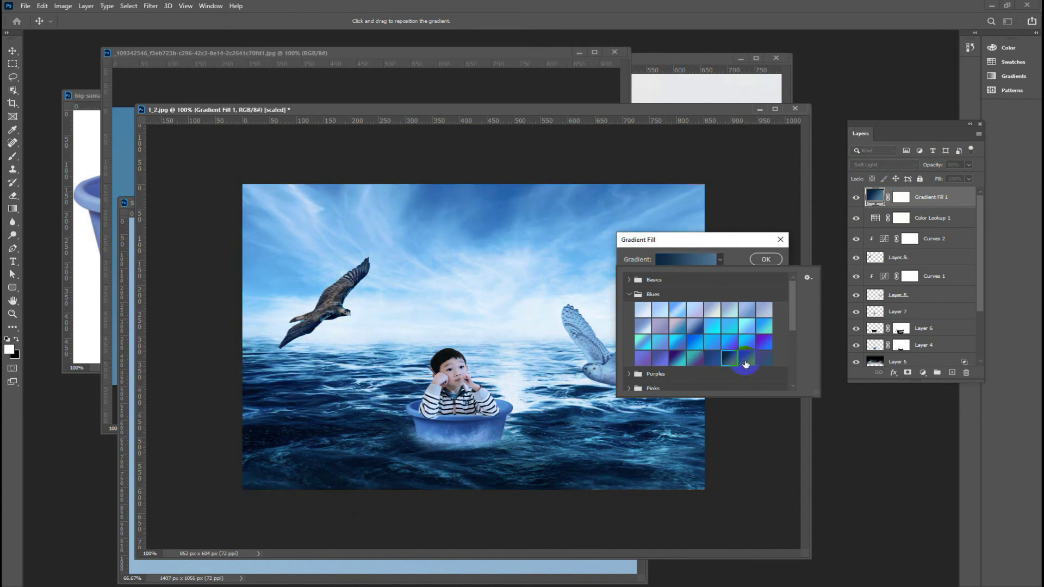
pyautogui.click(547, 449)
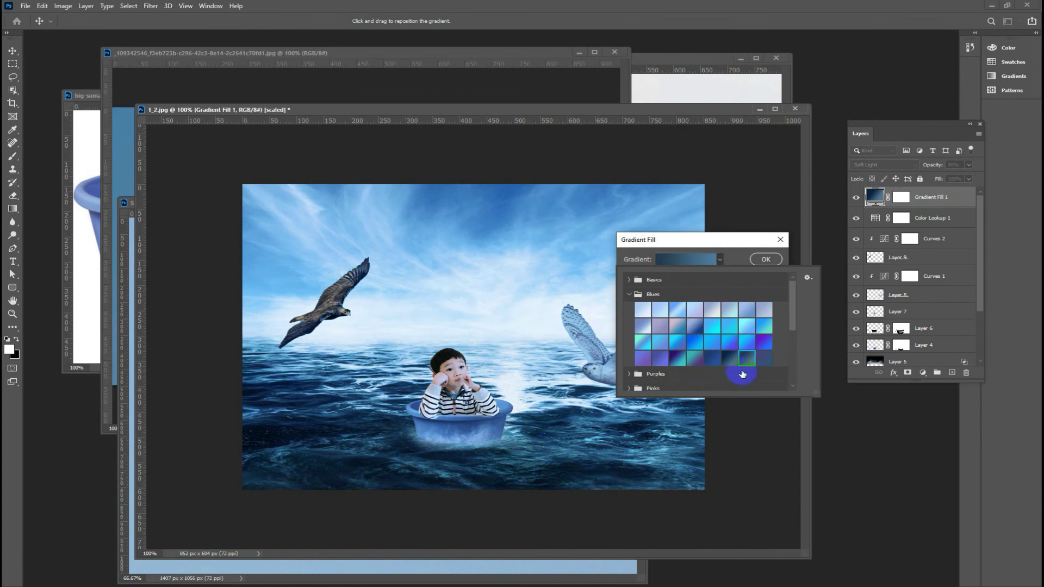
pyautogui.click(729, 358)
pyautogui.click(465, 460)
pyautogui.click(744, 244)
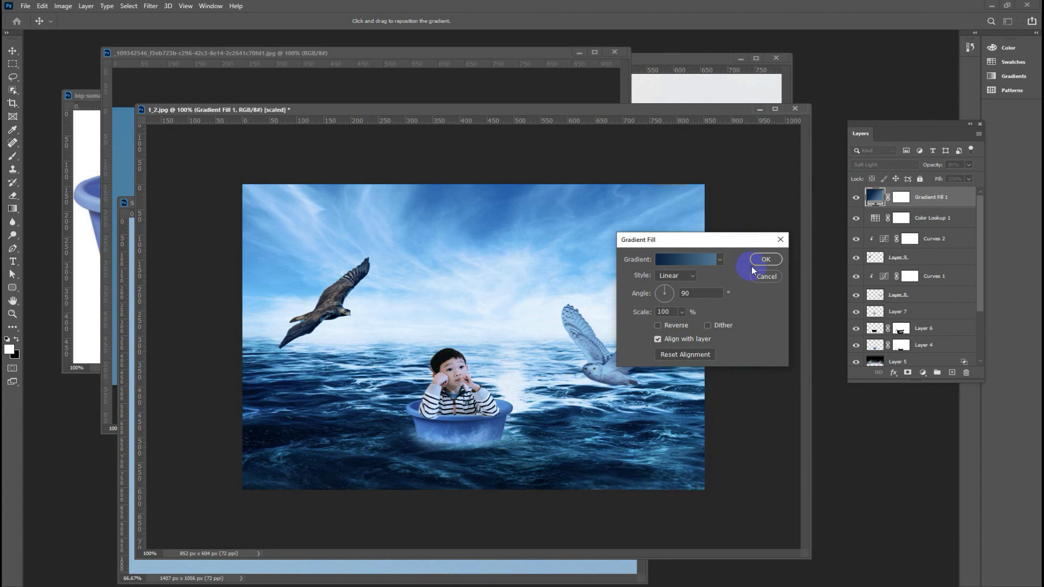
pyautogui.click(759, 260)
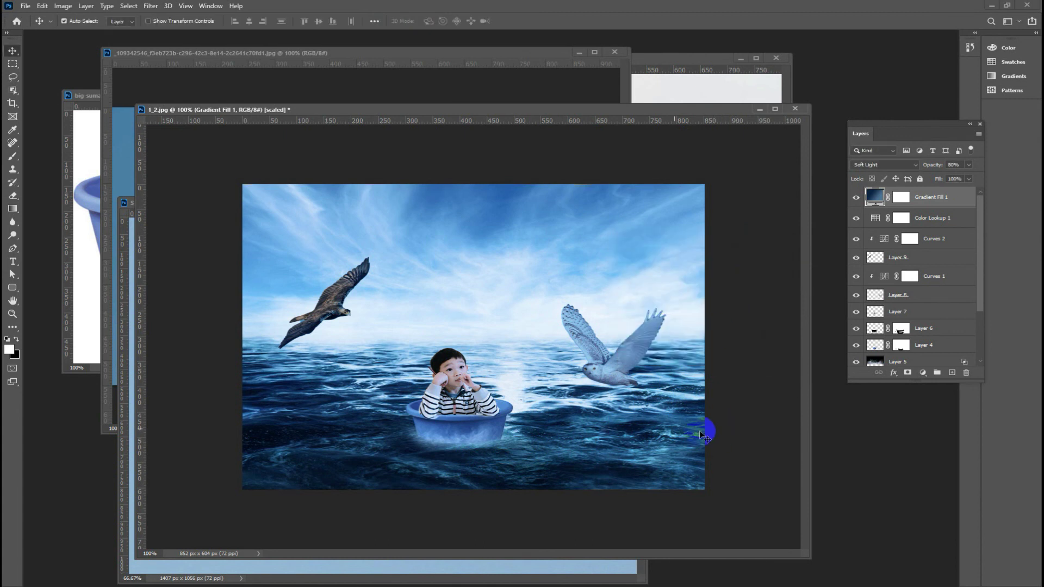
# Step: Toggle Layer 5 and Layer 6 visibility to compare their effect on the sea and tub
pyautogui.moveTo(429, 443); pyautogui.dragTo(447, 435)
pyautogui.moveTo(981, 299); pyautogui.dragTo(973, 321)
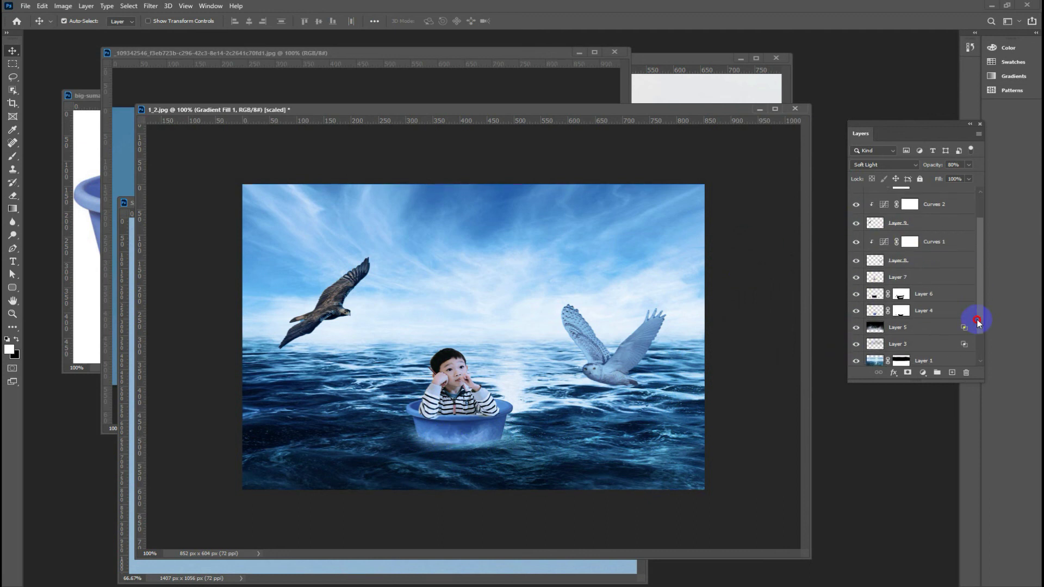
pyautogui.click(857, 328)
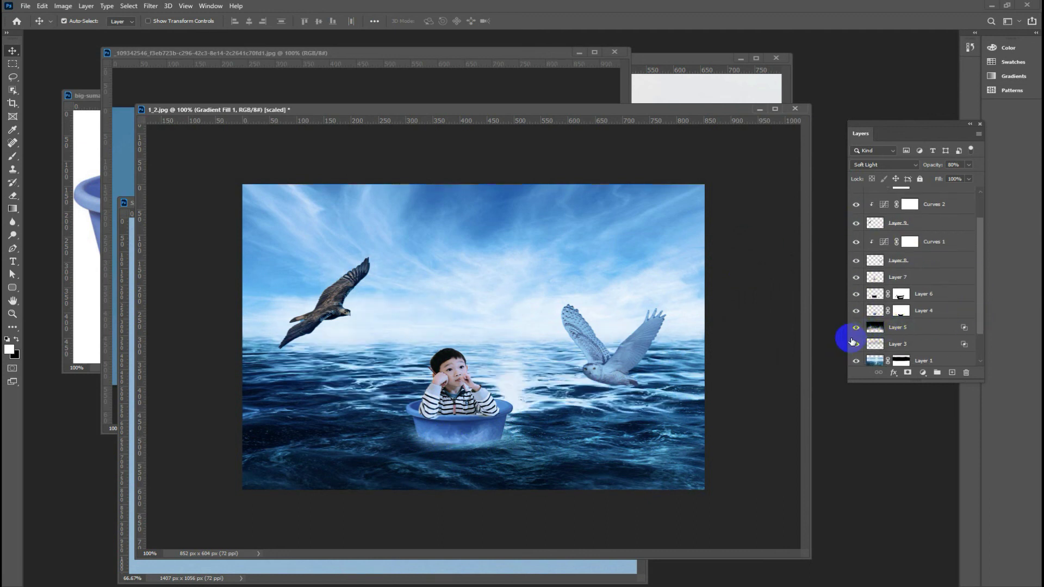
pyautogui.click(854, 297)
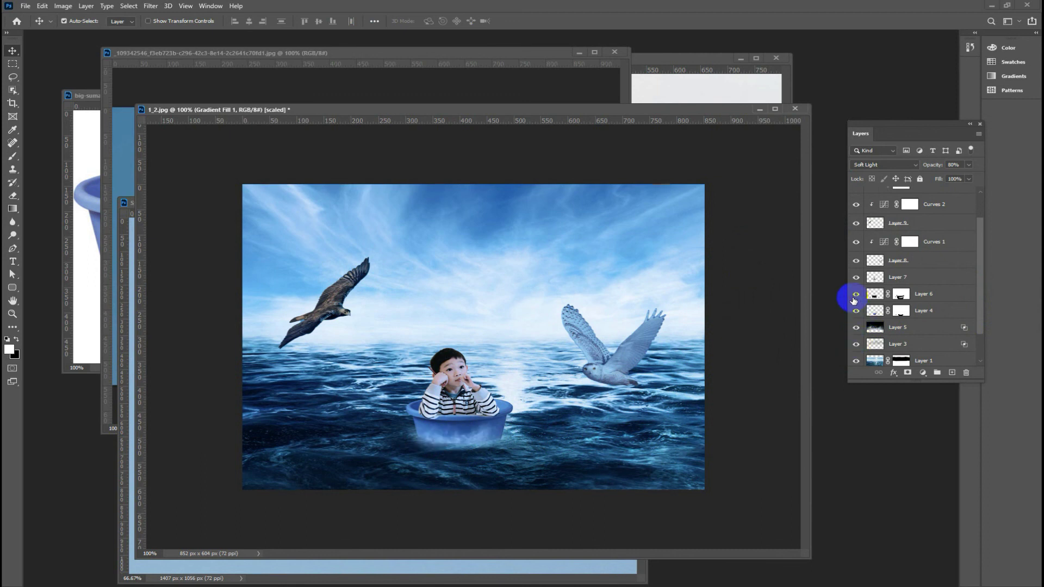
pyautogui.click(874, 294)
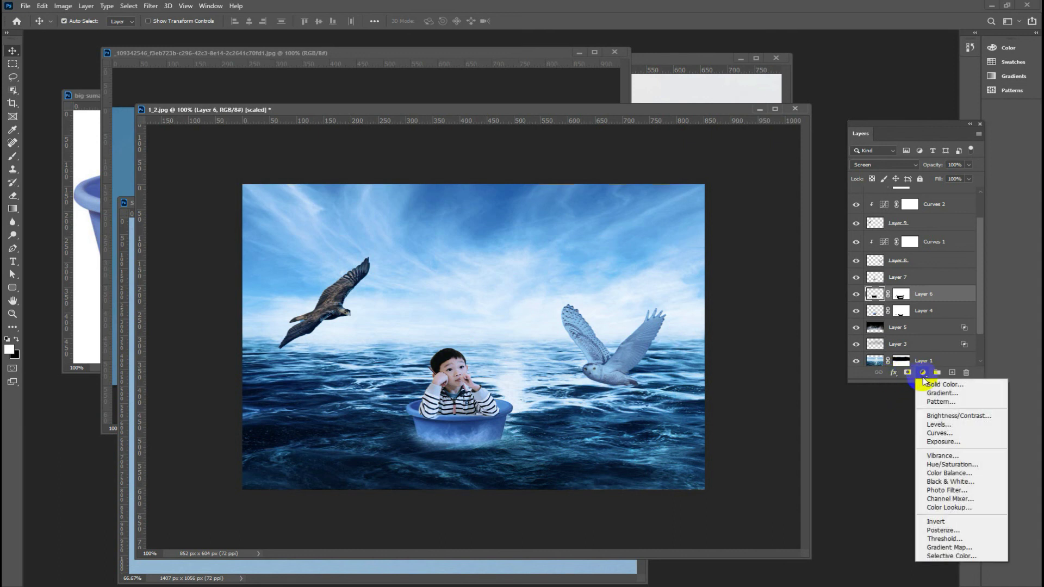
# Step: Add a Curves adjustment clipped to Layer 6, raising the Blue and Green channel curves
pyautogui.click(955, 432)
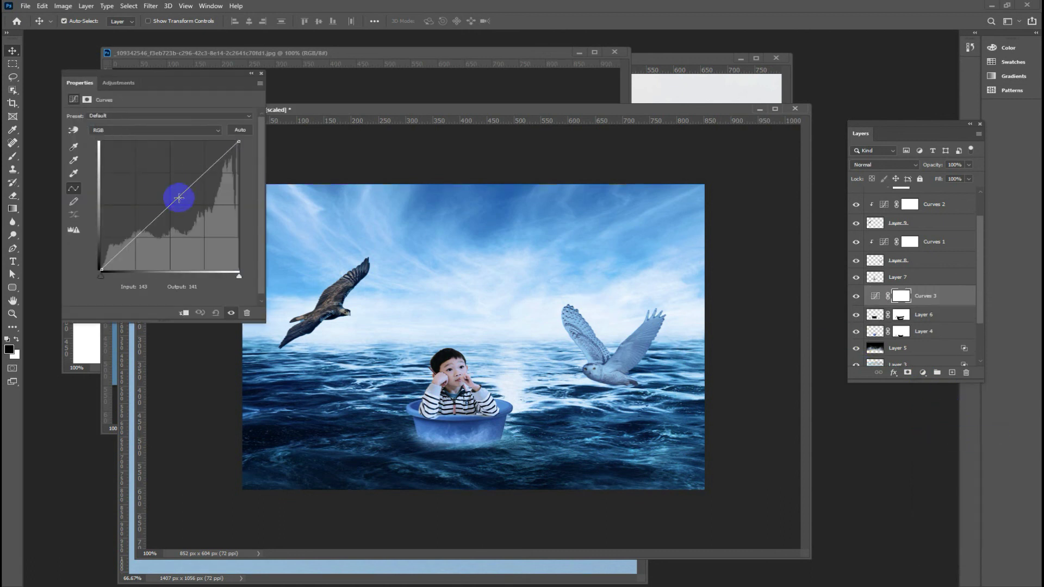
pyautogui.click(147, 130)
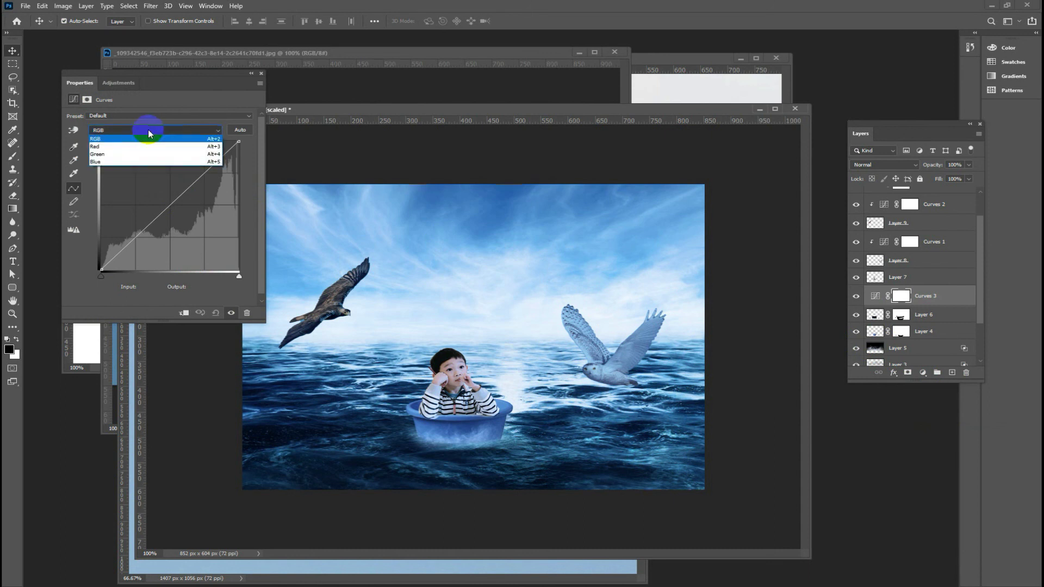
pyautogui.click(114, 163)
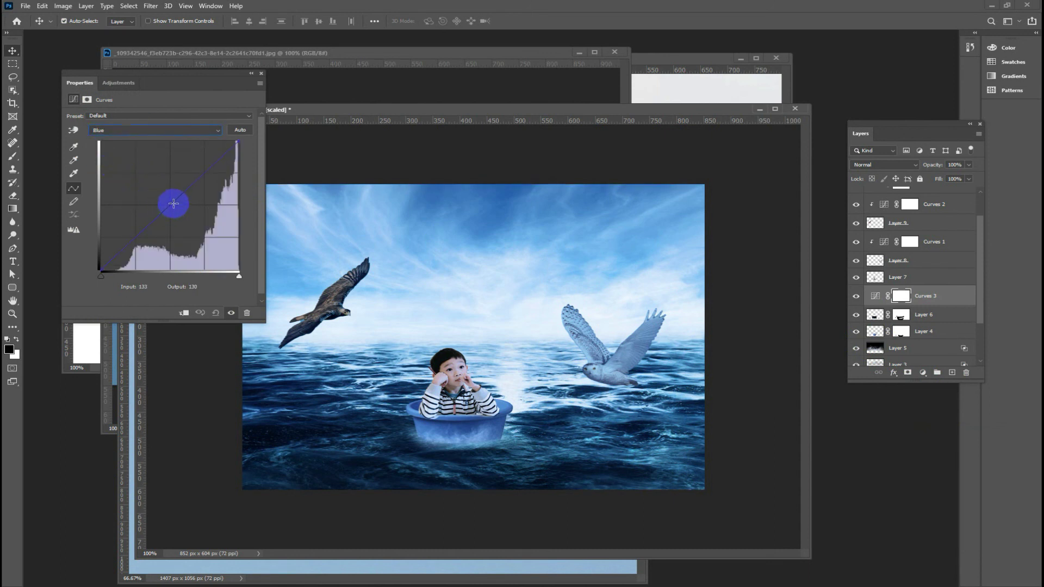
pyautogui.moveTo(174, 204); pyautogui.dragTo(158, 192)
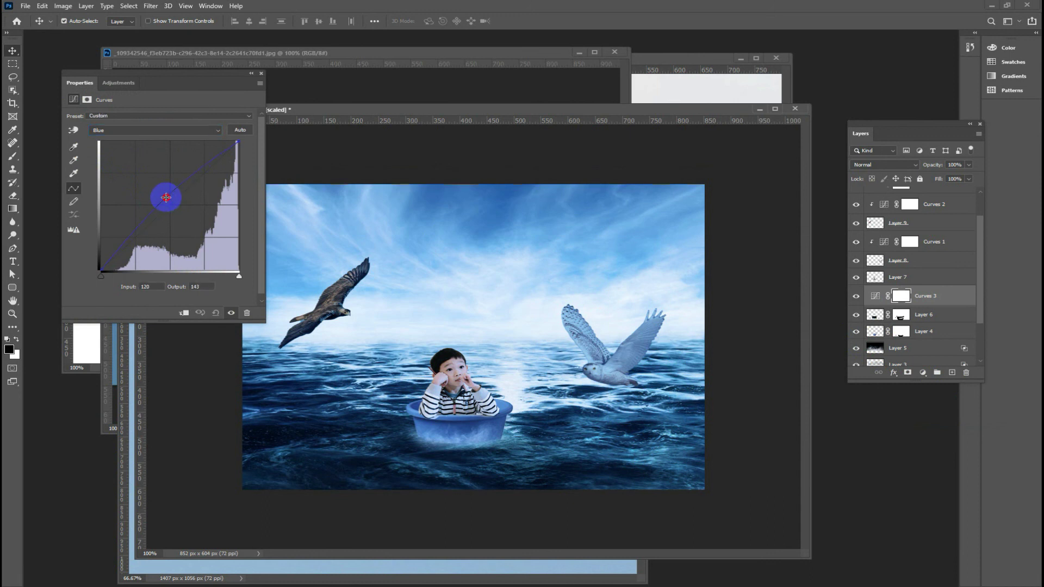
pyautogui.click(182, 314)
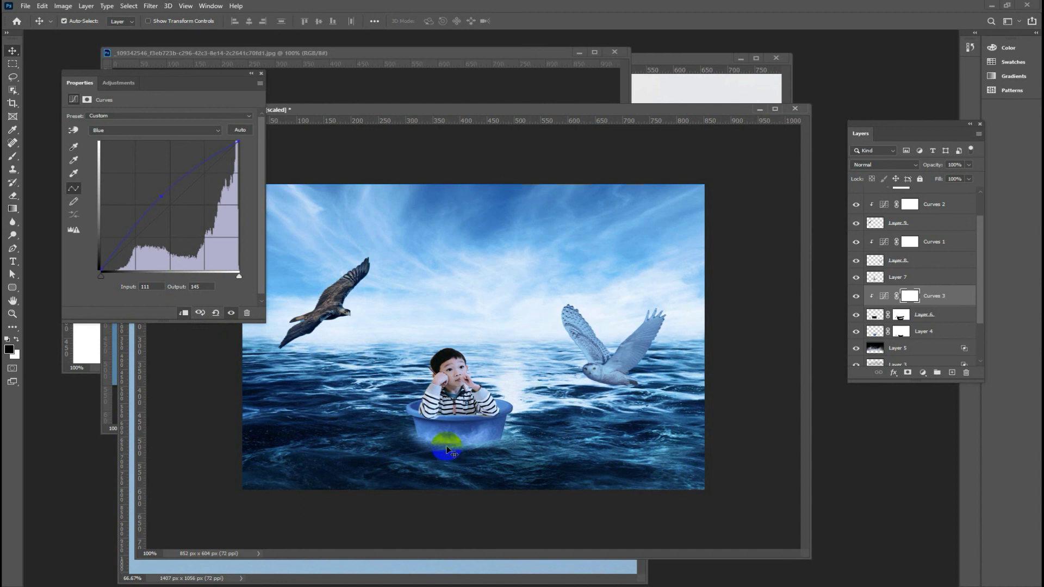
pyautogui.click(150, 211)
pyautogui.moveTo(150, 210)
pyautogui.mouseDown()
pyautogui.moveTo(129, 163)
pyautogui.moveTo(162, 204)
pyautogui.mouseUp()
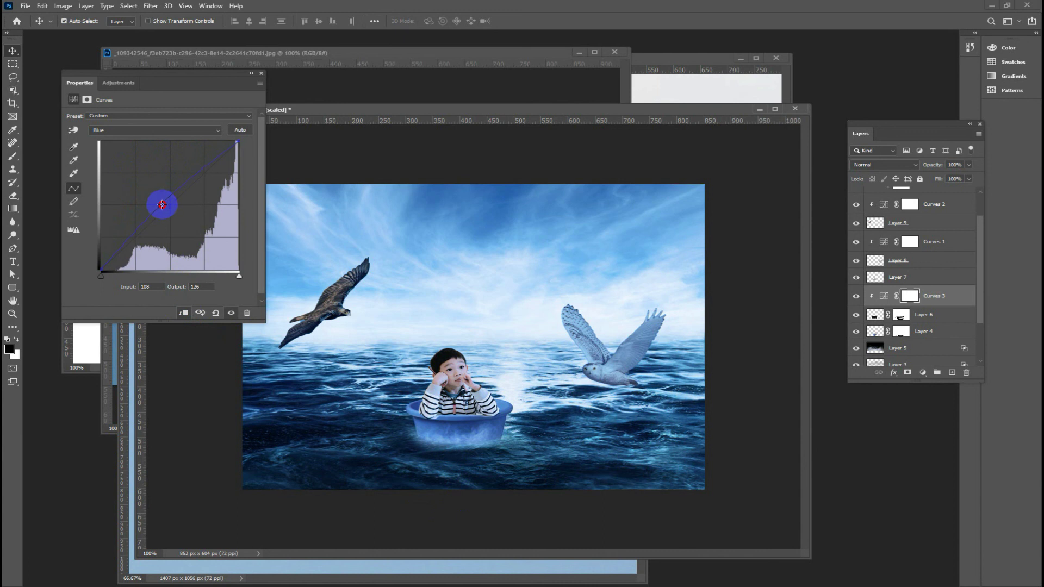
pyautogui.click(140, 131)
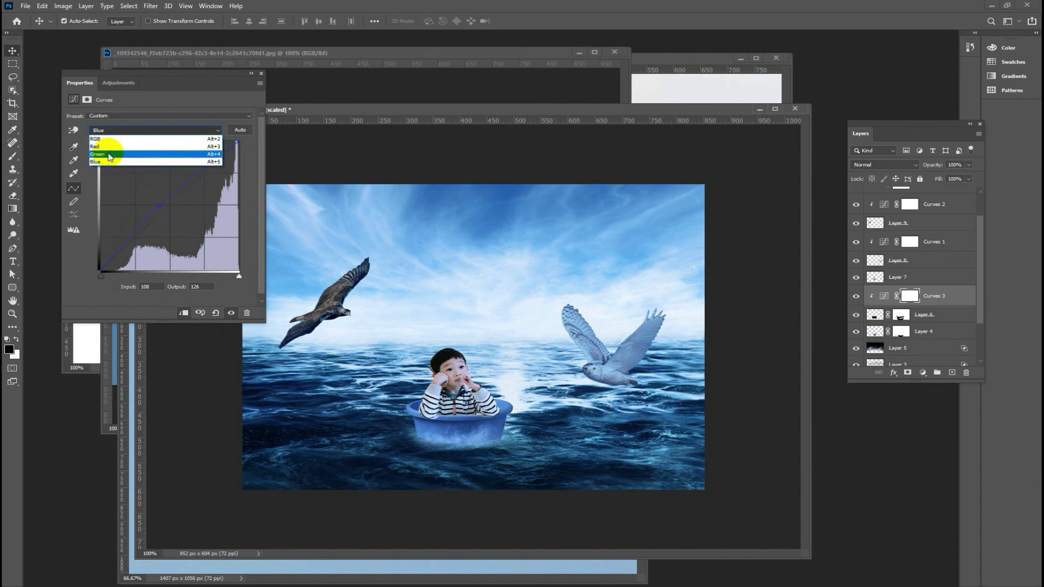
pyautogui.click(136, 152)
pyautogui.moveTo(174, 194)
pyautogui.mouseDown()
pyautogui.moveTo(163, 187)
pyautogui.moveTo(179, 203)
pyautogui.mouseUp()
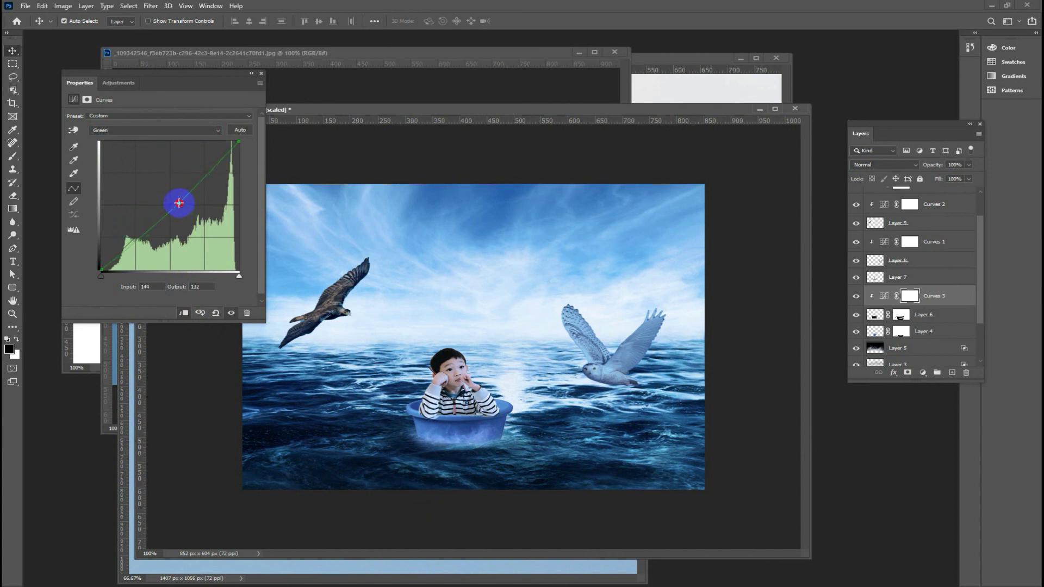
# Step: Pull the Red channel curve down, bringing input 173 to output 95
pyautogui.click(136, 131)
pyautogui.click(114, 144)
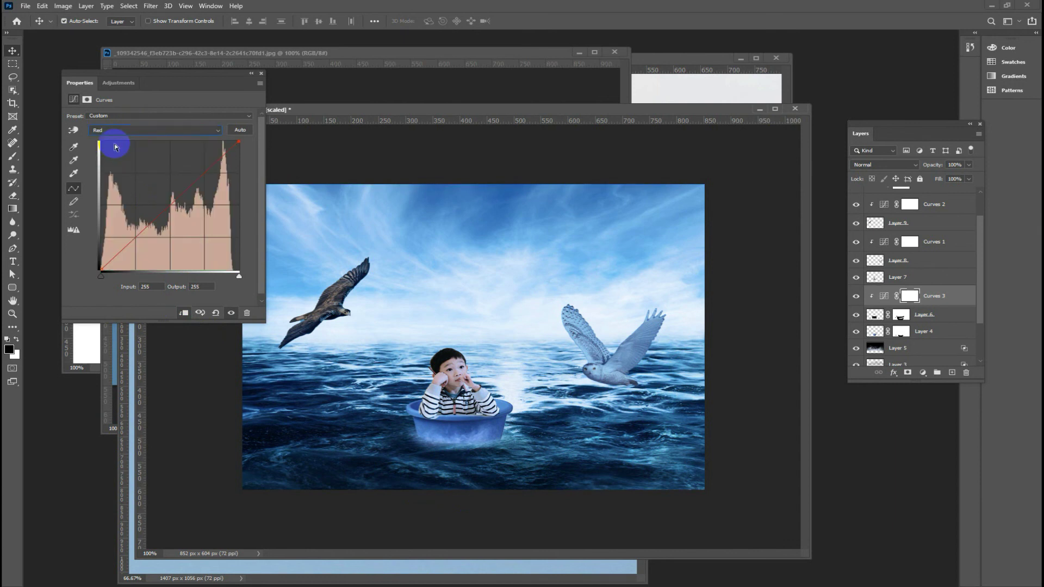
pyautogui.moveTo(182, 195)
pyautogui.mouseDown()
pyautogui.moveTo(202, 207)
pyautogui.moveTo(202, 193)
pyautogui.mouseUp()
pyautogui.moveTo(238, 143); pyautogui.dragTo(243, 172)
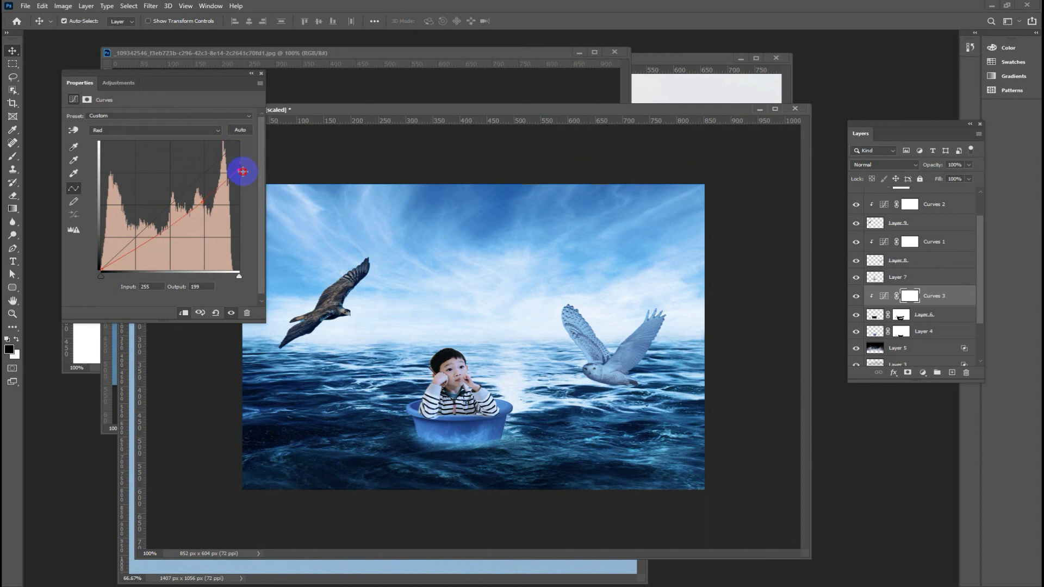
pyautogui.click(187, 206)
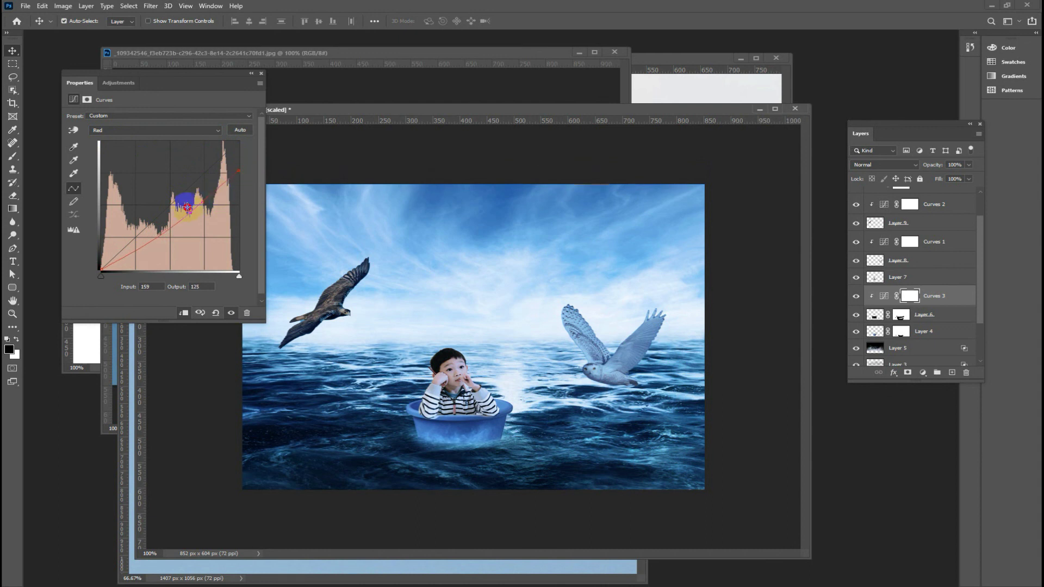
pyautogui.moveTo(187, 206); pyautogui.dragTo(198, 218)
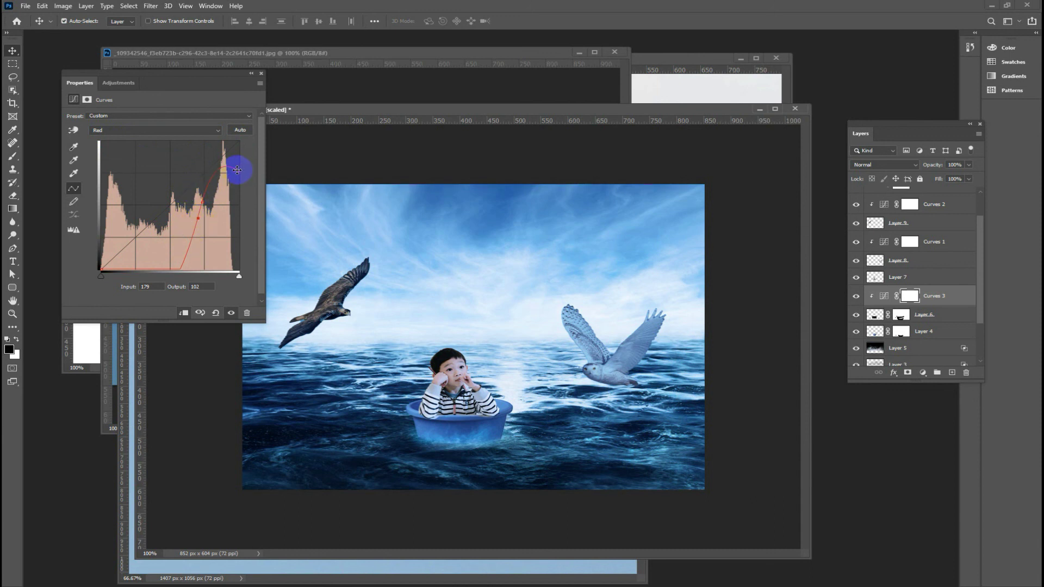
pyautogui.moveTo(198, 218); pyautogui.dragTo(194, 221)
pyautogui.click(261, 73)
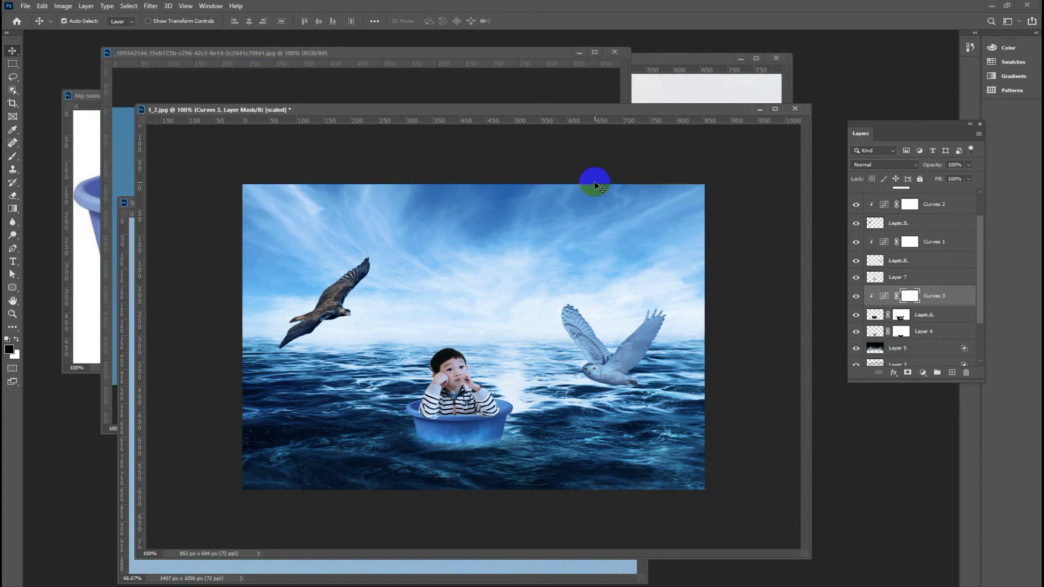
pyautogui.click(855, 296)
pyautogui.hotkey('ctrl', '-')
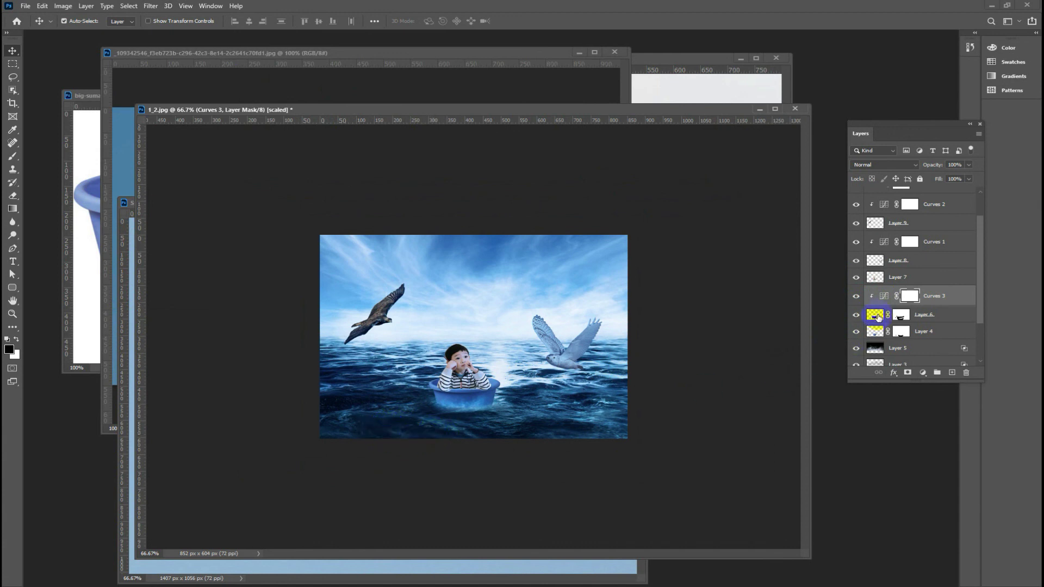
pyautogui.click(855, 296)
pyautogui.hotkey('ctrl', '+')
pyautogui.click(522, 543)
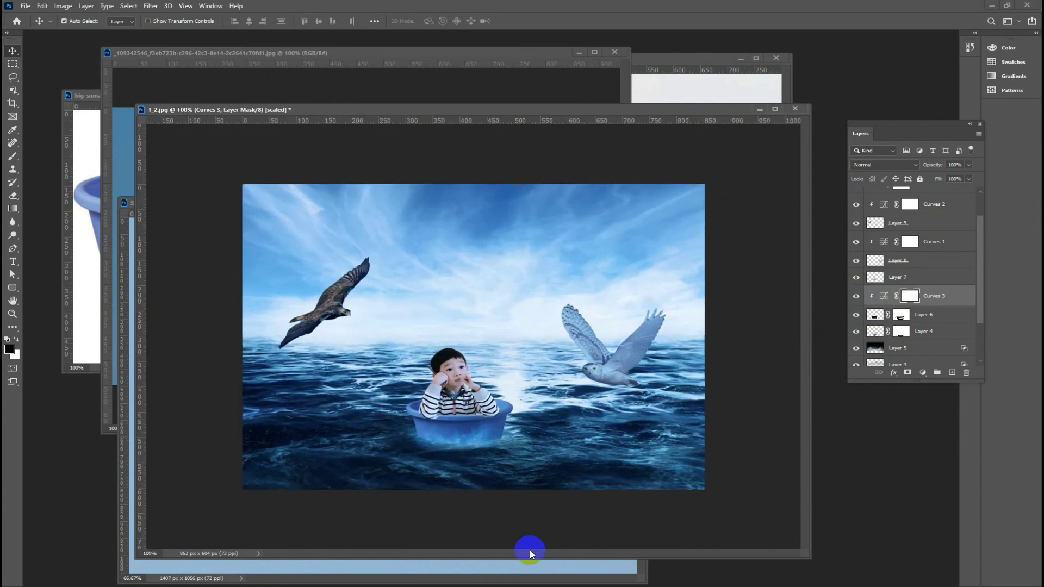